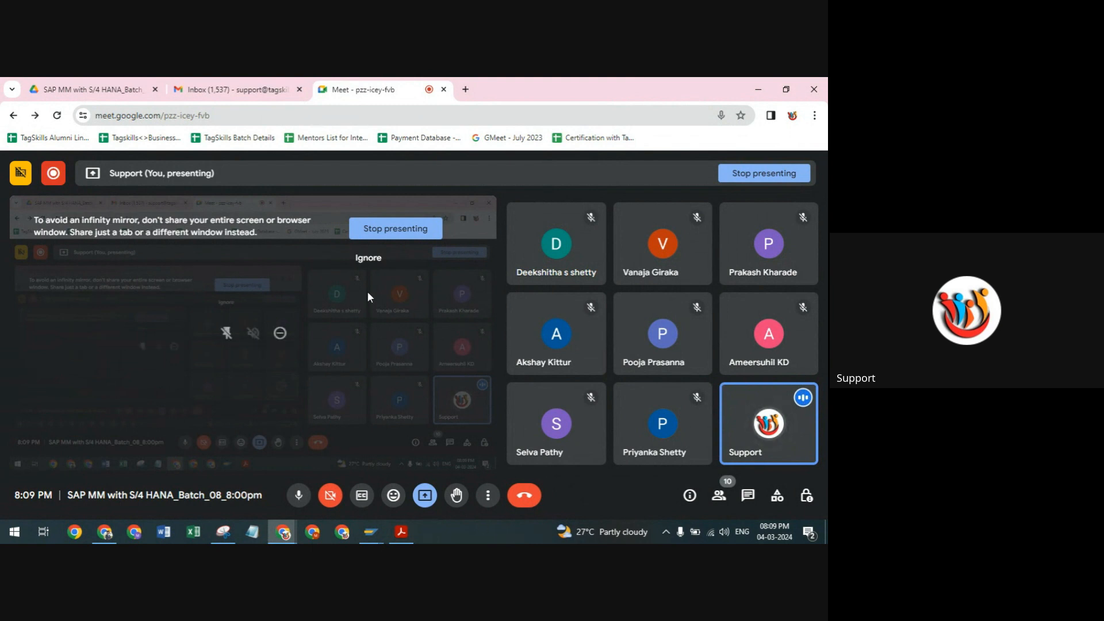
Step: Dismiss the infinity mirror warning in the meeting and switch to the SAP Easy Access window
left_click(366, 259)
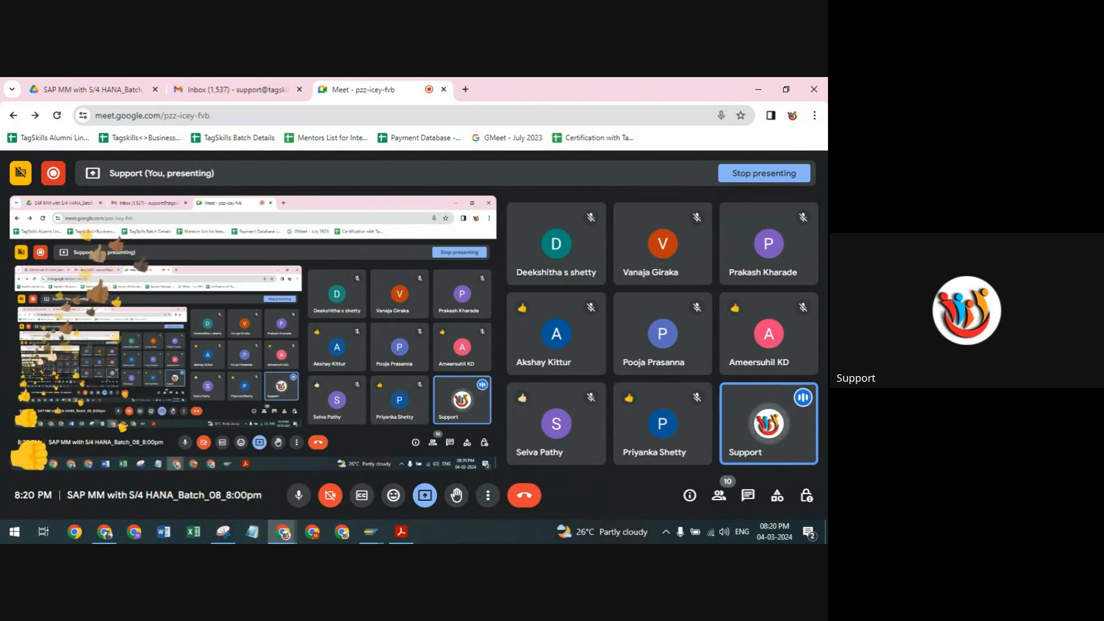
mouse_move(370, 531)
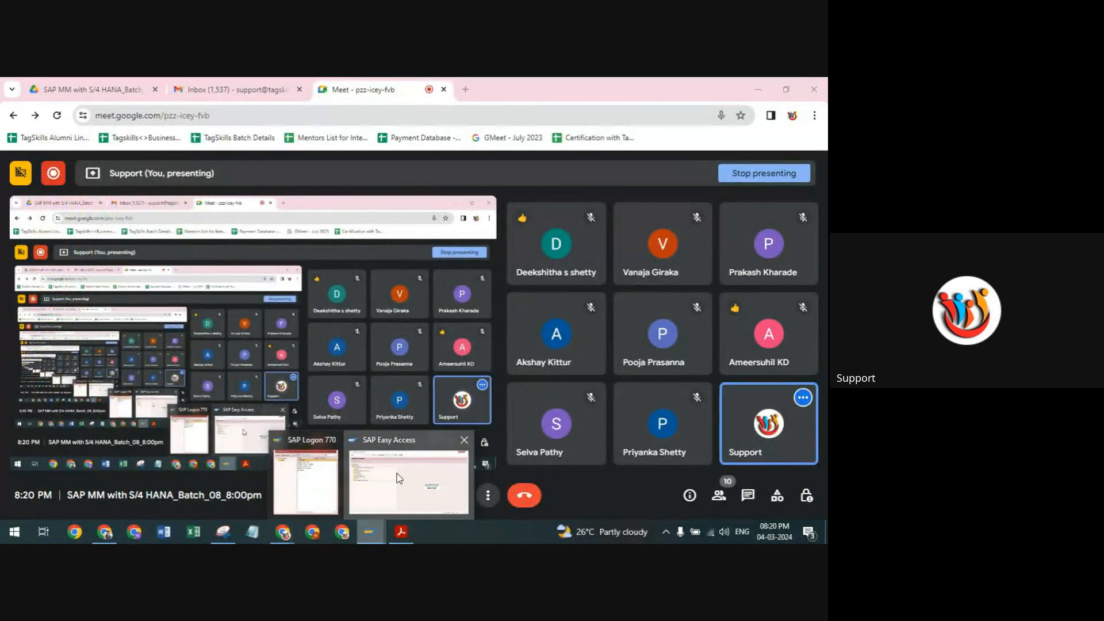
left_click(376, 500)
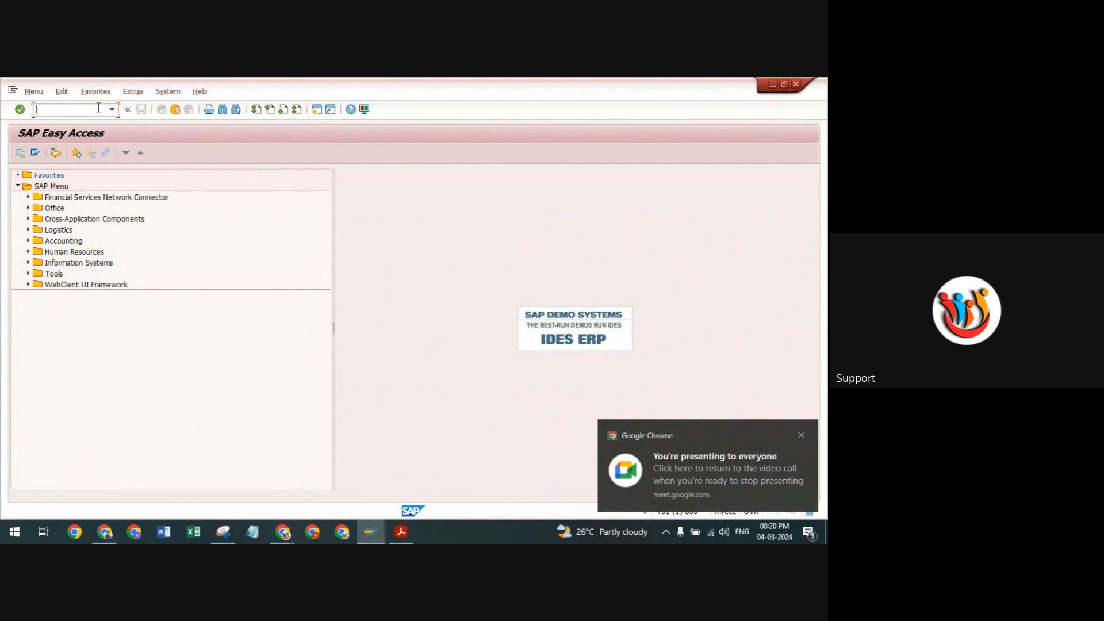
left_click(774, 86)
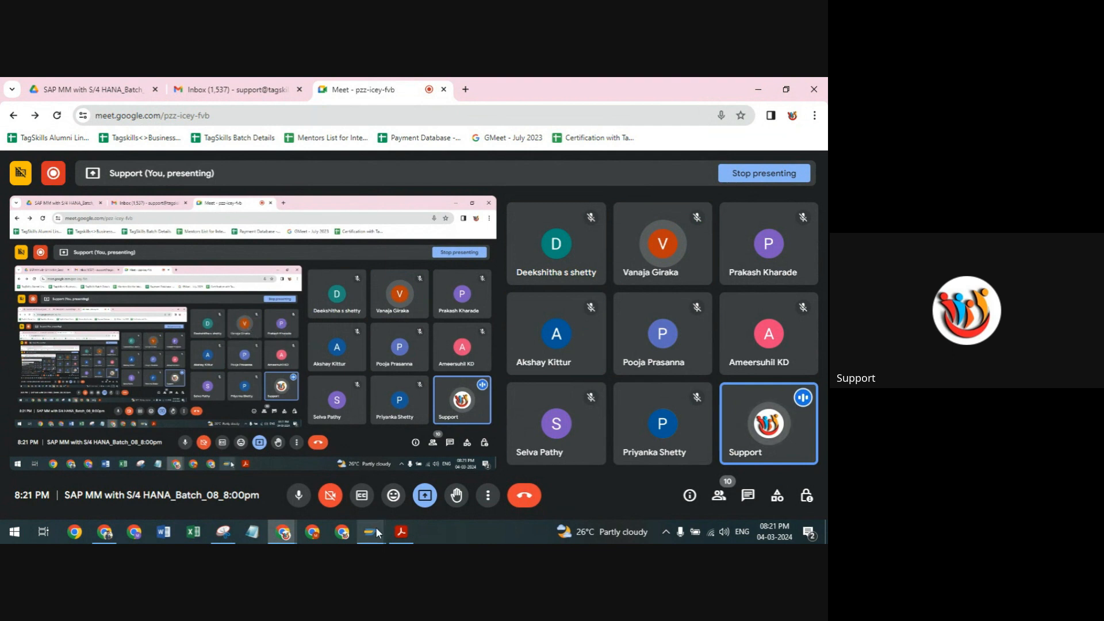
mouse_move(375, 523)
left_click(409, 483)
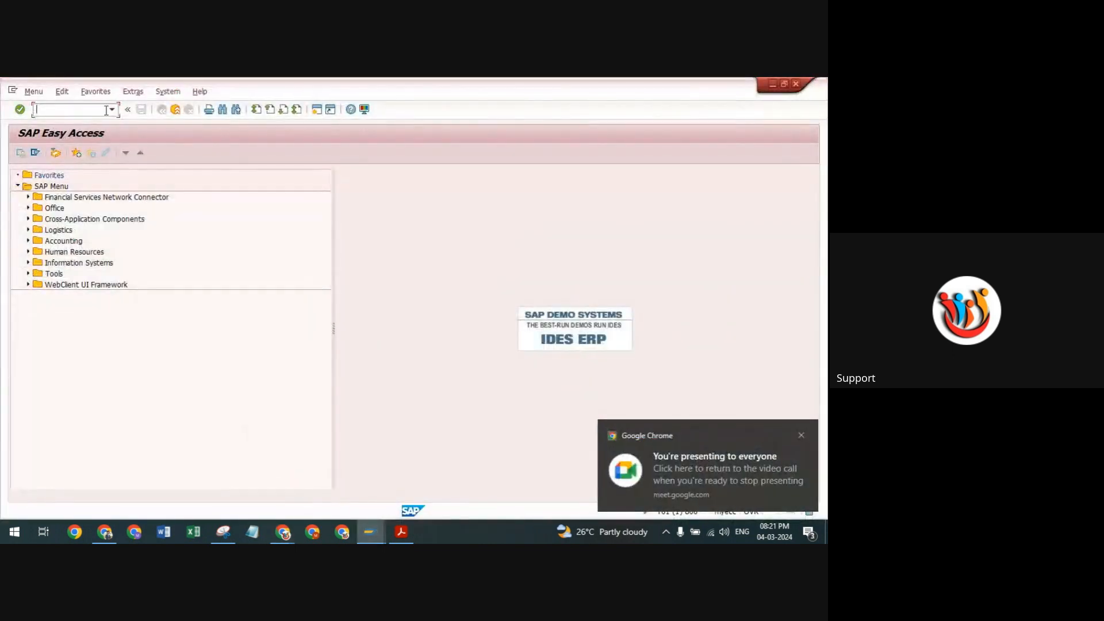
left_click(112, 109)
left_click(97, 108)
type("mm01")
key("Return")
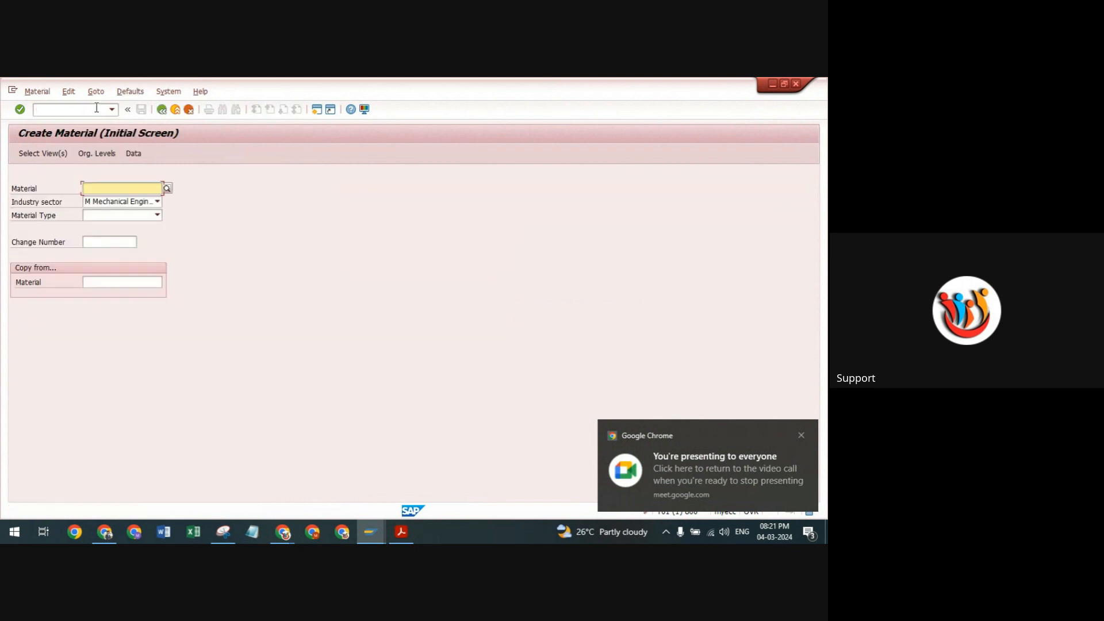
left_click(162, 111)
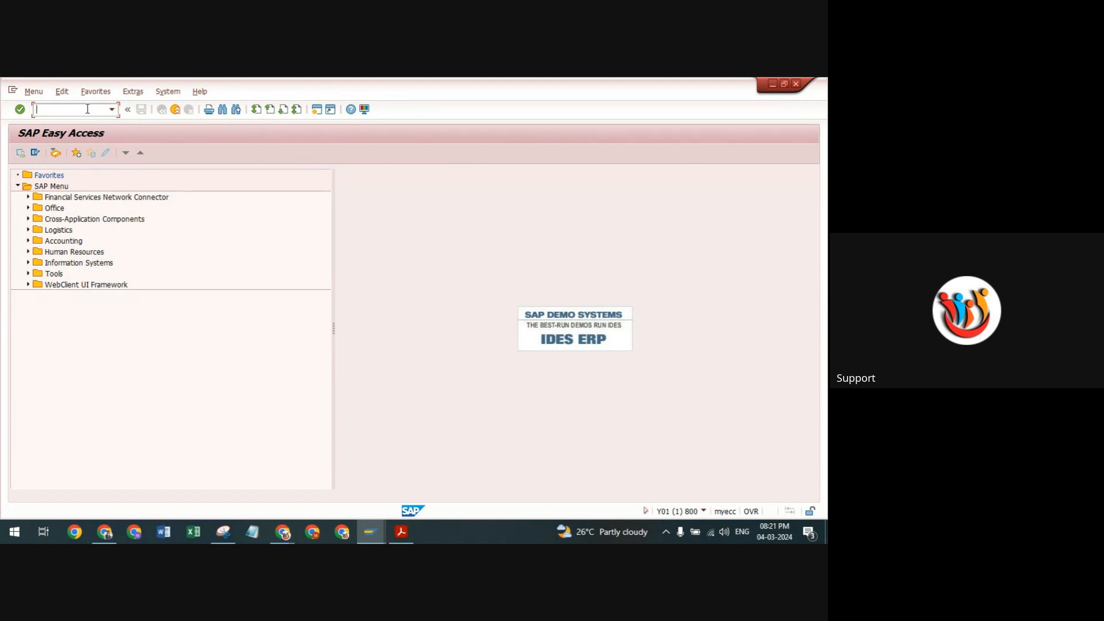
Step: Start transaction SPRO and display the SAP Reference IMG
type("spro")
key("Return")
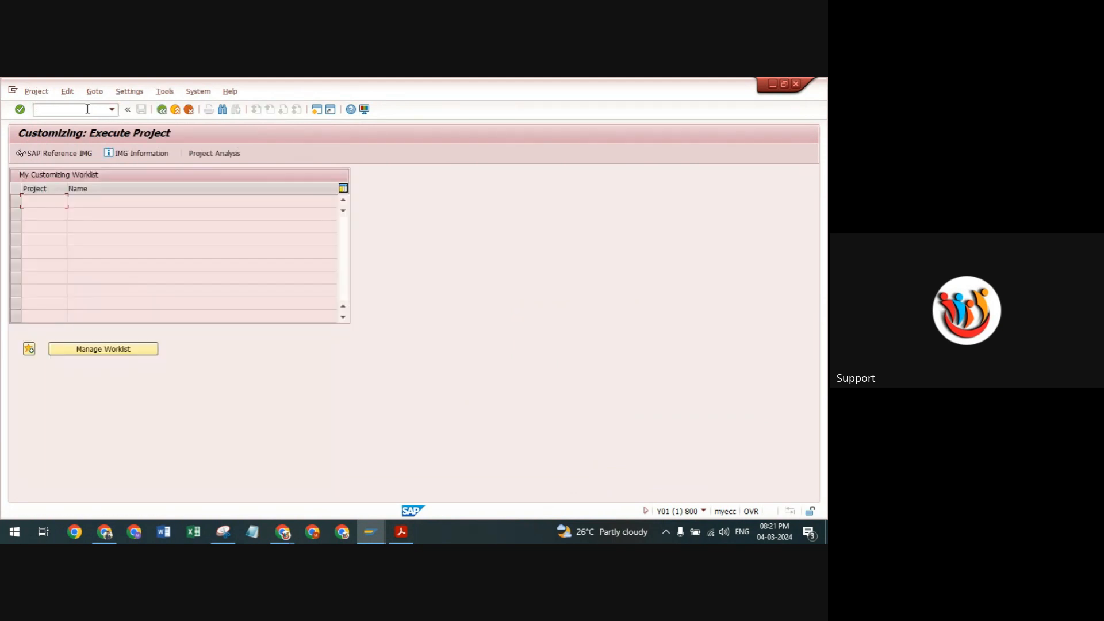
left_click(69, 154)
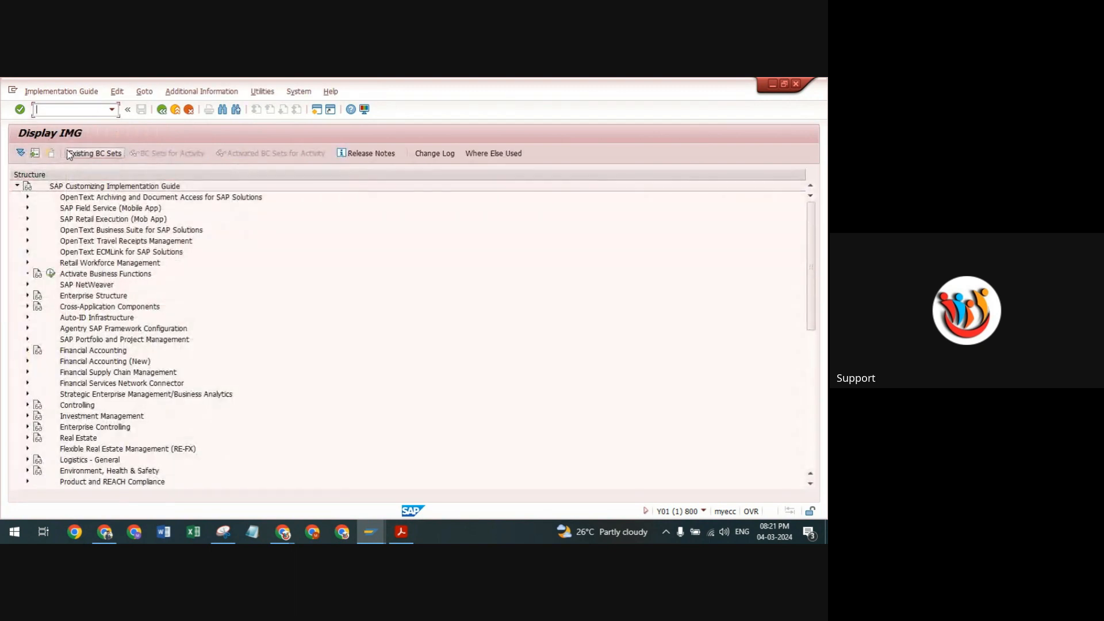
Step: Open Carry Out Overall Maintenance of Plant Parameters in the IMG under Materials Management, Consumption-Based Planning, Plant Parameters
scroll(36, 347, "down", 3)
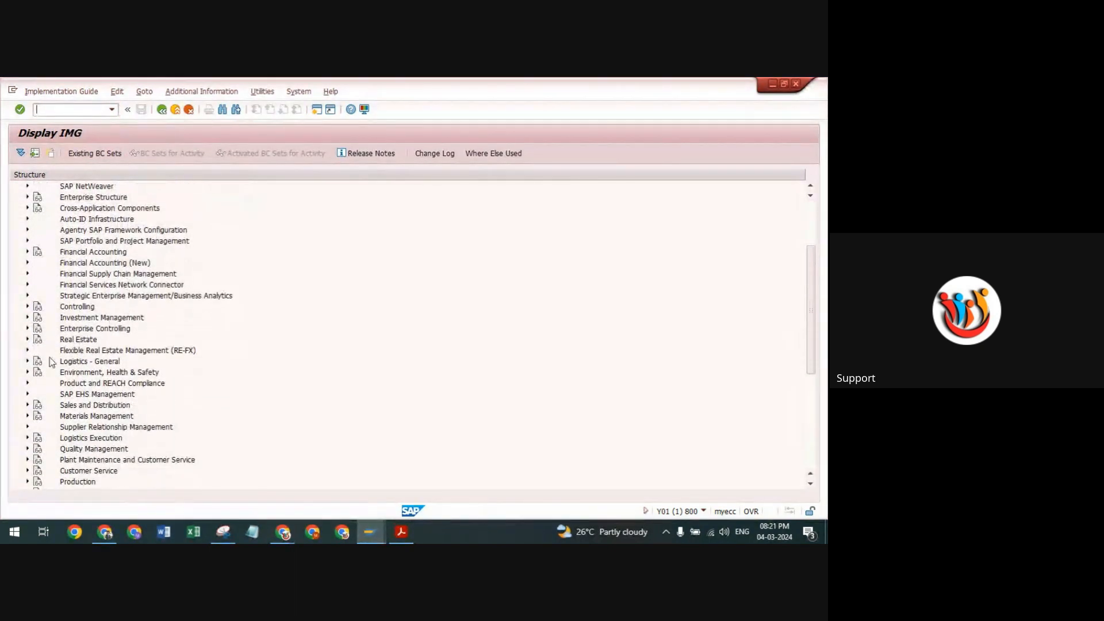
left_click(27, 416)
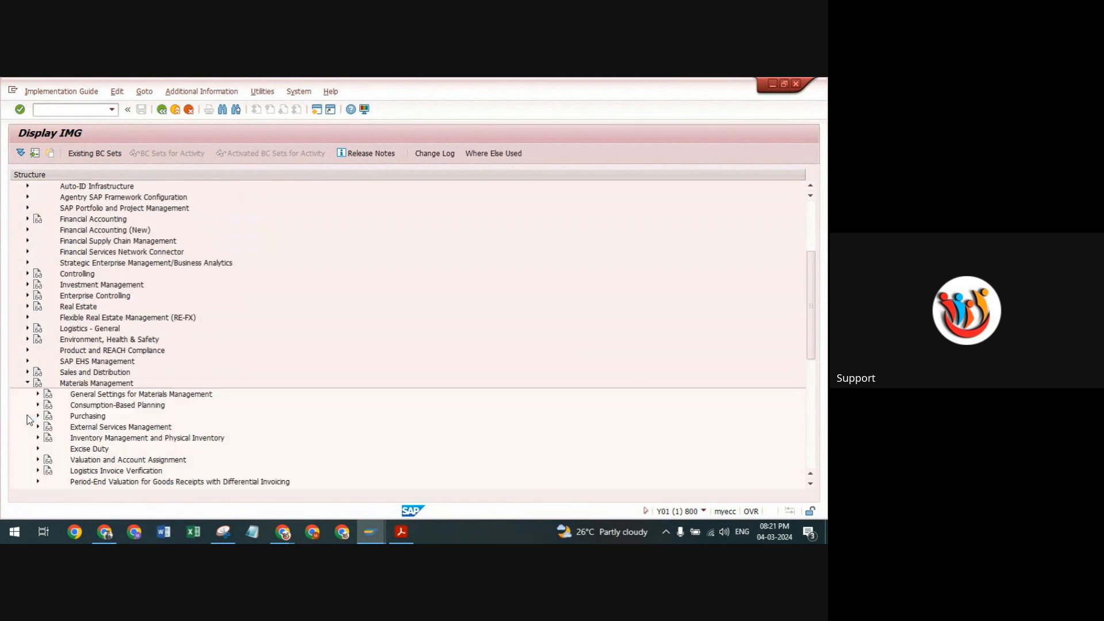
scroll(142, 328, "down", 3)
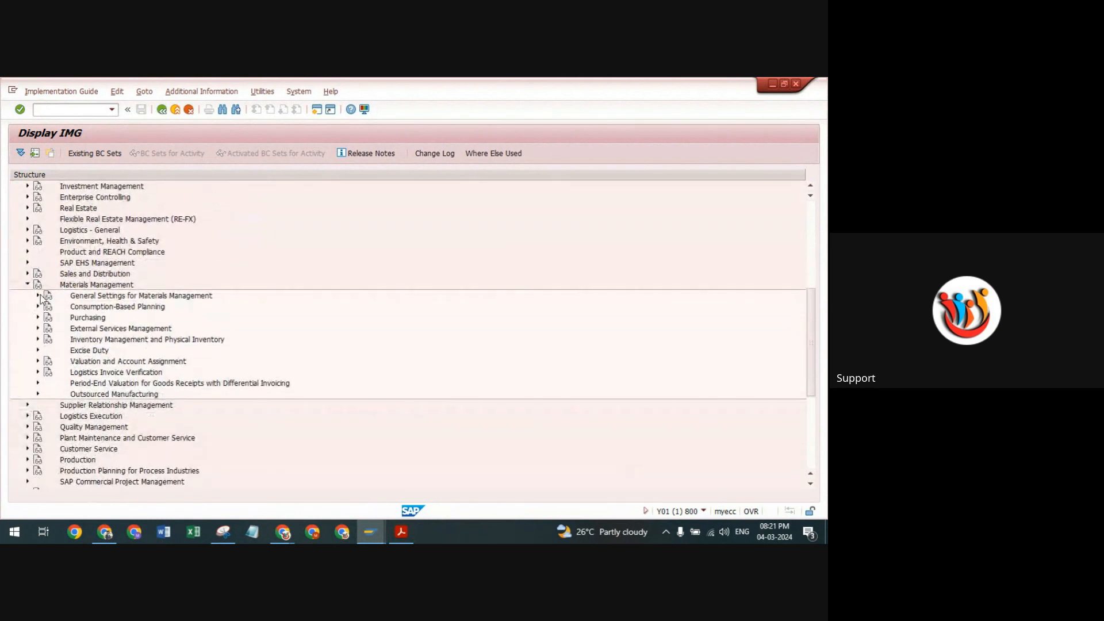
left_click(38, 296)
left_click(38, 296)
left_click(38, 307)
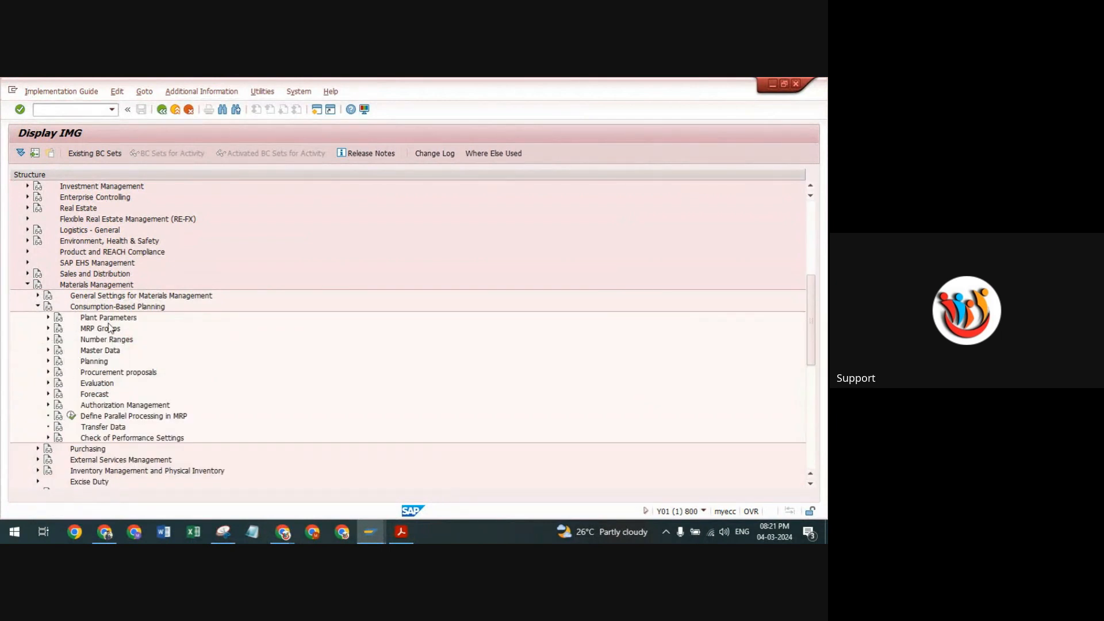
left_click(49, 318)
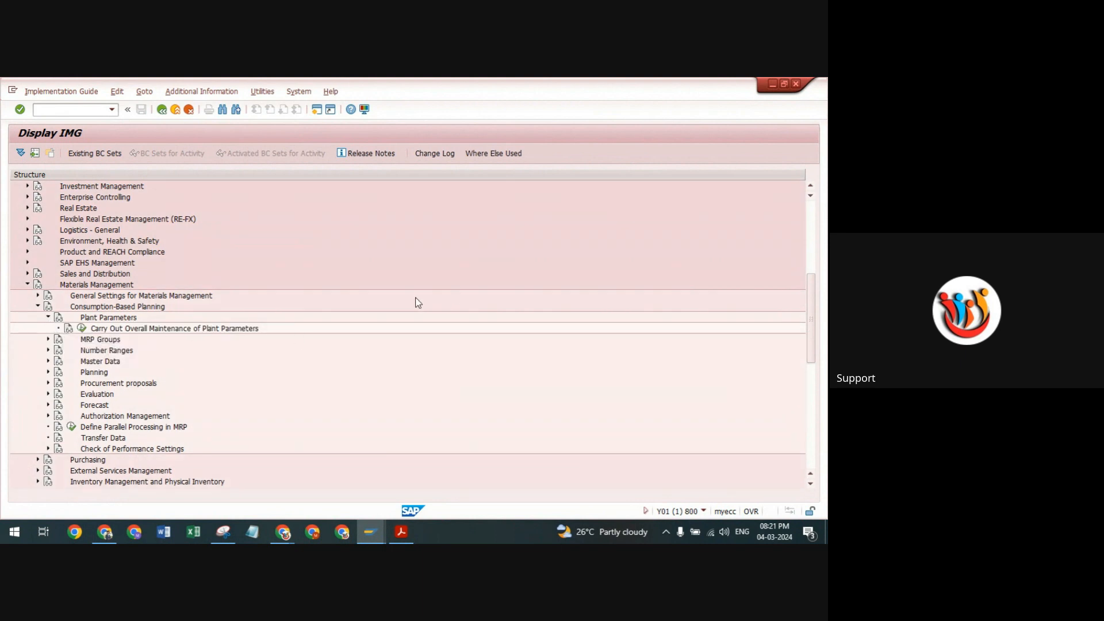
left_click(83, 328)
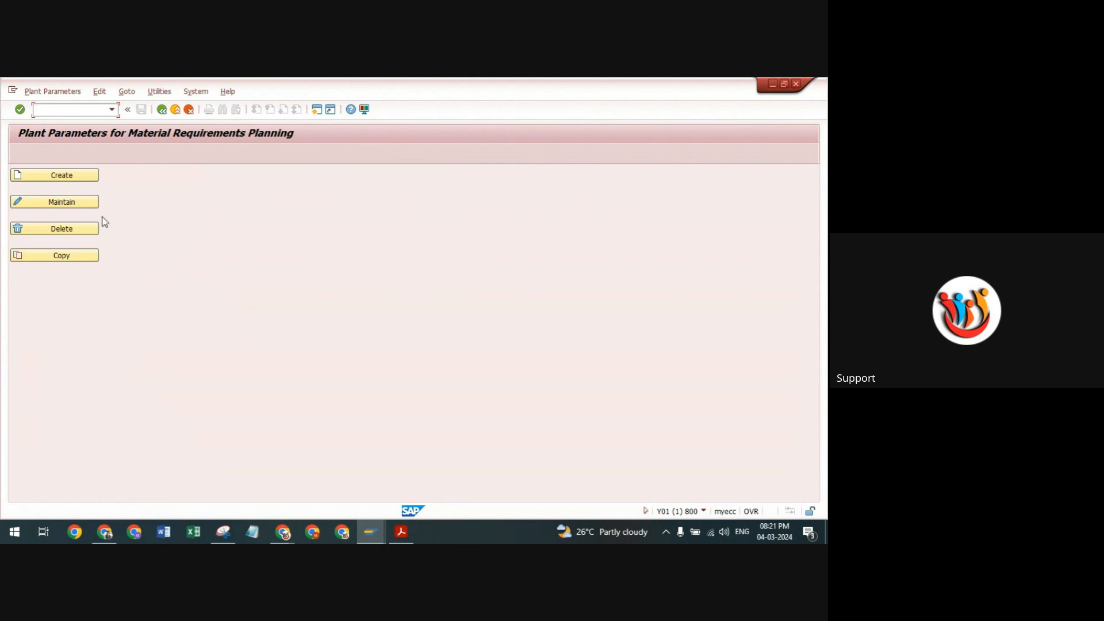
left_click(162, 109)
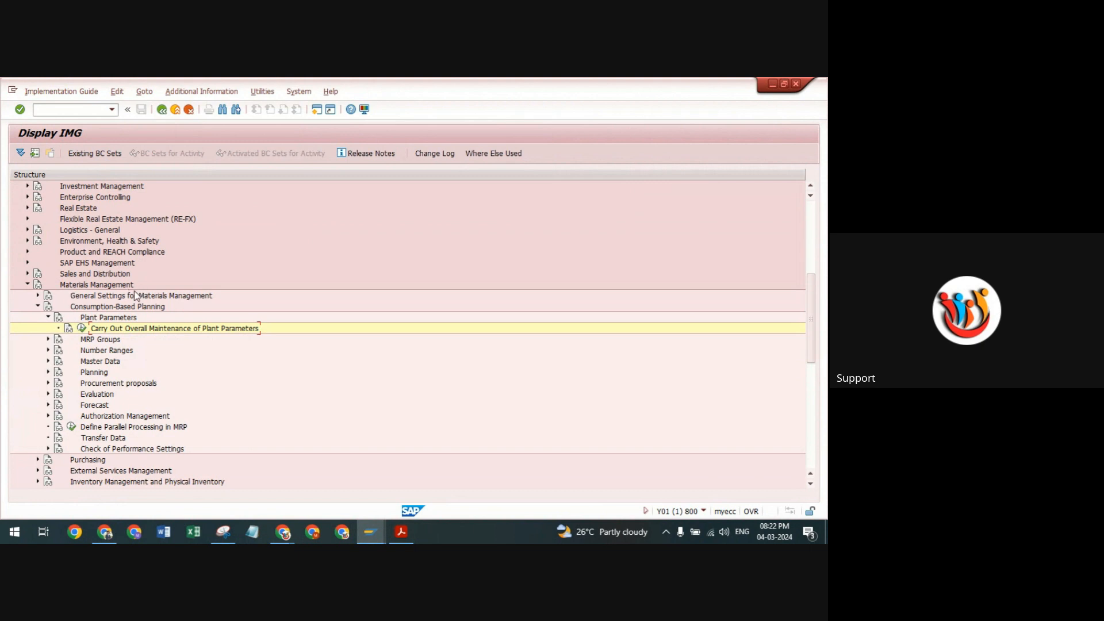
left_click(82, 329)
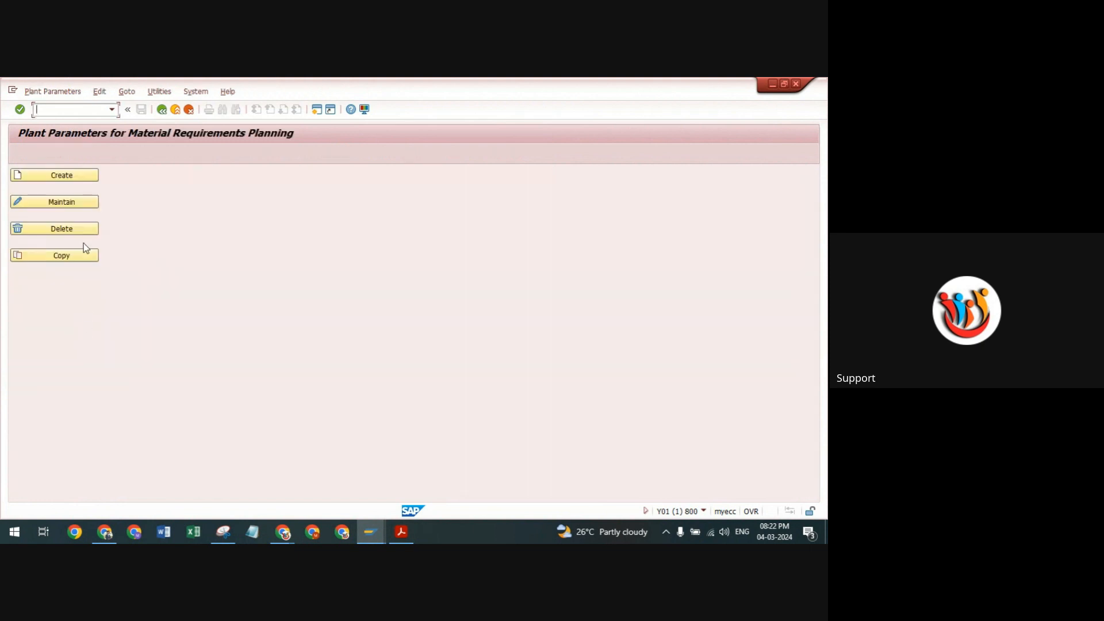
Step: Open the plant parameters of plant TP10 for maintenance
left_click(64, 203)
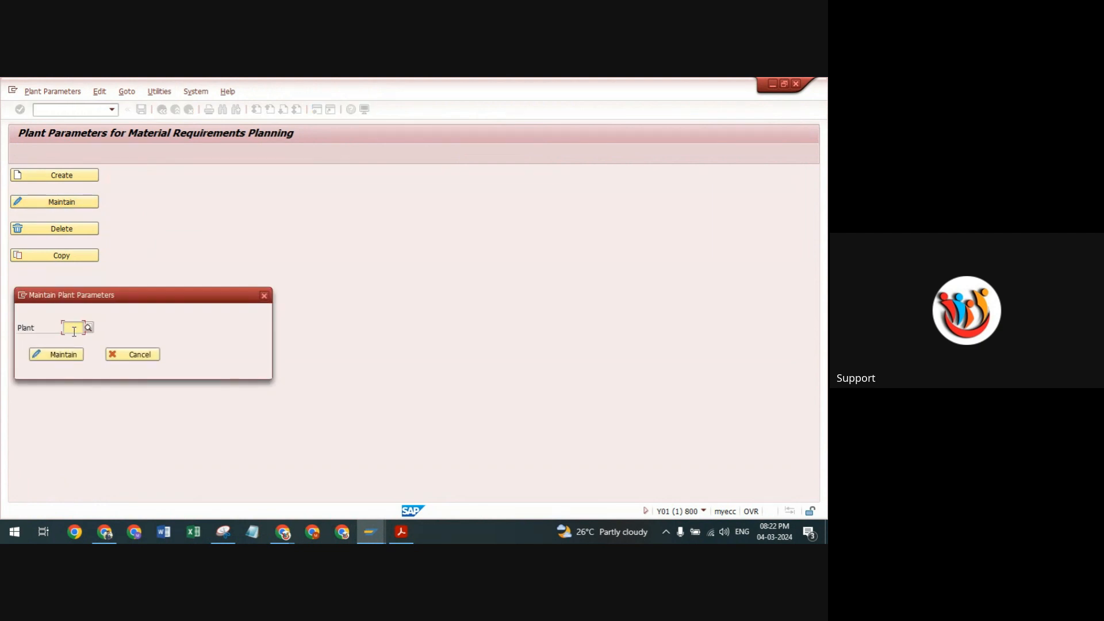
type("tp10")
left_click(59, 355)
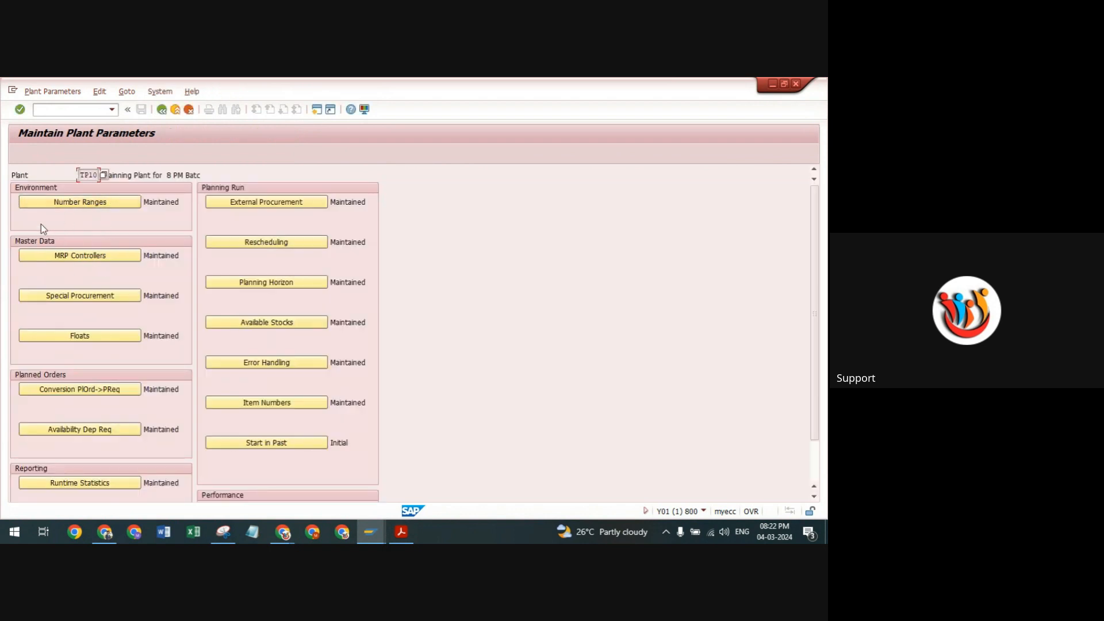
Step: Open the MRP controllers of plant TP10 and check the existing entries near the end of the list
left_click(99, 255)
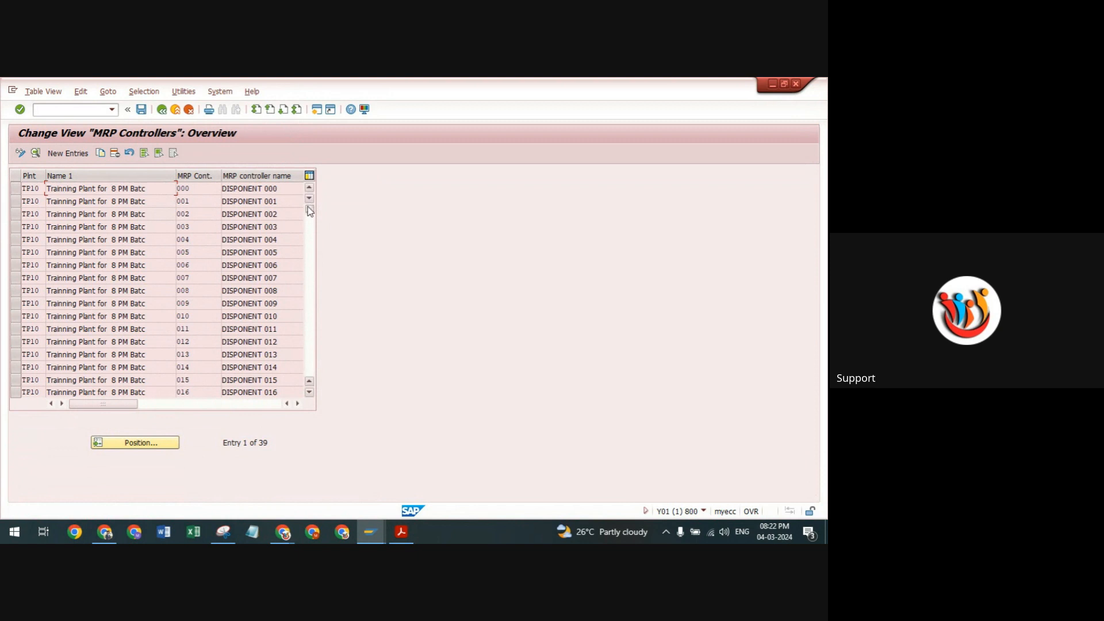
left_click_drag(310, 211, 312, 371)
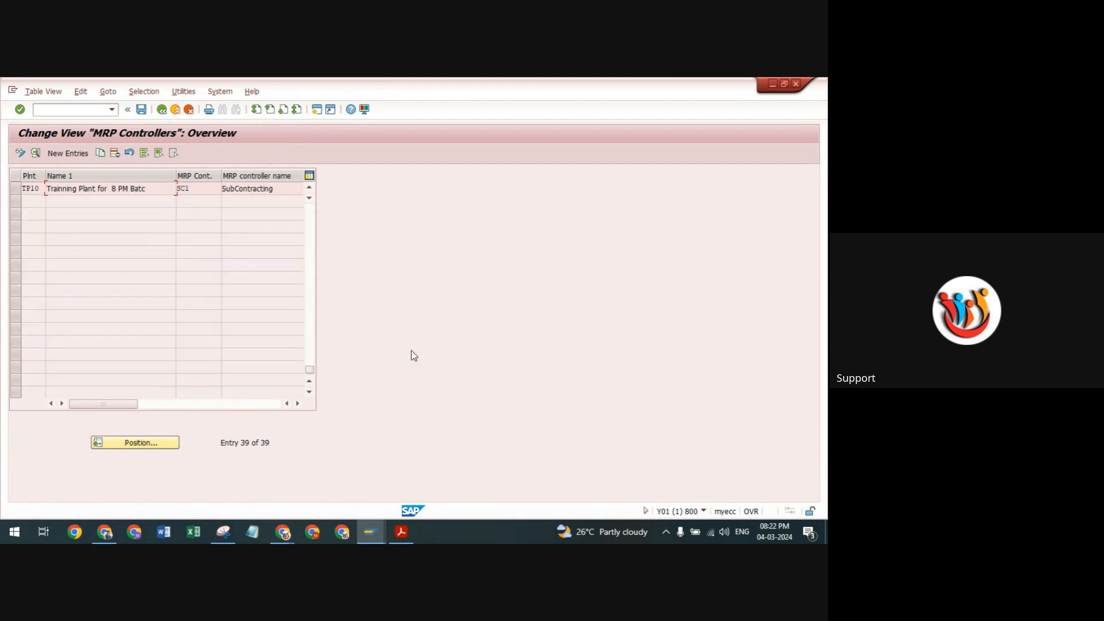
scroll(190, 247, "up", 1)
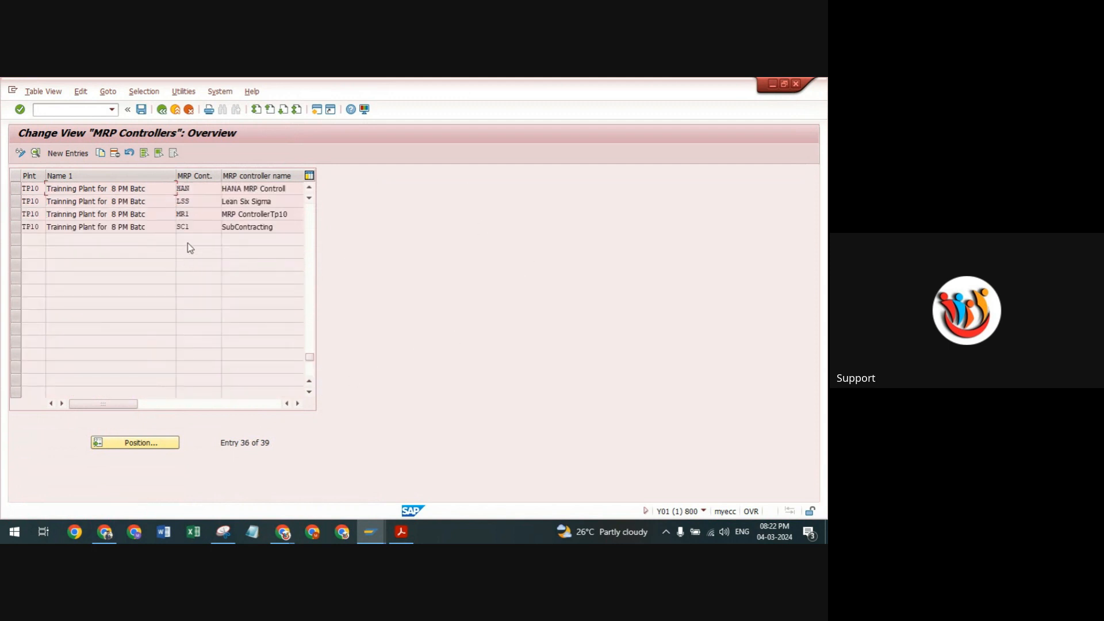
scroll(184, 247, "up", 1)
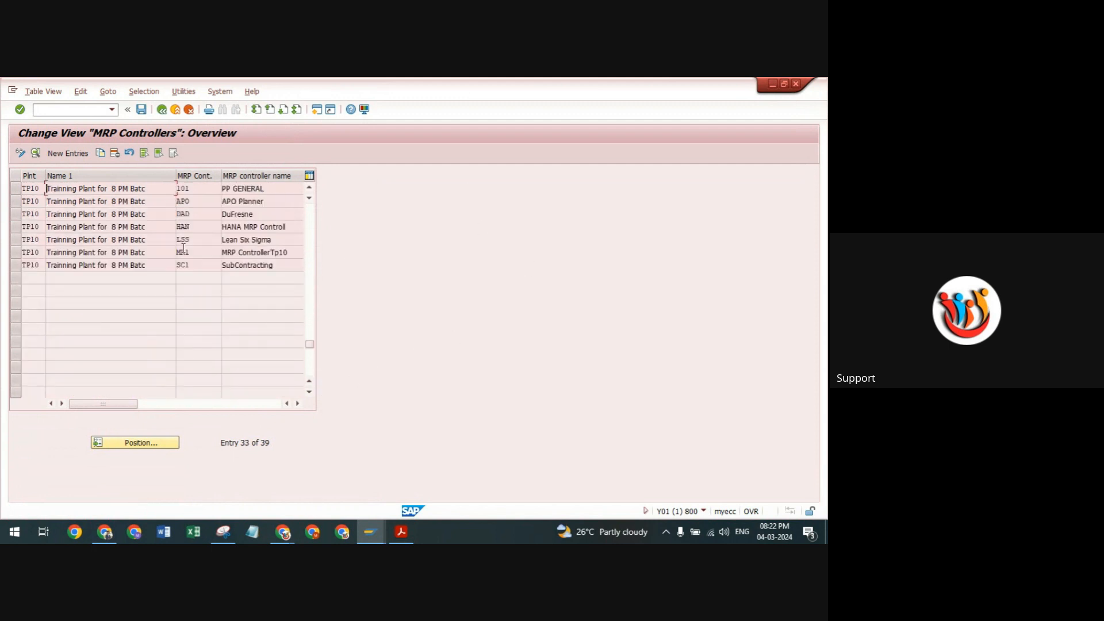
double_click(183, 251)
left_click_drag(305, 343, 306, 181)
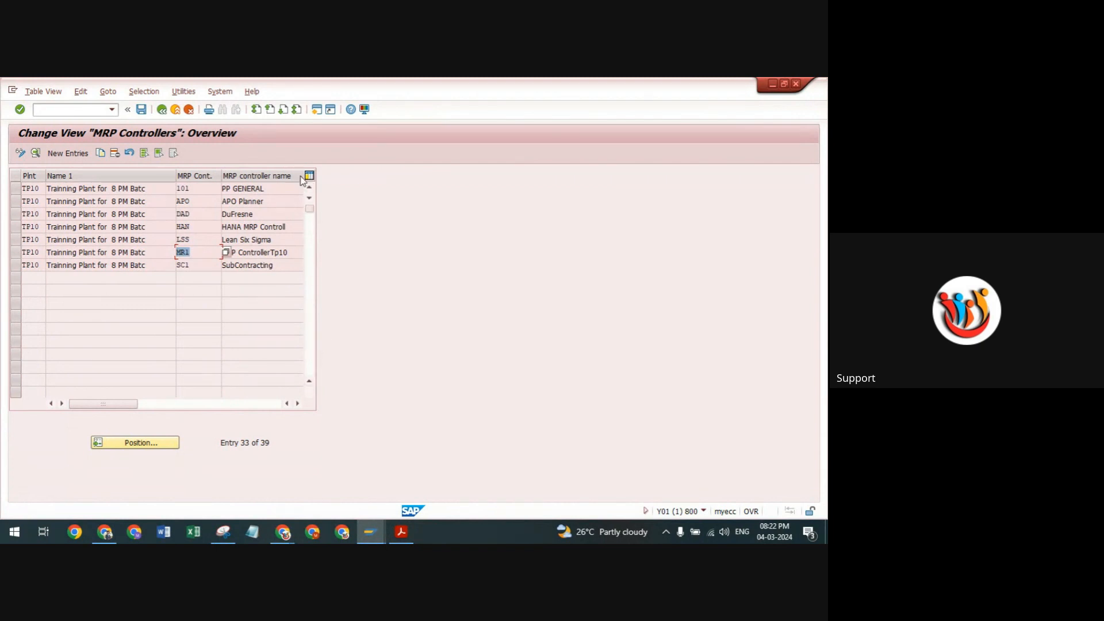
Step: Copy the MRP controller 000 entry of plant TP10 to the new controller code MR0
left_click(16, 190)
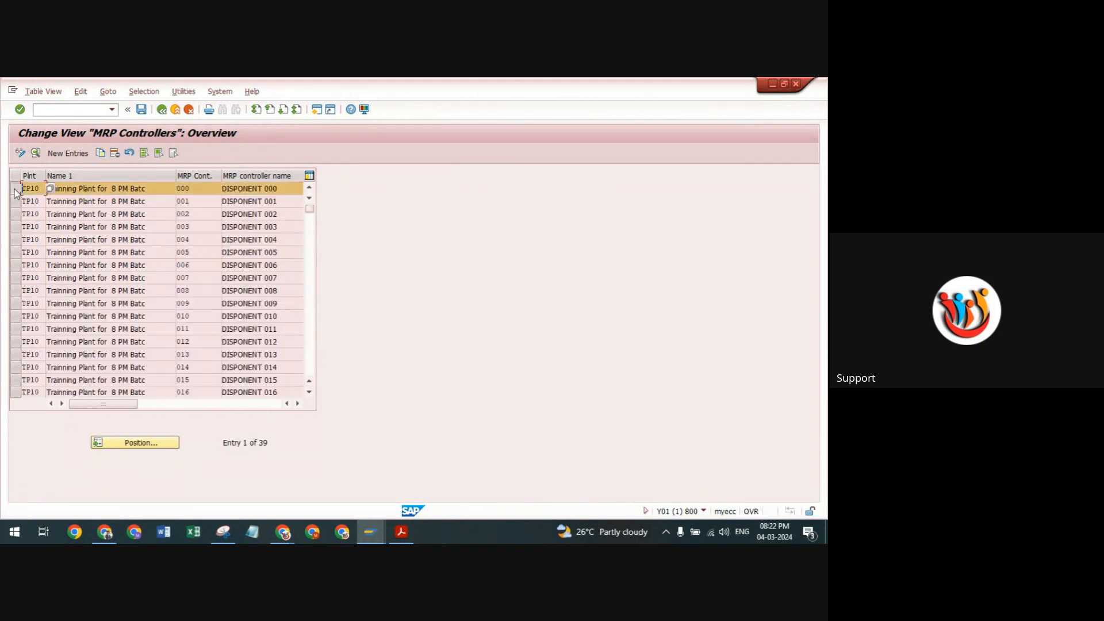
left_click(102, 154)
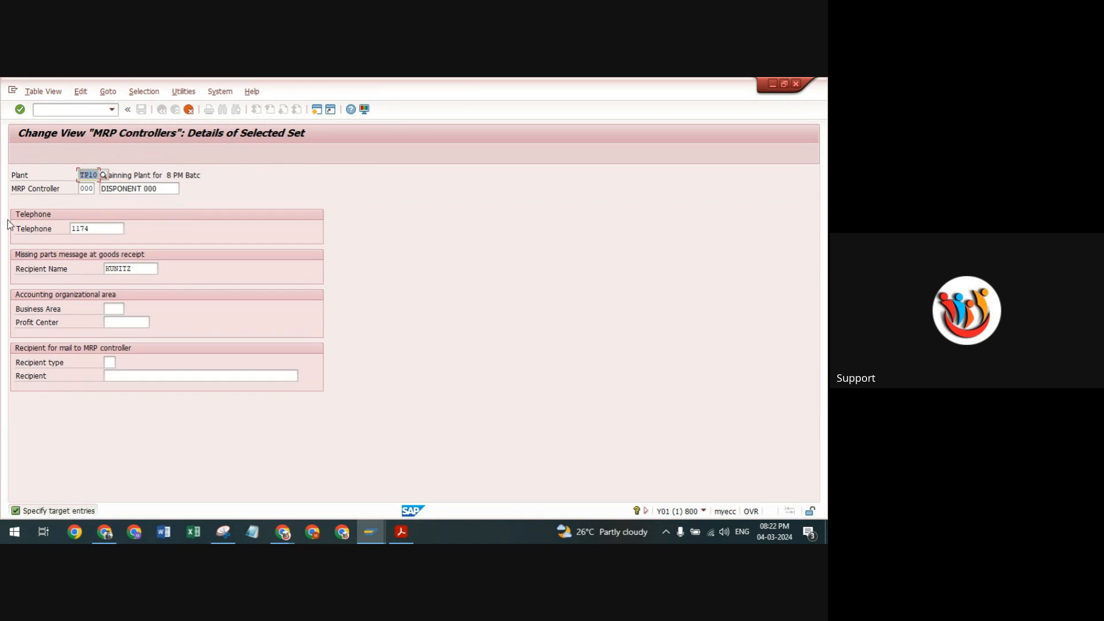
key("Tab")
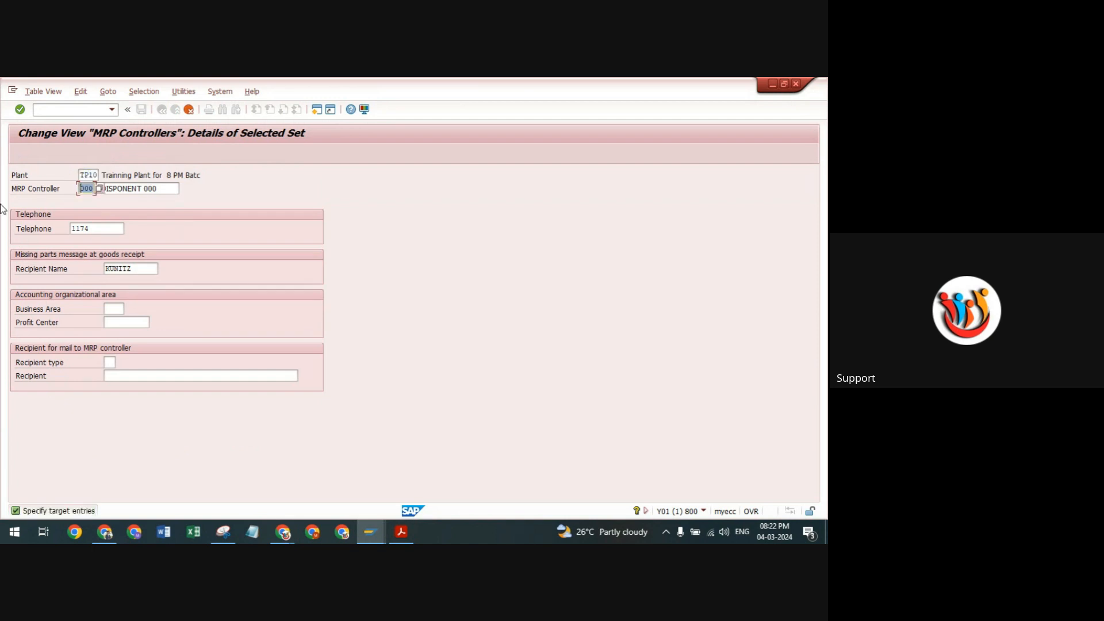
key("BackSpace")
type("MR0")
key("Tab")
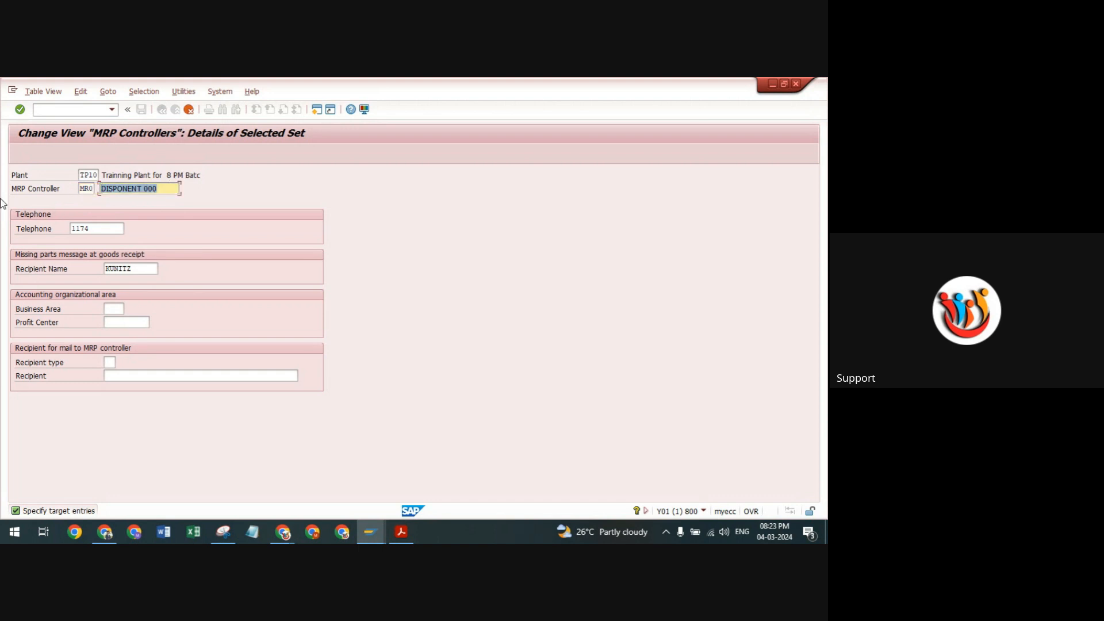
Step: Replace the copied controller's name with MRP ControllerTP10
key("BackSpace")
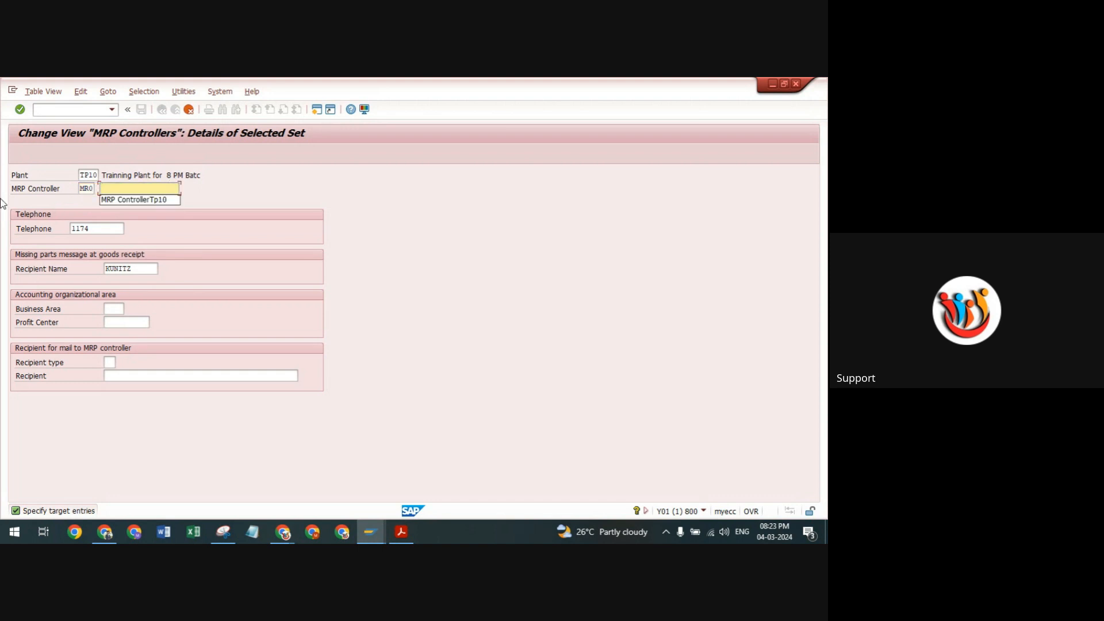
left_click(138, 200)
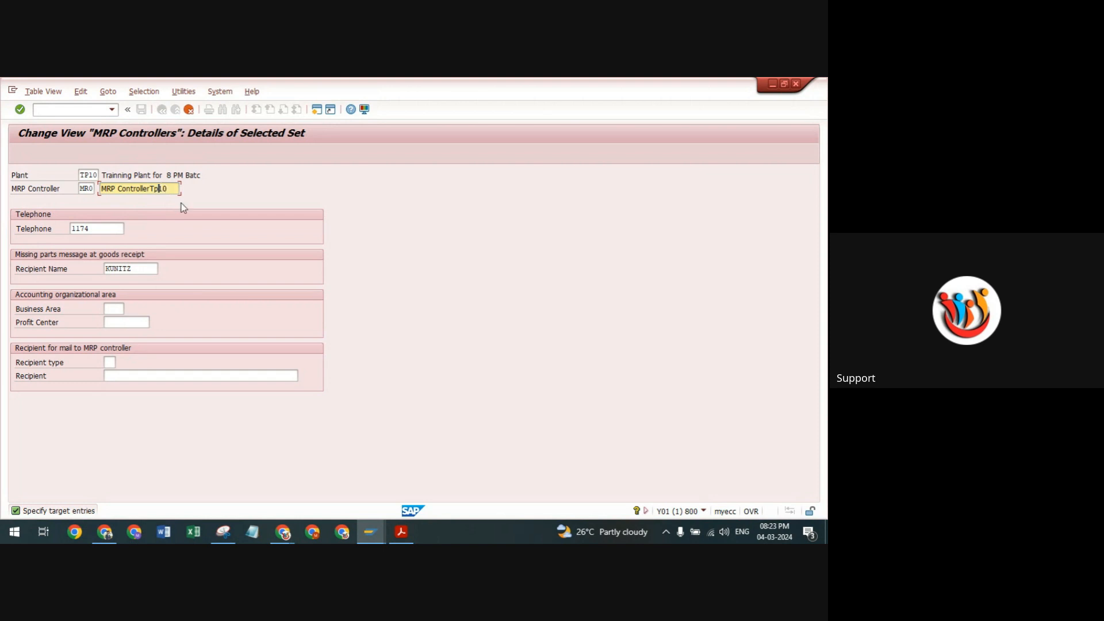
key("BackSpace")
type("P10")
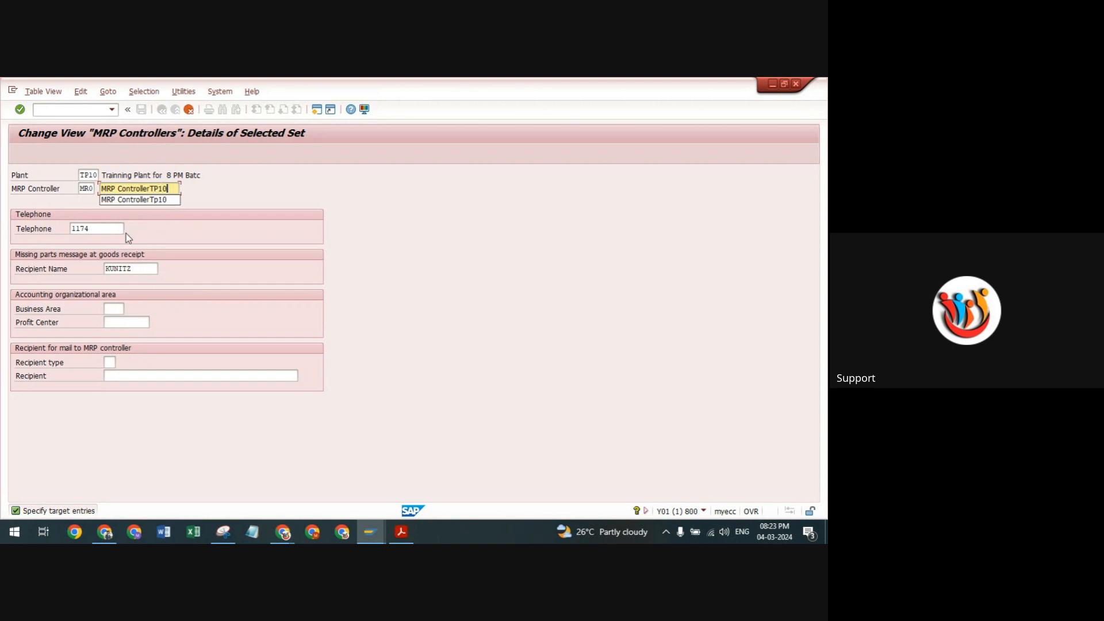
Step: Enter the recipient's name for the missing parts message at goods receipt and save the copied MRP controller
key("Tab")
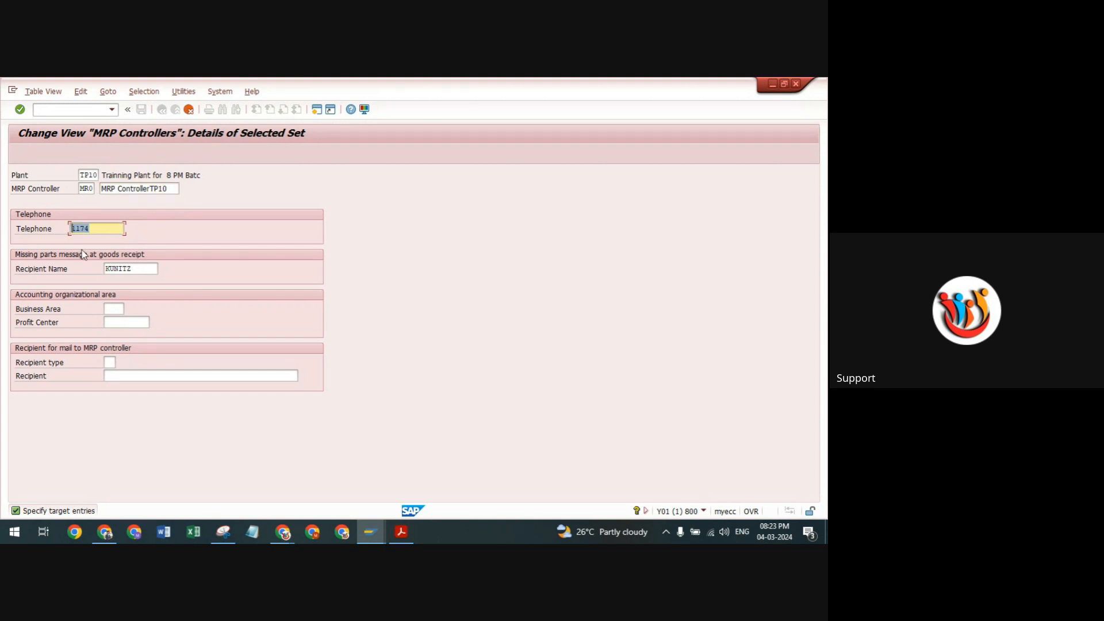
key("Tab")
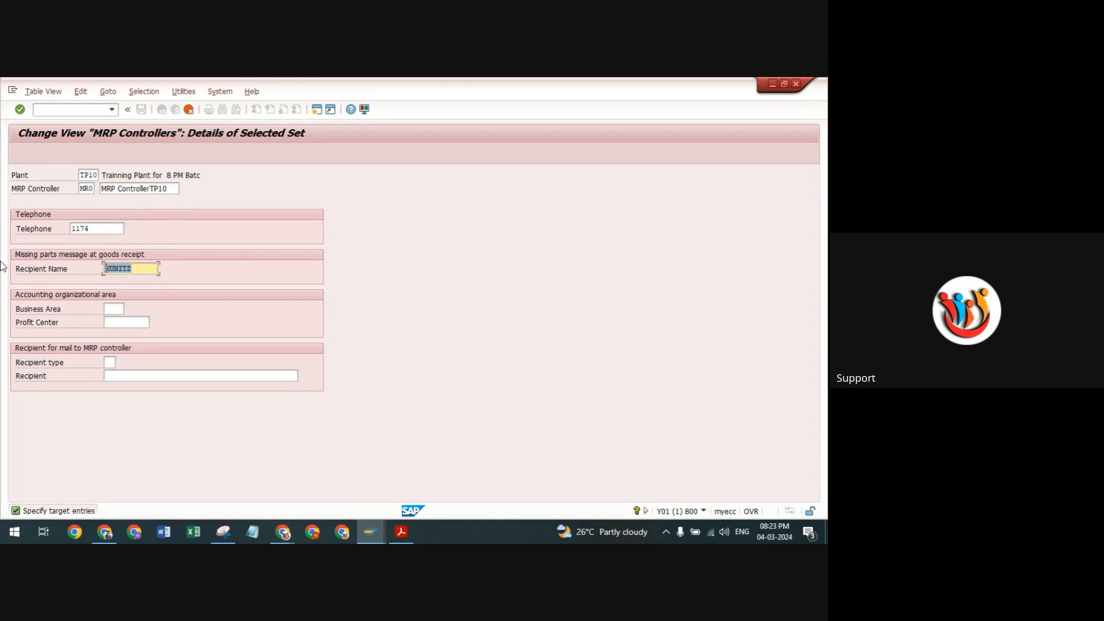
type("Mayur")
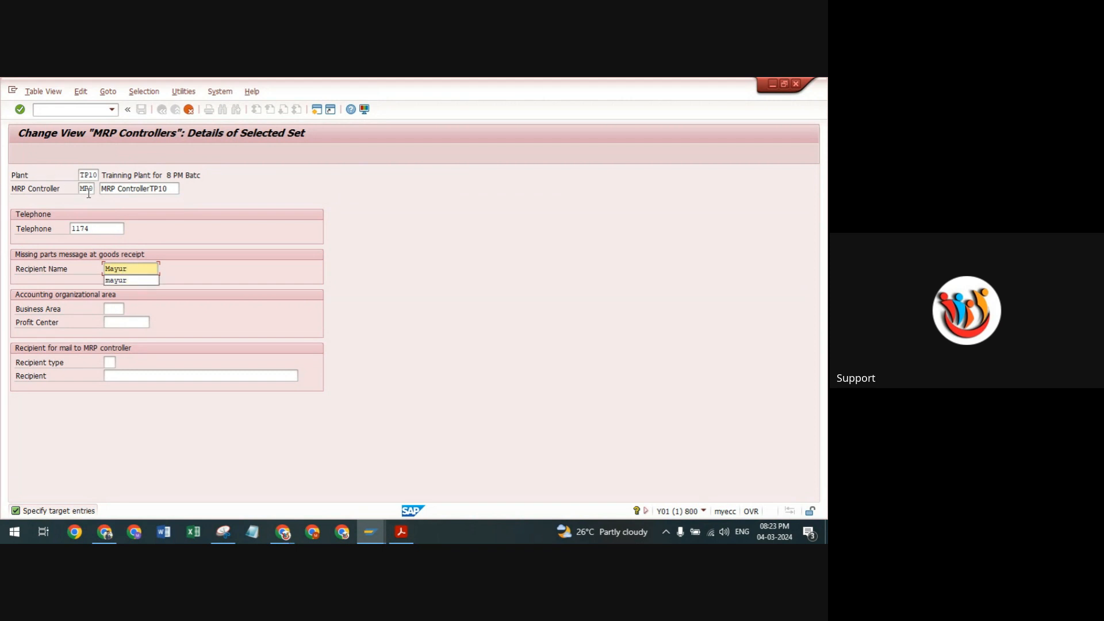
left_click(142, 110)
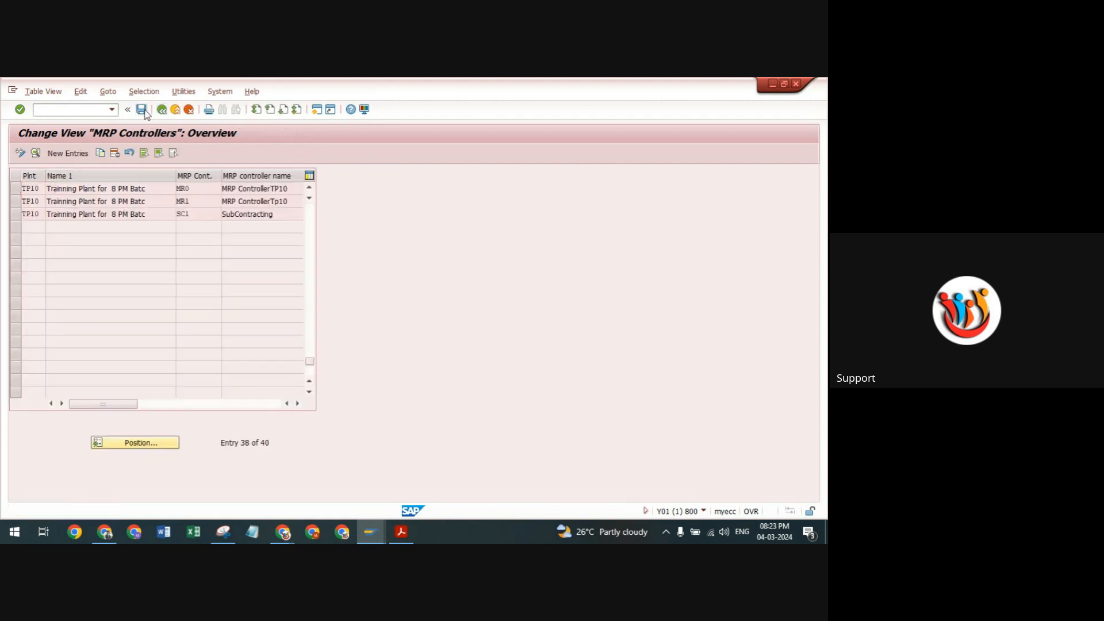
Step: Reopen the MRP controllers of plant TP10 and check the MR0 entry and the rest of the list
left_click(180, 285)
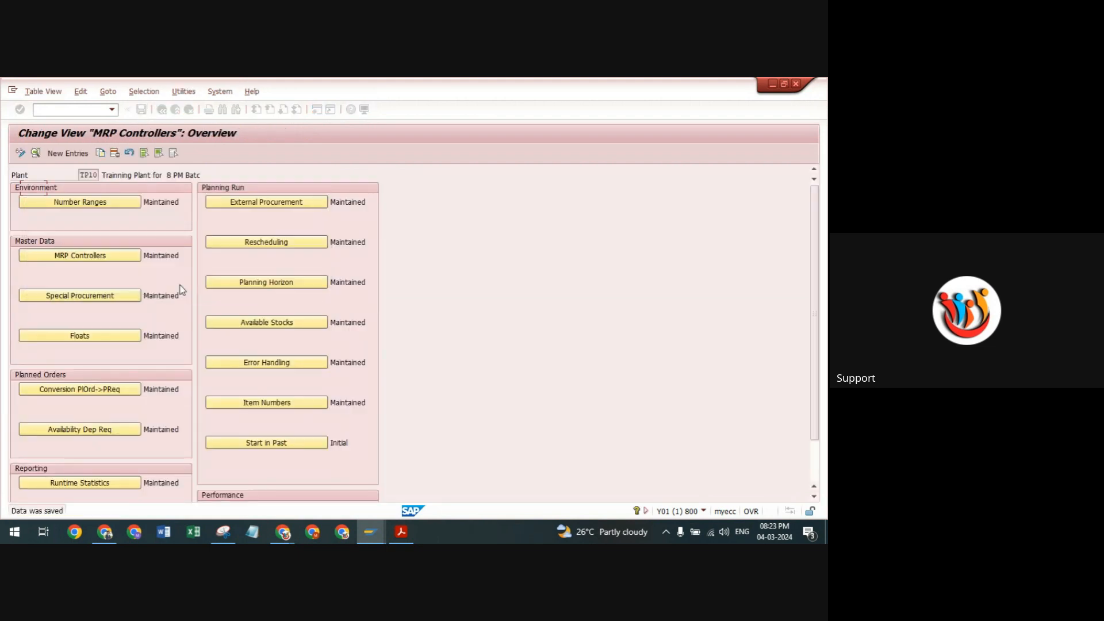
scroll(73, 255, "up", 2)
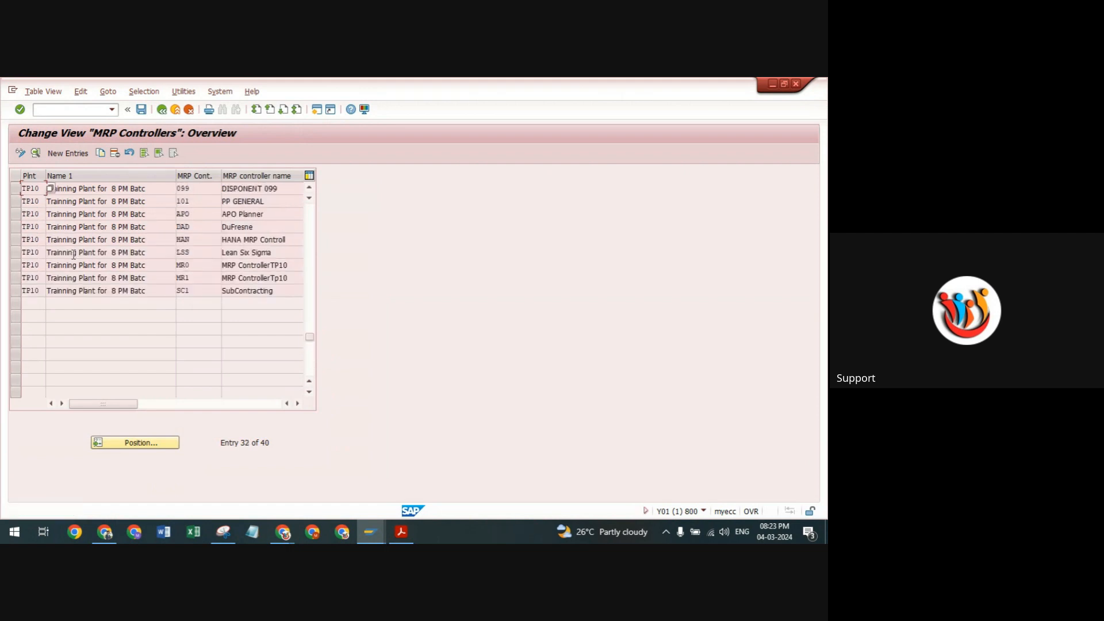
left_click(15, 266)
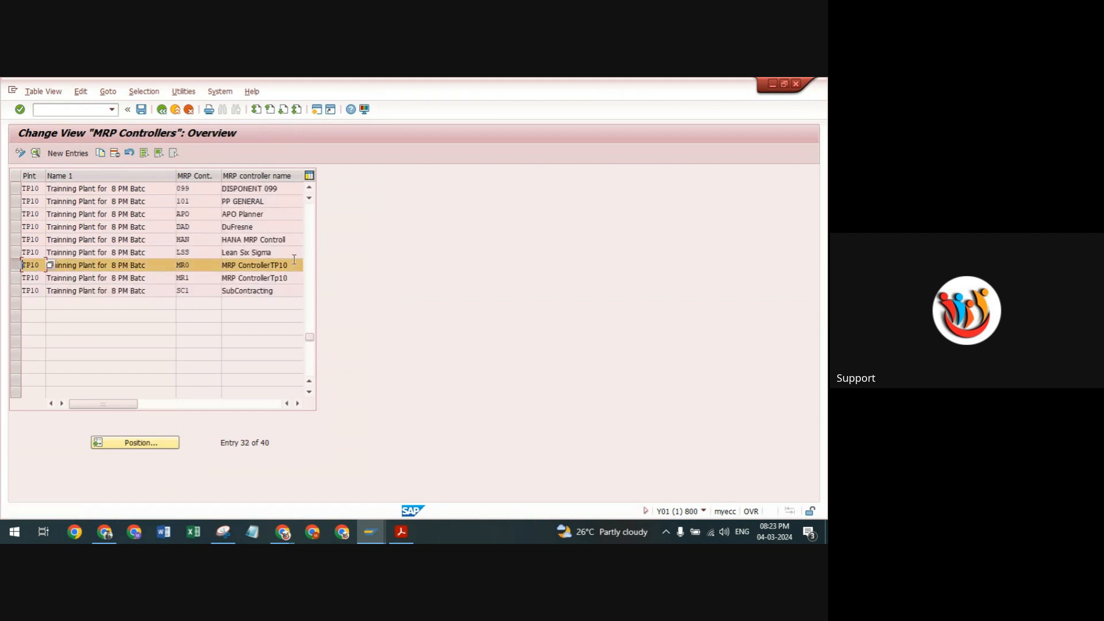
left_click_drag(290, 265, 176, 265)
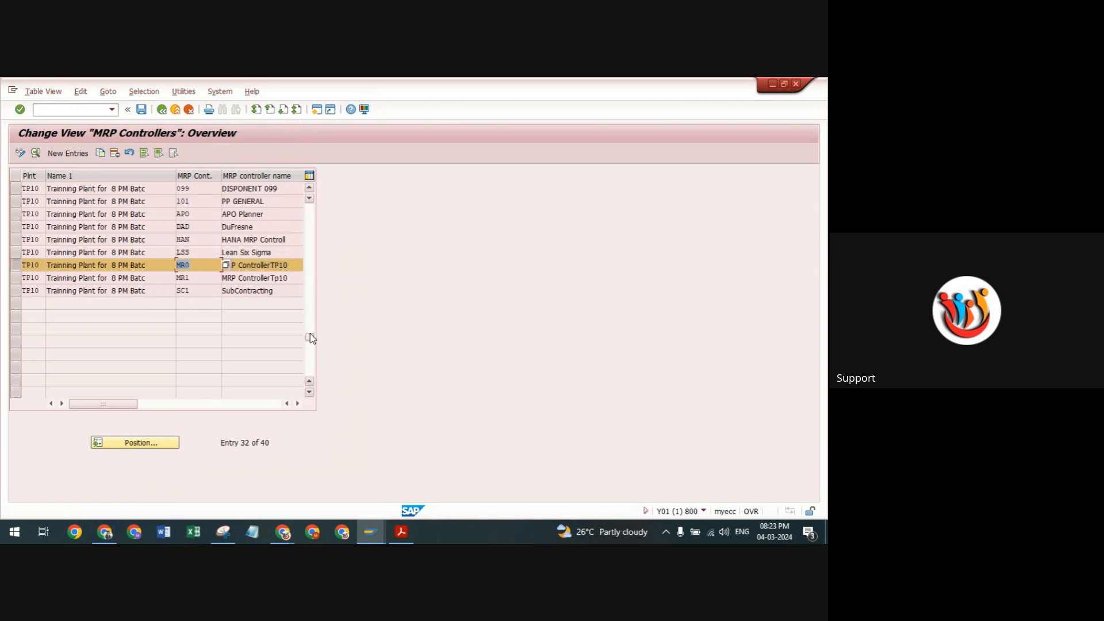
left_click_drag(311, 338, 310, 208)
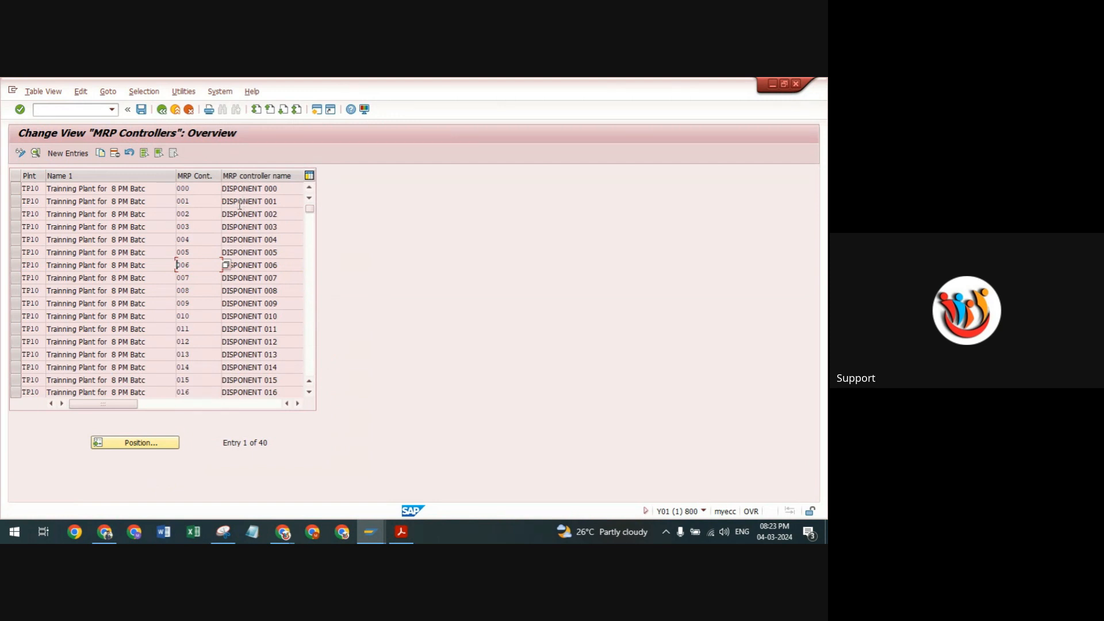
Step: Leave the plant parameter customizing and start transaction MM01 to create a material
left_click(162, 110)
left_click(164, 110)
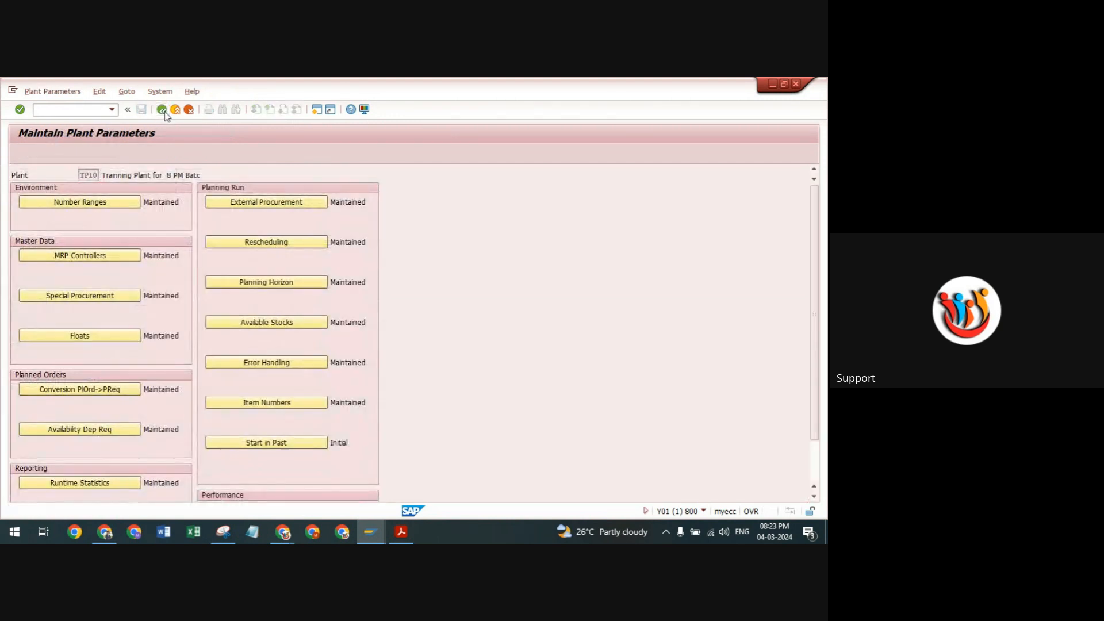
left_click(164, 111)
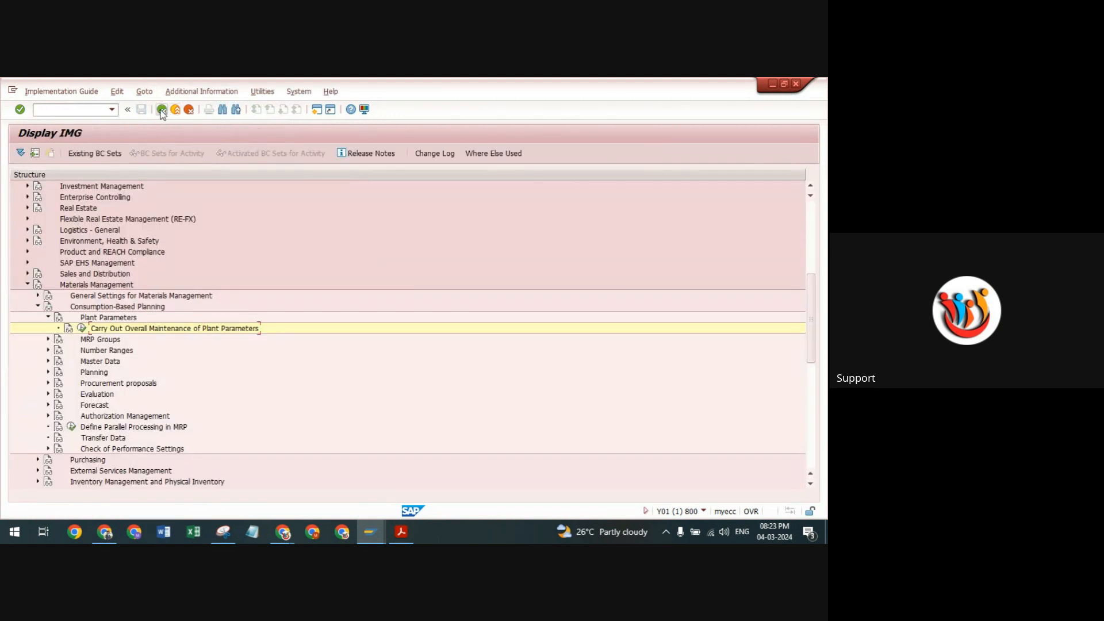
left_click(162, 110)
left_click(162, 111)
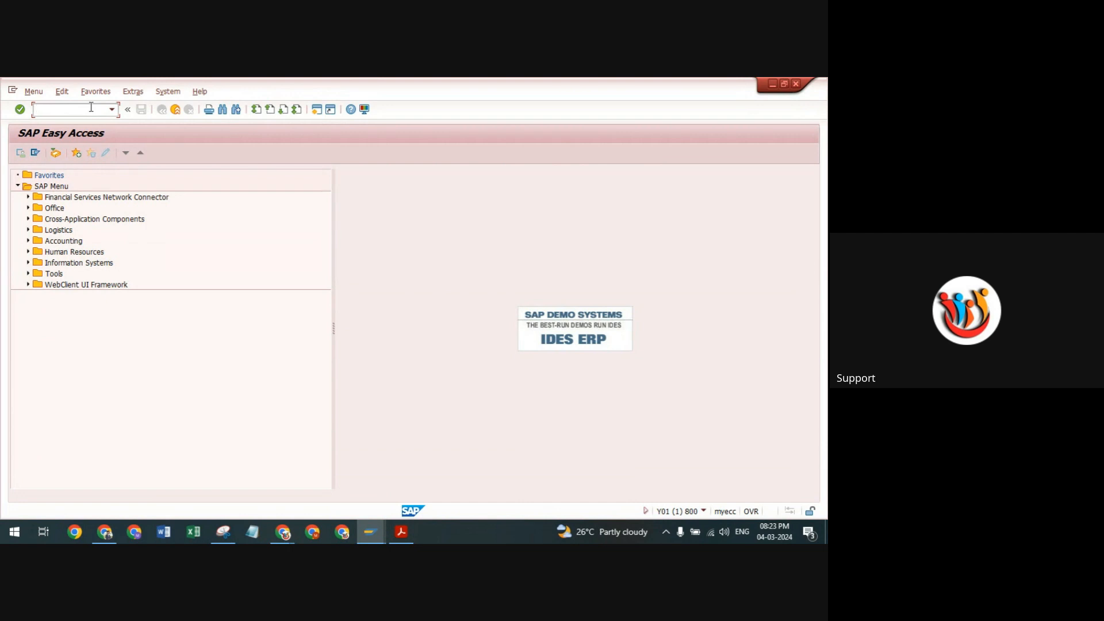
type("mm01")
key("Return")
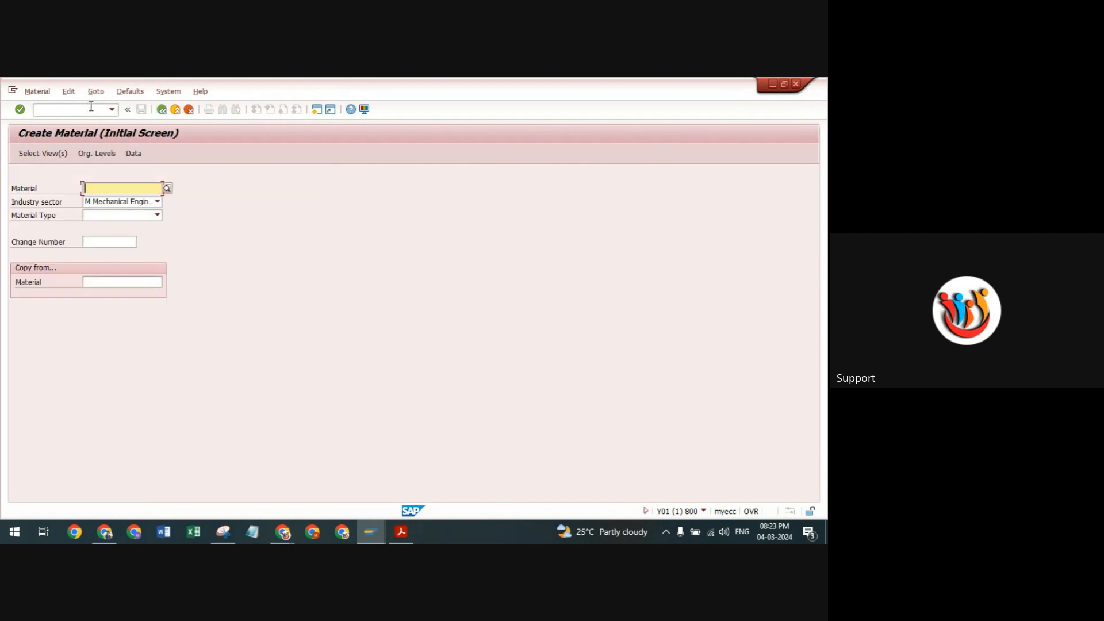
Step: Choose material type ROH for the new material and continue to the view selection
left_click(157, 215)
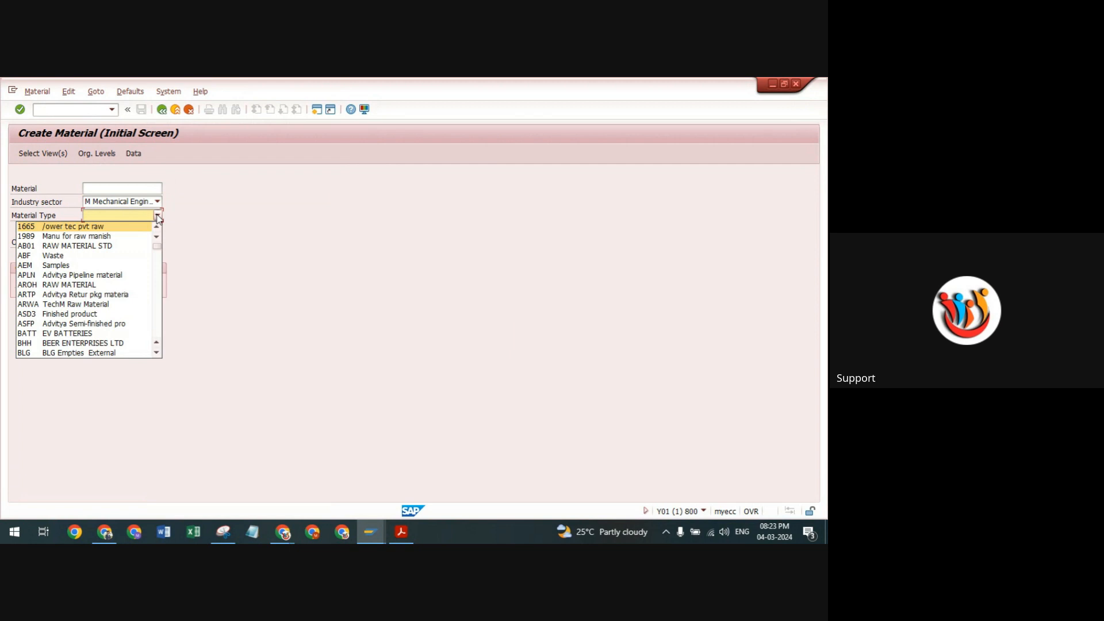
type("ro")
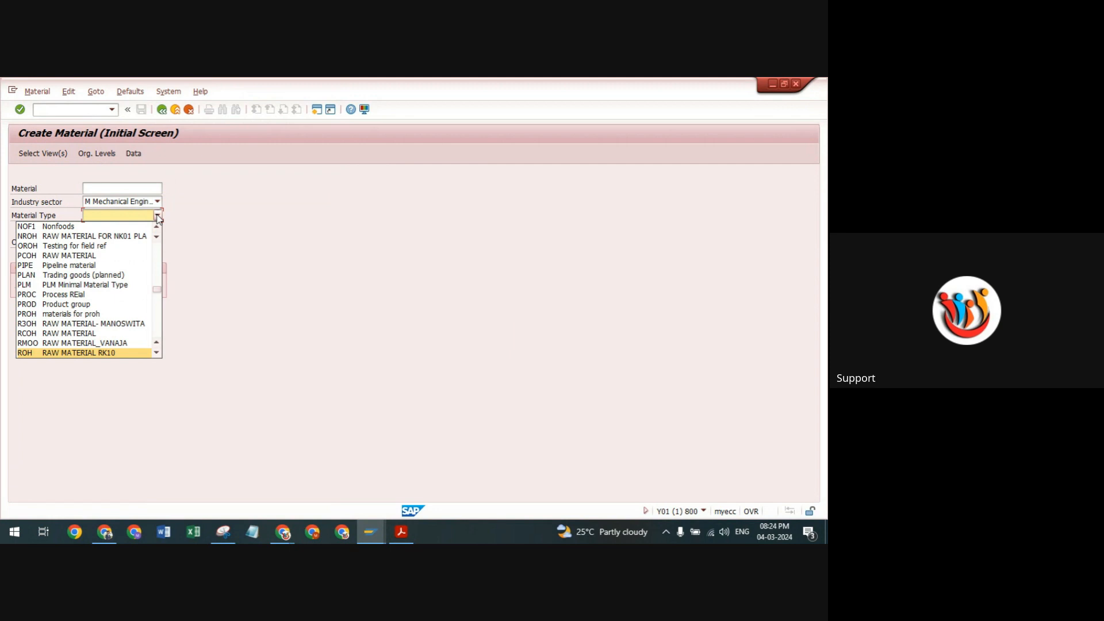
key("Return")
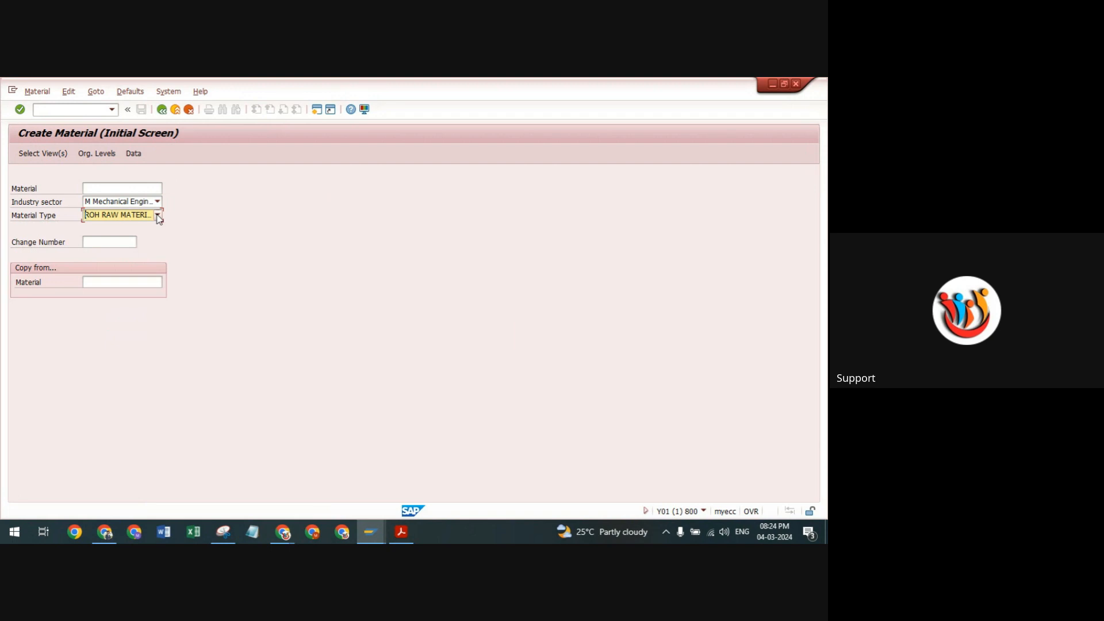
key("Return")
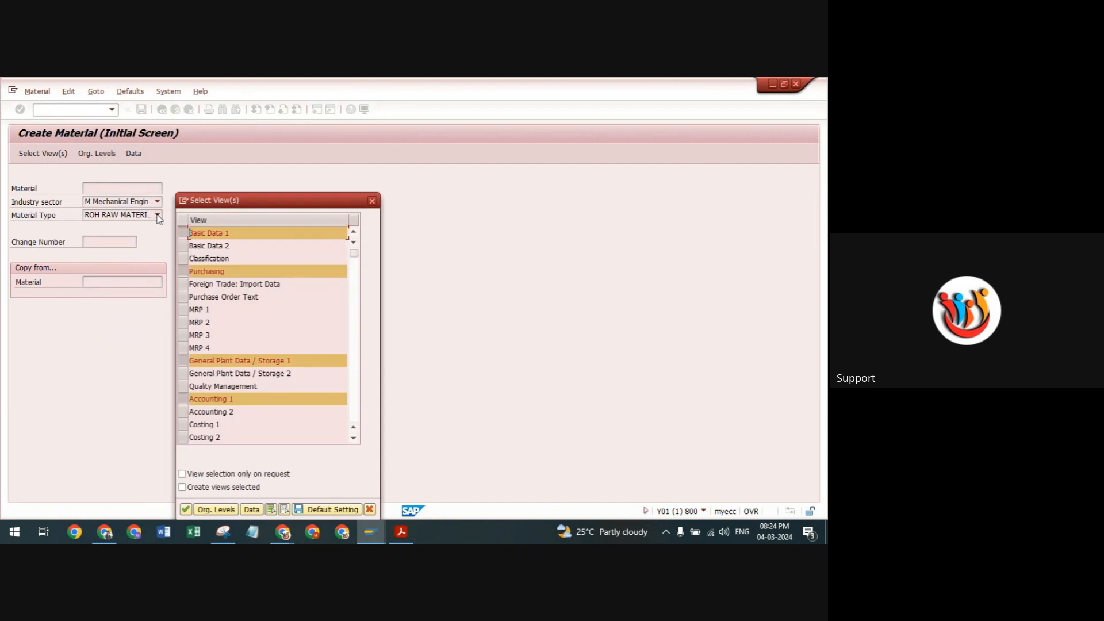
Step: Add the MRP 1, MRP 2, MRP 3 and MRP 4 views to the selected material views and confirm
left_click_drag(298, 204, 298, 158)
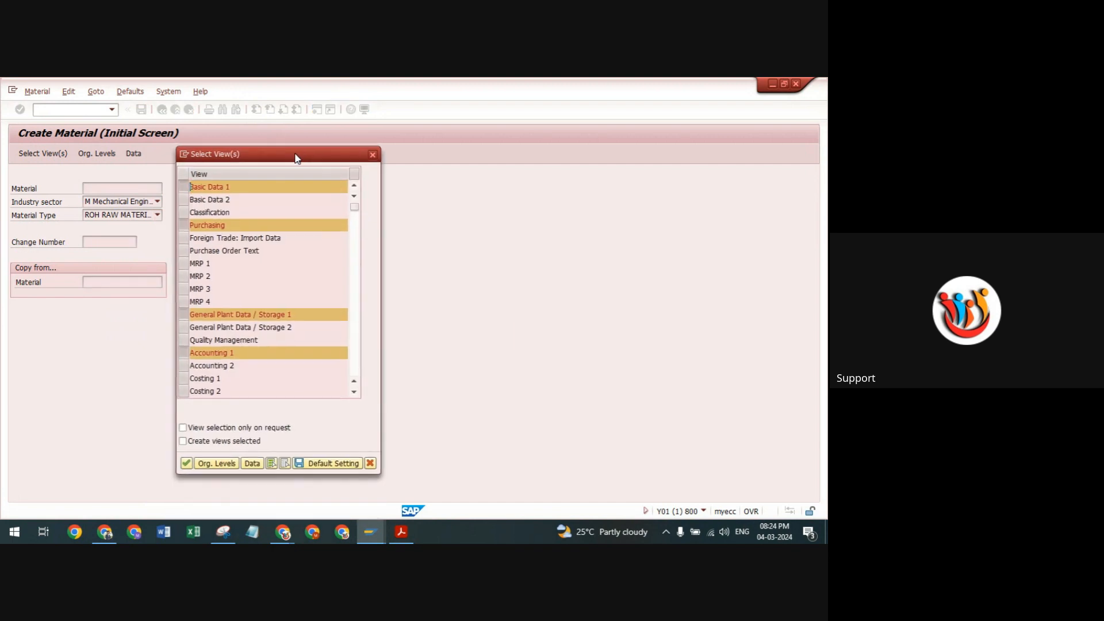
left_click(183, 263)
left_click(183, 276)
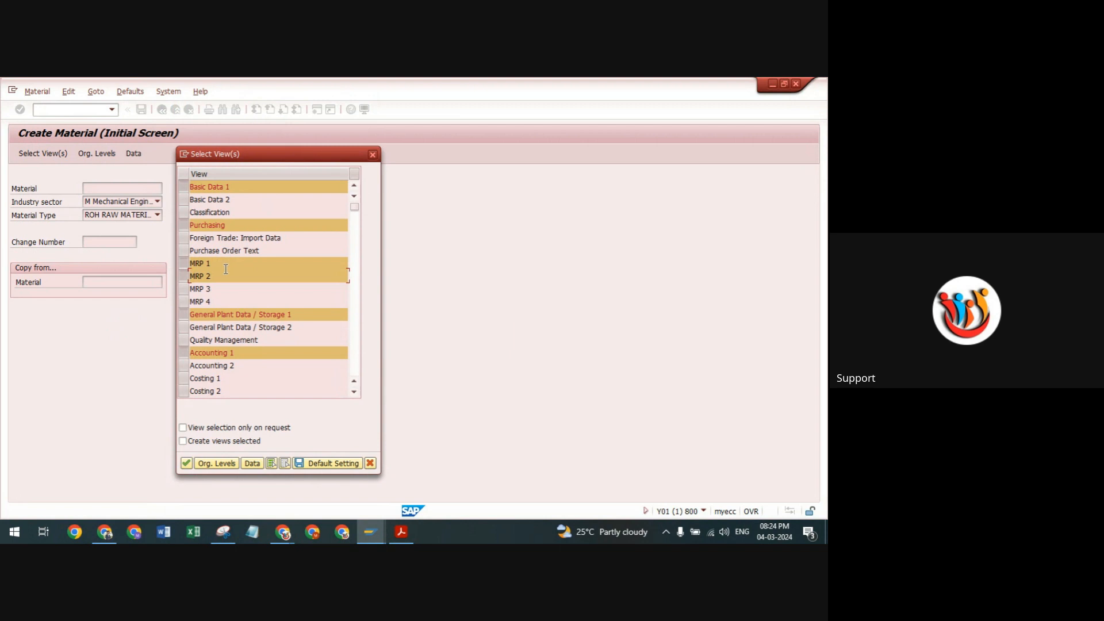
left_click(184, 289)
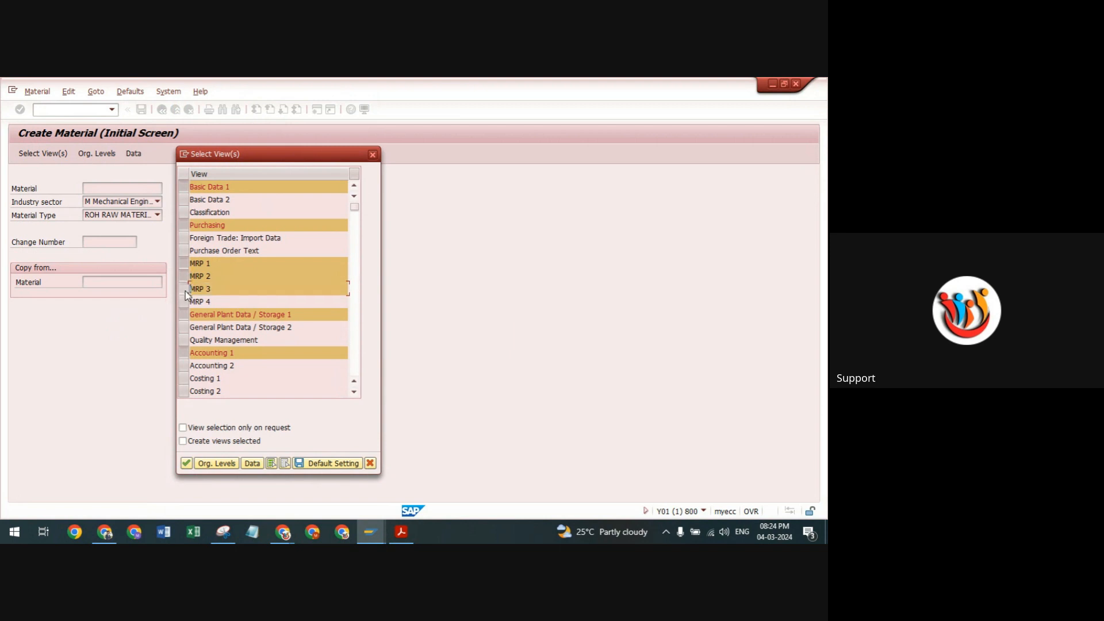
left_click(183, 302)
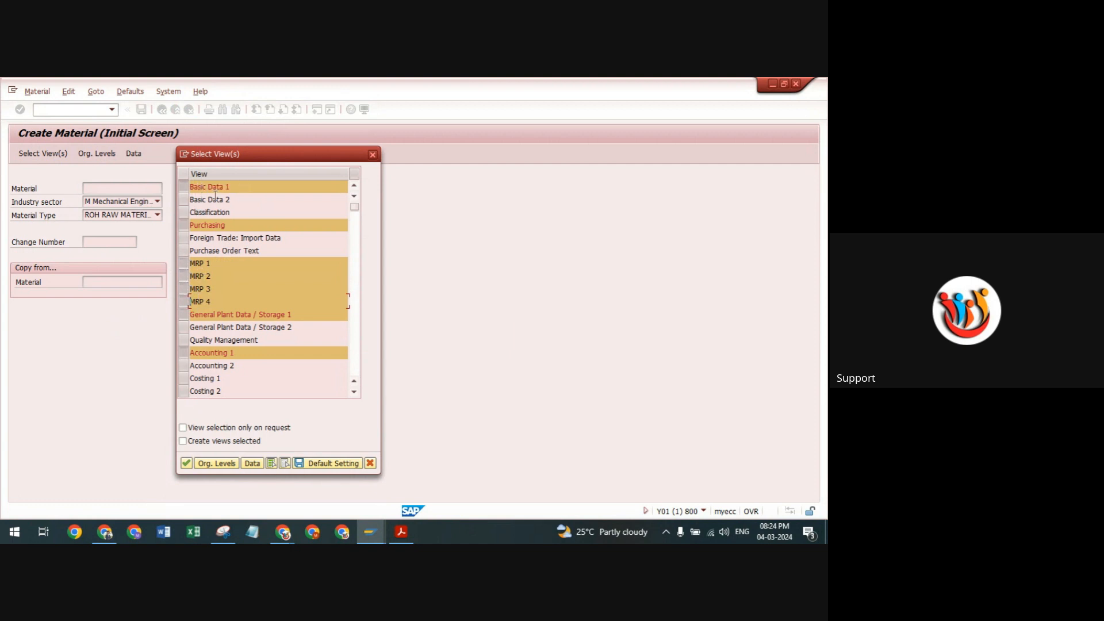
left_click_drag(229, 188, 178, 190)
left_click(187, 463)
Step: Set the organizational levels to plant TP10 and storage location RM00 and confirm them
type("tp10")
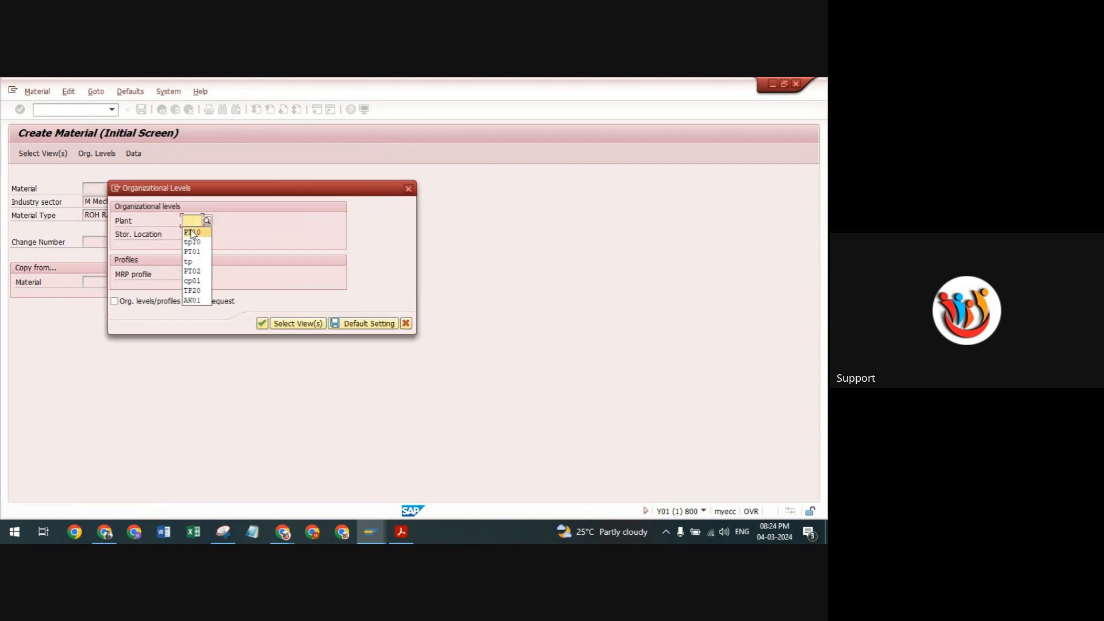
left_click(194, 236)
type("RM00")
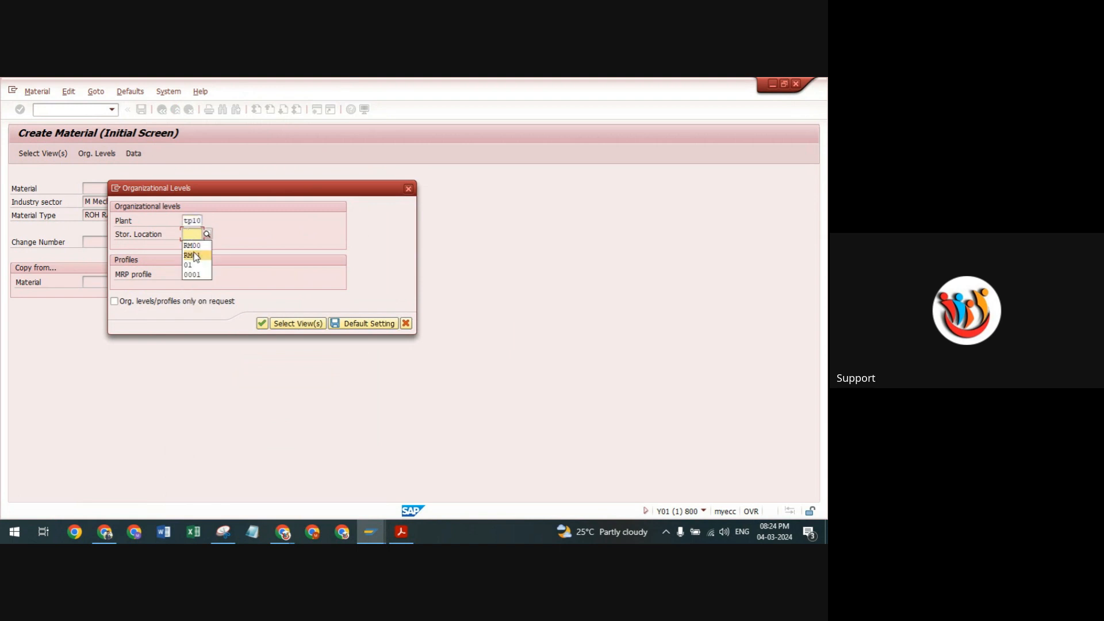
left_click(270, 323)
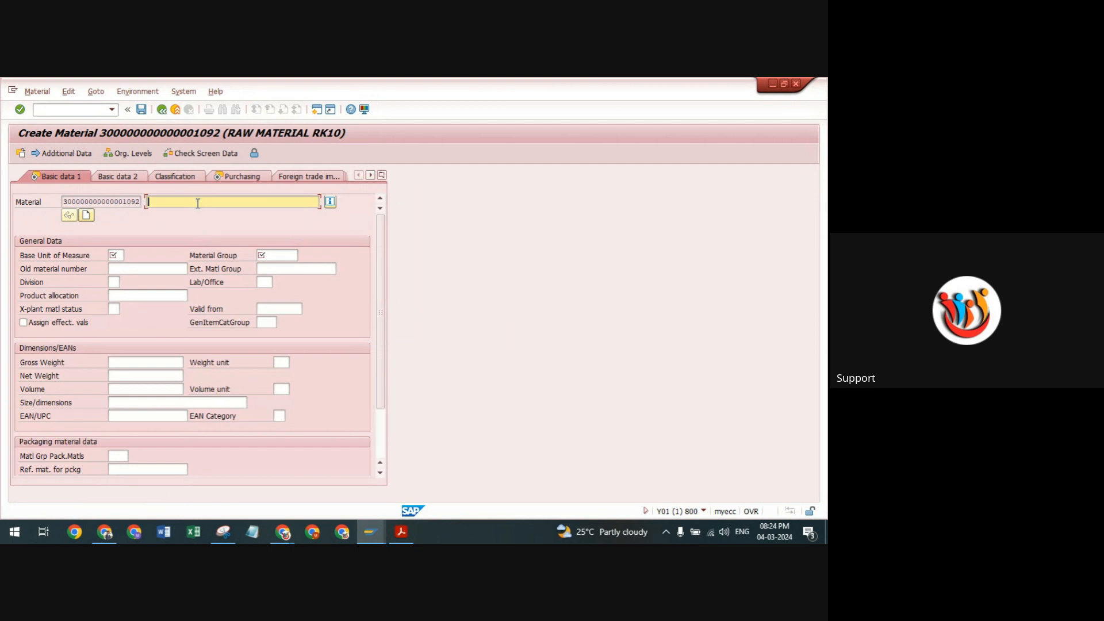
Step: Fill in the basic data with description Bearing 252530, base unit of measure EA and material group 0001
type("Bearing 252530")
left_click_drag(210, 204, 72, 204)
left_click(118, 254)
type("ea")
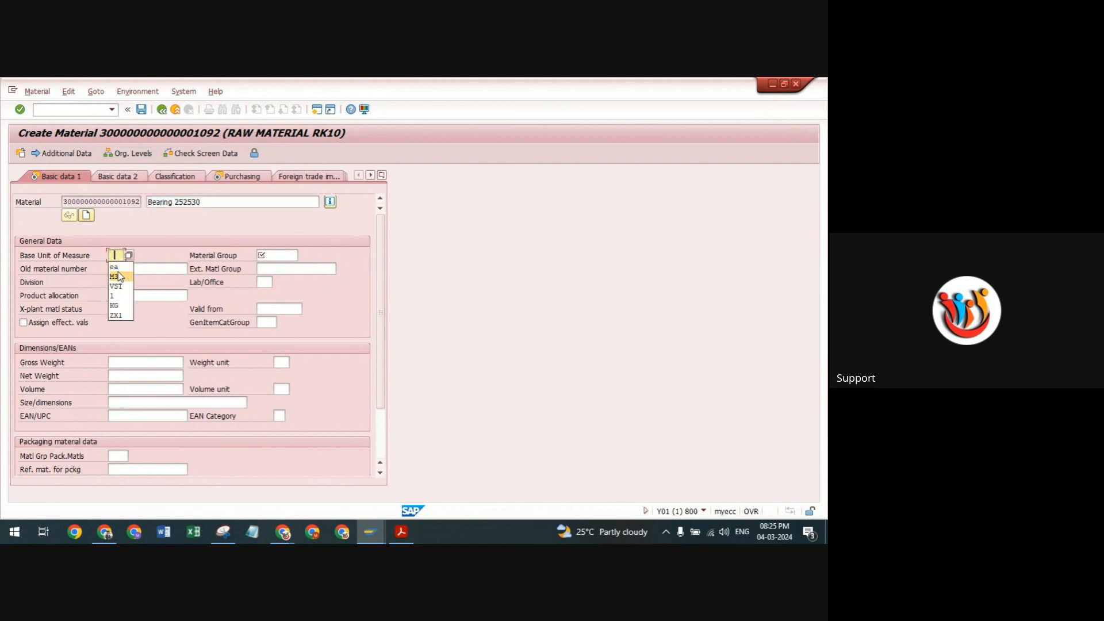
left_click(288, 254)
type("0001")
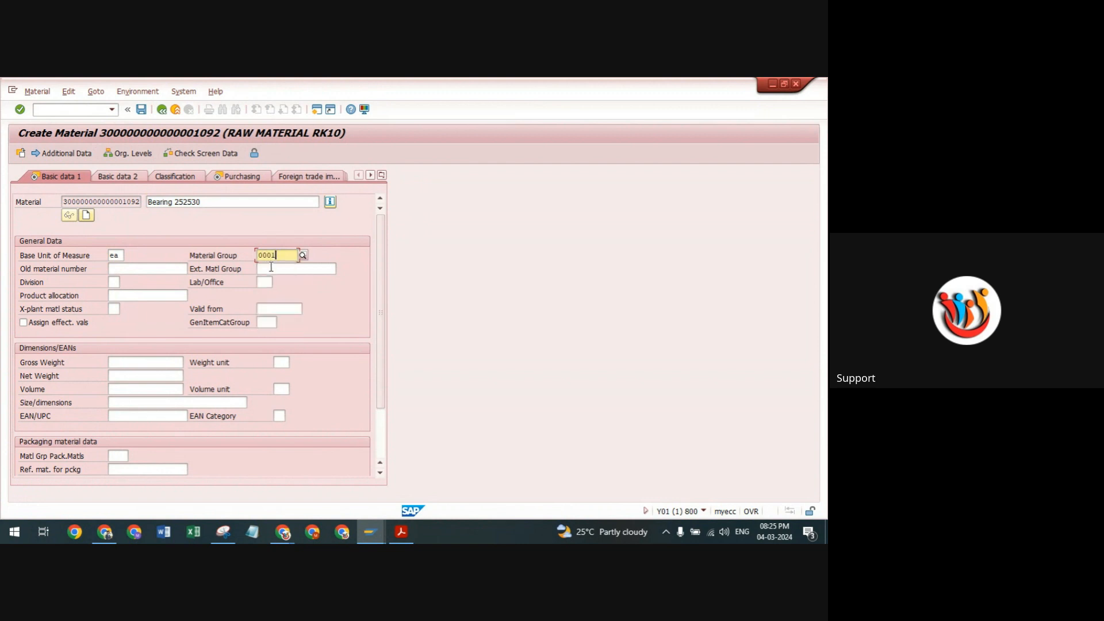
key("Return")
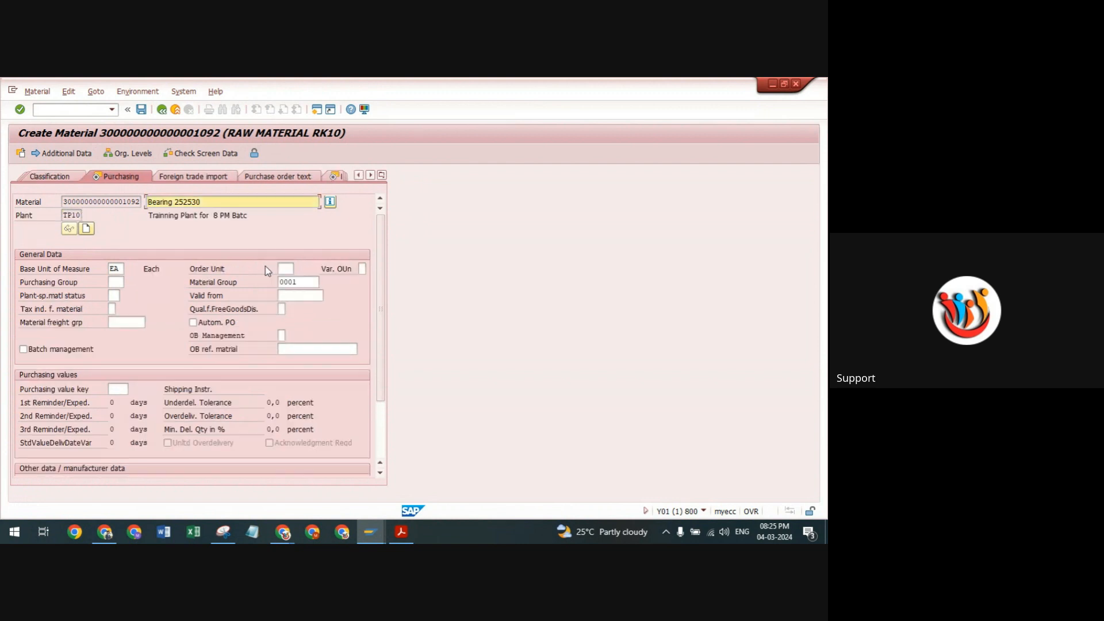
Step: Enter purchasing group TP1 in the purchasing data and continue to the MRP 1 view
left_click(116, 282)
type("TP1")
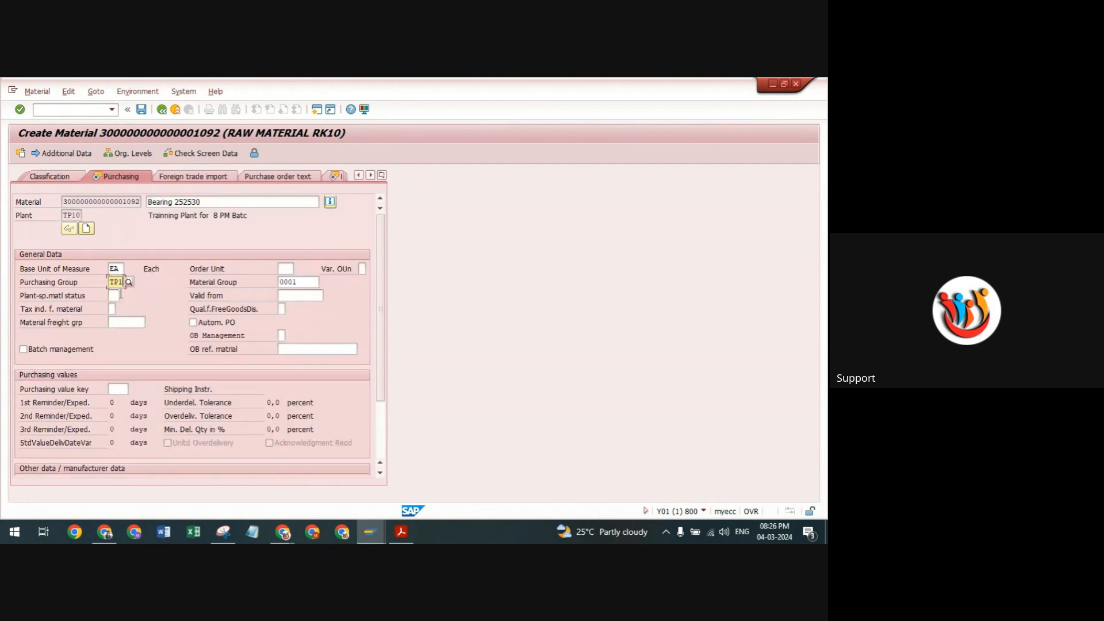
key("Return")
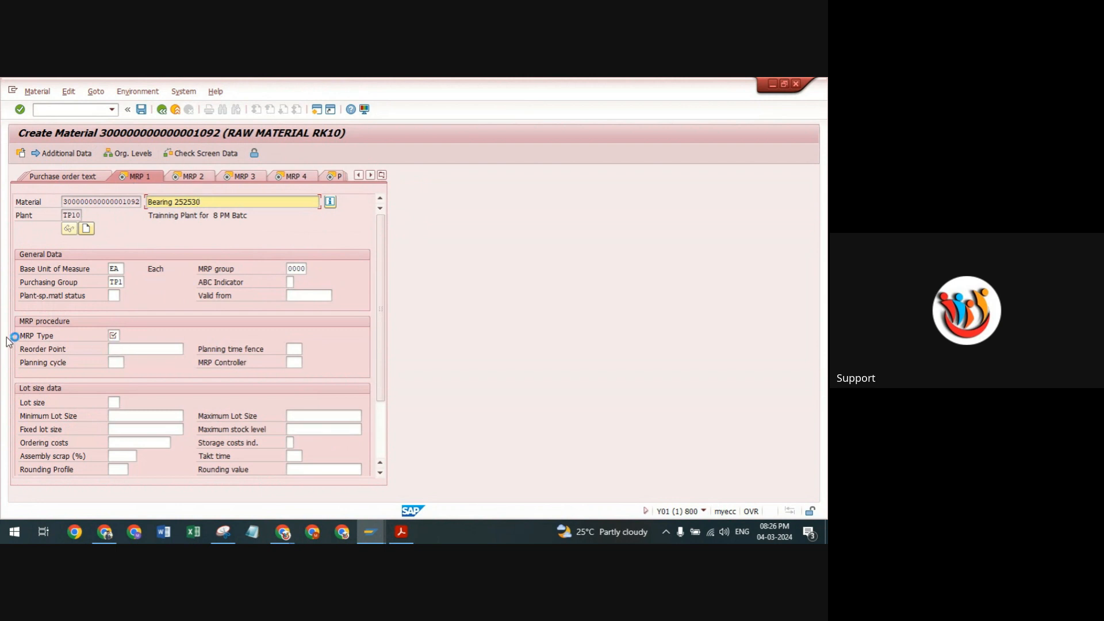
Step: Set the material's MRP type to VB, Manual reorder point planning, from the list of possible values
left_click(114, 336)
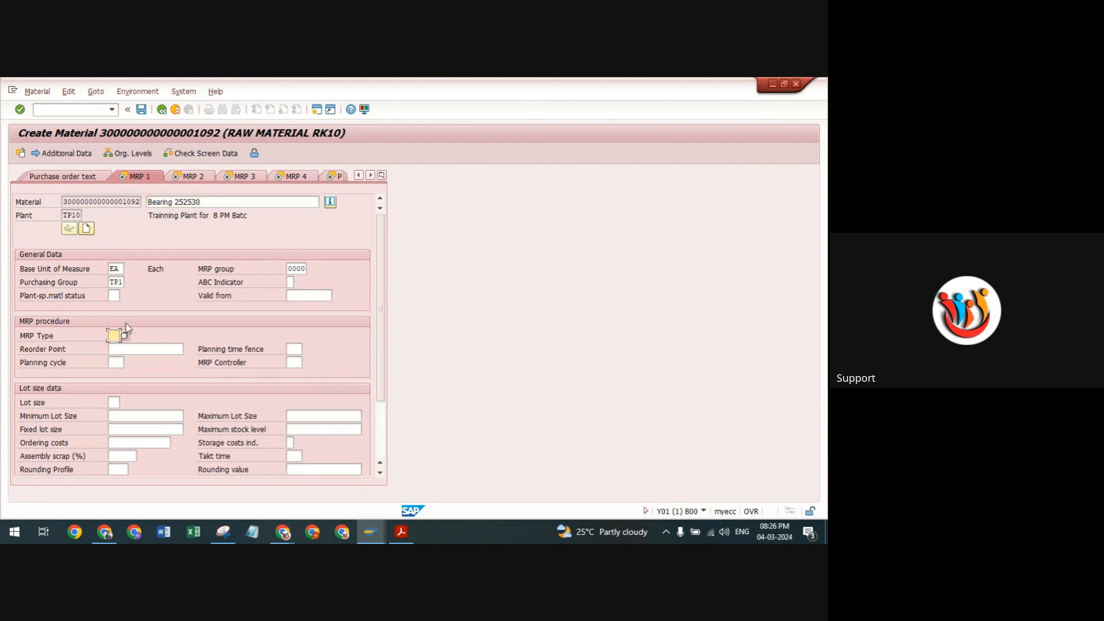
left_click(126, 335)
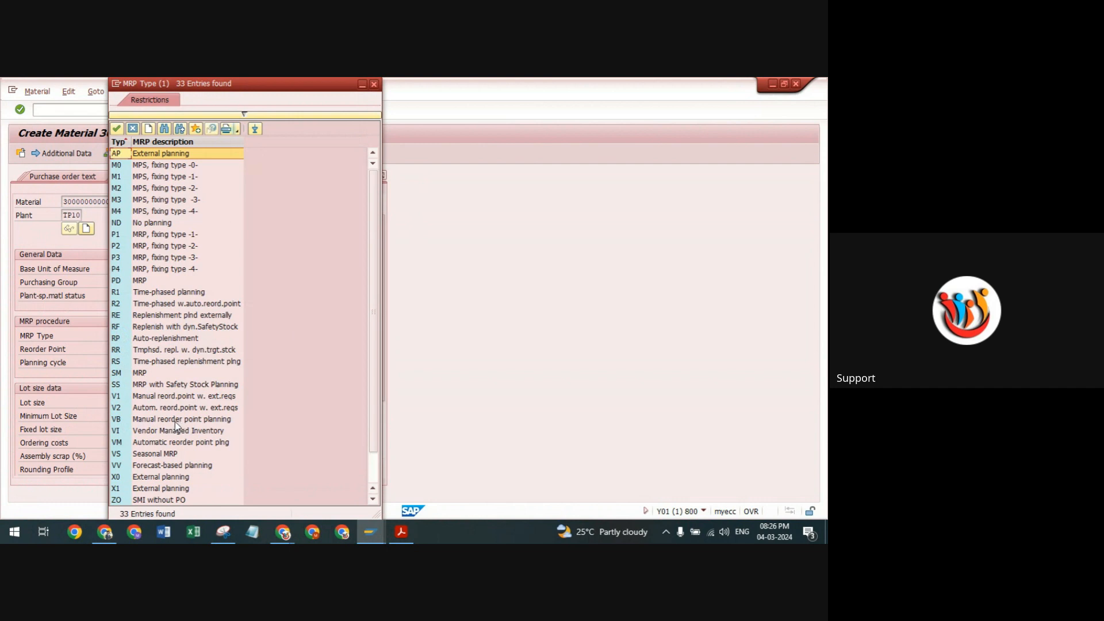
left_click(118, 420)
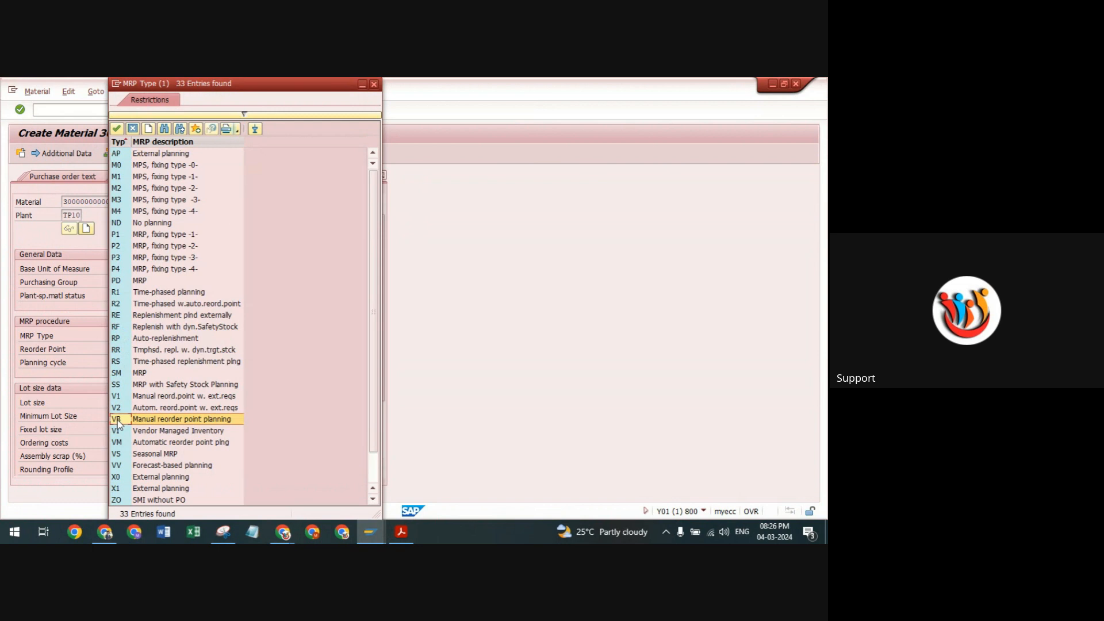
double_click(118, 420)
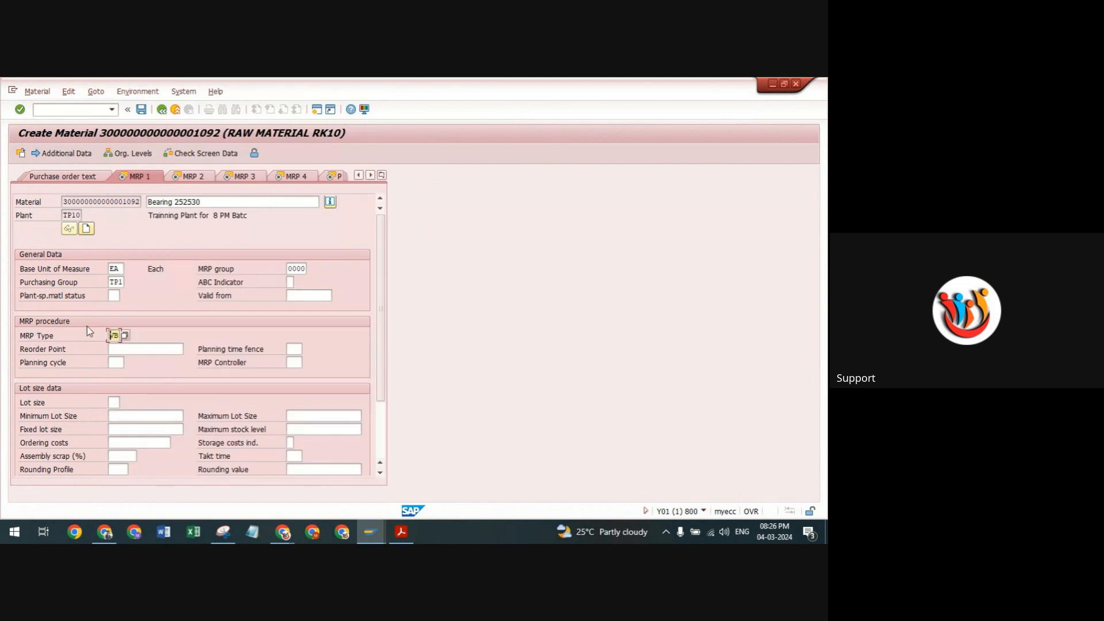
Step: Set the reorder point in the MRP procedure data to 100
left_click(116, 348)
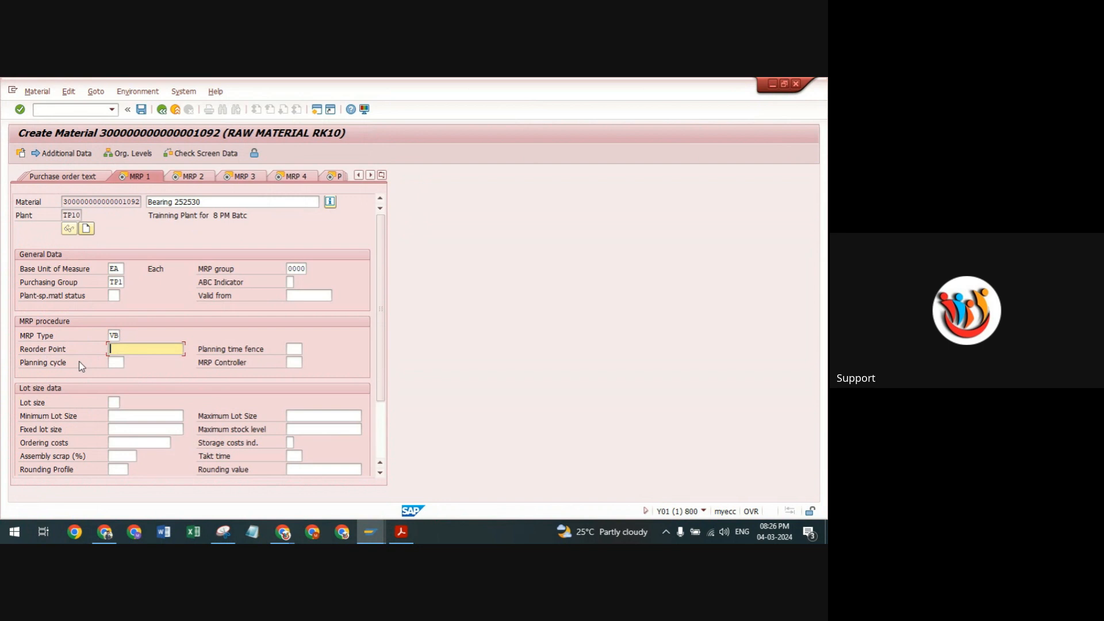
type("1")
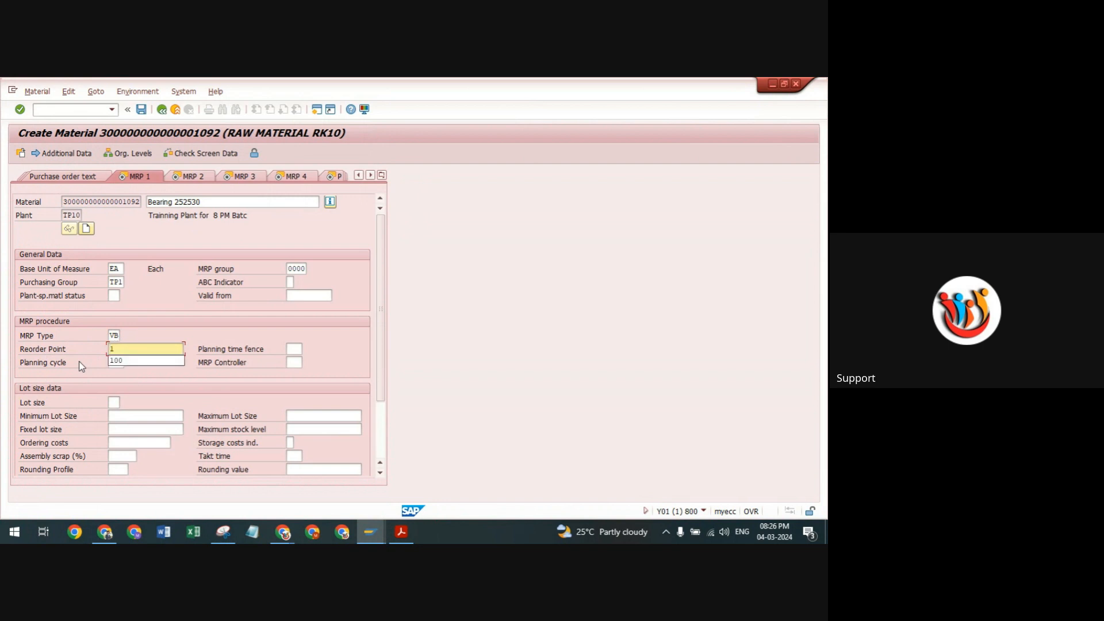
type("00")
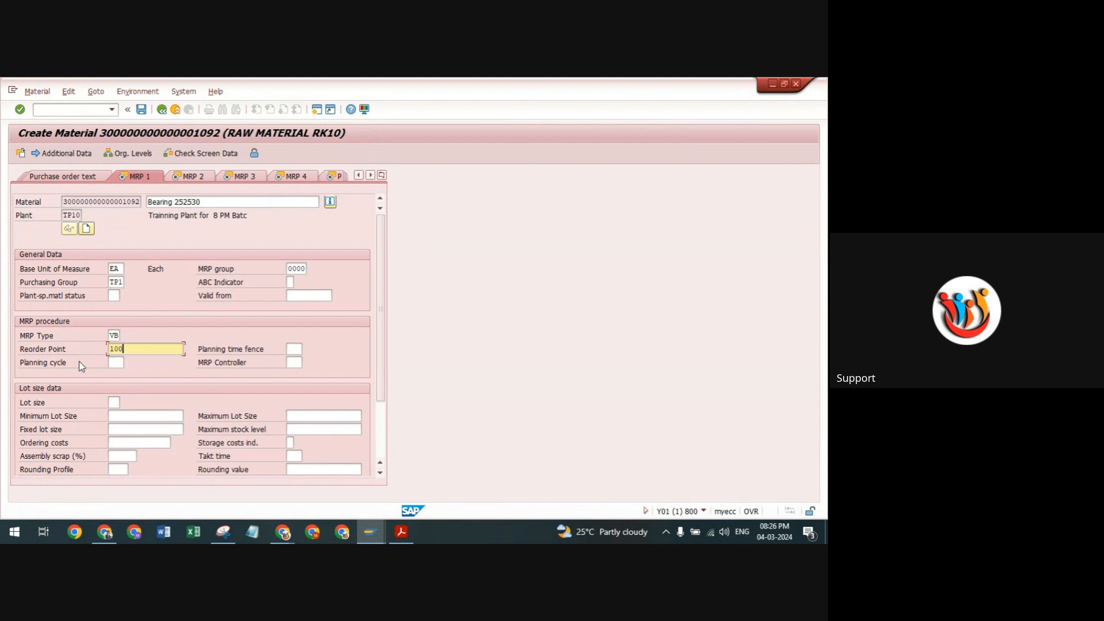
left_click(773, 84)
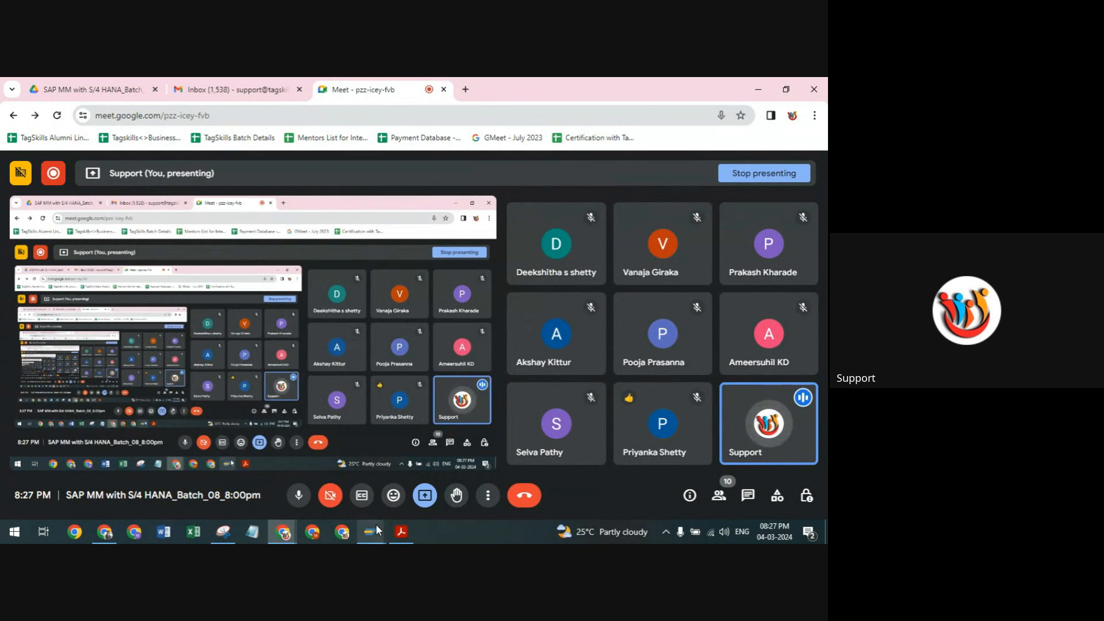
mouse_move(373, 528)
left_click(363, 494)
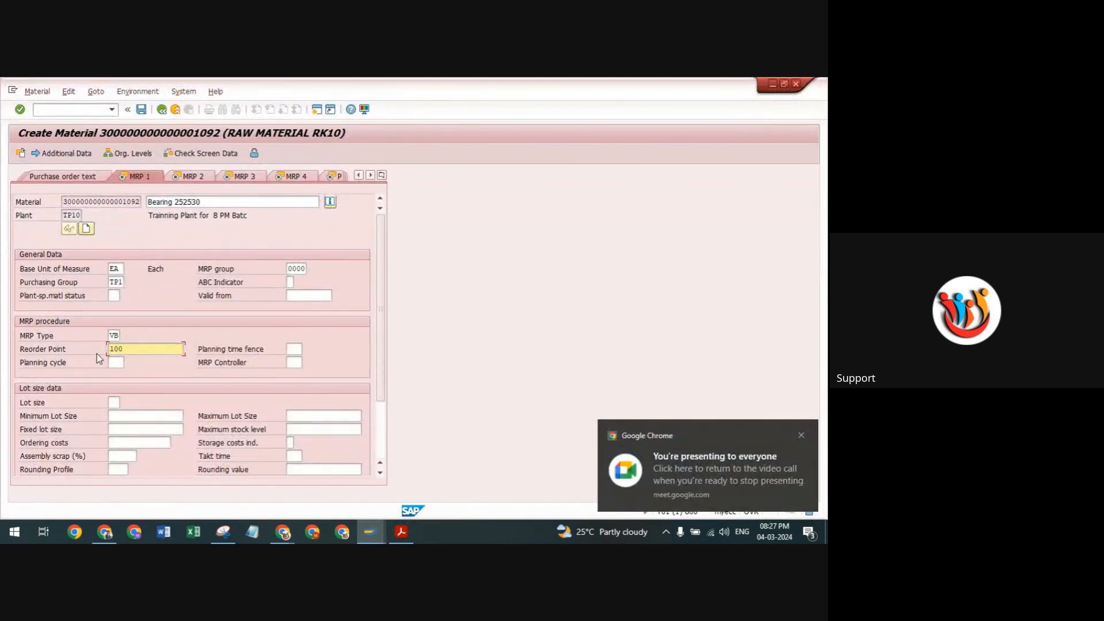
left_click_drag(125, 349, 51, 347)
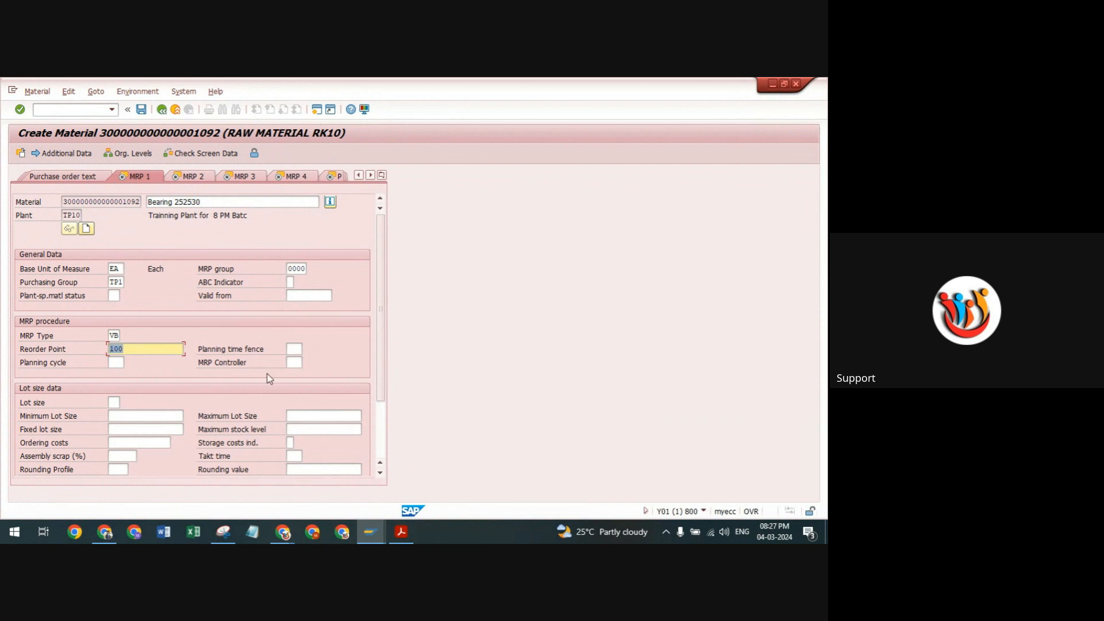
Step: Enter MRP controller mr0 and choose lot size FX, Fixed order quantity, from the list of possible values
left_click(293, 362)
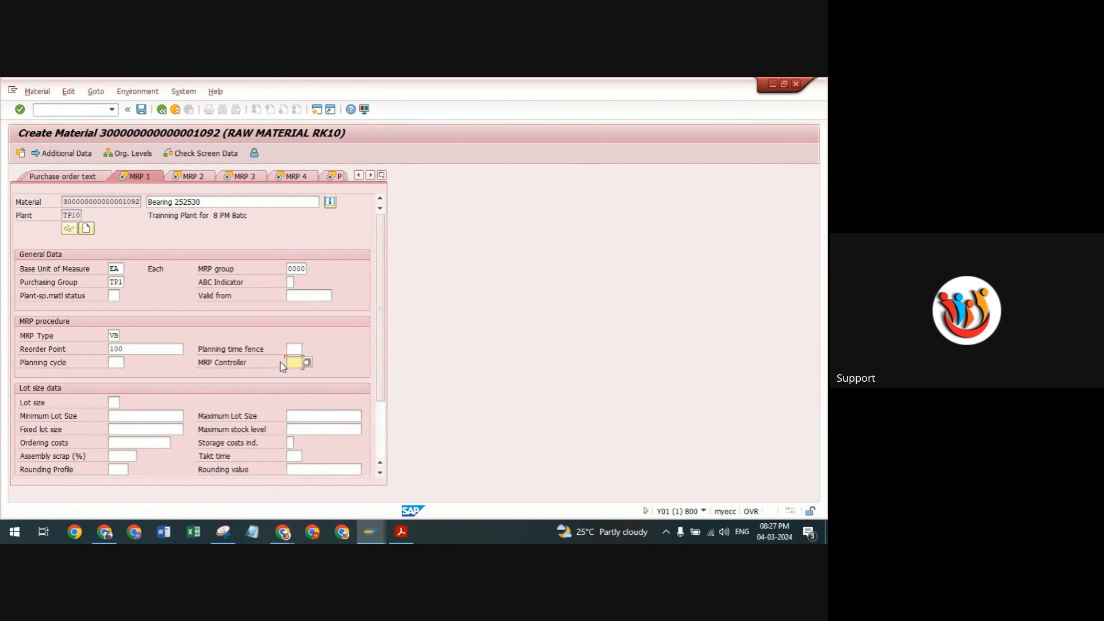
type("mr0")
left_click(115, 401)
left_click(125, 402)
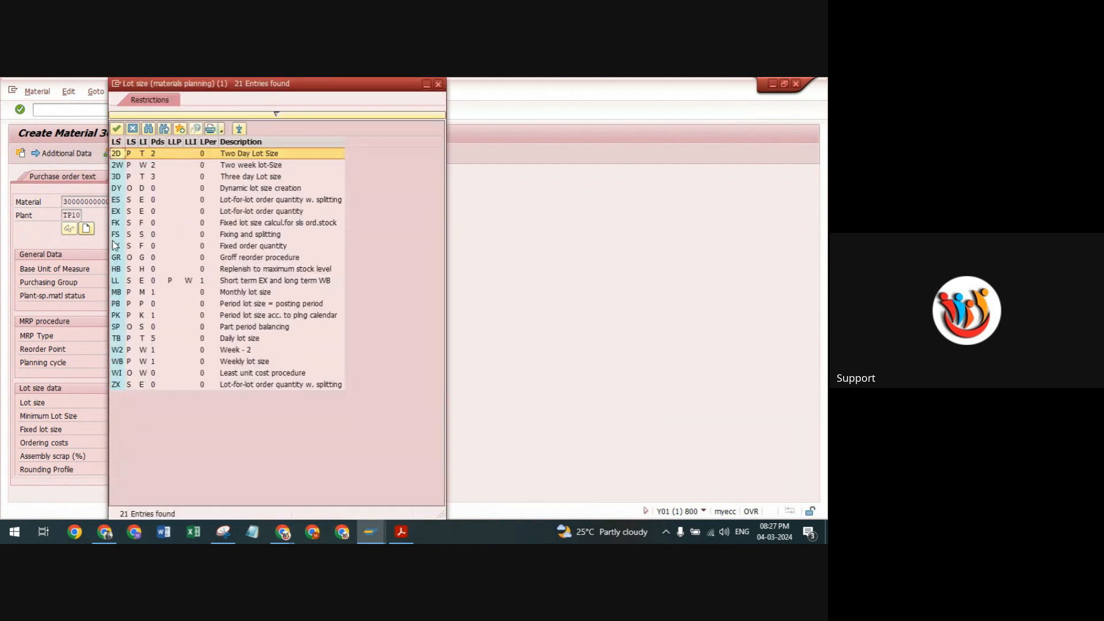
left_click(118, 247)
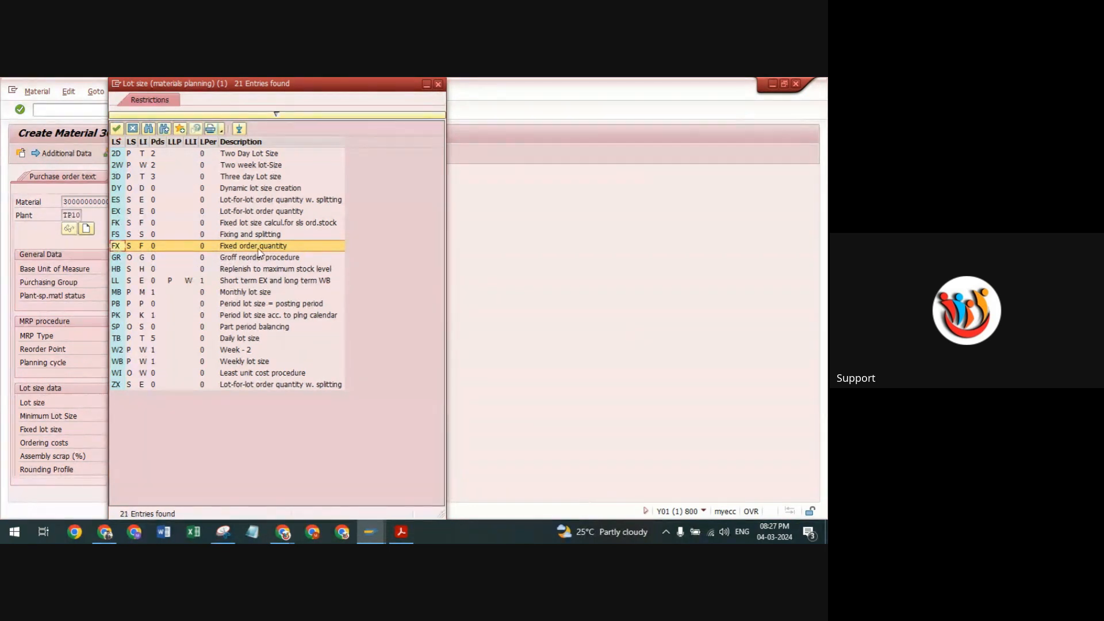
double_click(117, 246)
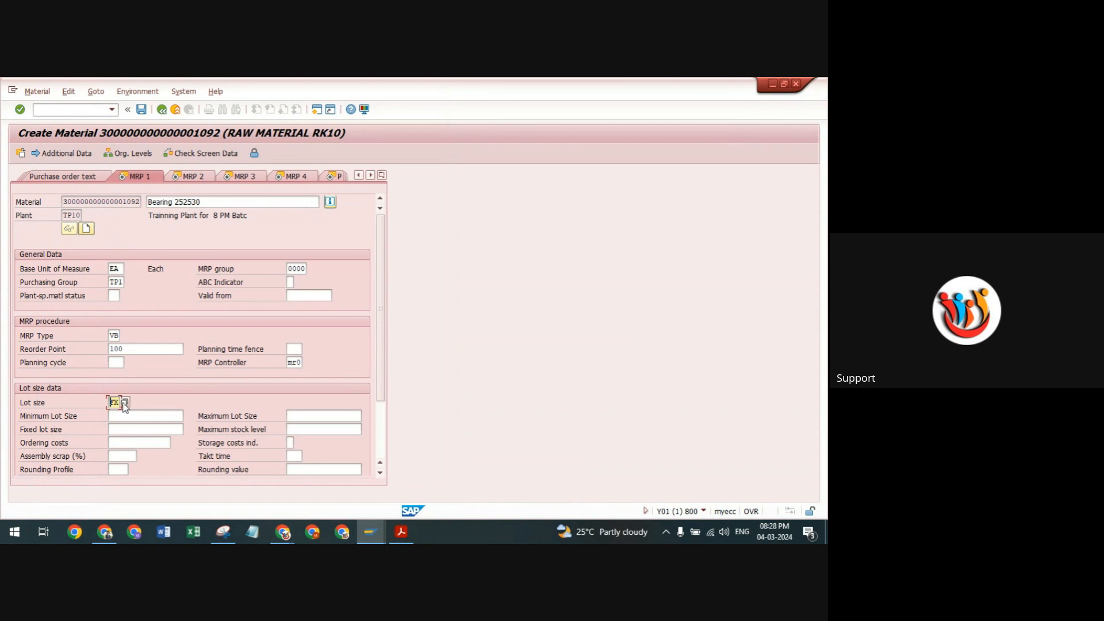
left_click(126, 404)
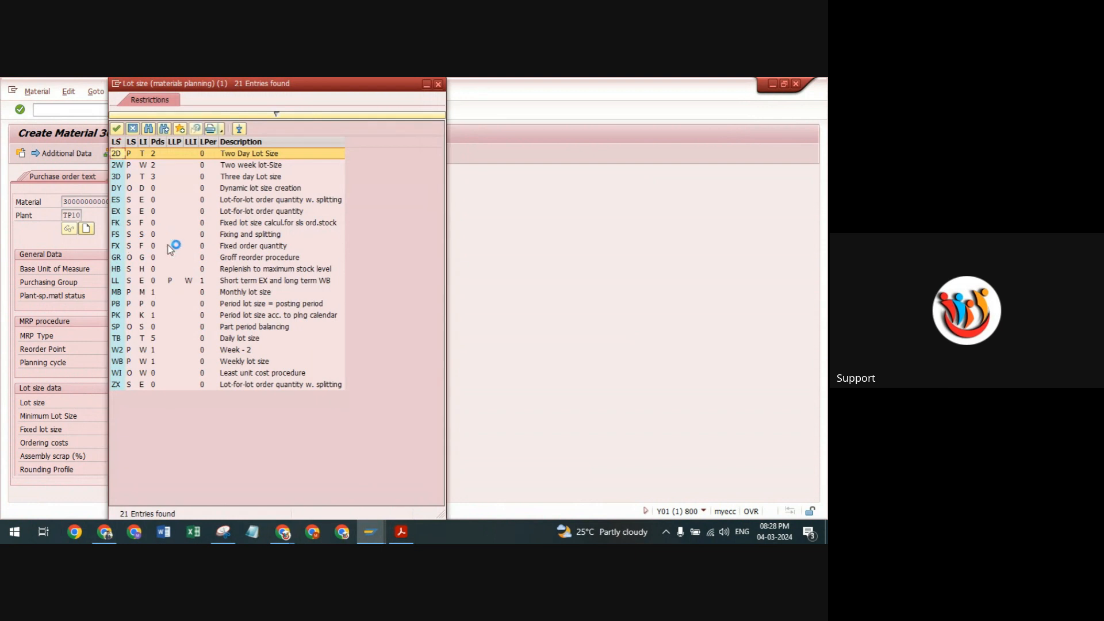
double_click(117, 245)
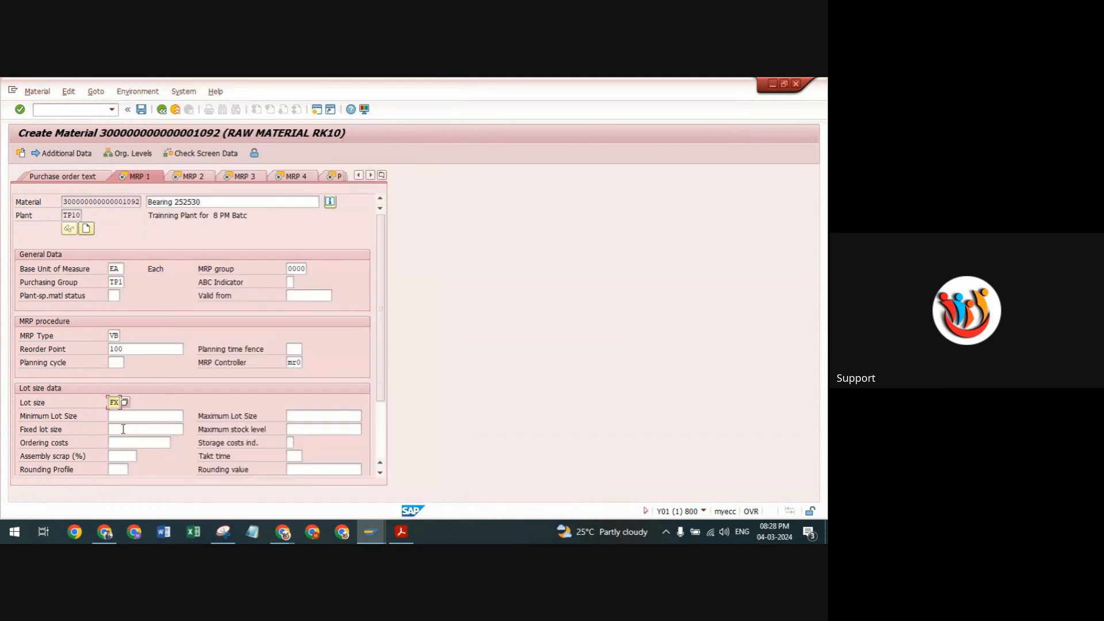
Step: Set the fixed lot size in the lot size data to 500
left_click(124, 429)
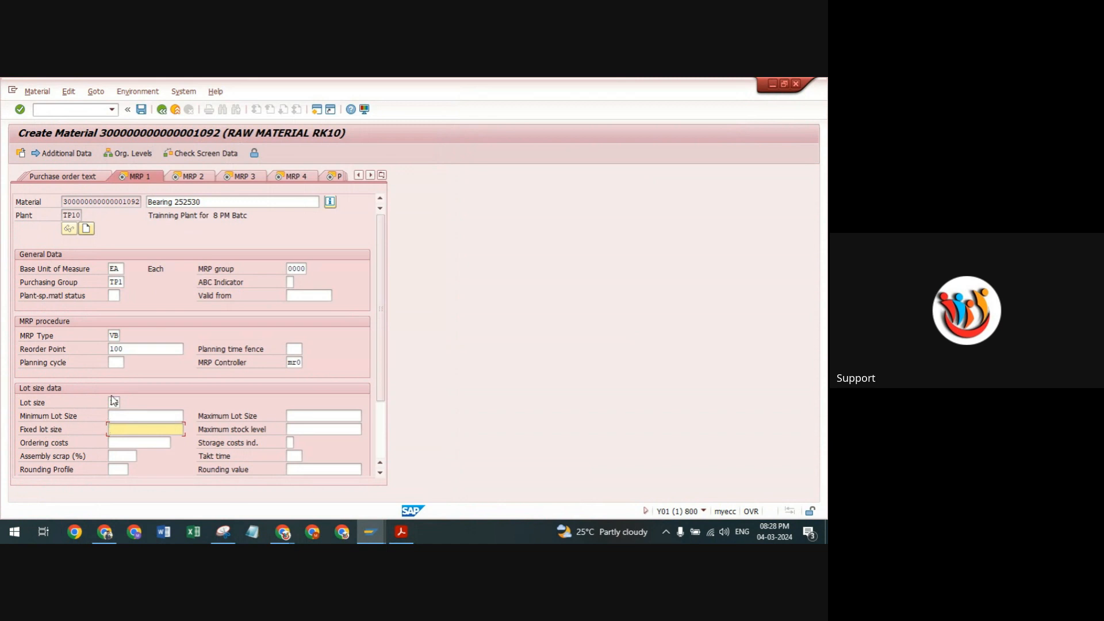
left_click(132, 347)
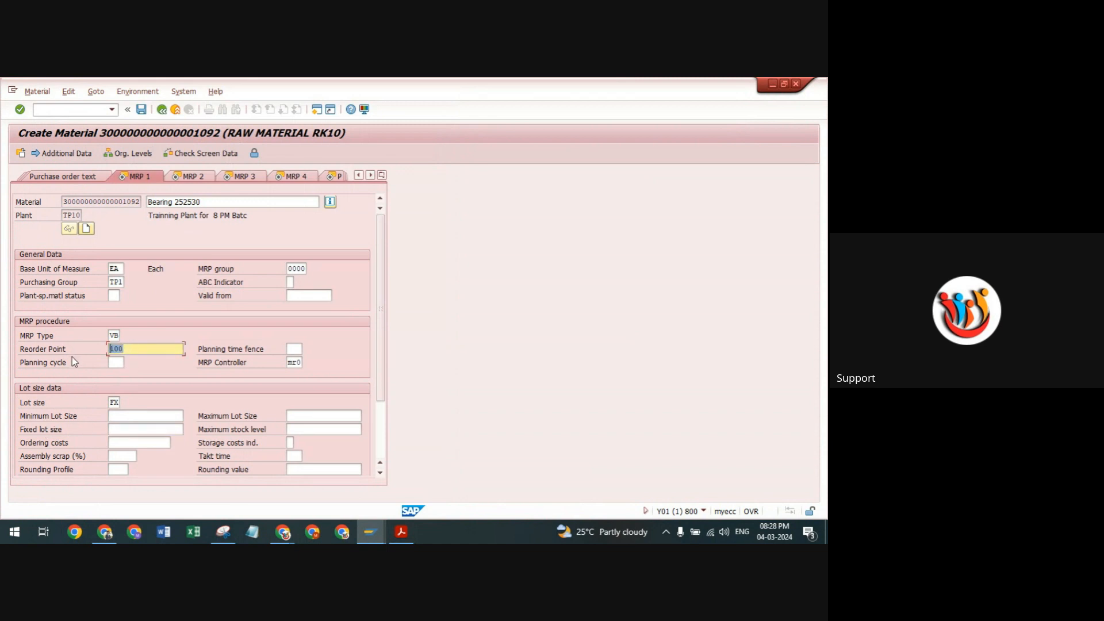
left_click(130, 429)
type("500")
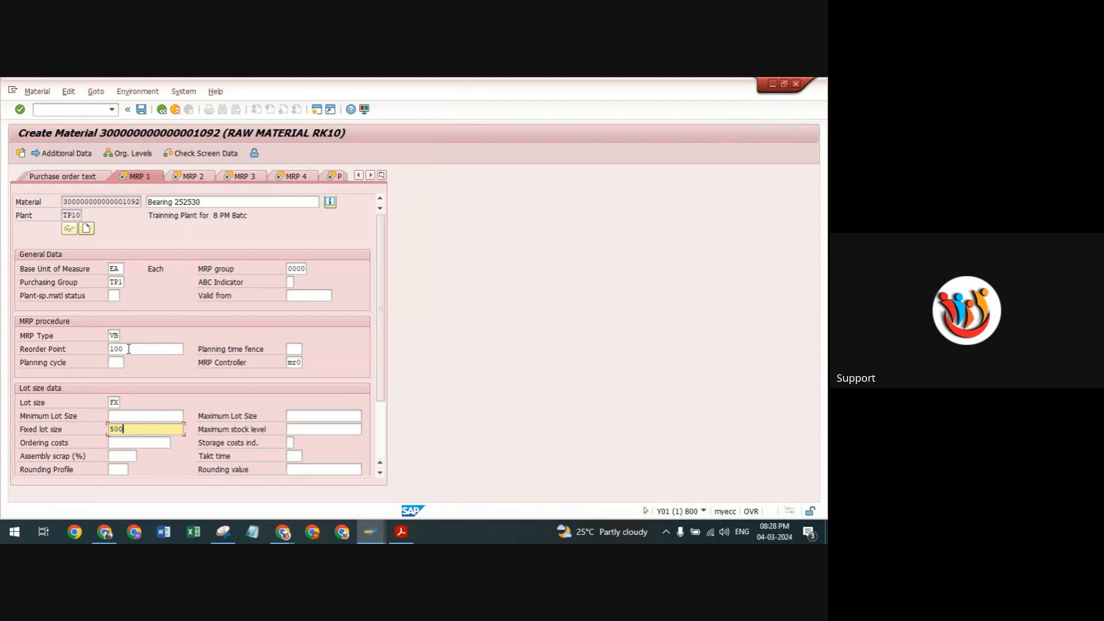
left_click_drag(129, 348, 0, 349)
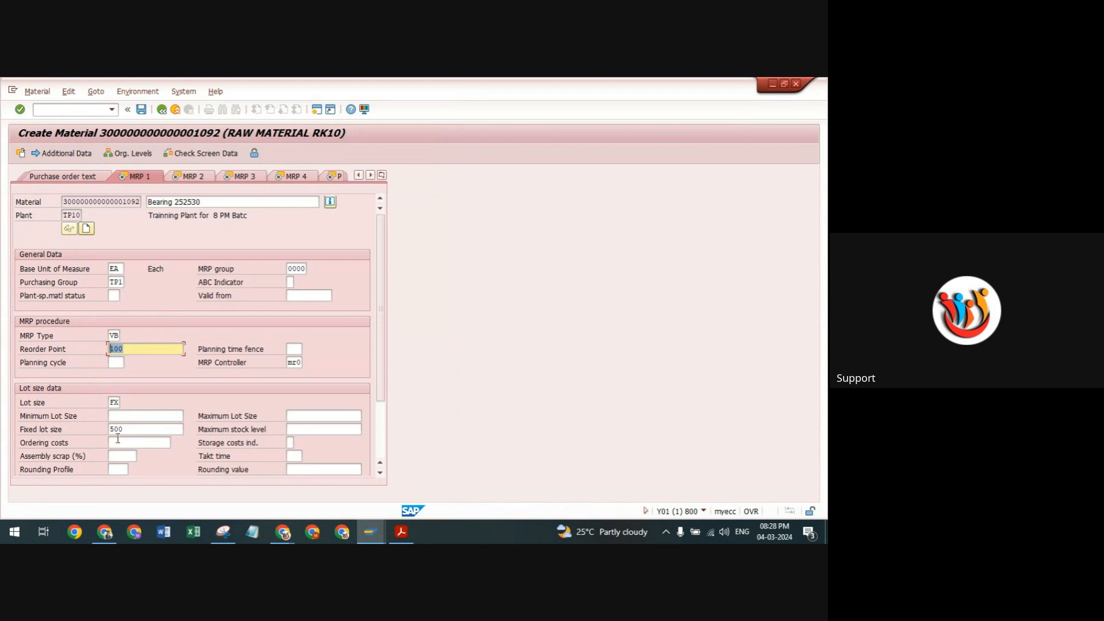
left_click_drag(129, 430, 1, 432)
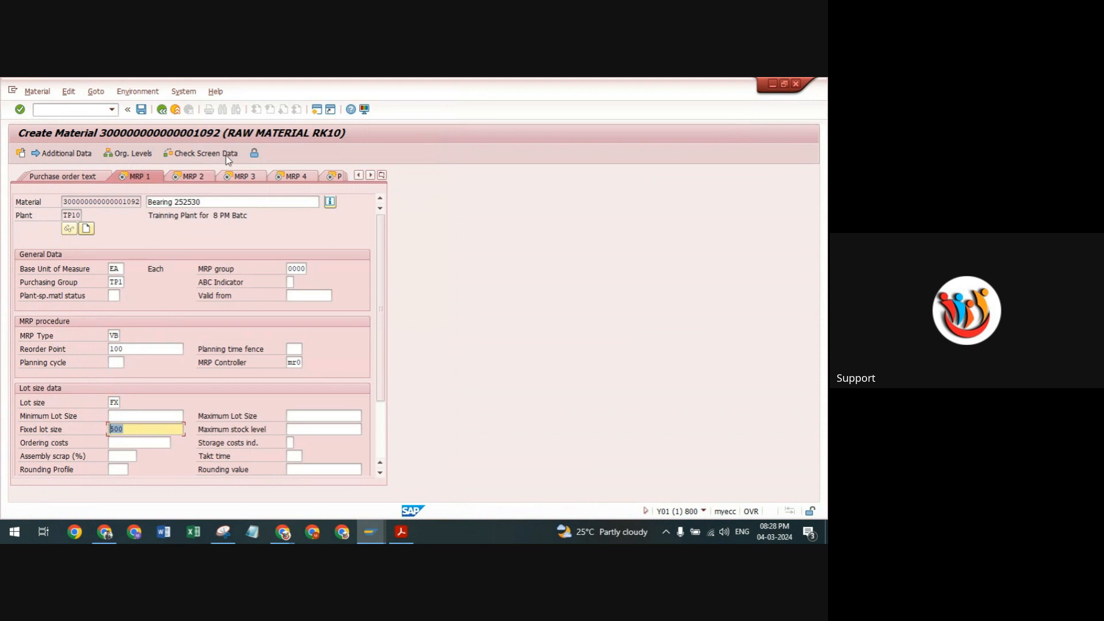
left_click_drag(210, 201, 2, 222)
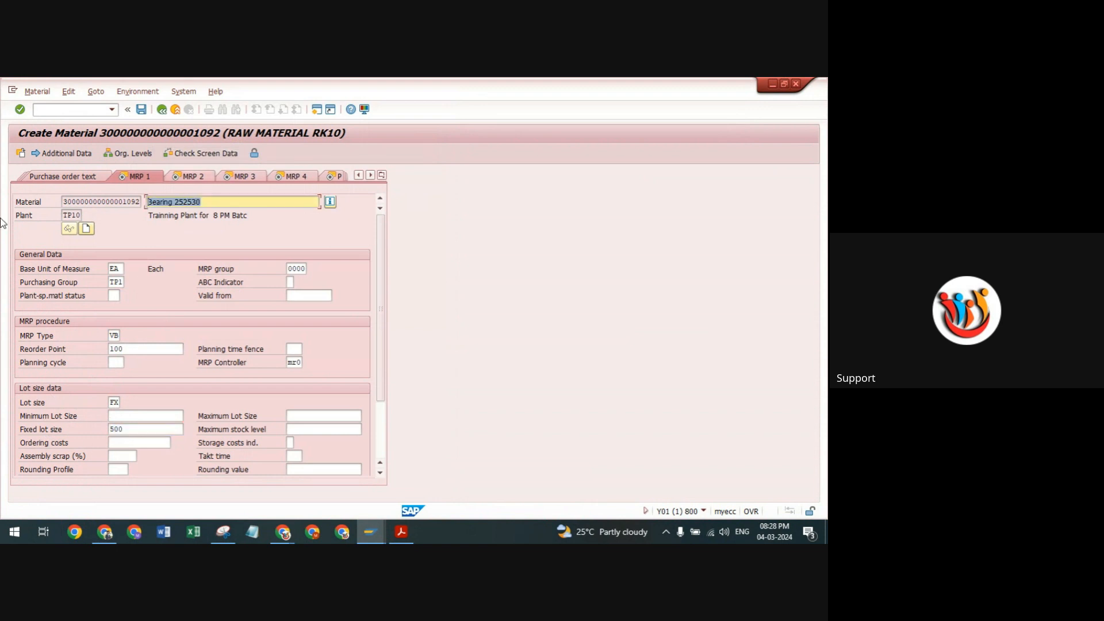
left_click(771, 84)
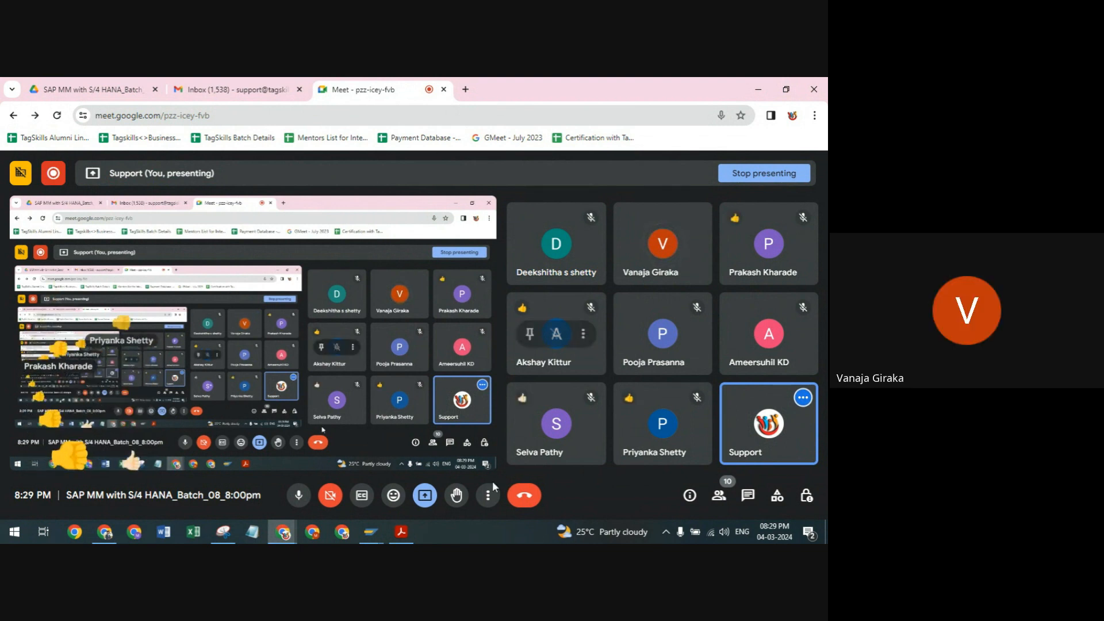
mouse_move(371, 530)
left_click(388, 459)
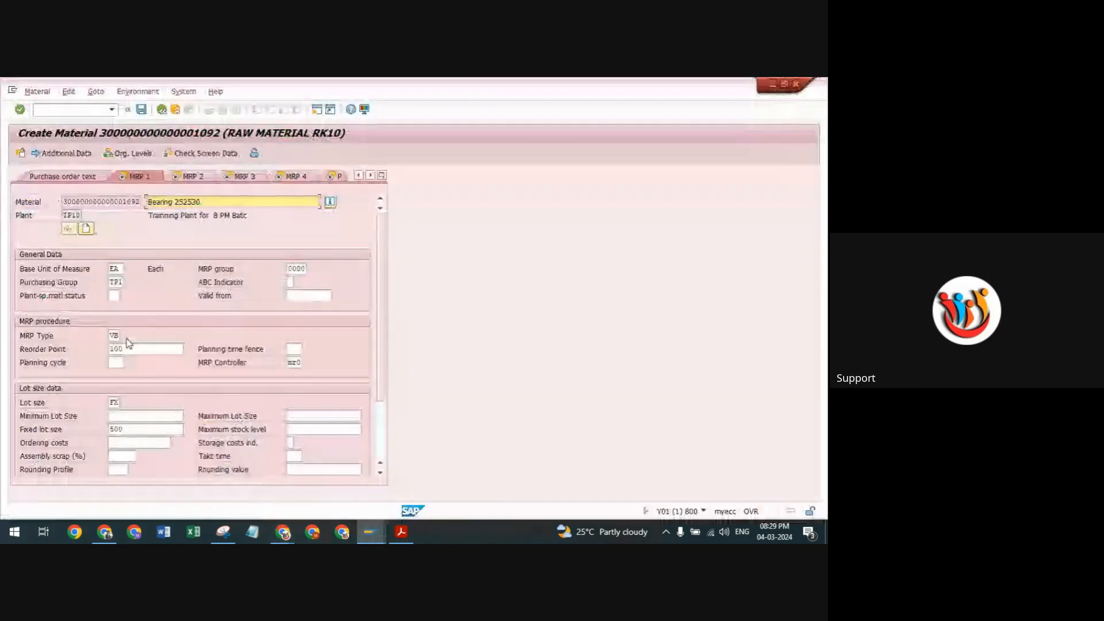
Step: Accept the MRP 1 data and review the possible procurement types in the MRP 2 view without changing the entry
key("Return")
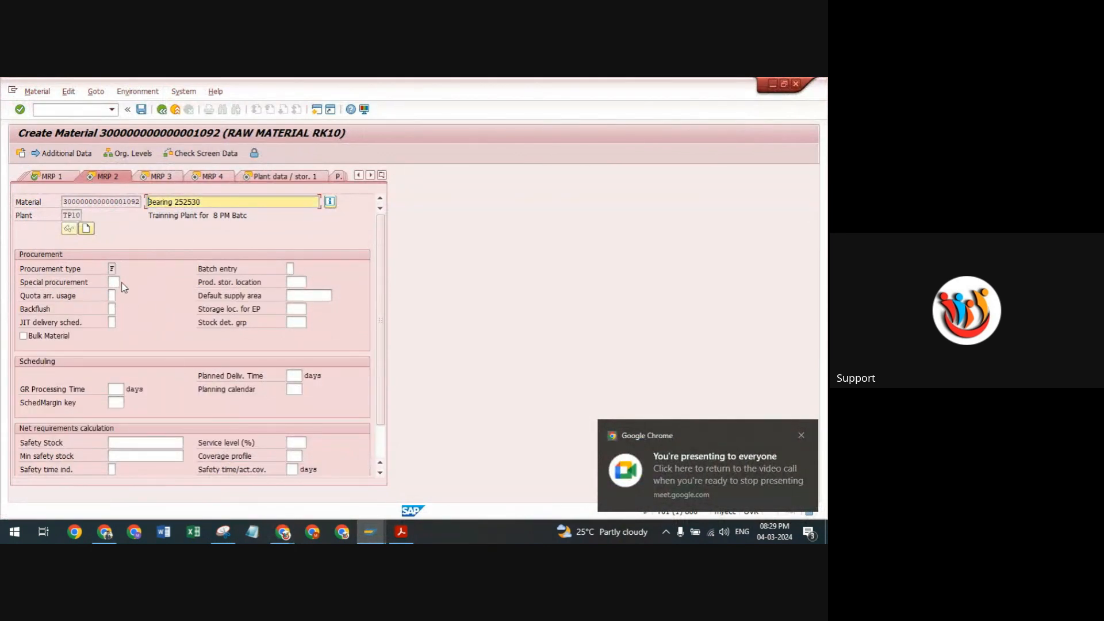
left_click(112, 266)
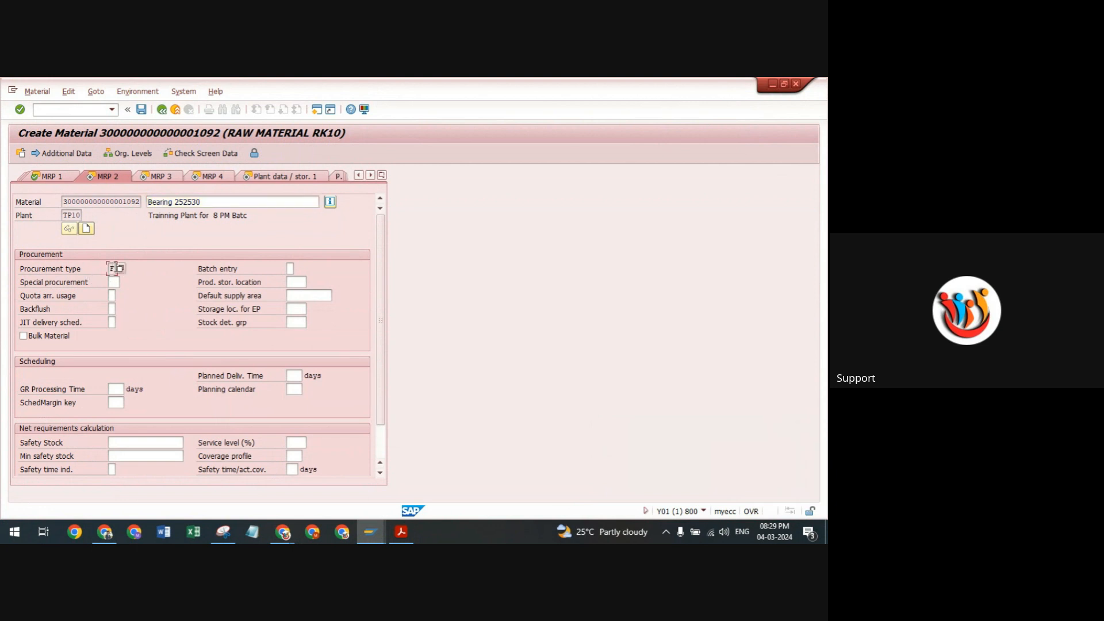
left_click(120, 267)
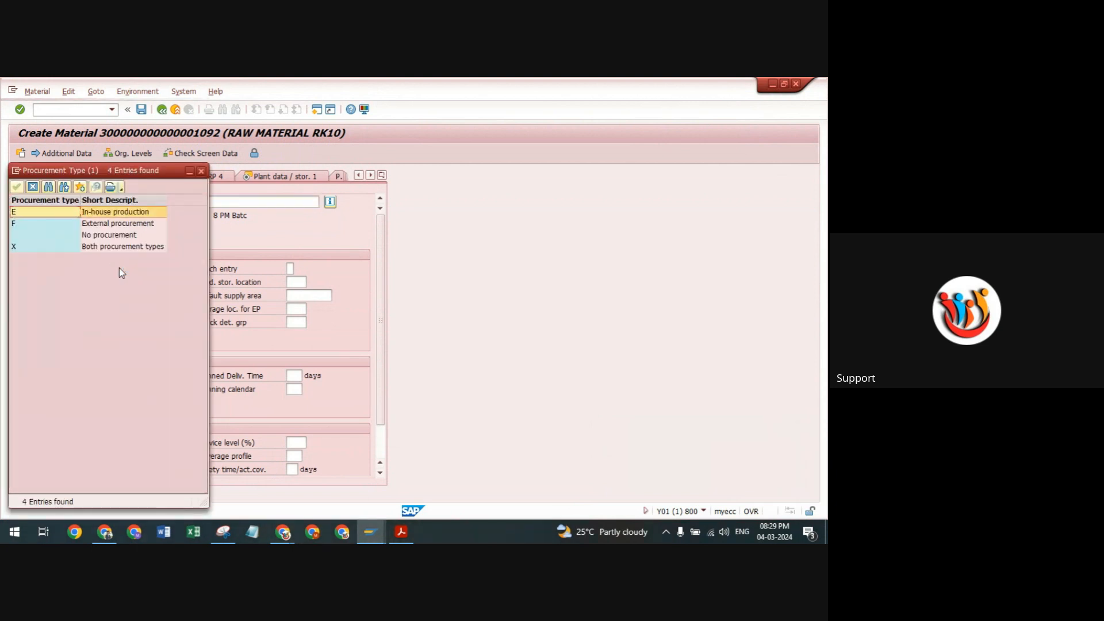
left_click(17, 224)
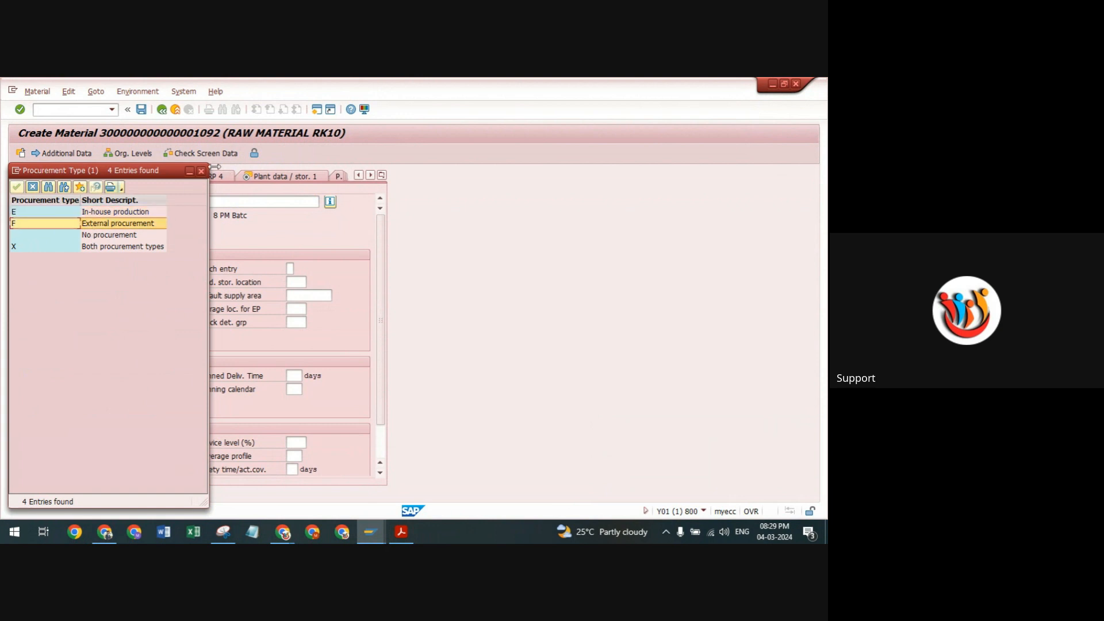
left_click(201, 171)
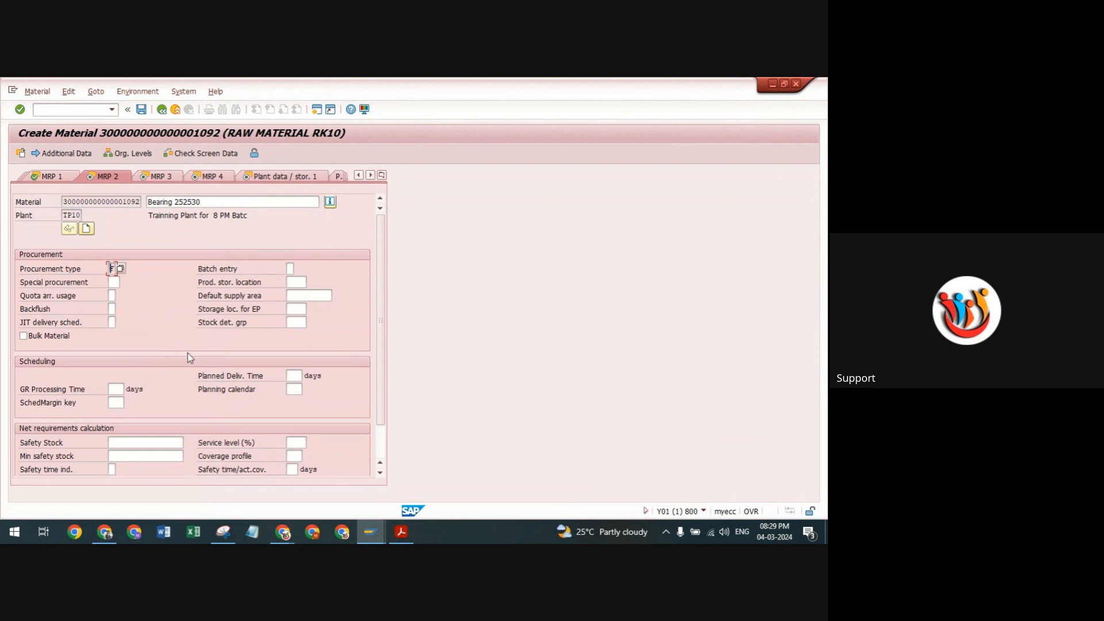
Step: Continue from MRP 2 through the MRP 3, MRP 4 and plant storage views to the Accounting 1 view
left_click(294, 376)
key("Return")
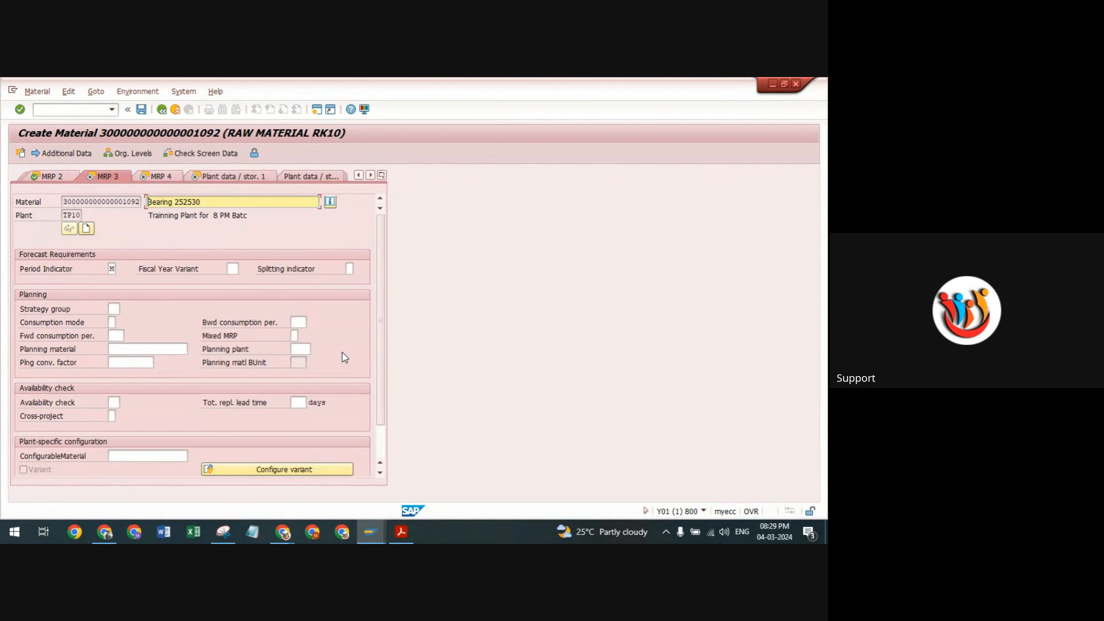
key("Return")
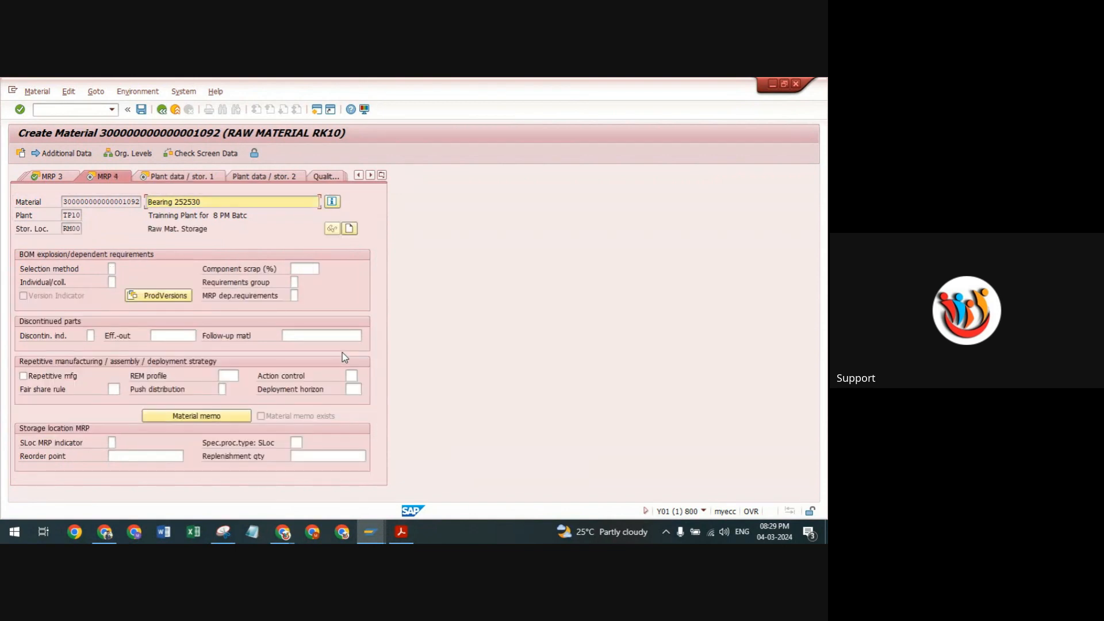
key("Return")
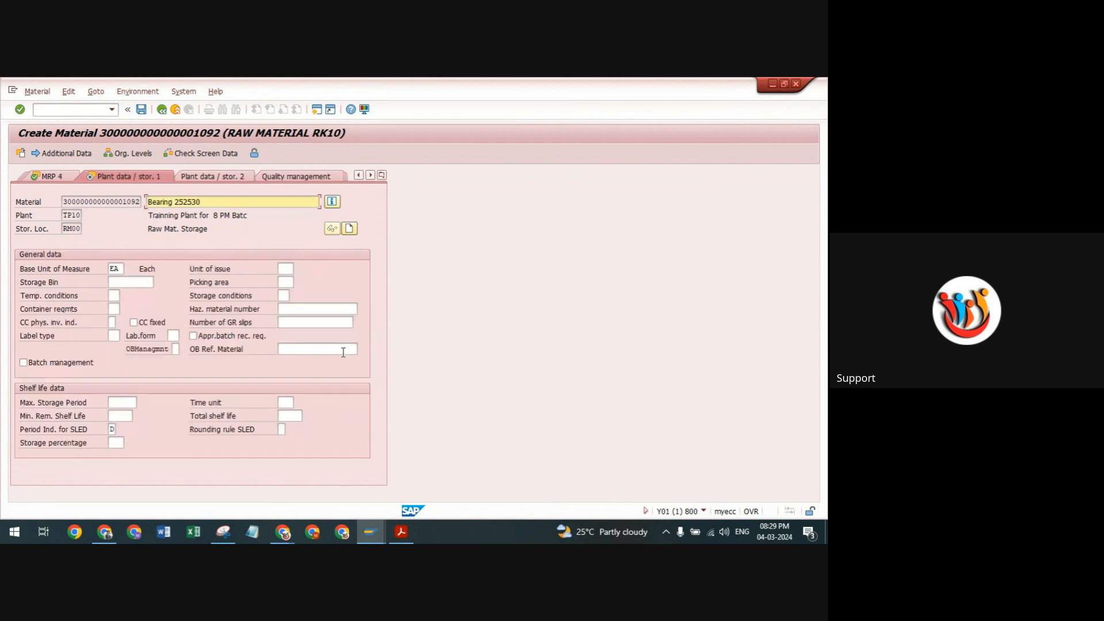
key("Return")
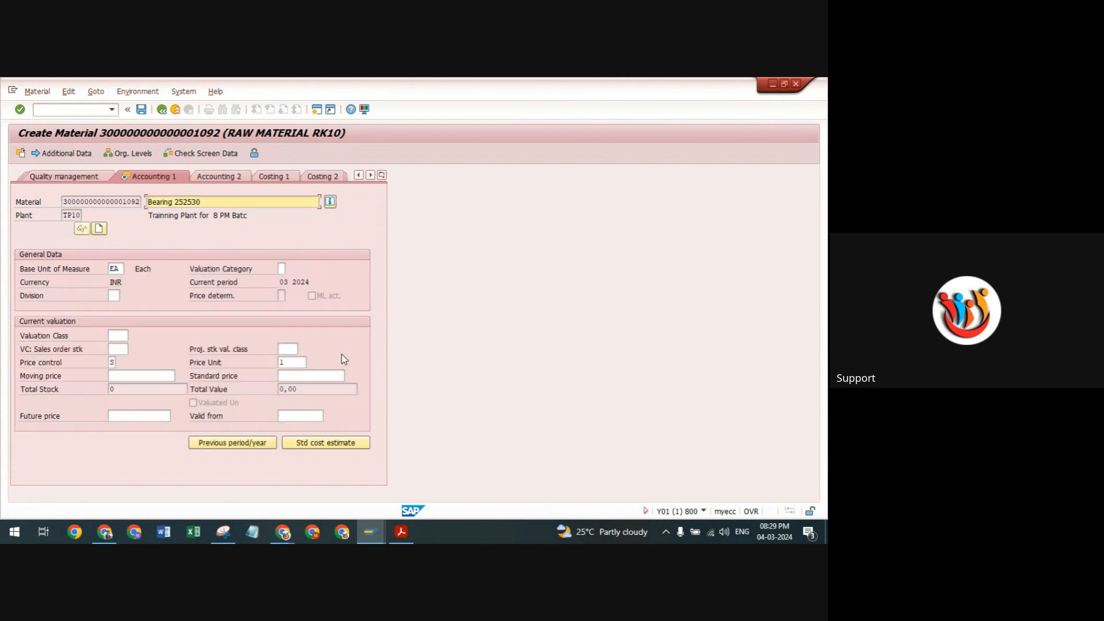
Step: Set valuation class 3000, price control V and moving price 300, and save the new material
left_click(117, 335)
left_click(118, 348)
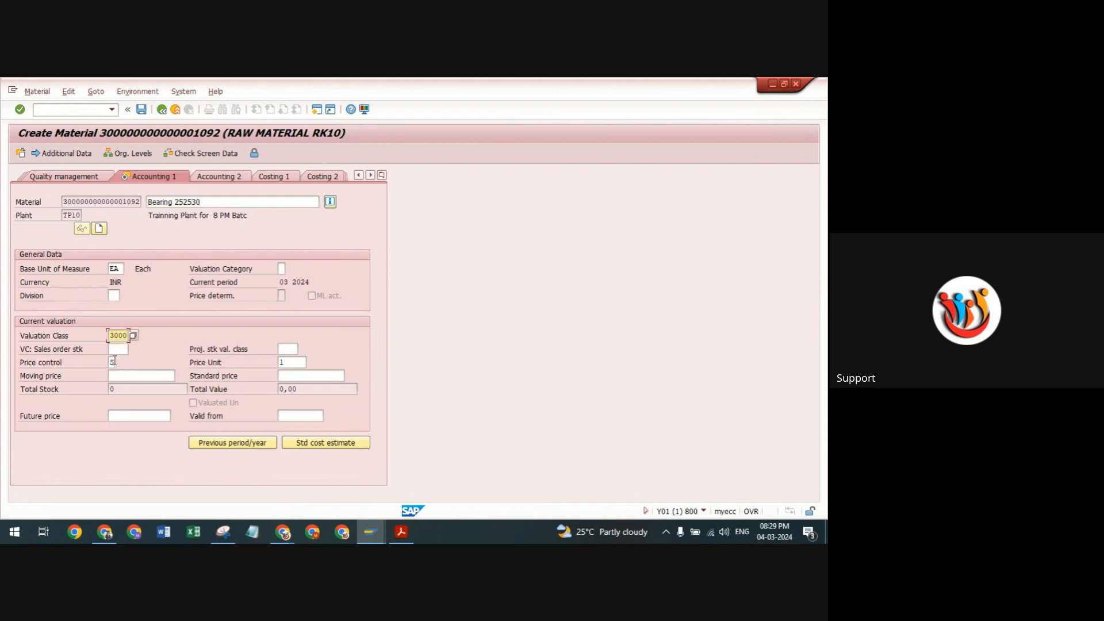
left_click(115, 361)
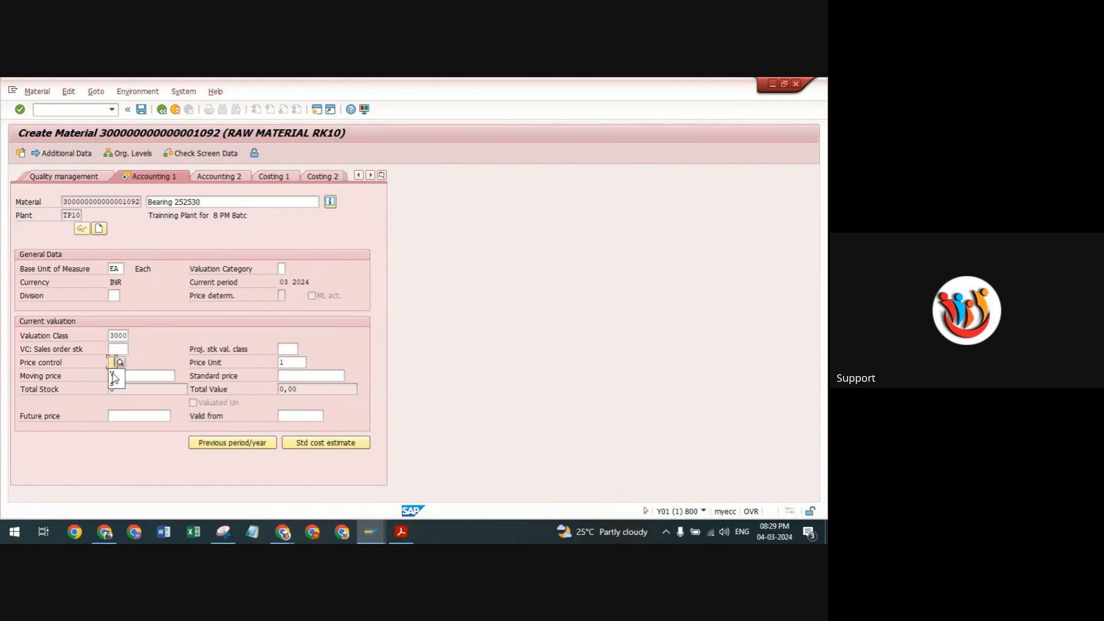
type("V")
left_click(123, 375)
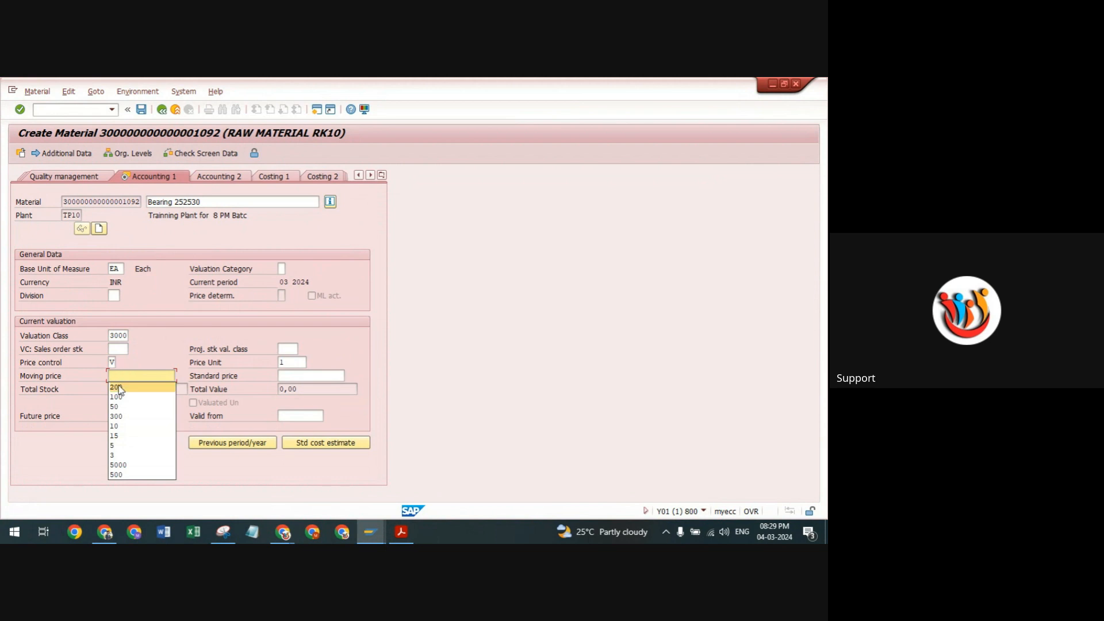
left_click(119, 417)
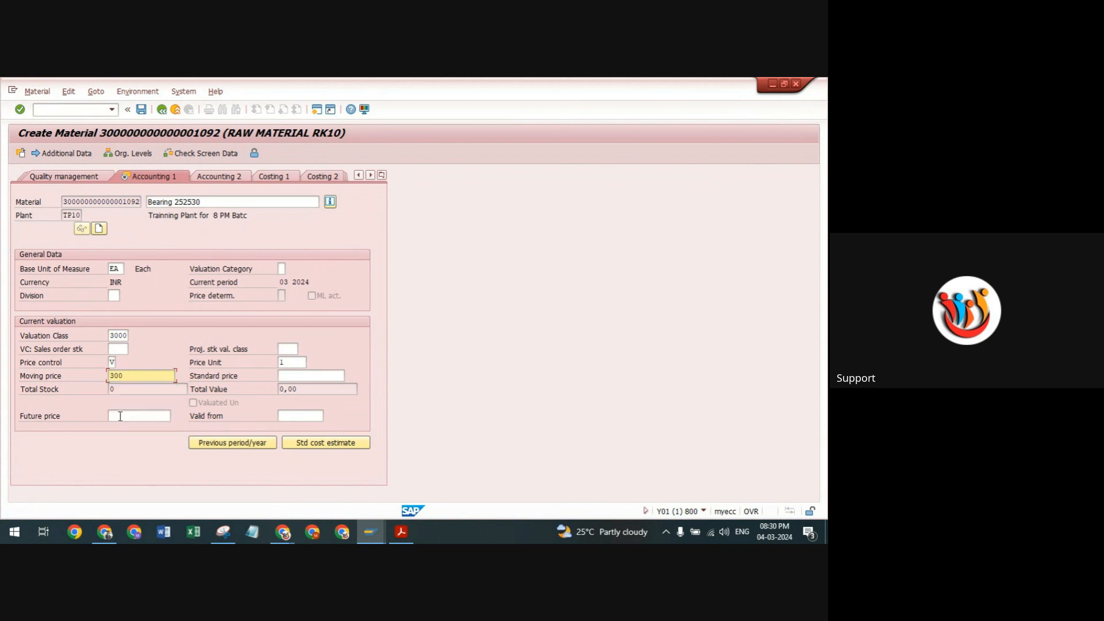
key("Return")
left_click(165, 328)
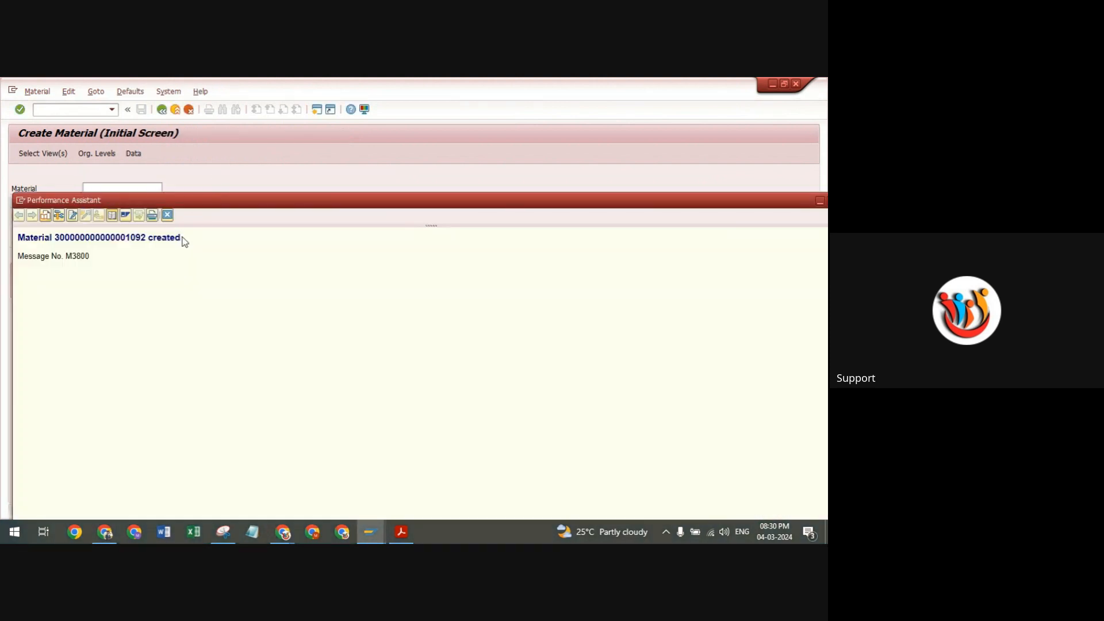
Step: Copy the material creation message into a blank Notepad document, pasting it again over the material number, and close the message details
left_click_drag(182, 237, 17, 238)
key("ctrl+c")
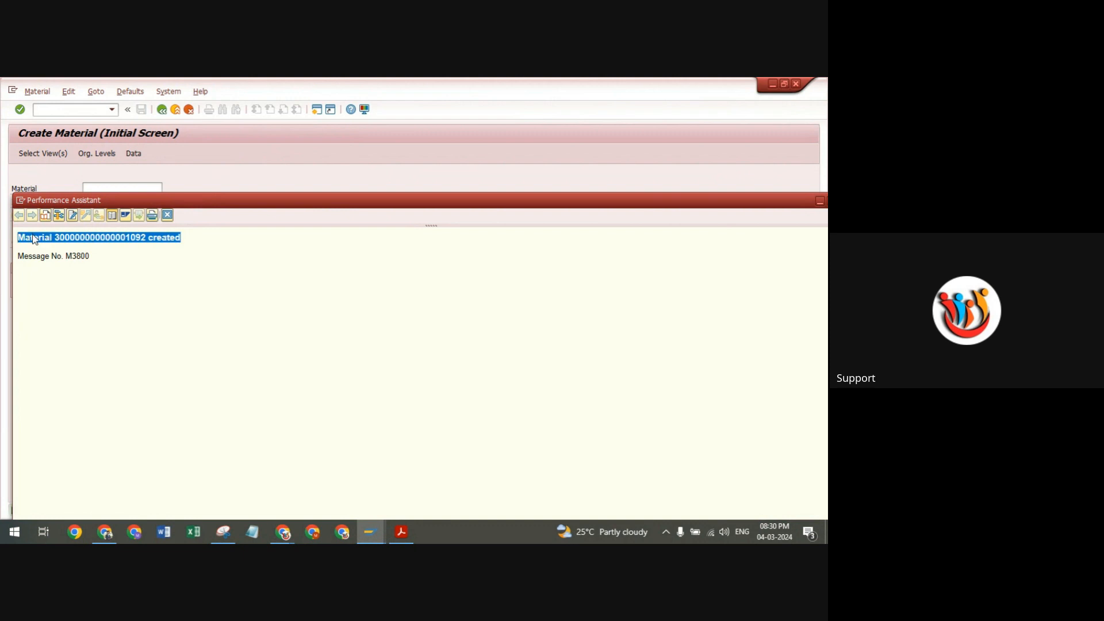
left_click(253, 528)
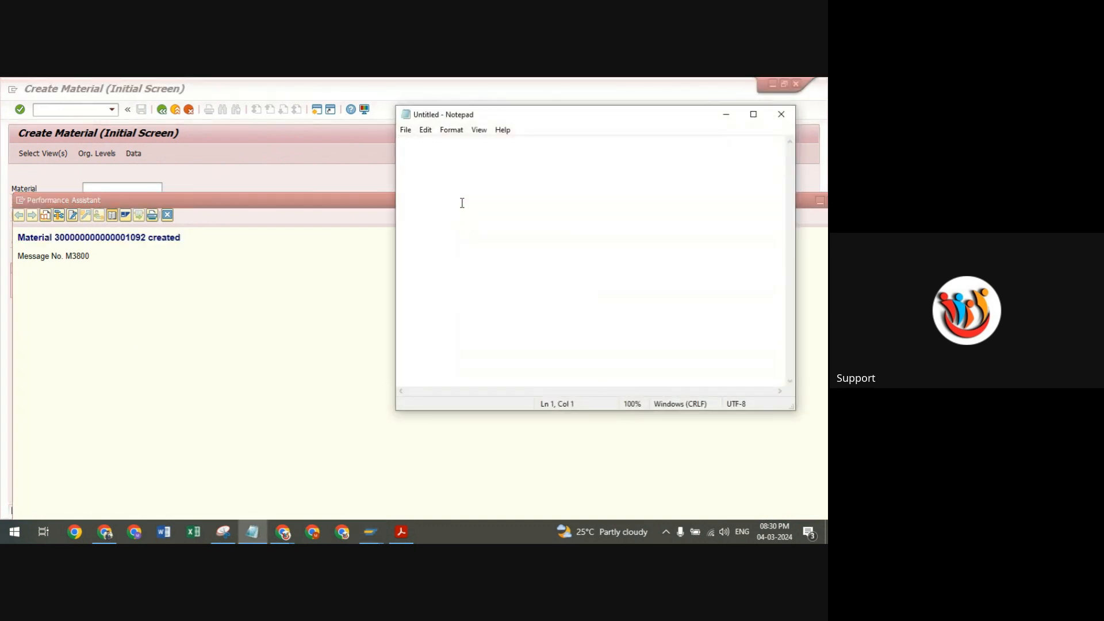
key("ctrl+v")
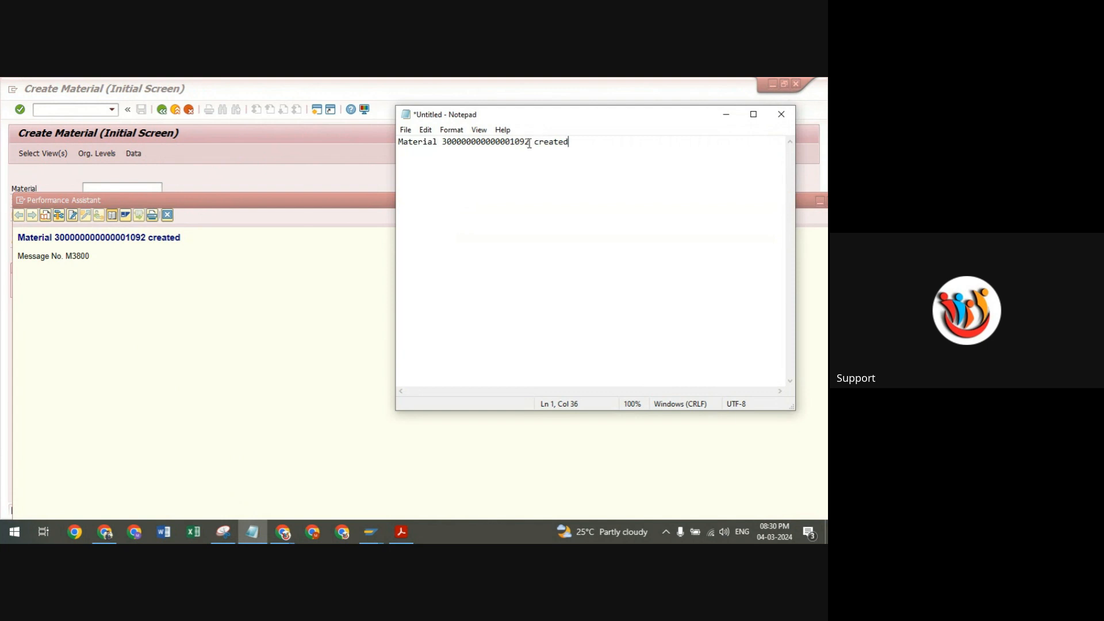
left_click_drag(529, 141, 444, 142)
key("ctrl+v")
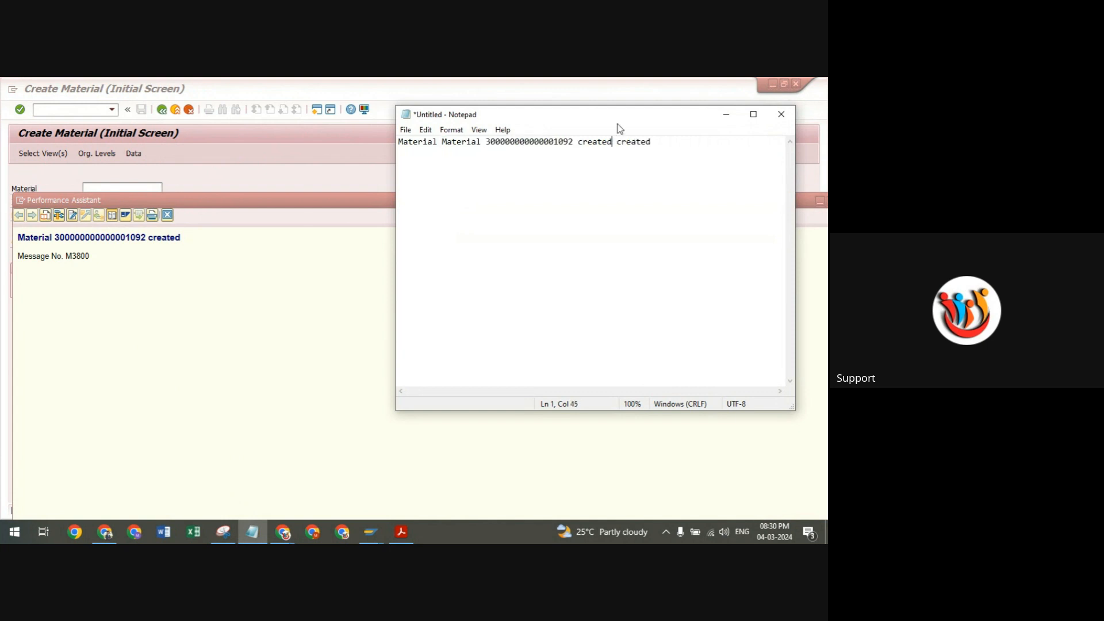
left_click(726, 114)
left_click_drag(643, 202, 500, 203)
left_click(701, 200)
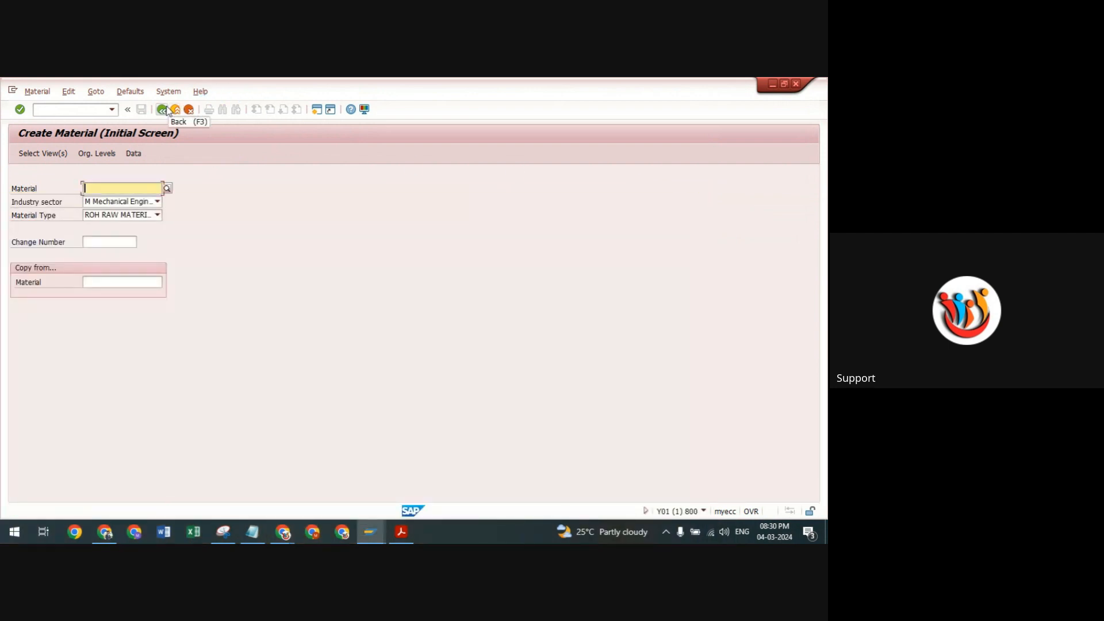
Step: Leave material creation and display the MMBE stock overview for Bearing 252530 in plant TP10
left_click(169, 111)
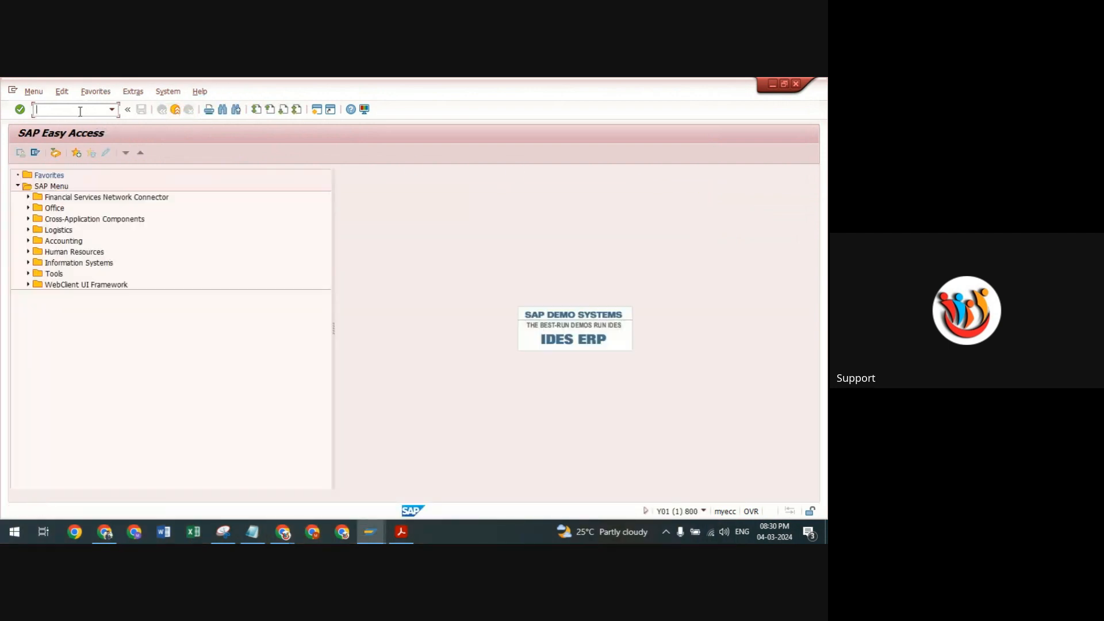
type("mmbe")
key("Return")
left_click(165, 201)
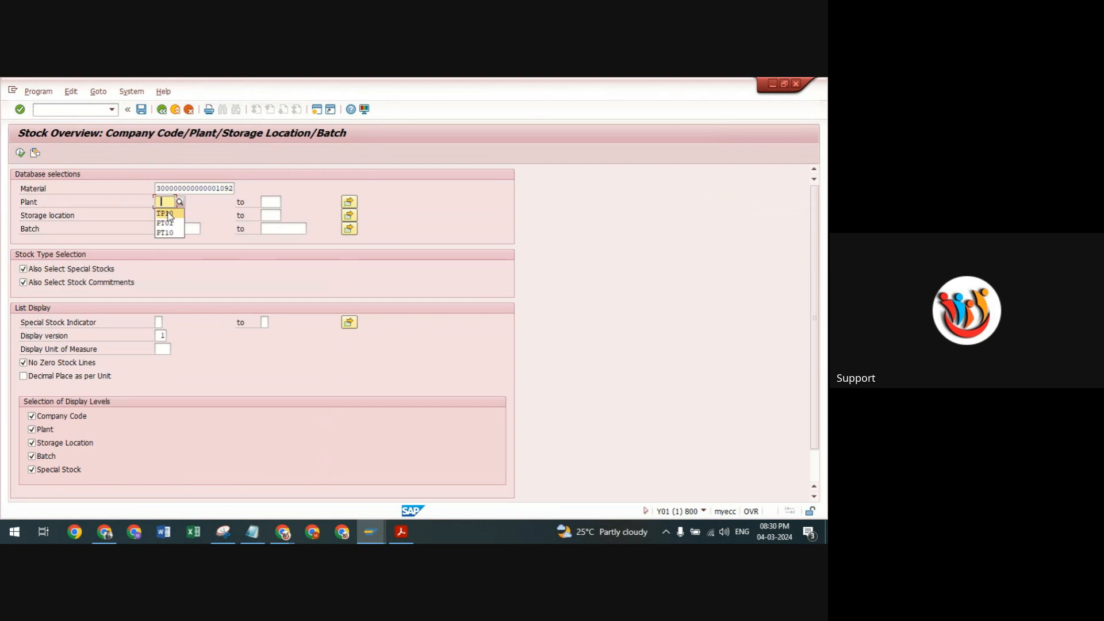
left_click(166, 214)
left_click(20, 153)
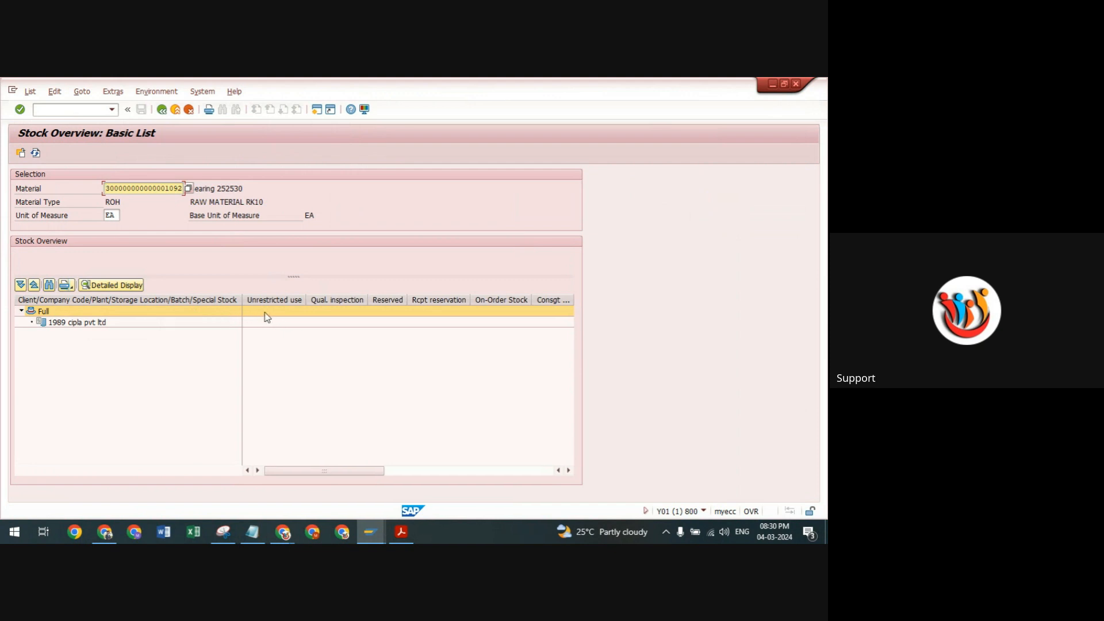
double_click(119, 215)
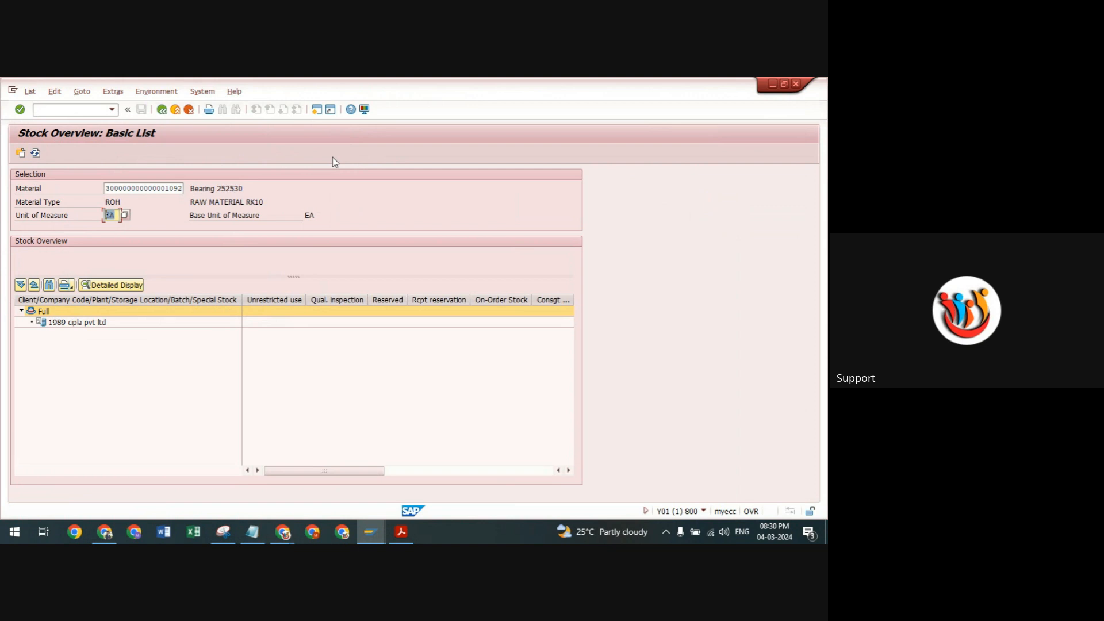
Step: Run single-item, multi-level planning (MD02) in a new session for Bearing 252530 with MRP area and plant TP10, and check the created purchase requisitions
left_click(316, 110)
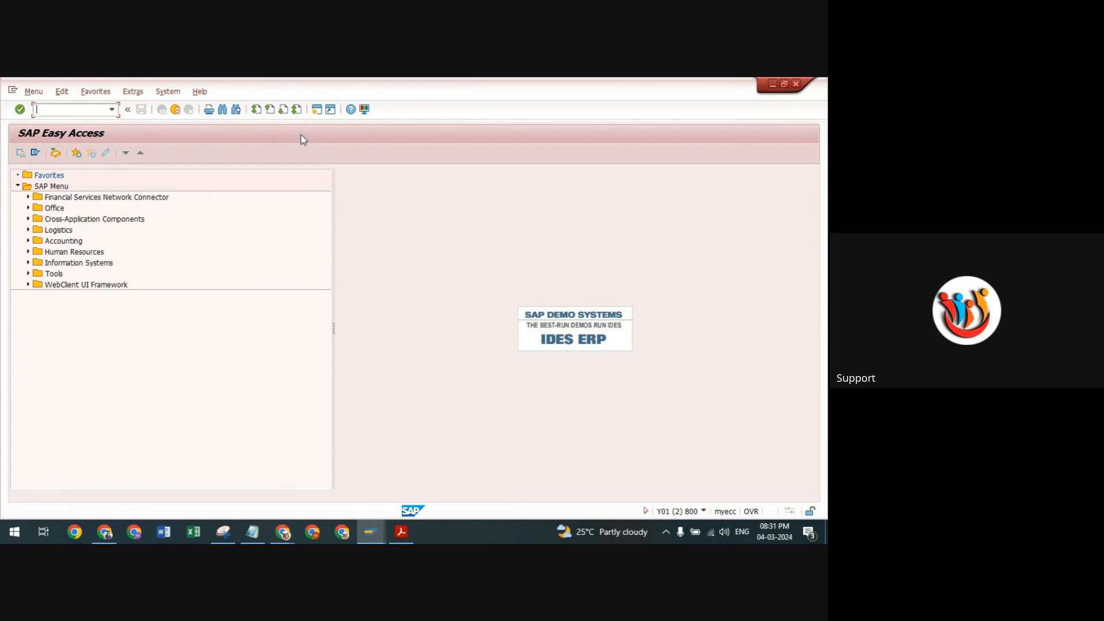
type("md02")
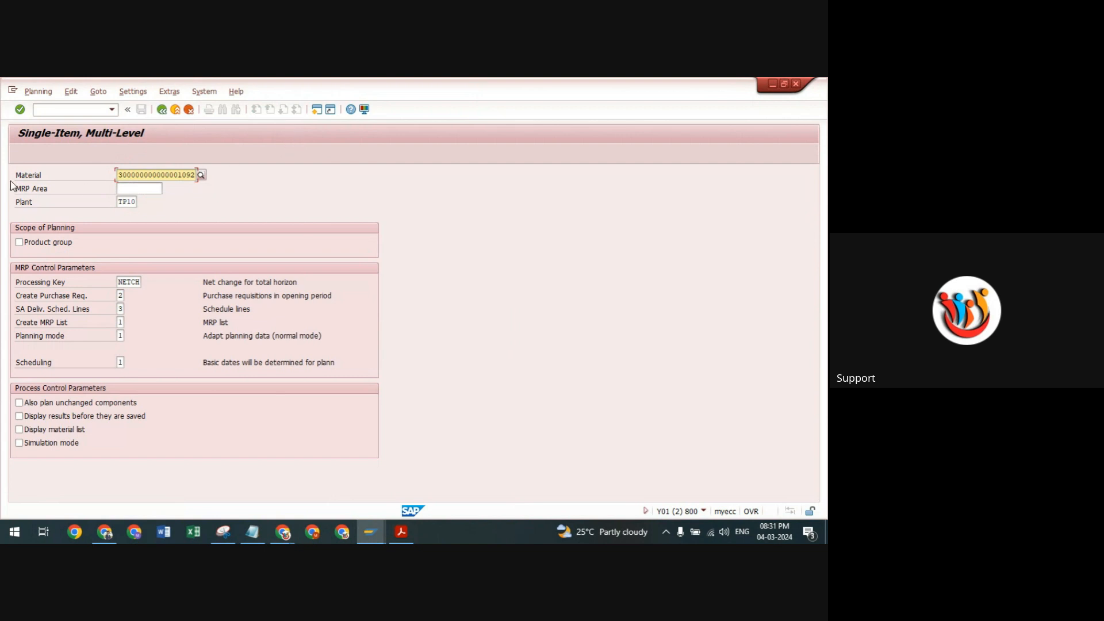
left_click_drag(194, 175, 119, 175)
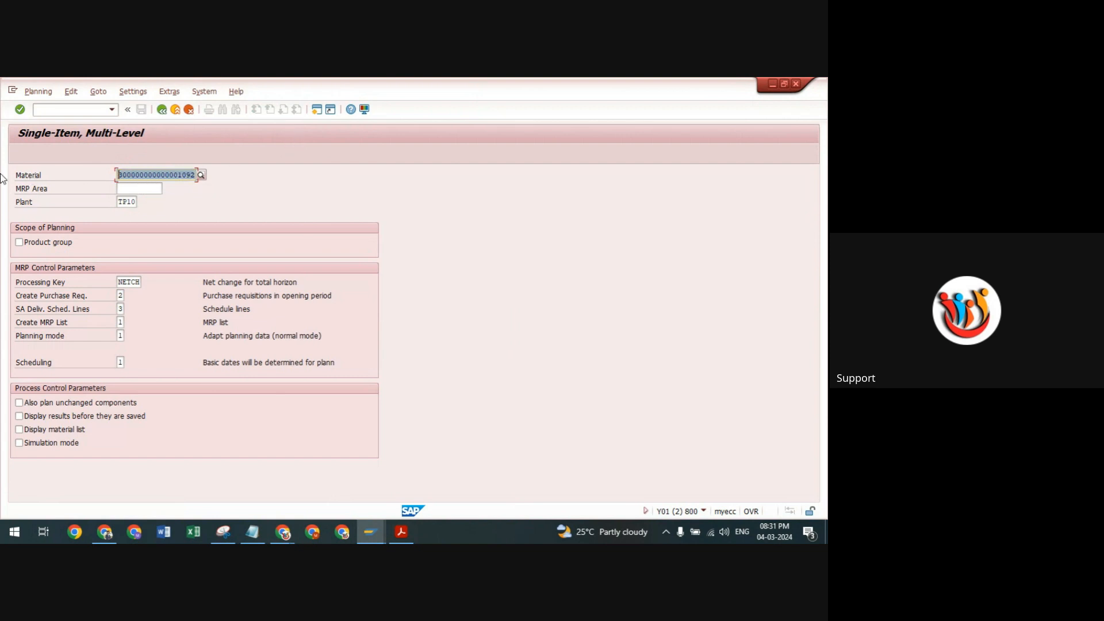
left_click(126, 189)
type("TP10")
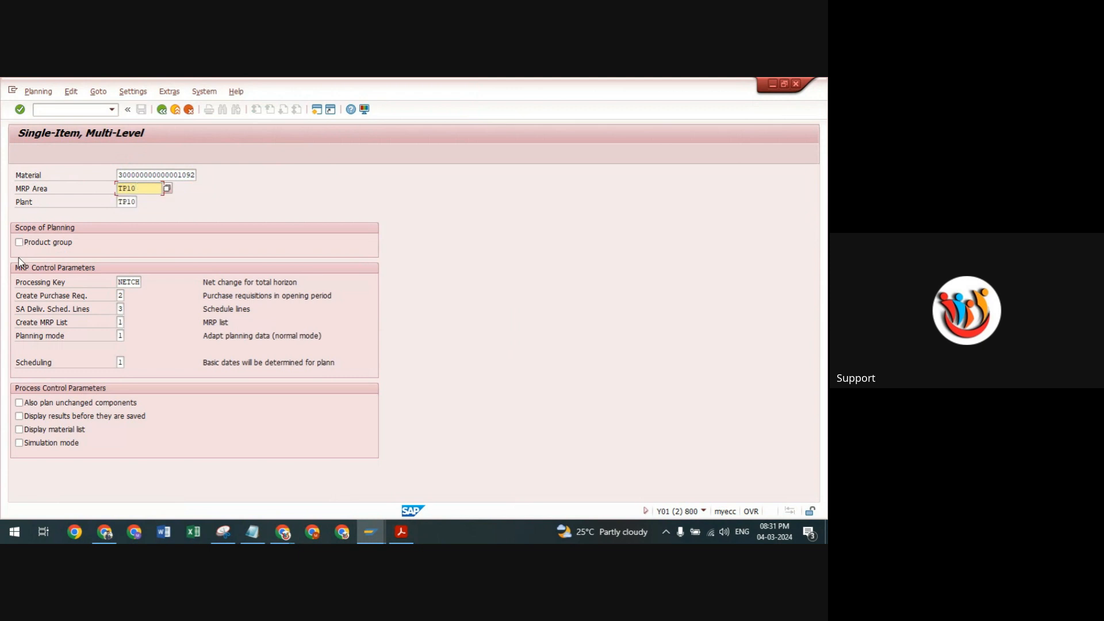
key("Return")
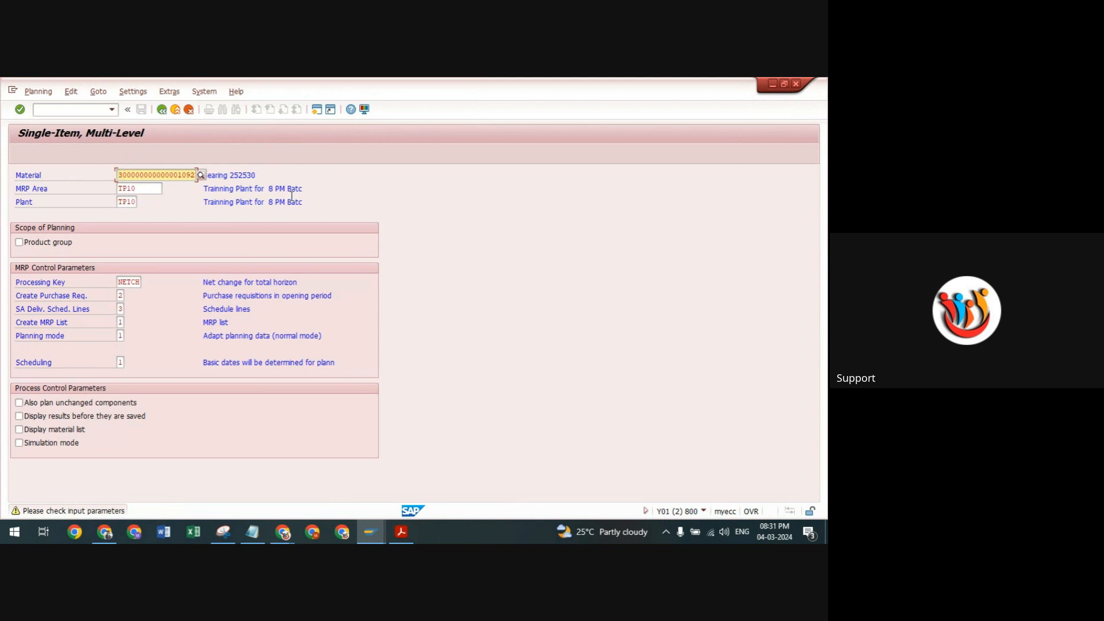
key("Return")
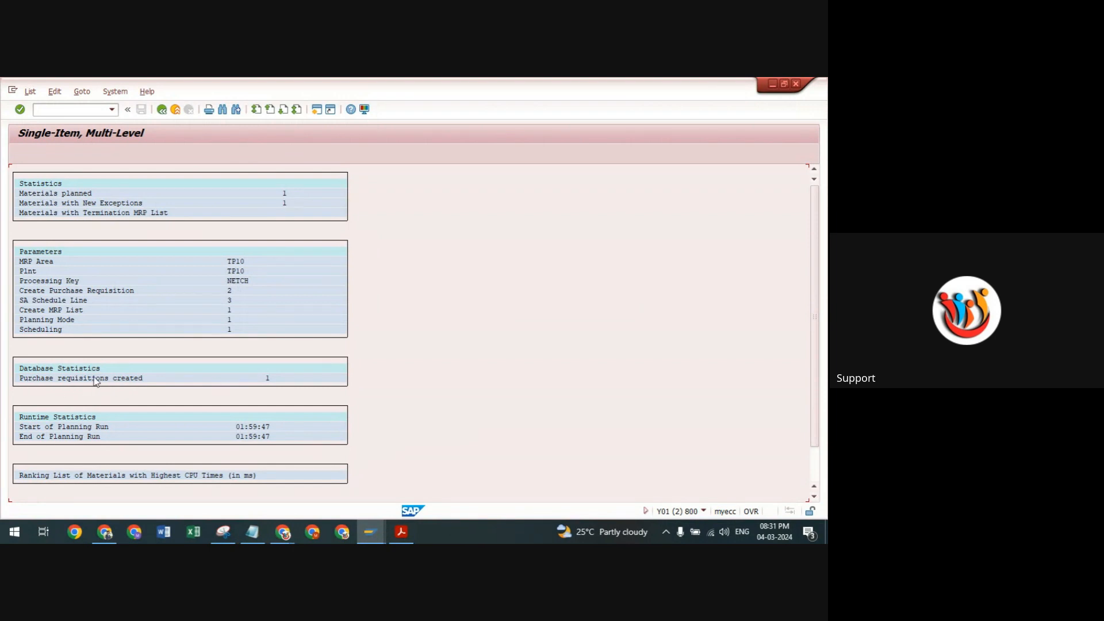
left_click(268, 378)
Step: Leave the planning run and display the stock/requirements list for Bearing 252530 in MRP area and plant TP10
left_click(162, 110)
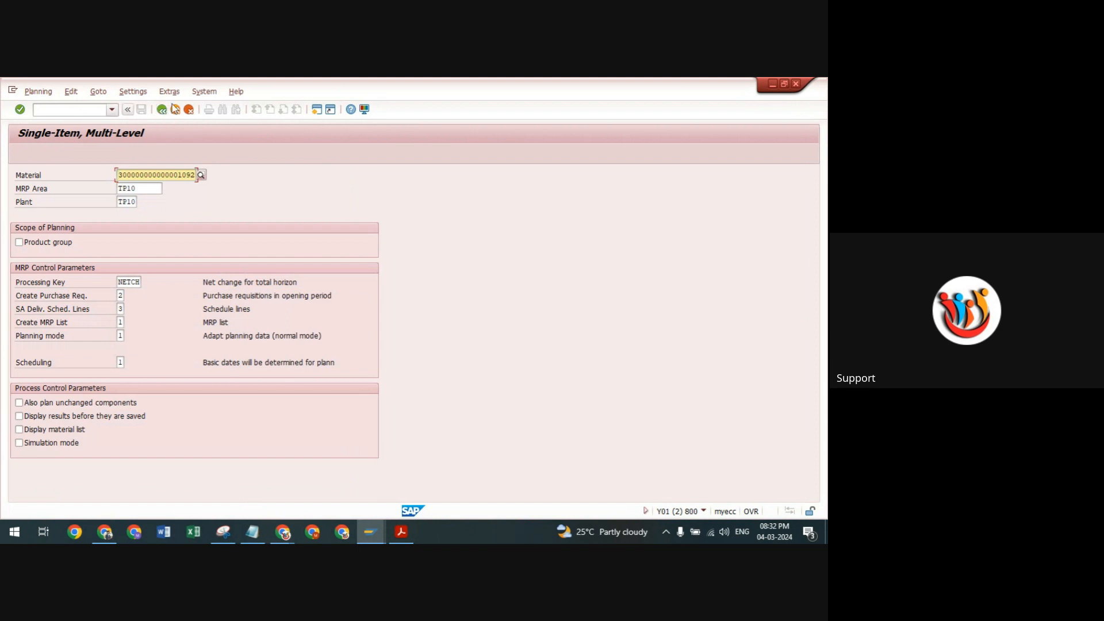
left_click(162, 111)
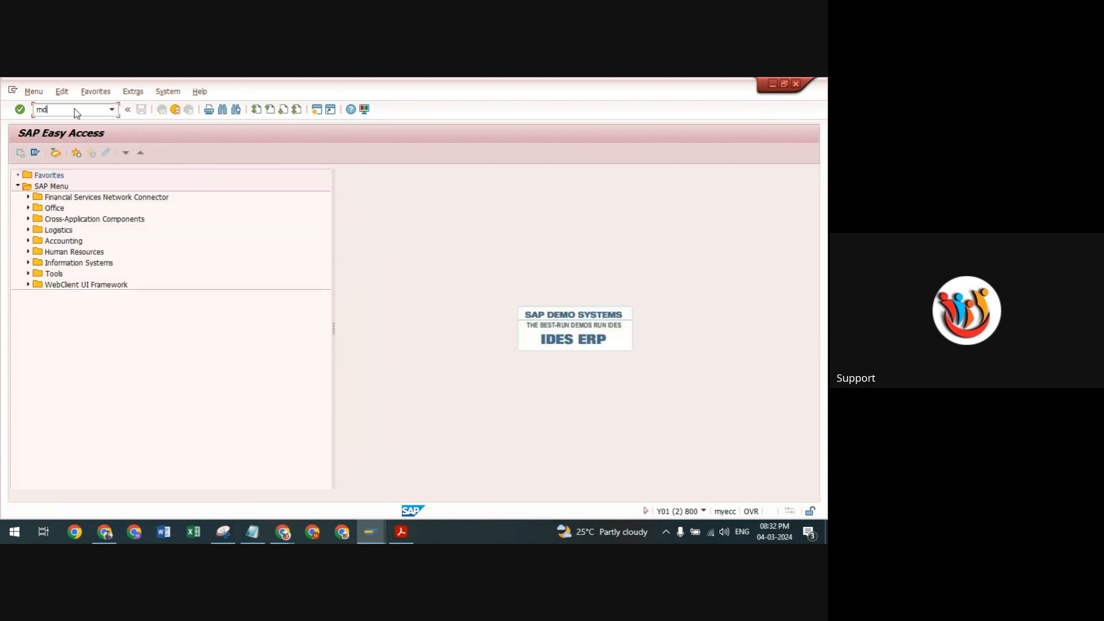
key("Return")
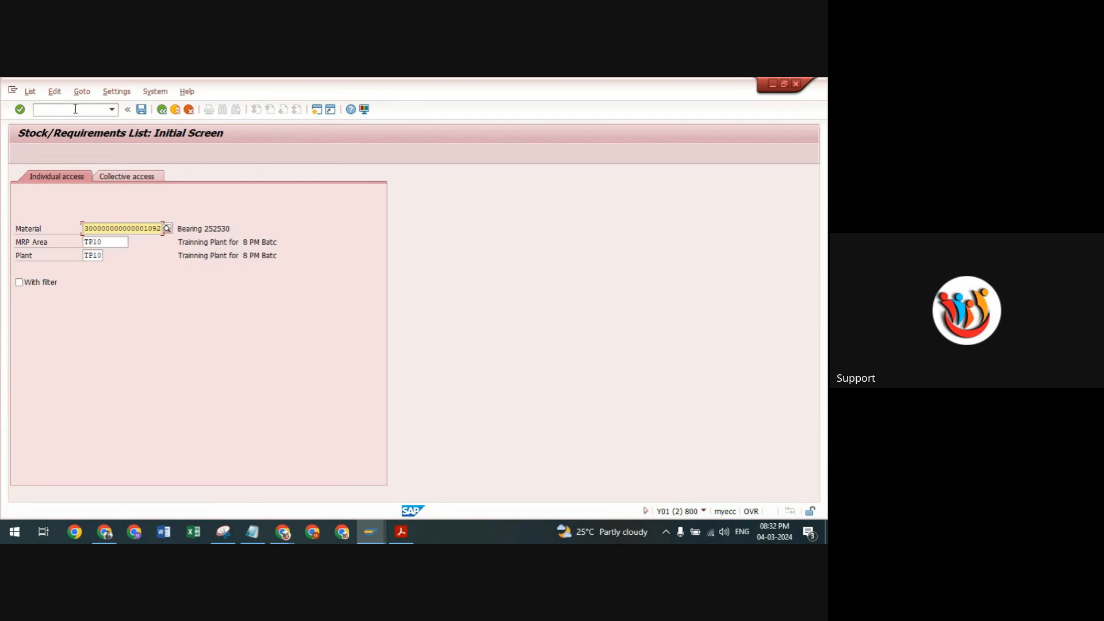
key("Return")
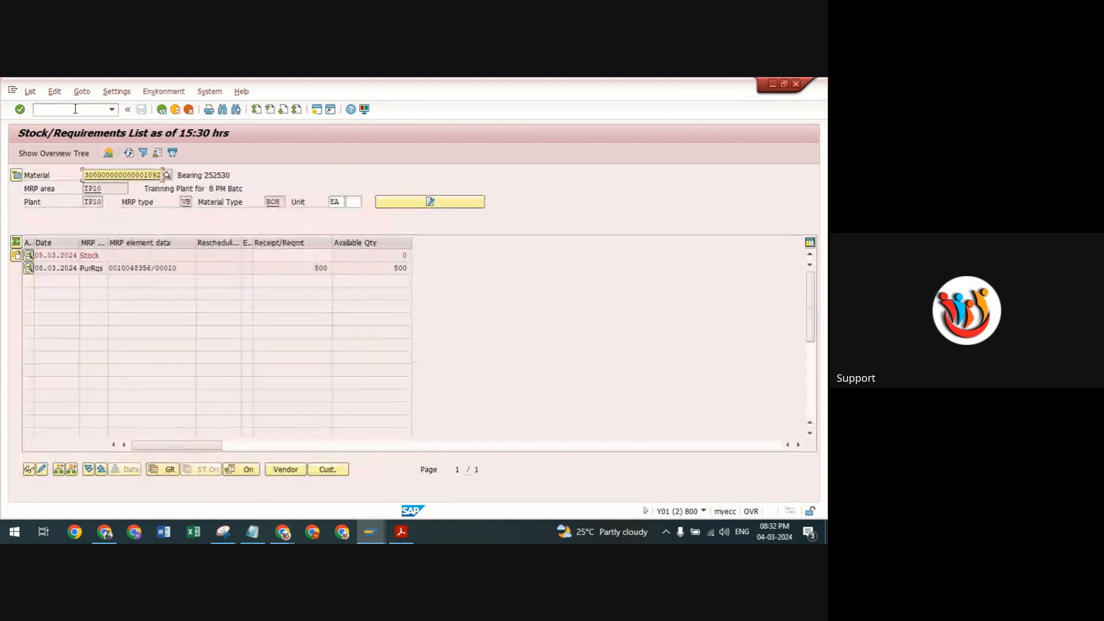
Step: Display the purchase requisition behind the PurRqs entry, check its quantity, then return to the list and review the stock, receipt and available quantities
double_click(137, 268)
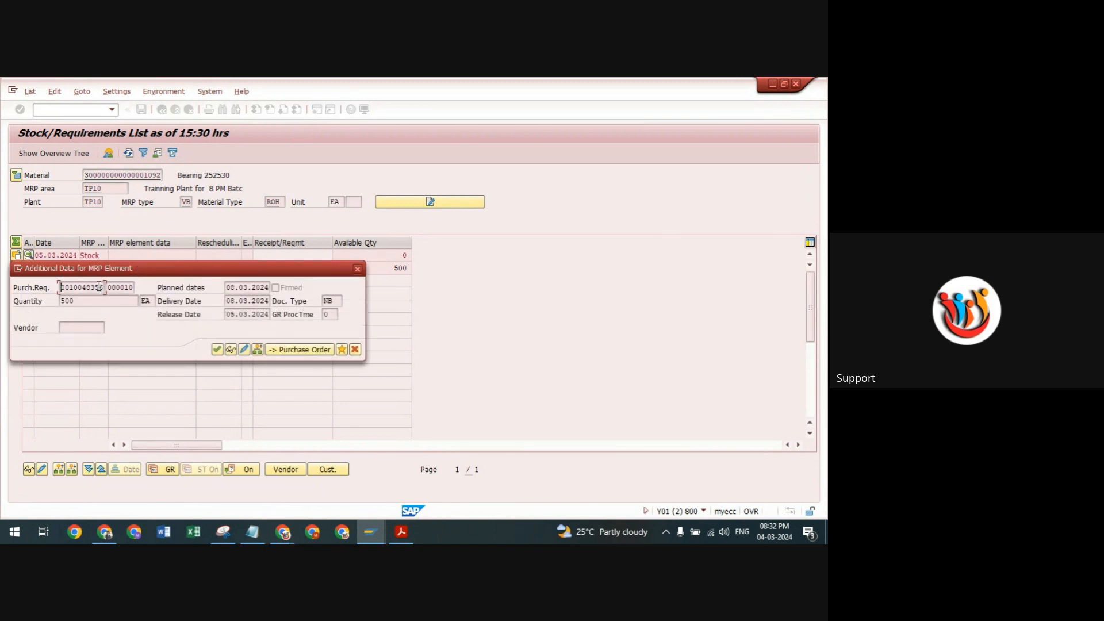
left_click(230, 350)
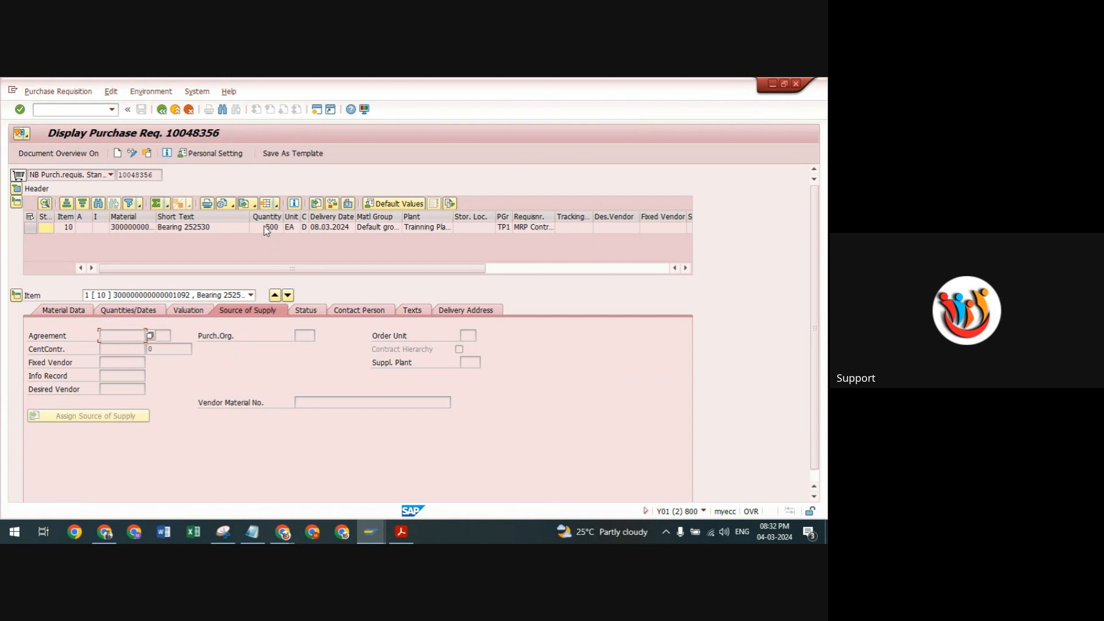
left_click(276, 228)
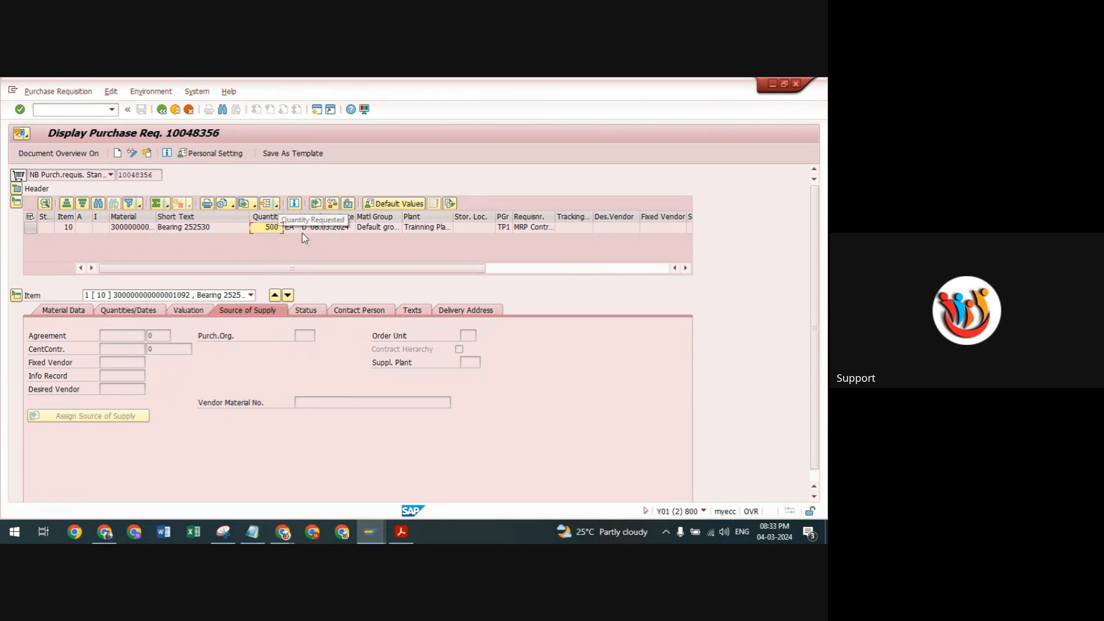
left_click(162, 109)
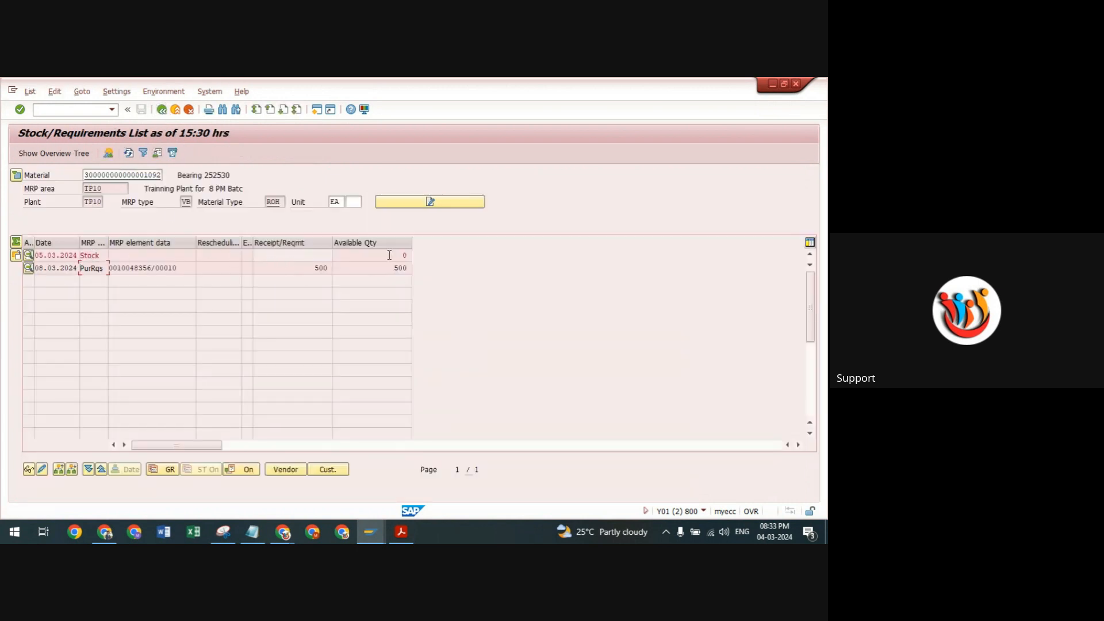
left_click_drag(401, 254, 421, 254)
left_click(321, 268)
left_click(393, 268)
Step: Open the view selection for Bearing 252530 in display mode (MM03) in a new session
left_click(316, 109)
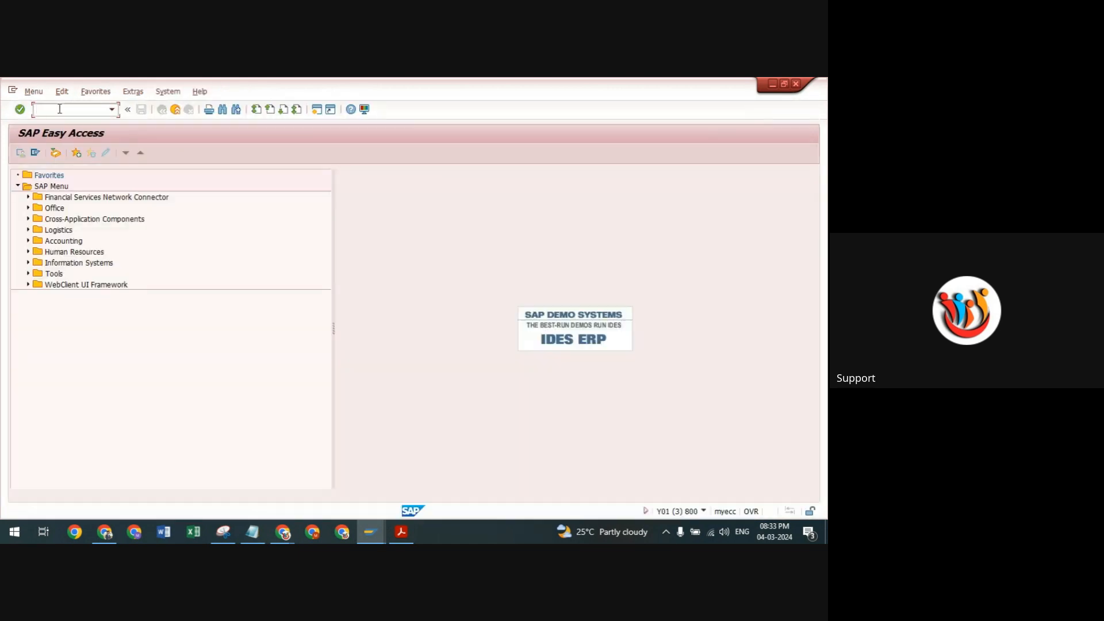
type("mm0")
key("Return")
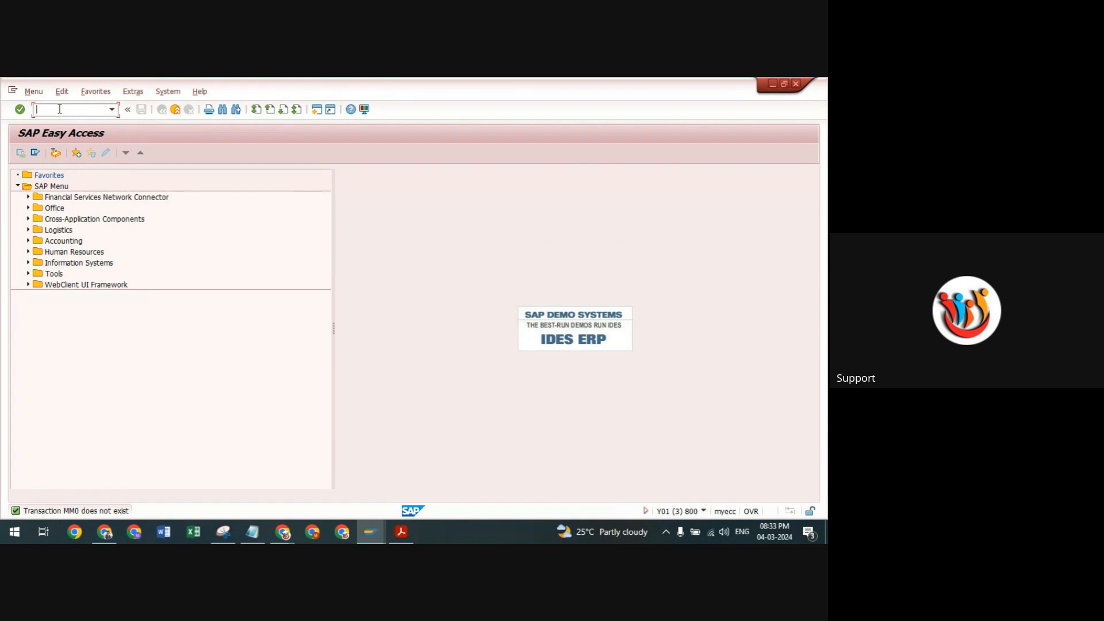
type("mm03")
key("Return")
key("Return")
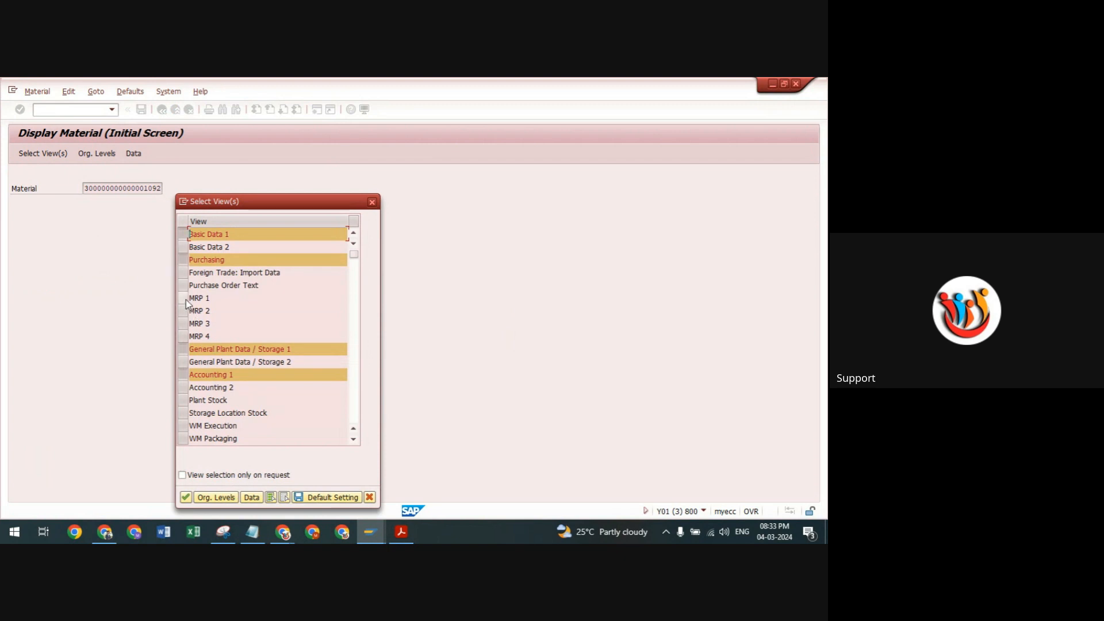
Step: Select the MRP 1 view, deselect Basic Data 1, Purchasing and General Plant Data / Storage 1, and accept the selection
left_click(184, 298)
left_click(184, 260)
left_click(184, 234)
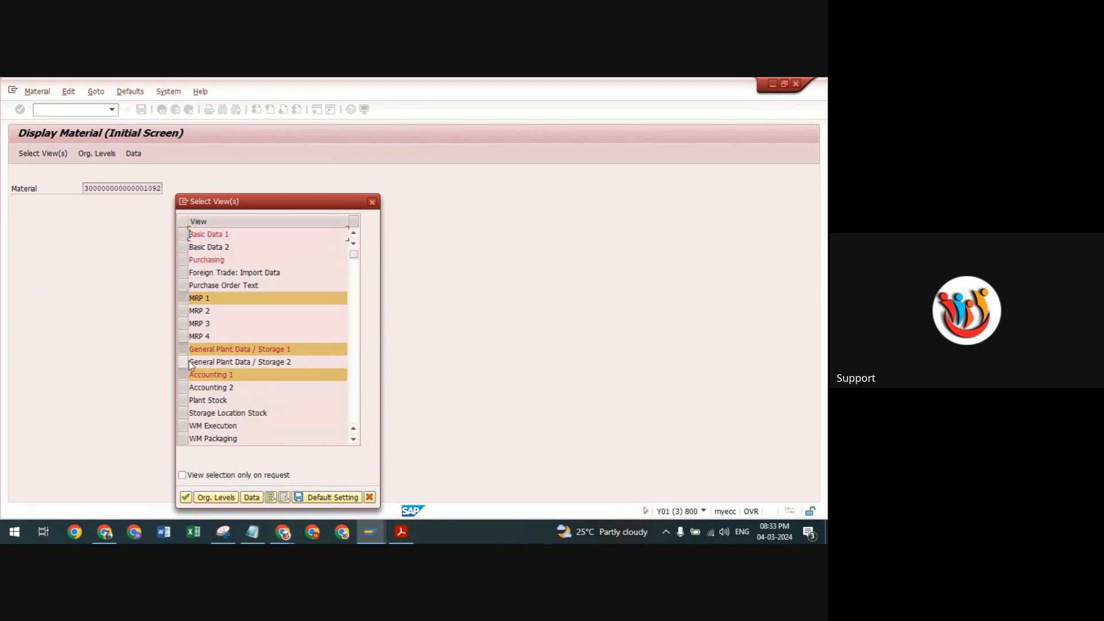
left_click(184, 349)
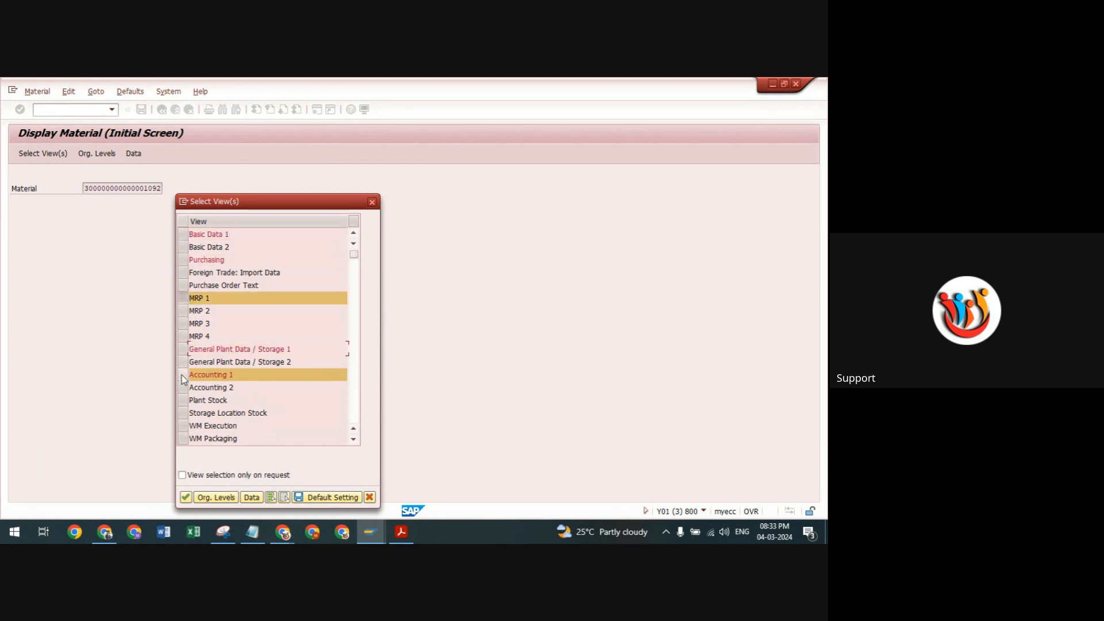
left_click(186, 497)
Step: Choose plant TP10 and its storage location as organizational levels, and check the fixed lot size in the MRP 1 view
left_click(190, 221)
left_click(192, 232)
left_click(190, 234)
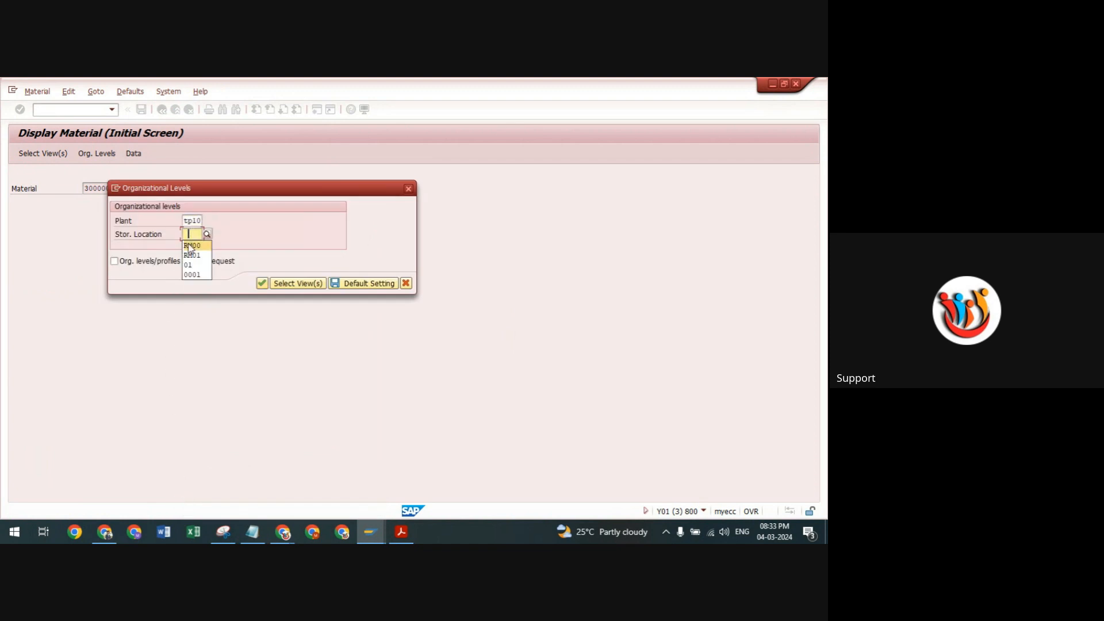
left_click(191, 245)
left_click(261, 283)
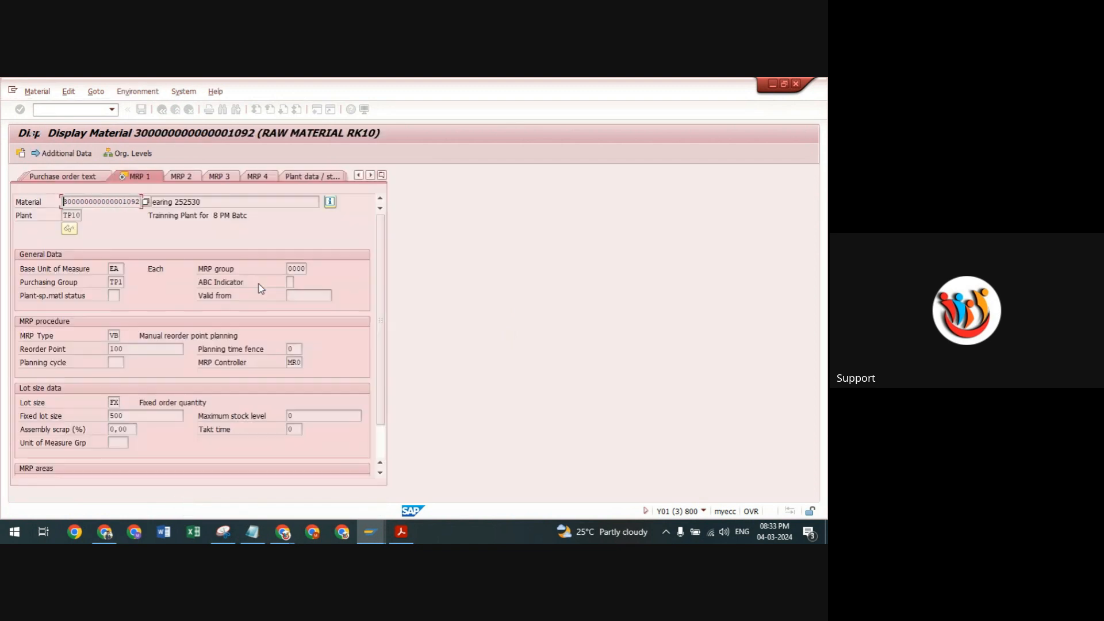
double_click(132, 417)
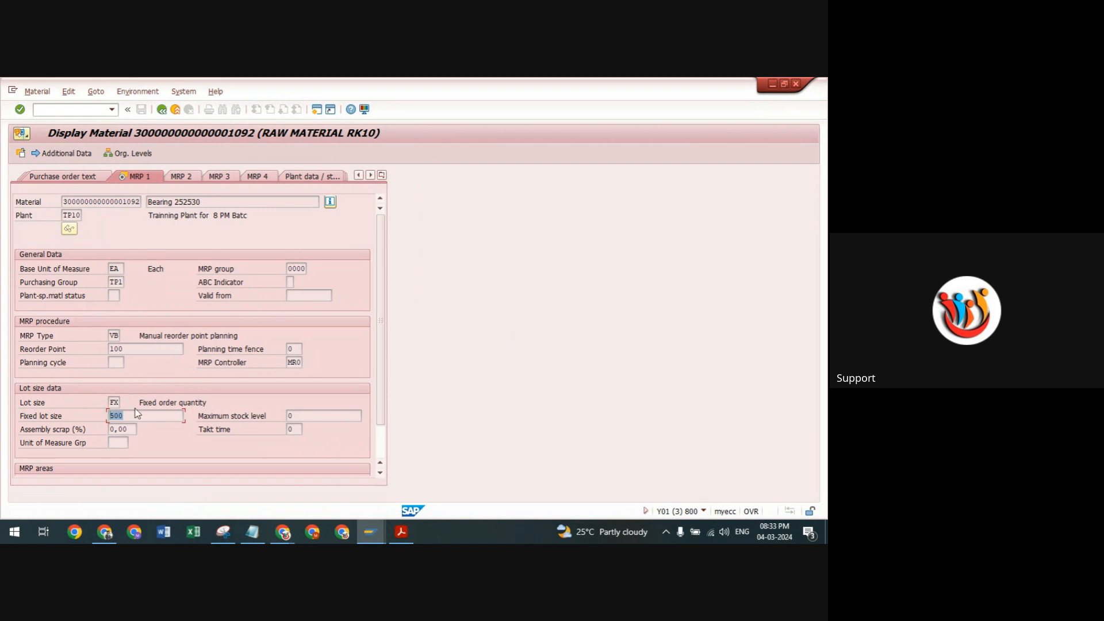
Step: Minimise the SAP windows to check the Google Meet call, then switch back to the SAP stock/requirements list
left_click(773, 85)
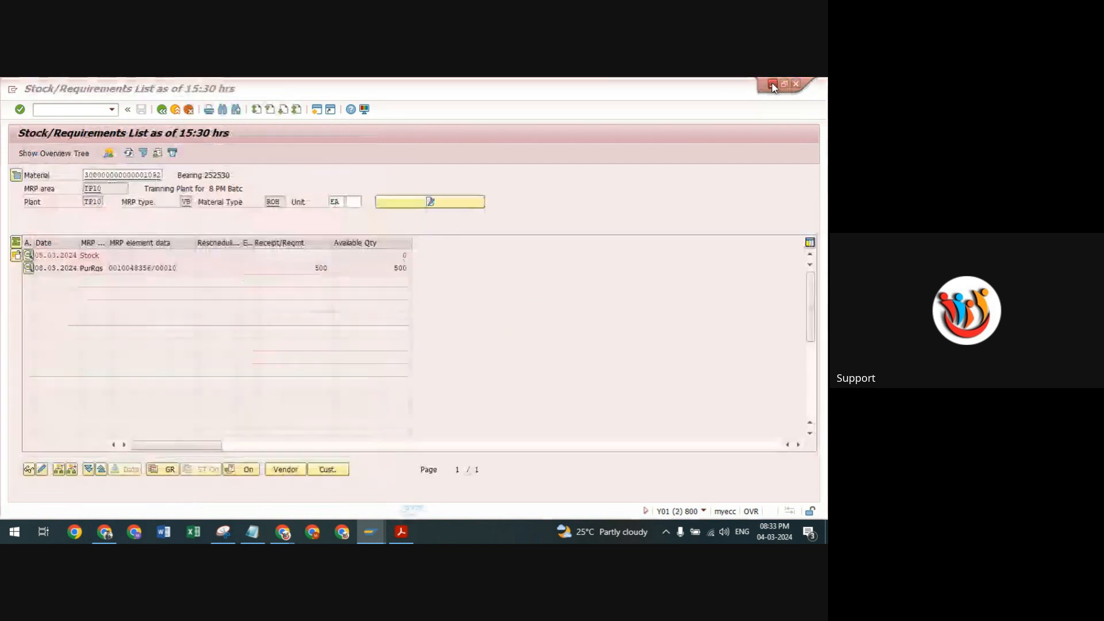
left_click(772, 85)
left_click(772, 84)
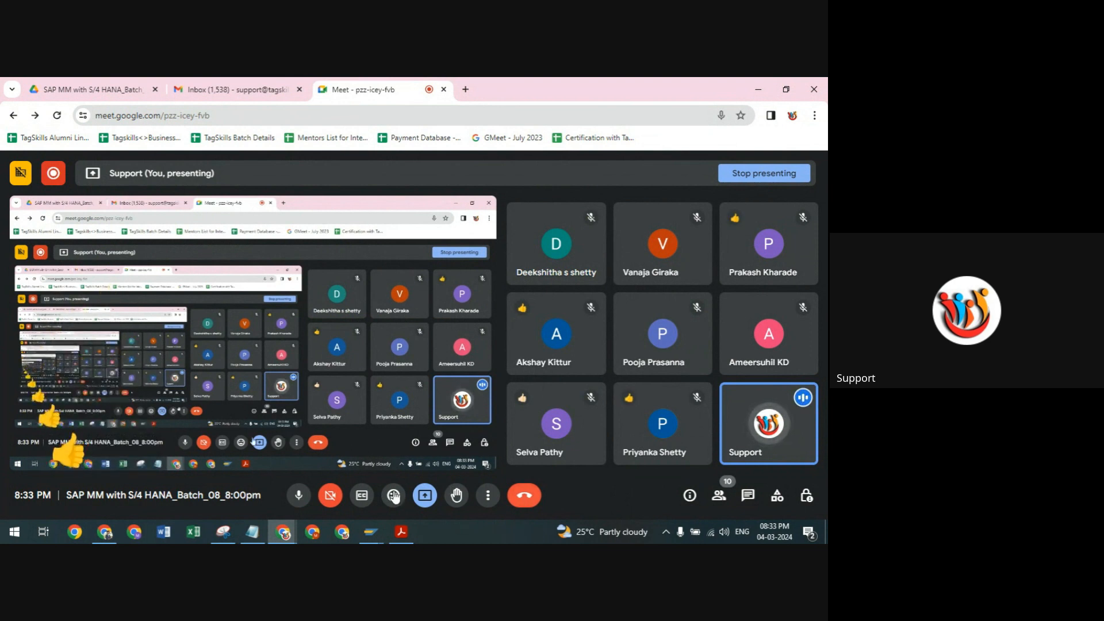
left_click(371, 531)
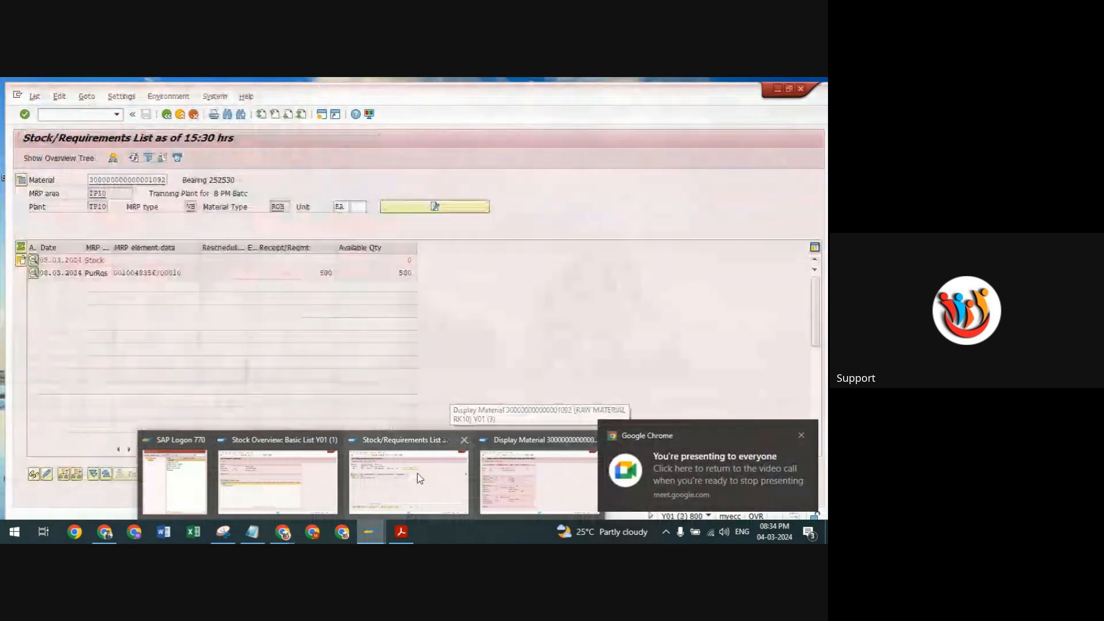
left_click(417, 478)
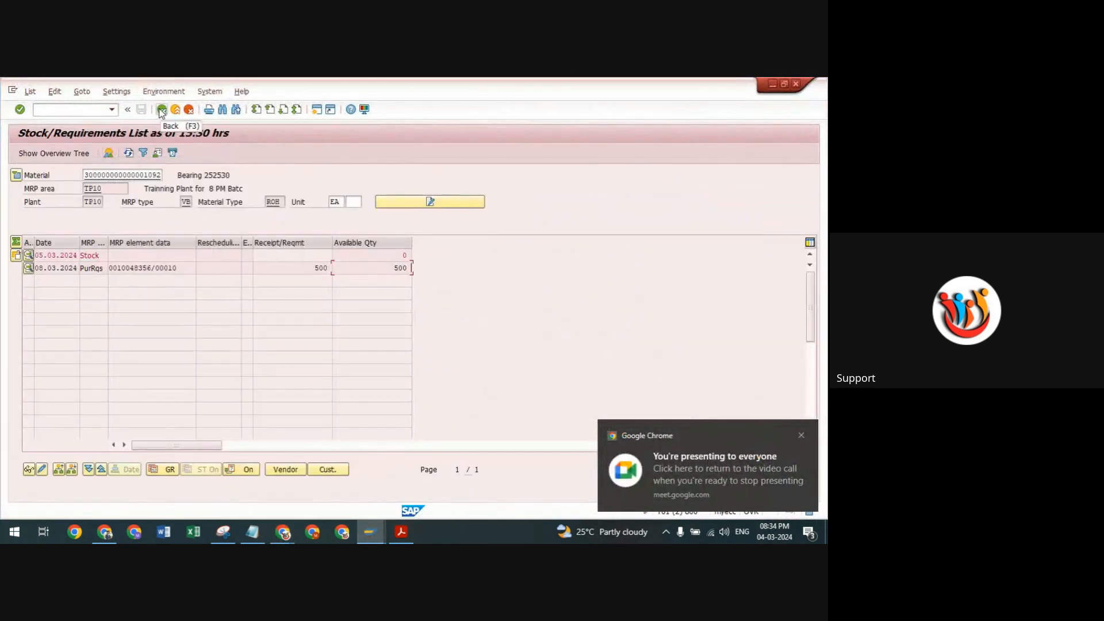
Step: Reload the stock/requirements list, display the purchase requisition behind its PurRqs entry, and widen the requisitioner column to read who requested it
left_click(162, 110)
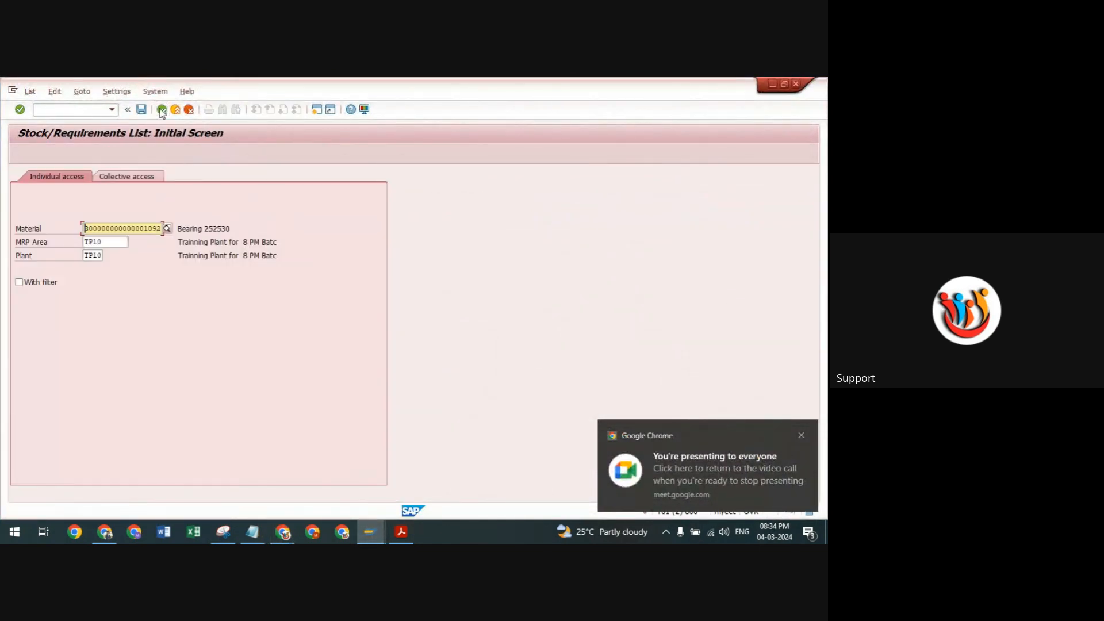
key("Return")
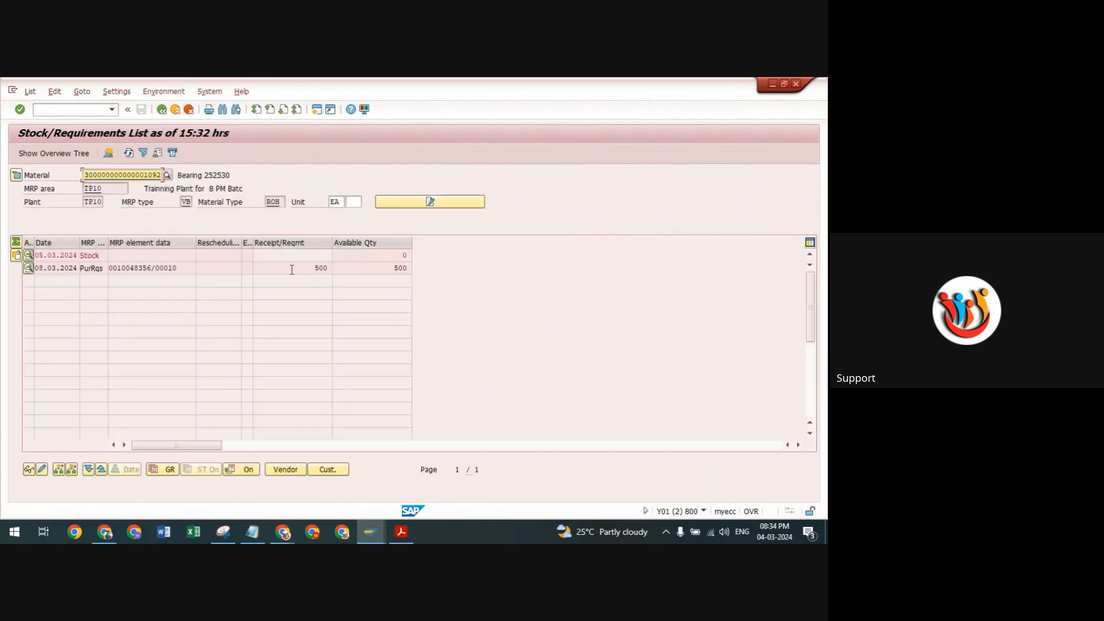
left_click(136, 268)
double_click(136, 269)
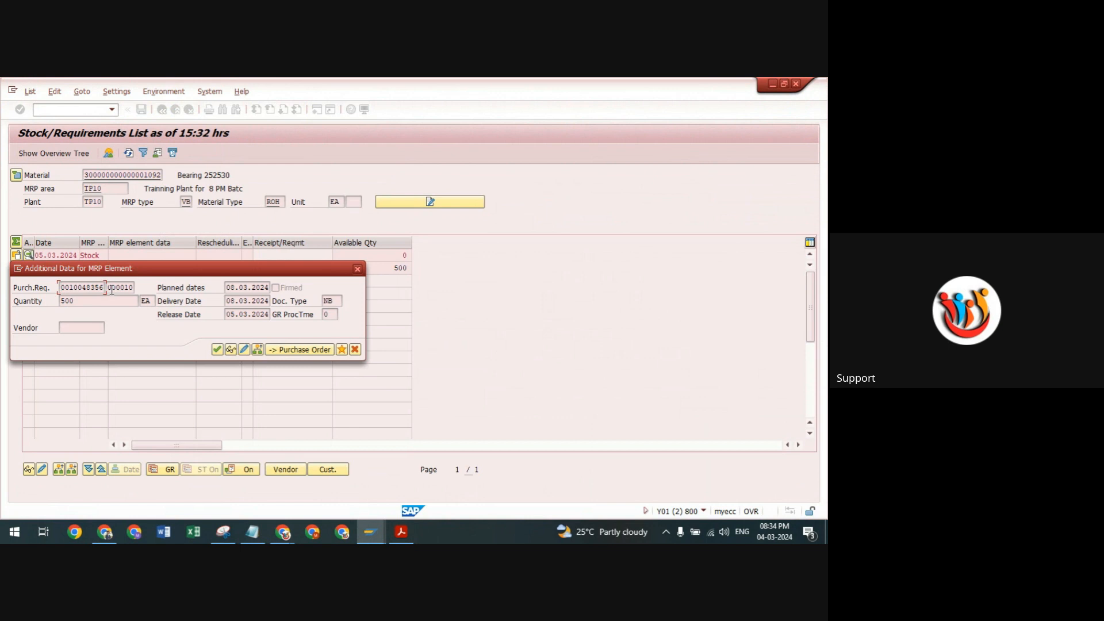
left_click(232, 351)
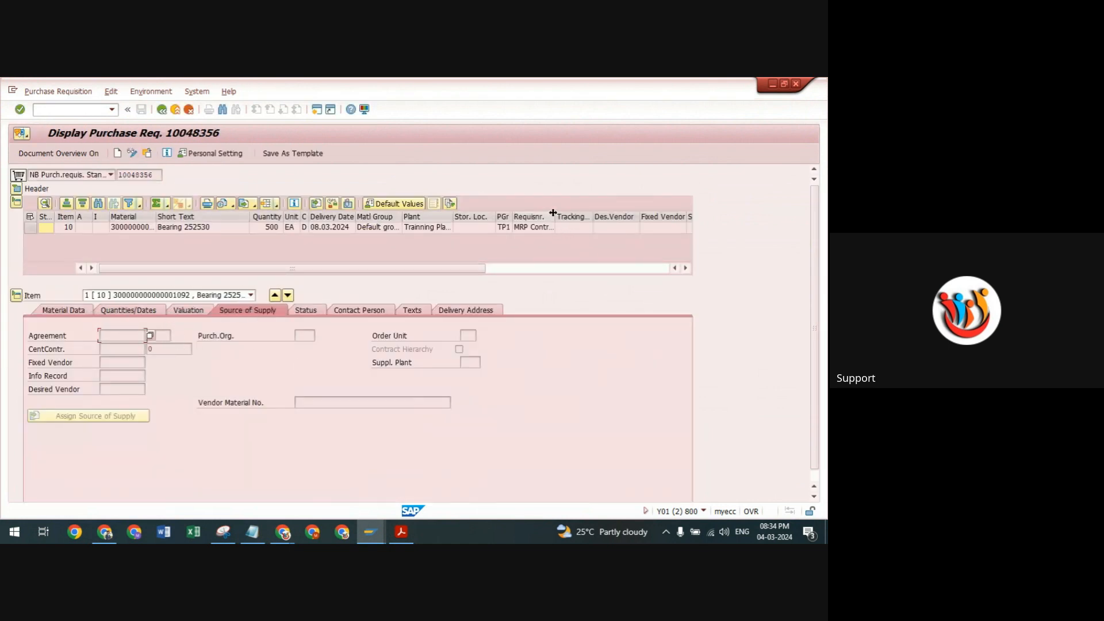
left_click_drag(555, 216, 586, 217)
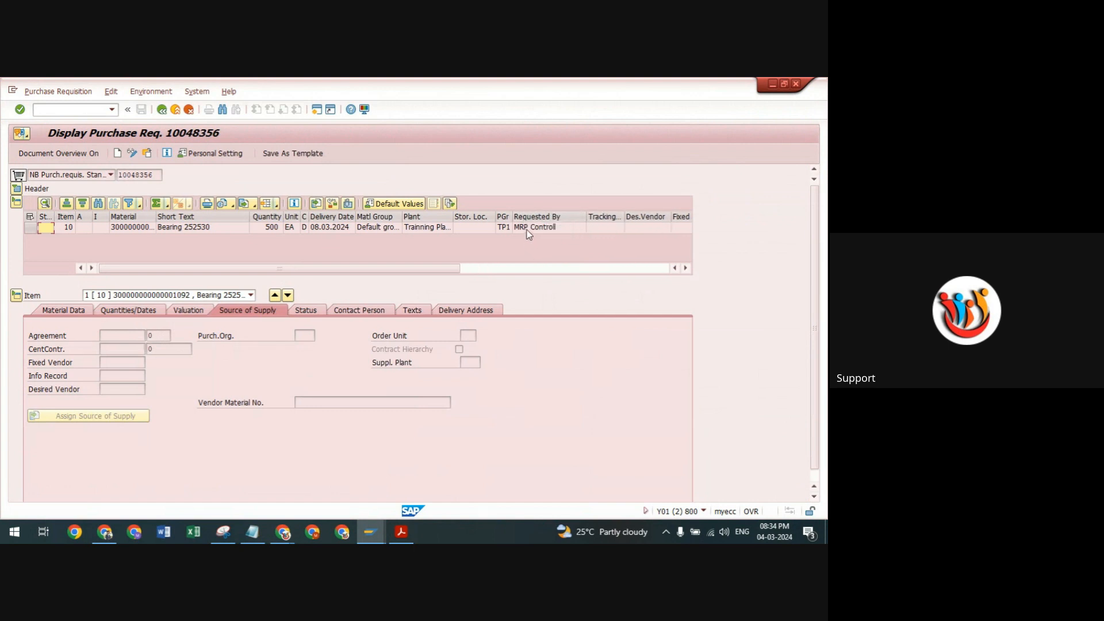
Step: Review the requisition item's status and contact person details, and switch the requisition to change mode to check its source of supply
left_click(305, 311)
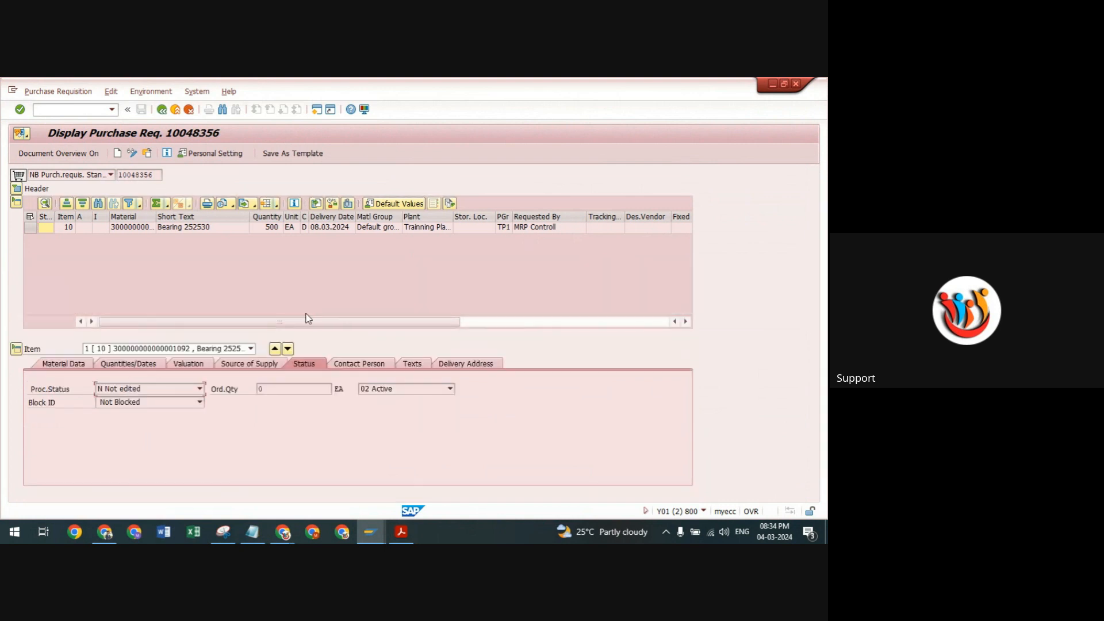
left_click(364, 363)
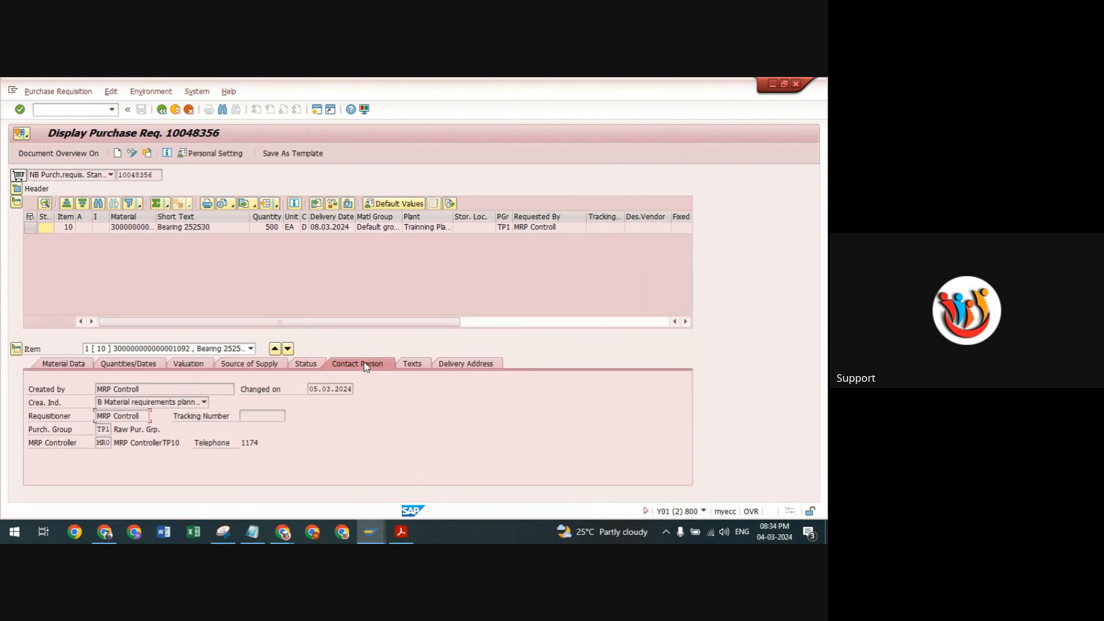
double_click(99, 441)
double_click(151, 390)
left_click(135, 152)
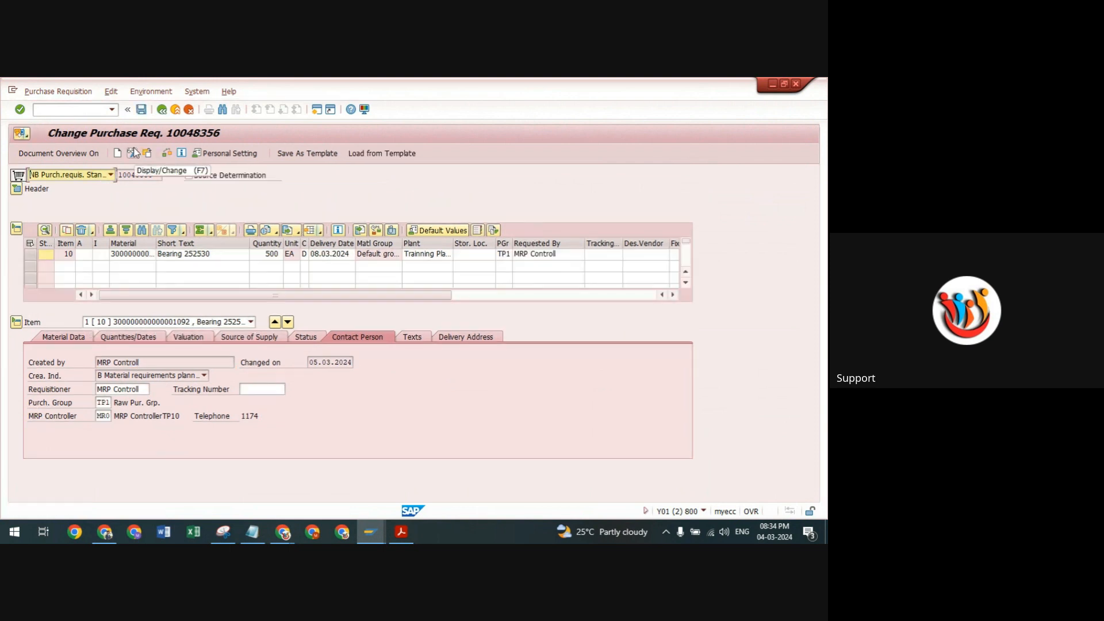
left_click(249, 337)
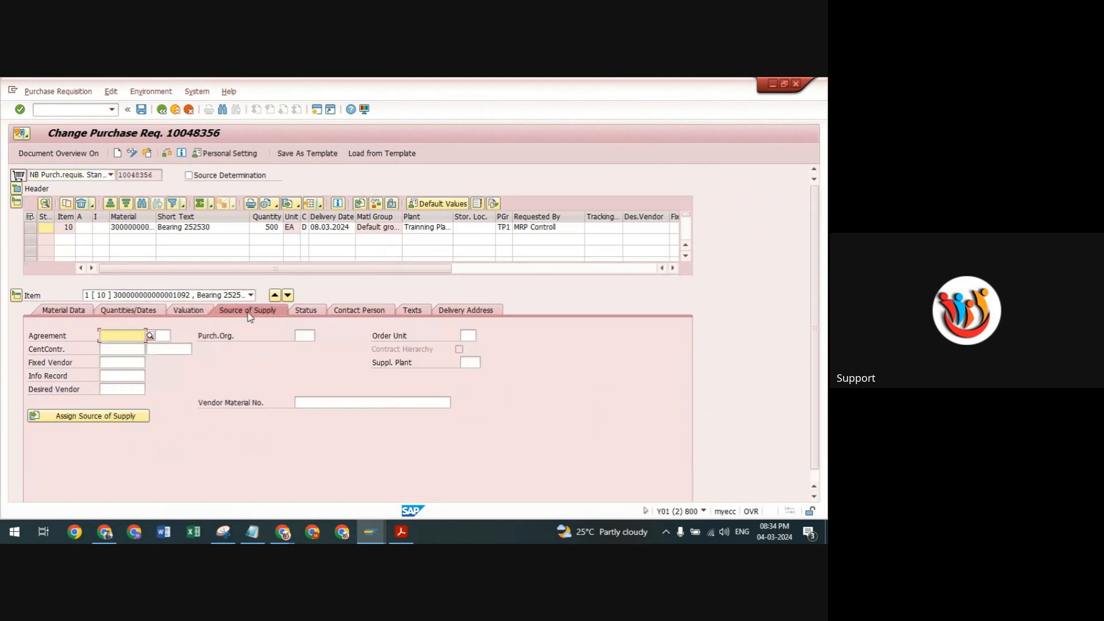
Step: Check the Google Meet call, return to the SAP purchase requisition window, and leave the requisition for the stock/requirements list
left_click(772, 86)
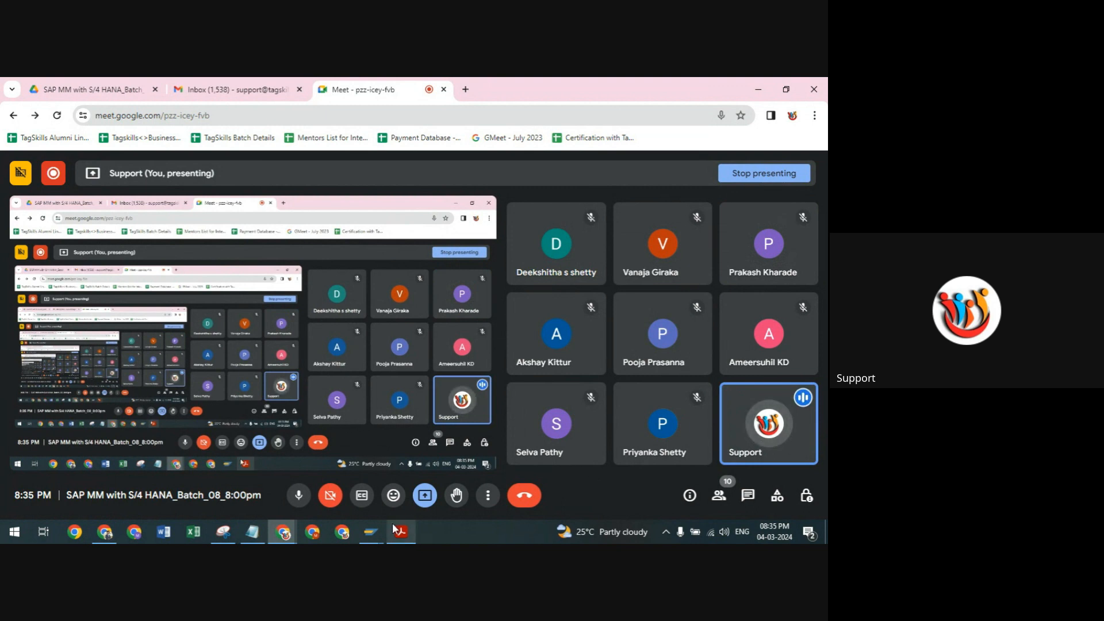
mouse_move(370, 531)
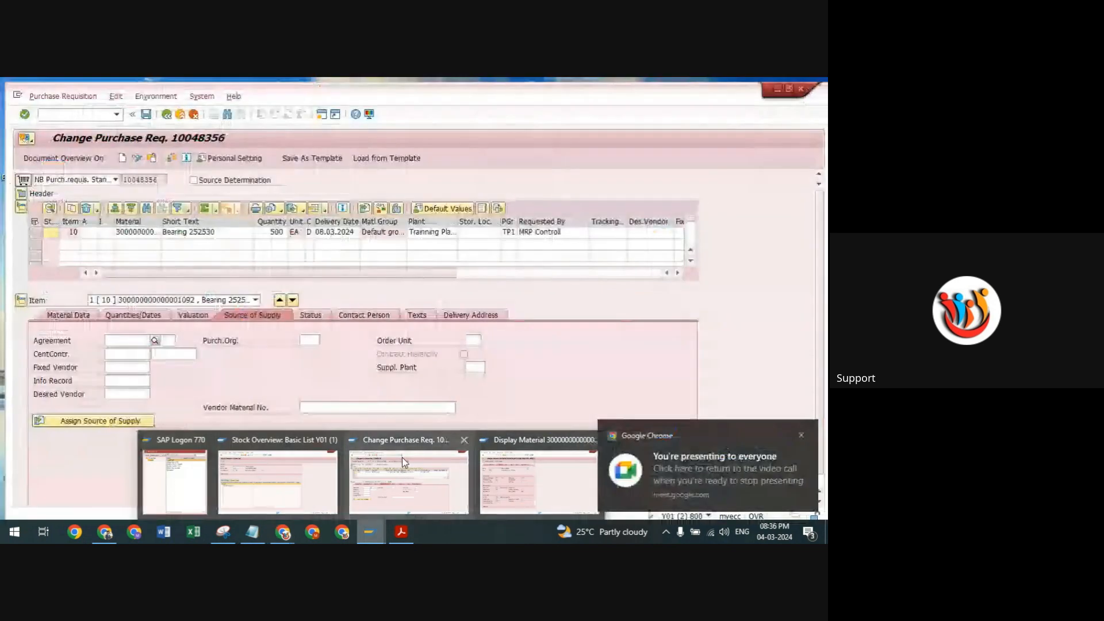
left_click(402, 457)
left_click(175, 109)
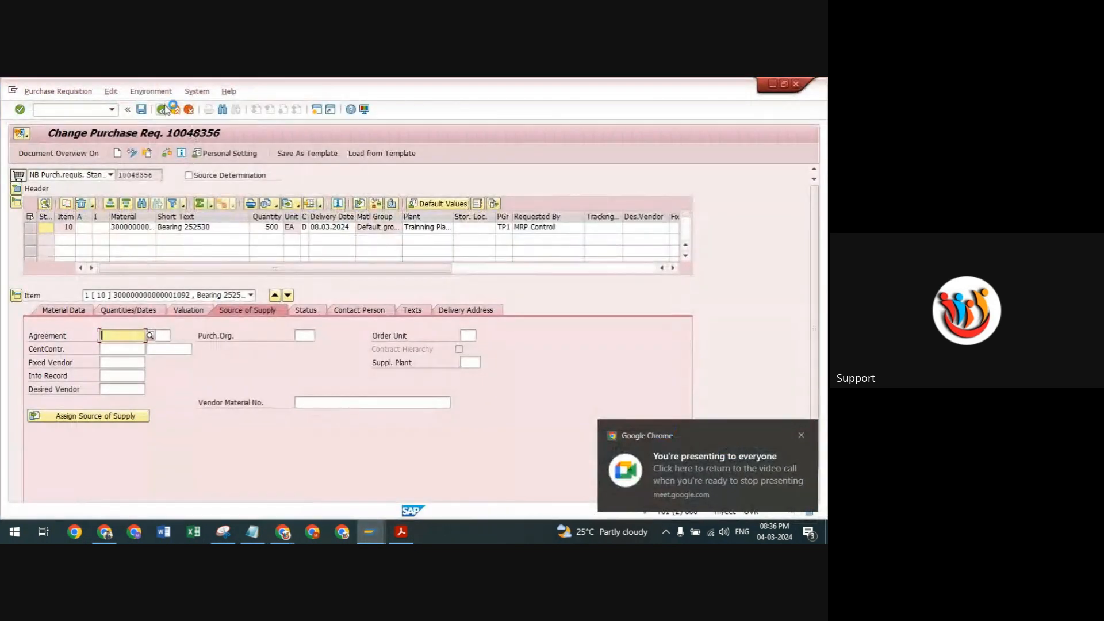
Step: Start a purchase order from the PurRqs entry with purchasing organization TP10 and company code 1989, and try to adopt the open requisition
double_click(130, 269)
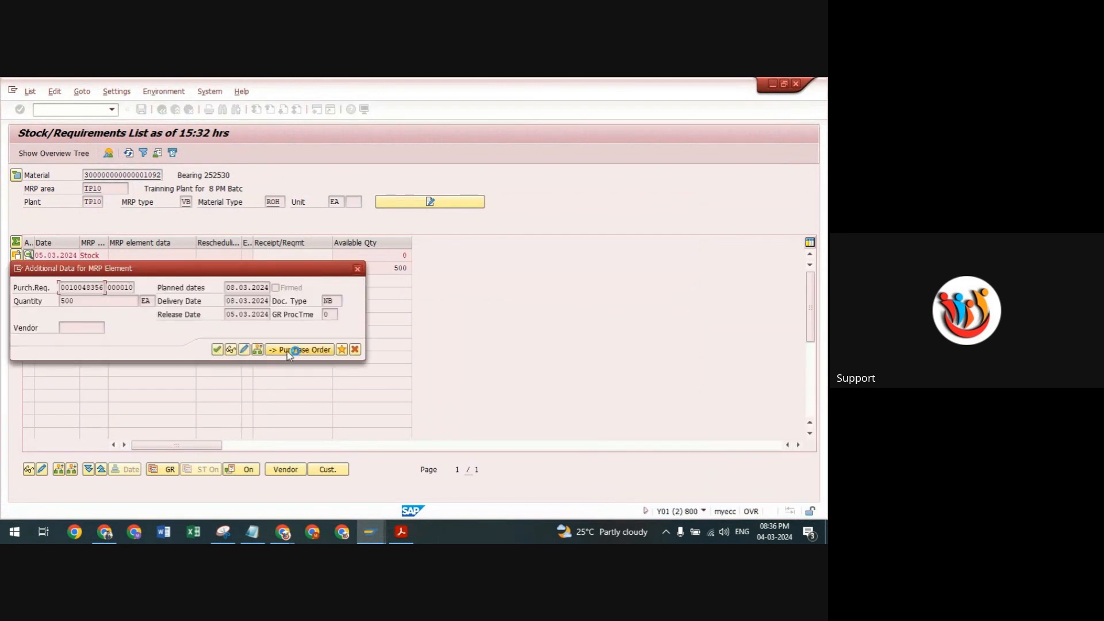
left_click(289, 352)
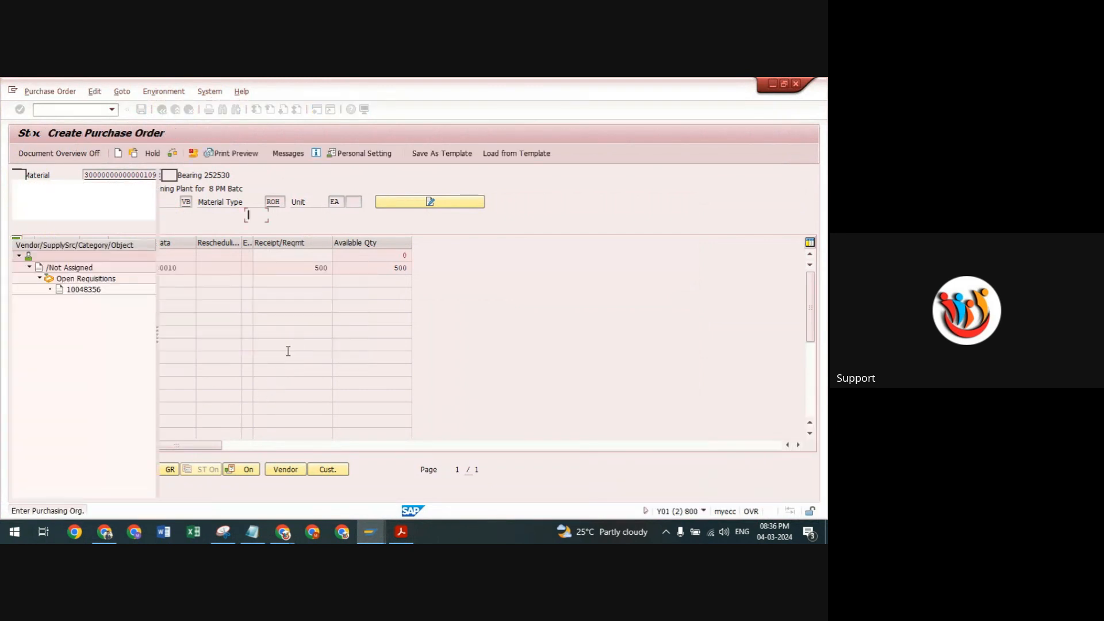
left_click(426, 175)
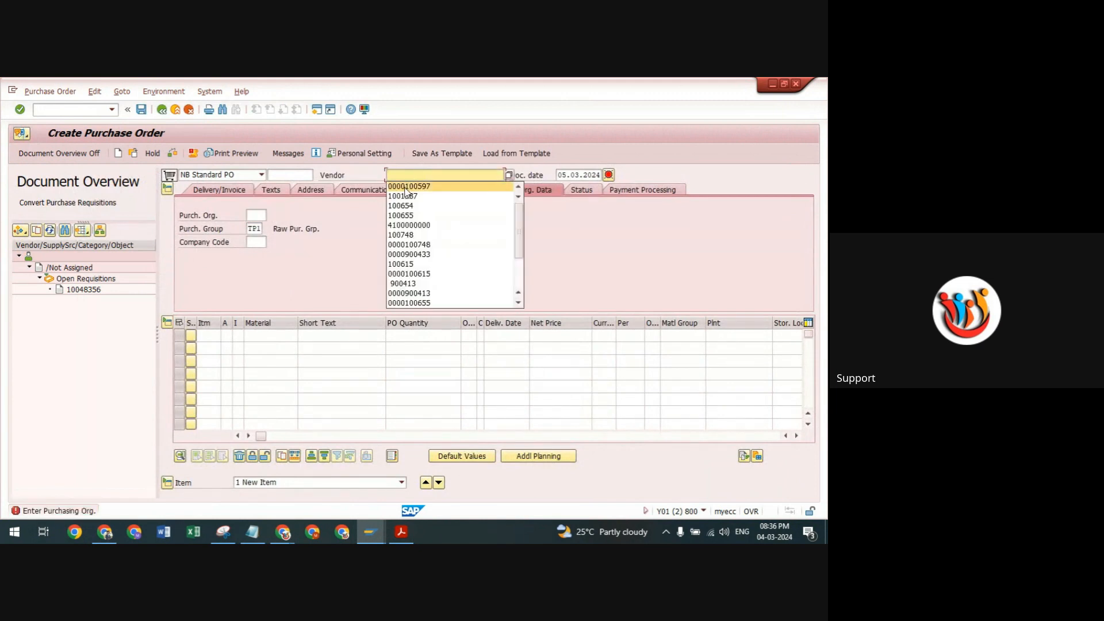
left_click(405, 187)
left_click(256, 215)
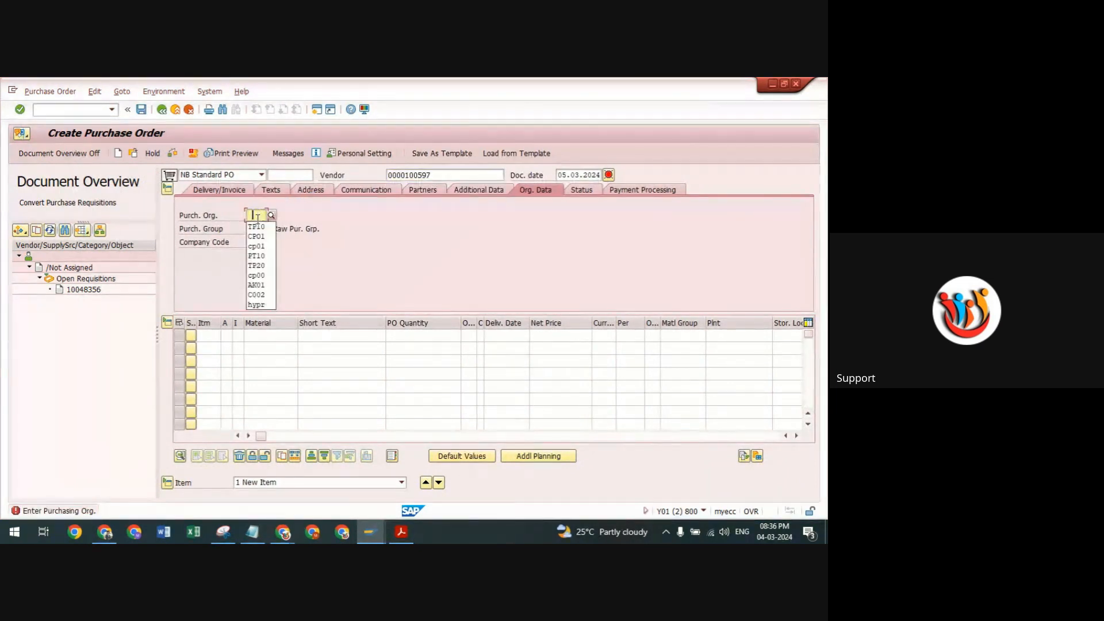
left_click(257, 225)
left_click(260, 242)
left_click(256, 251)
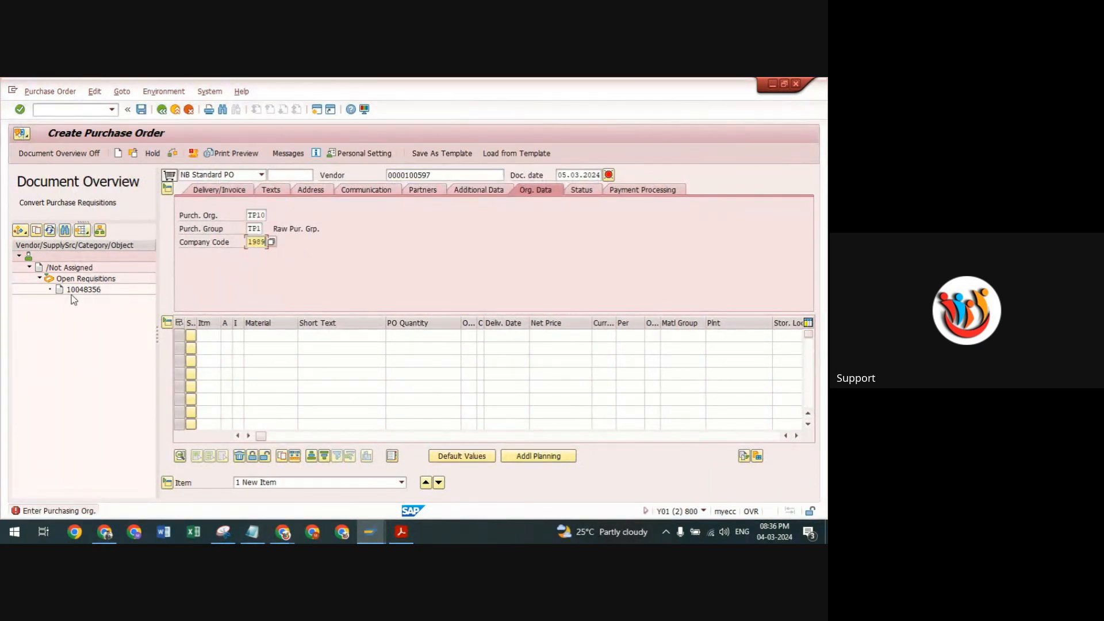
left_click(82, 290)
left_click(36, 230)
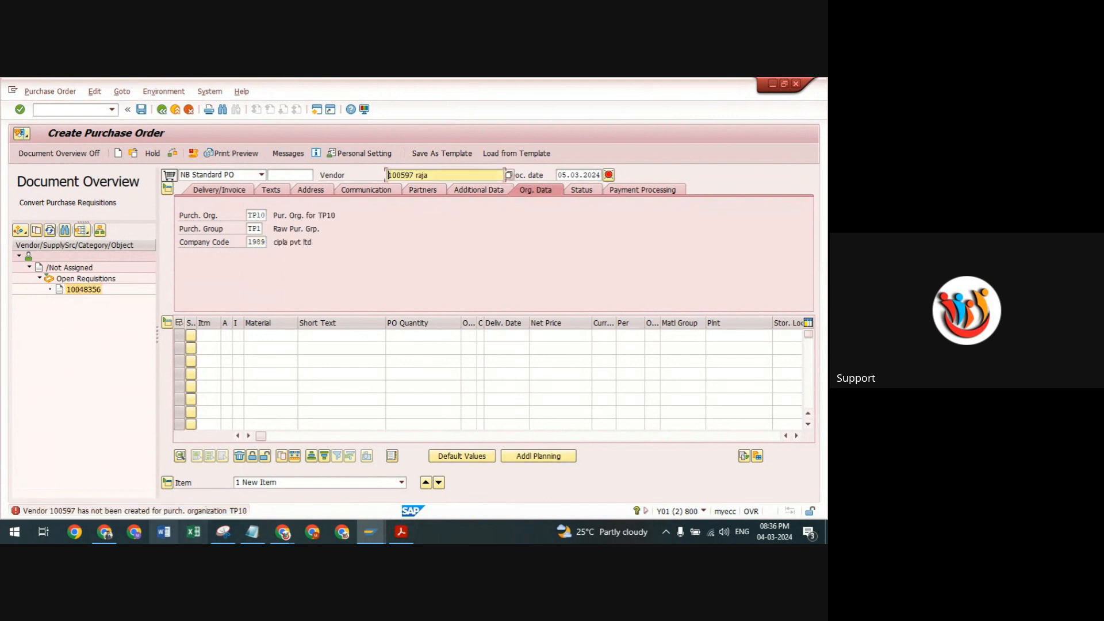
Step: Search the vendors of purchasing organization TP10 and set Yashpal Enterprise as the purchase order's vendor
left_click(510, 175)
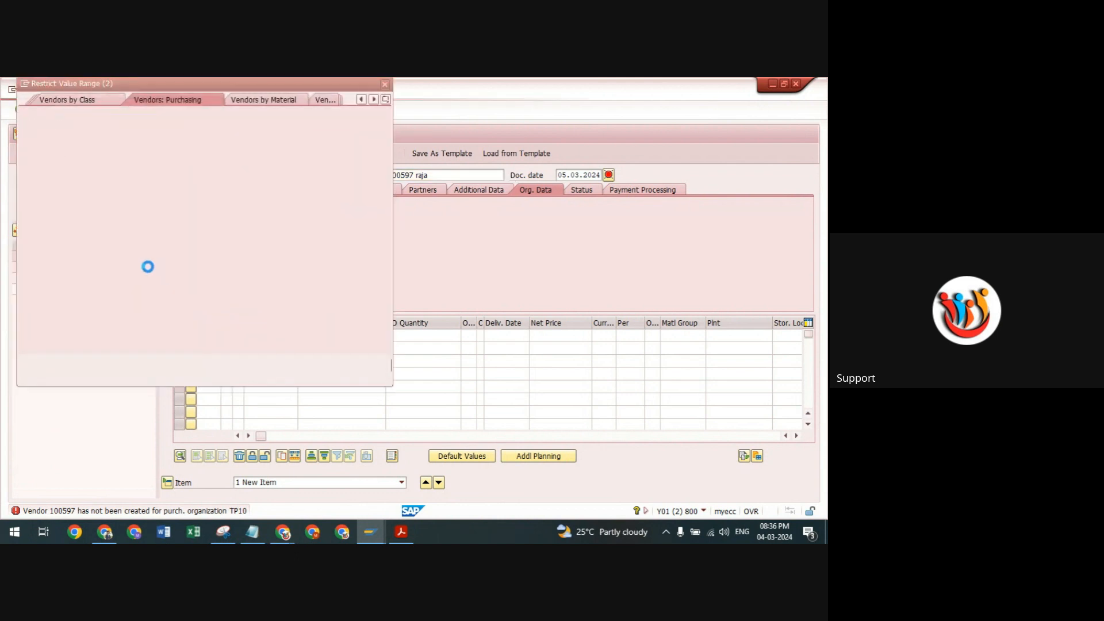
left_click(135, 228)
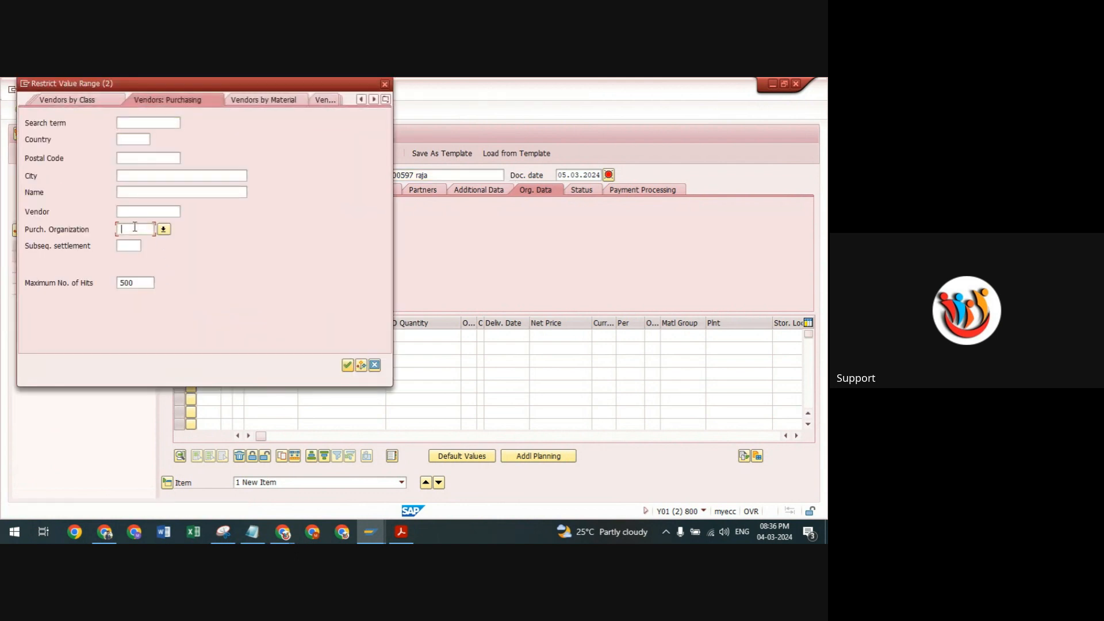
type("tp10")
key("Return")
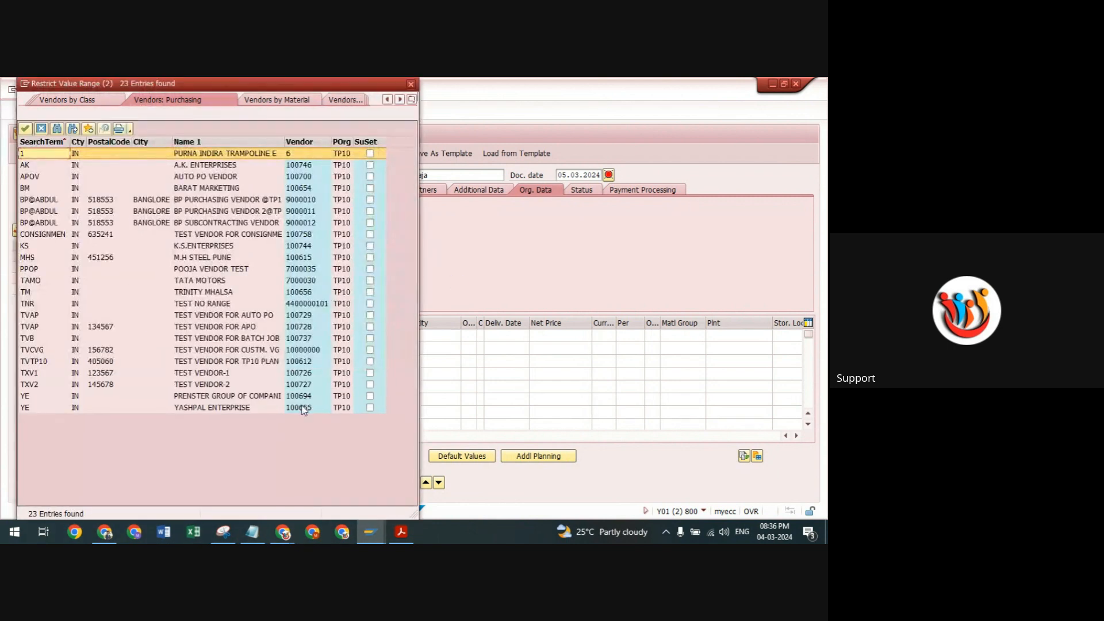
left_click(301, 407)
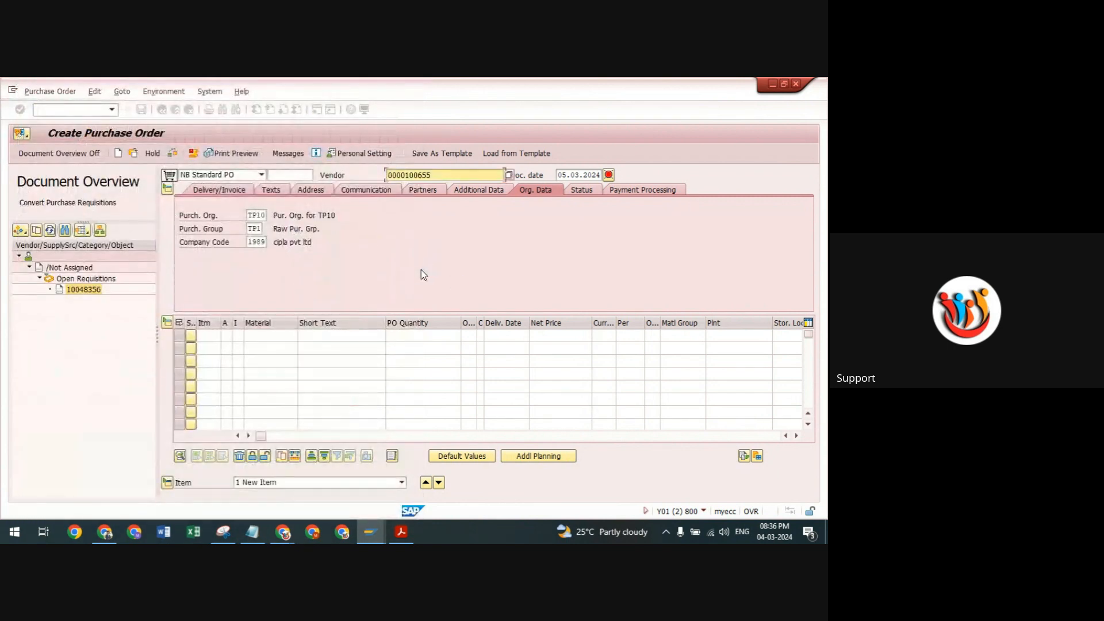
Step: Adopt the open requisition into the purchase order and set the gross price of Bearing 252530 to 50 INR
left_click(68, 288)
left_click(37, 230)
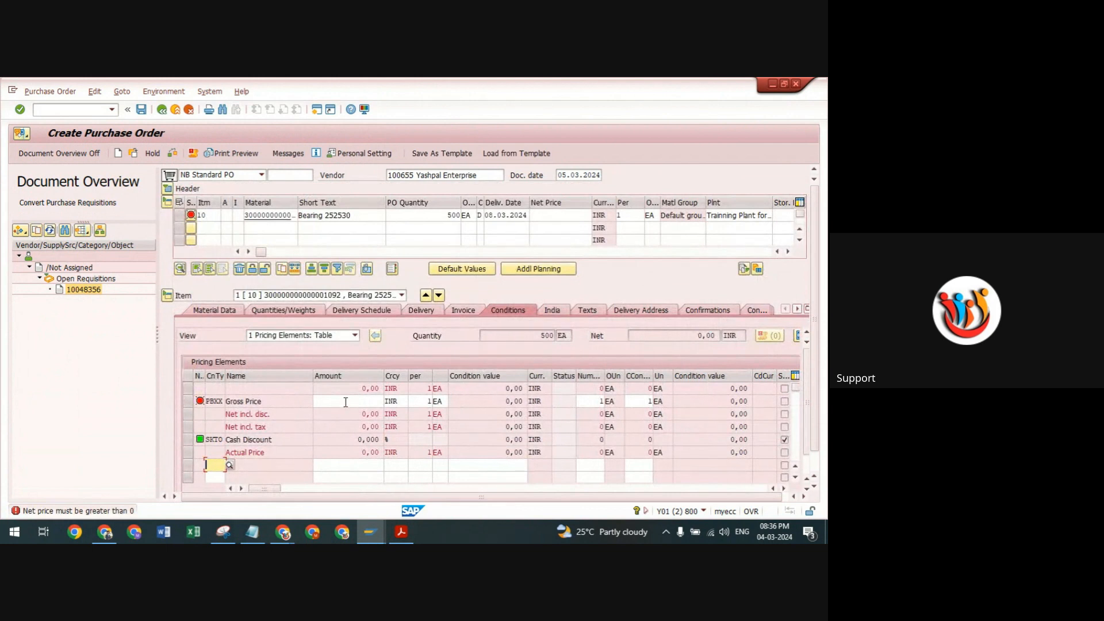
left_click(345, 402)
type("50")
key("Return")
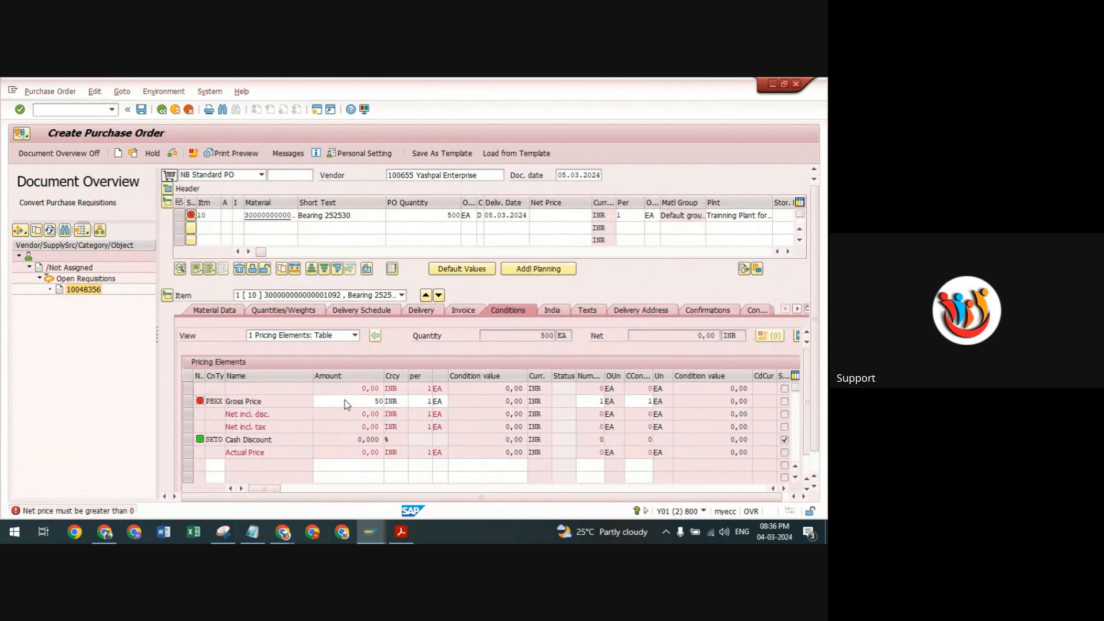
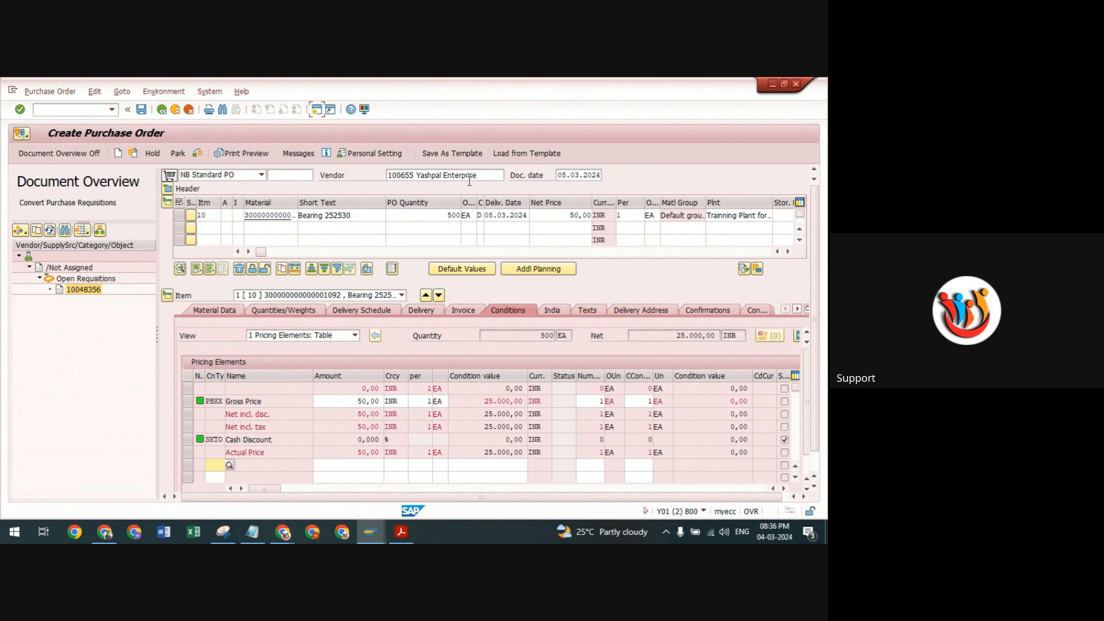
Step: Discard the purchase order without saving and leave the stock/requirements list
left_click(175, 109)
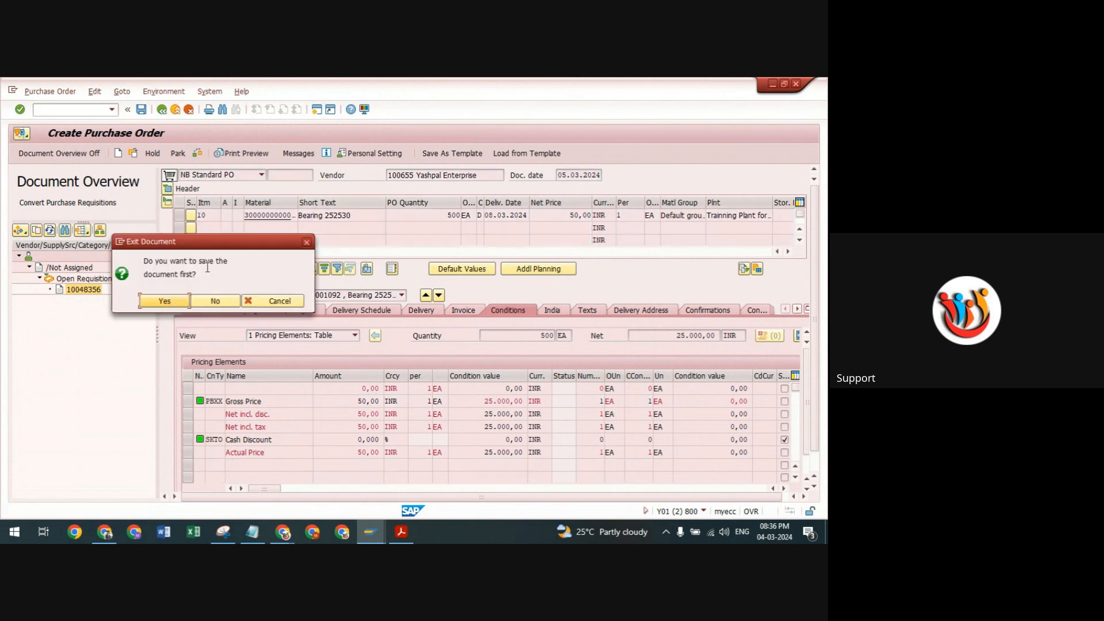
left_click(215, 301)
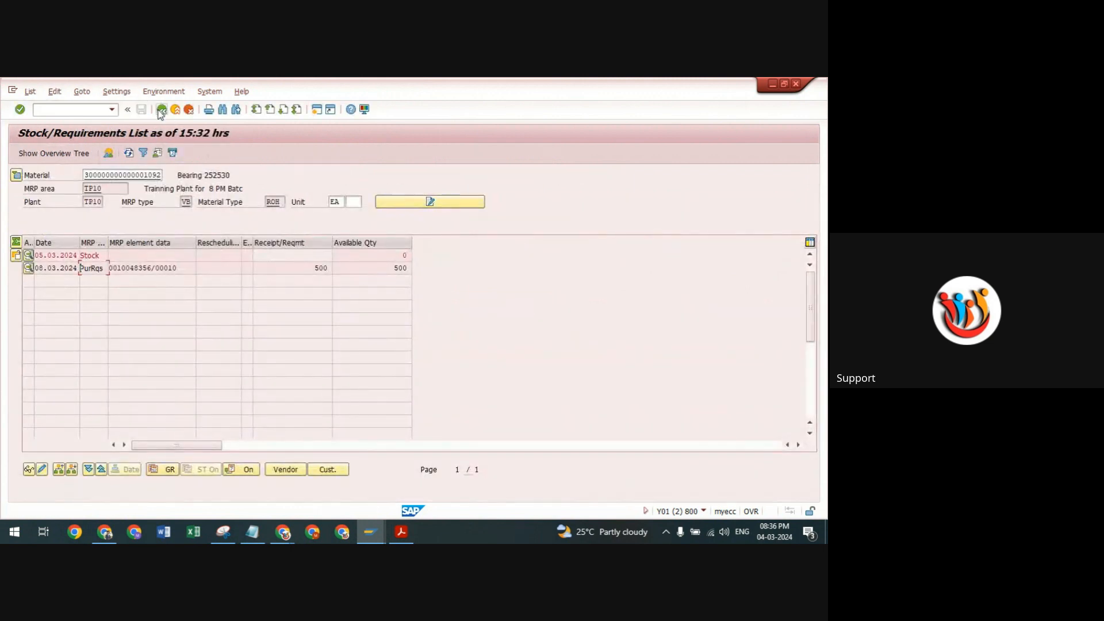
left_click(161, 110)
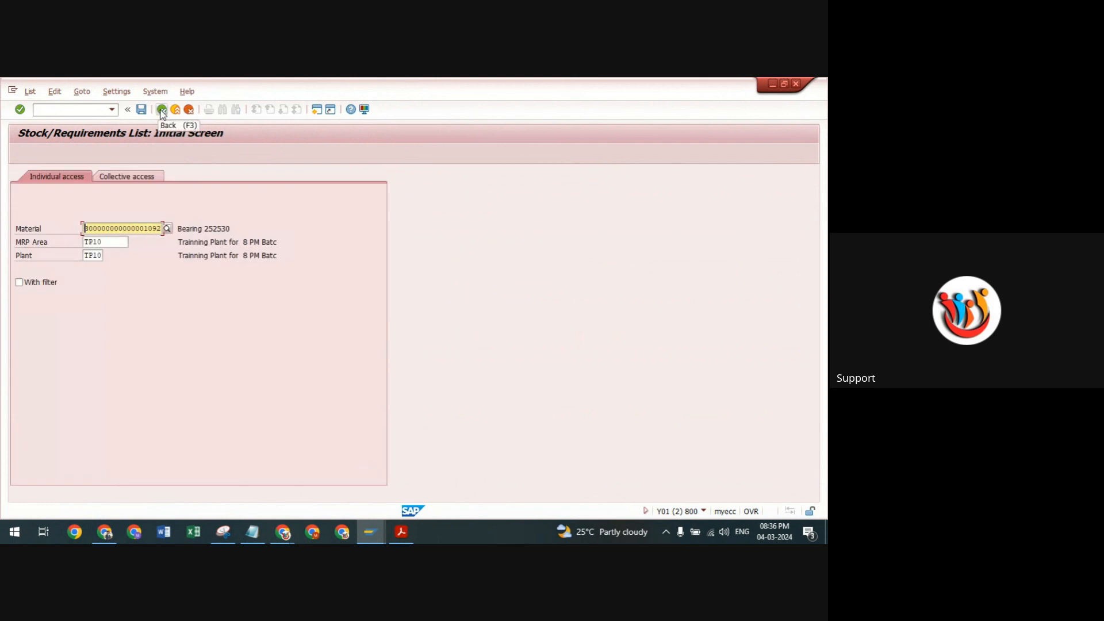
left_click(162, 110)
Step: Start a standard info record for vendor Yashpal Enterprise and material Bearing 252530 with purchasing organization TP10 and plant TP10
left_click(113, 110)
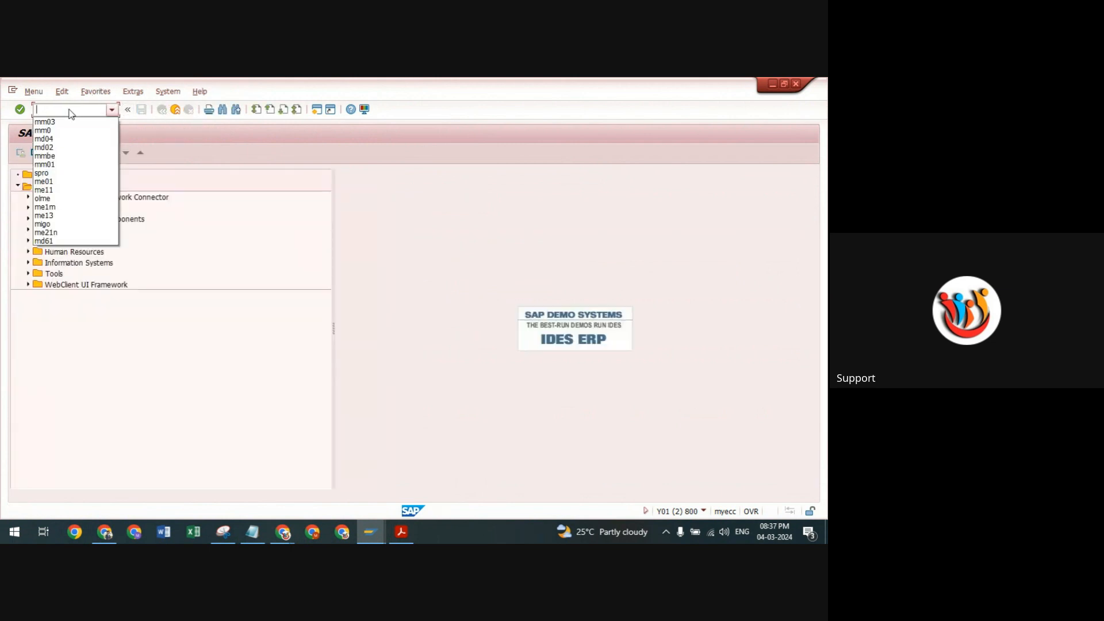
left_click(70, 110)
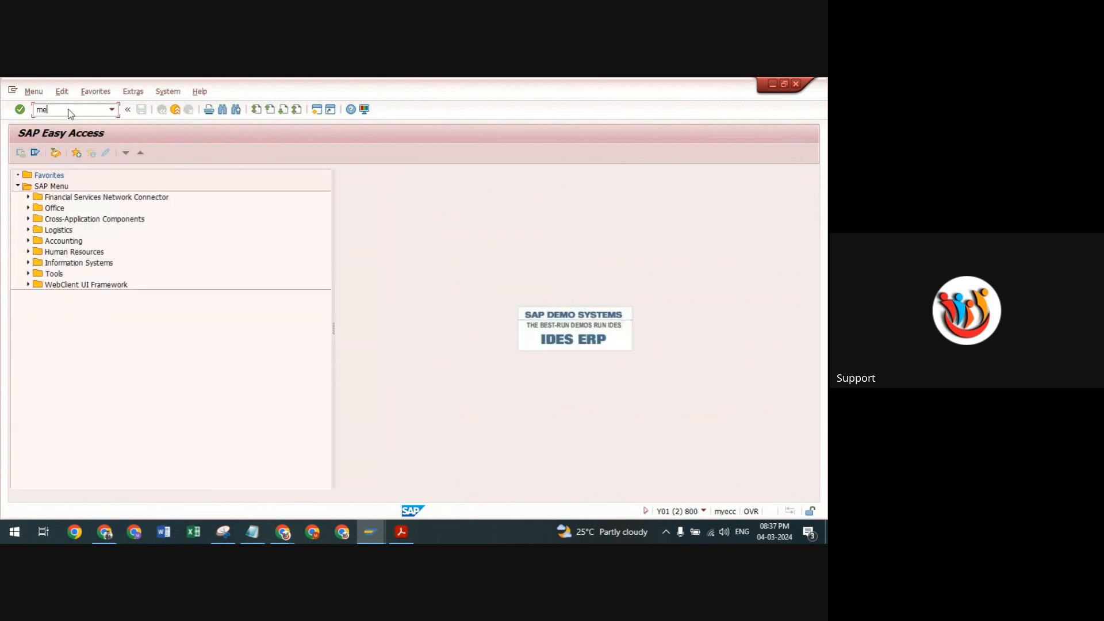
key("Return")
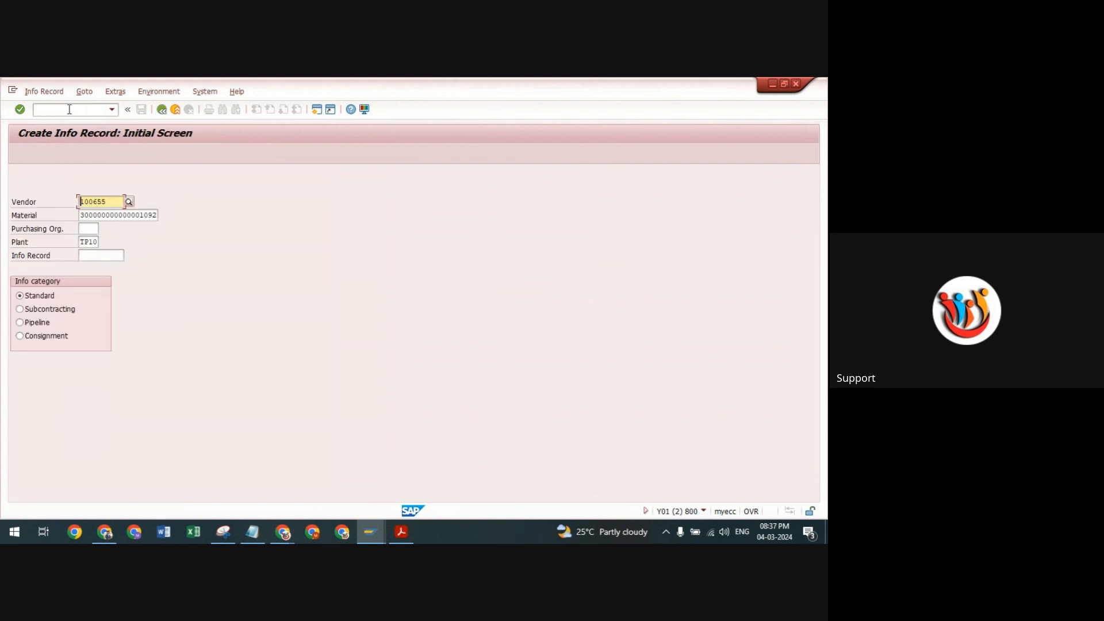
left_click(96, 229)
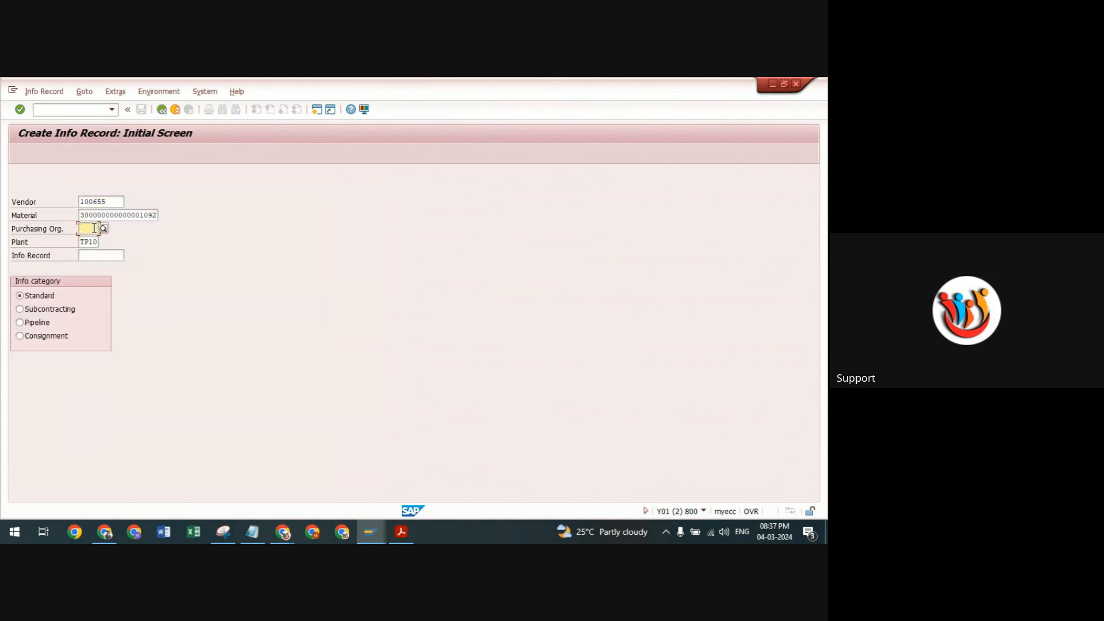
left_click(88, 241)
left_click_drag(97, 229, 47, 232)
key("BackSpace")
left_click(91, 250)
key("Return")
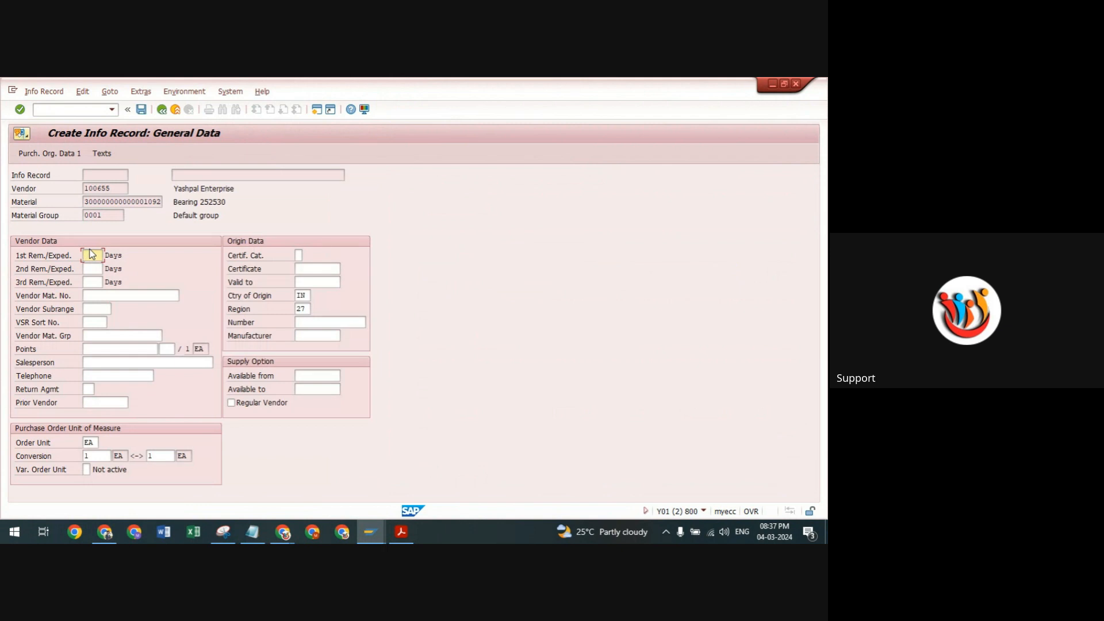
Step: Set the info record's net price to 250 INR in the purchasing organization data and save the record
key("Return")
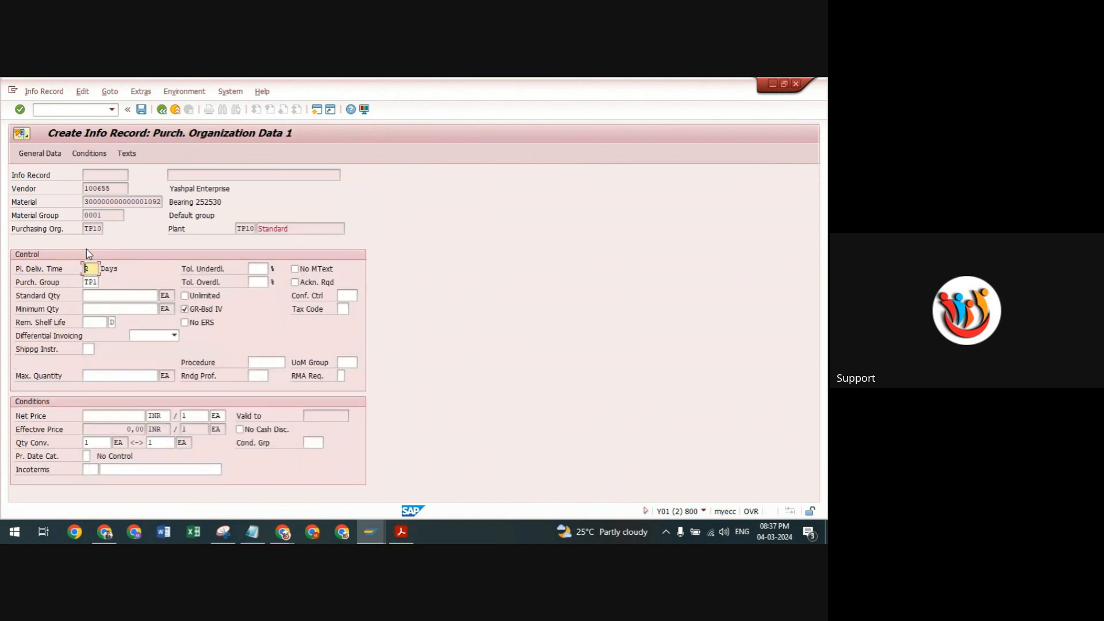
left_click(121, 415)
type("250")
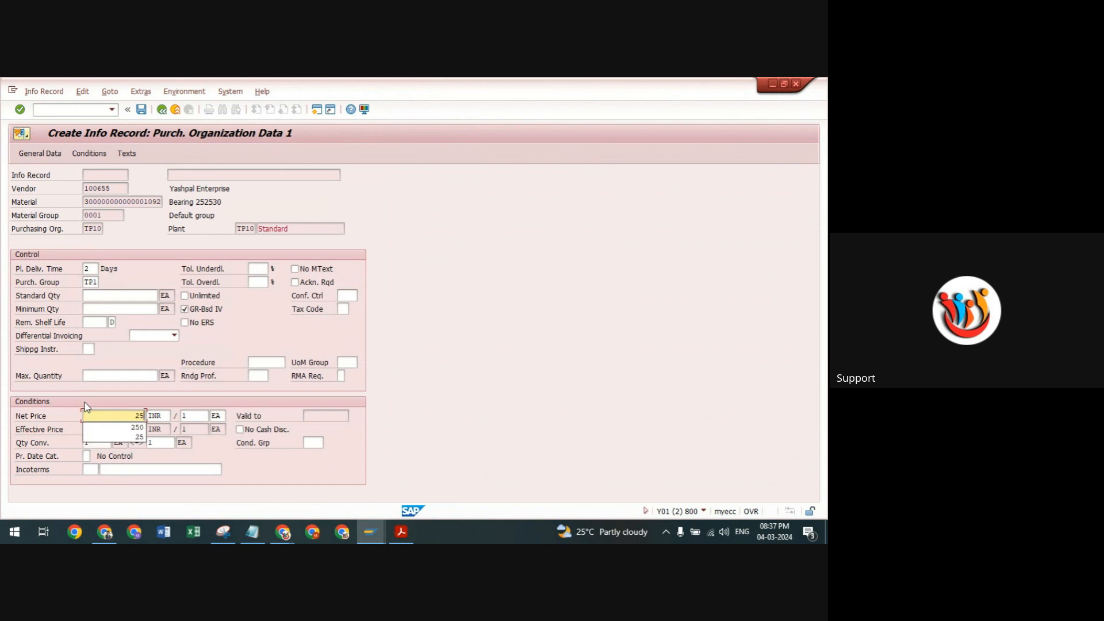
key("Return")
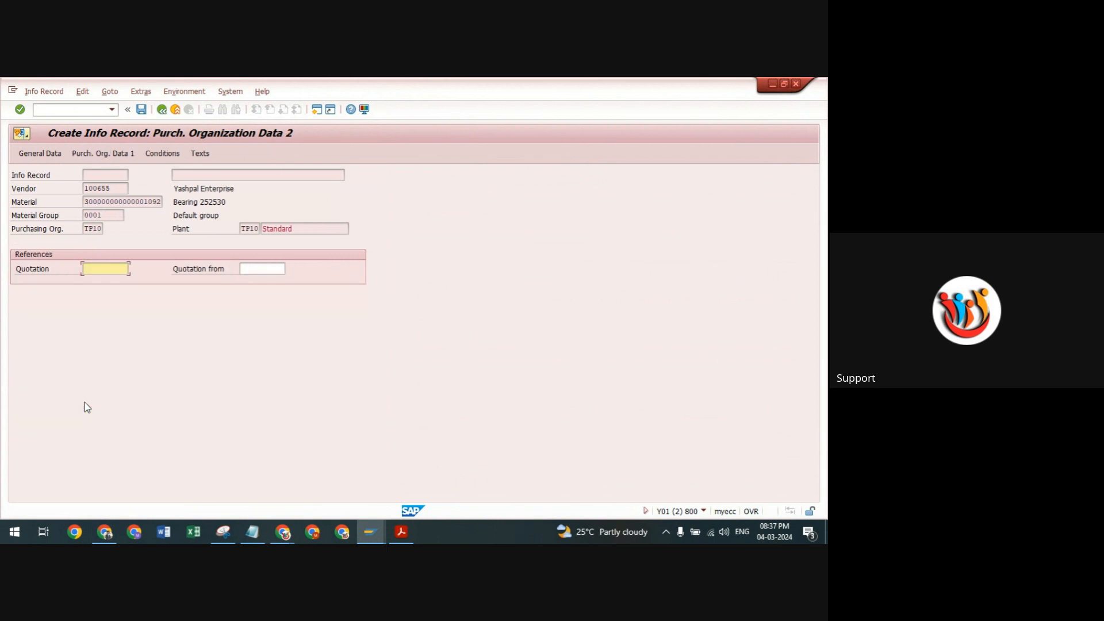
left_click(141, 110)
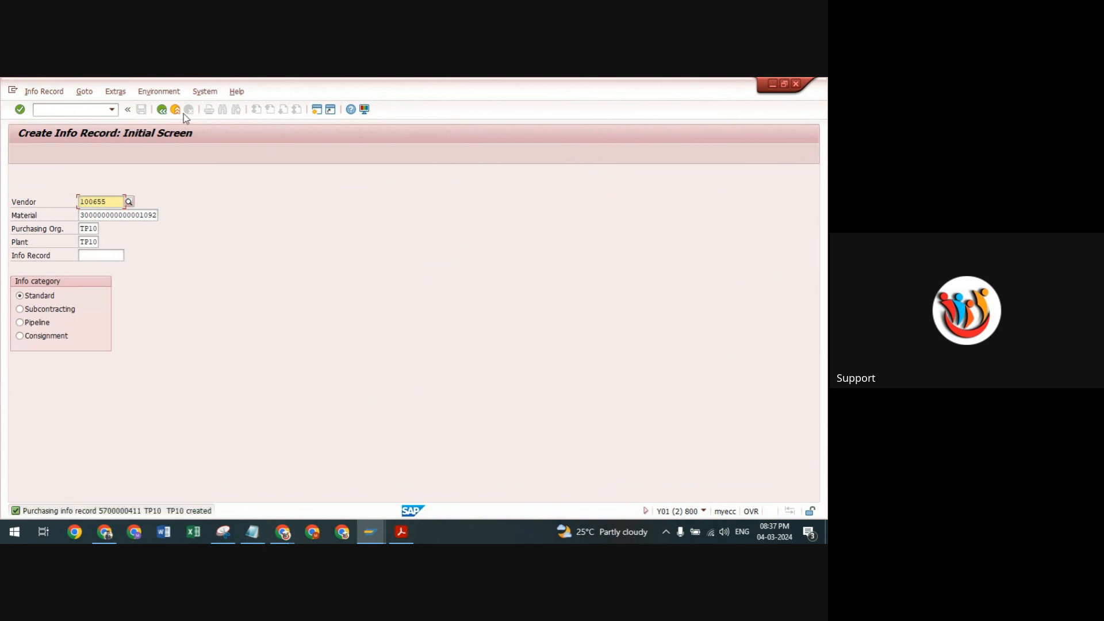
Step: Start a source list record (ME01) for Bearing 252530 in plant TP10, valid 05.03.2024 to 05.09.2024, with vendor Yashpal Enterprise
left_click(66, 113)
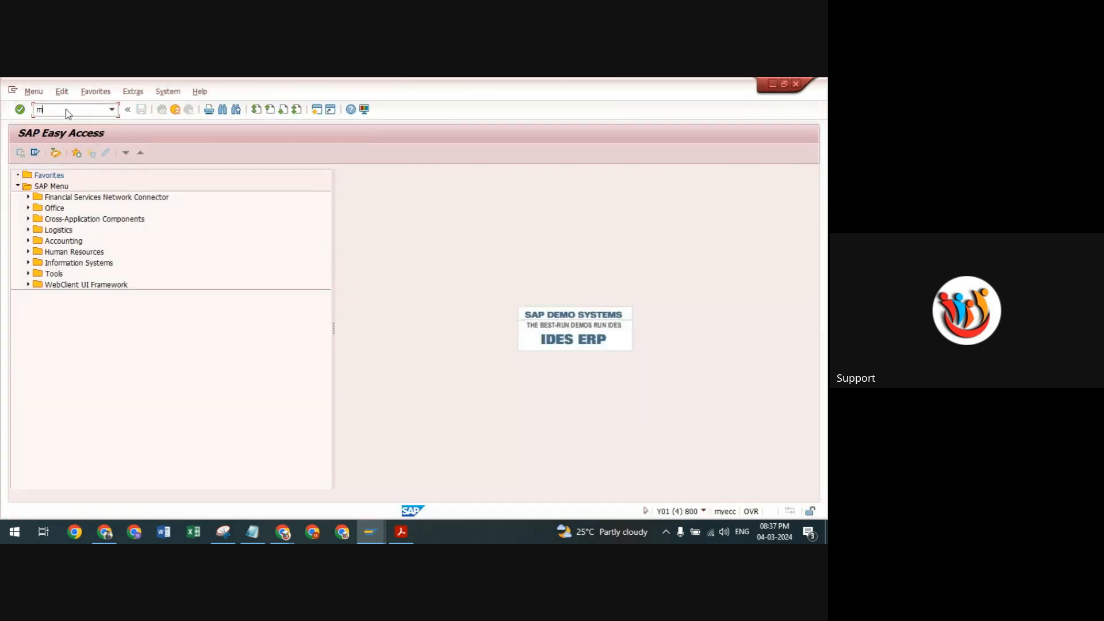
key("Return")
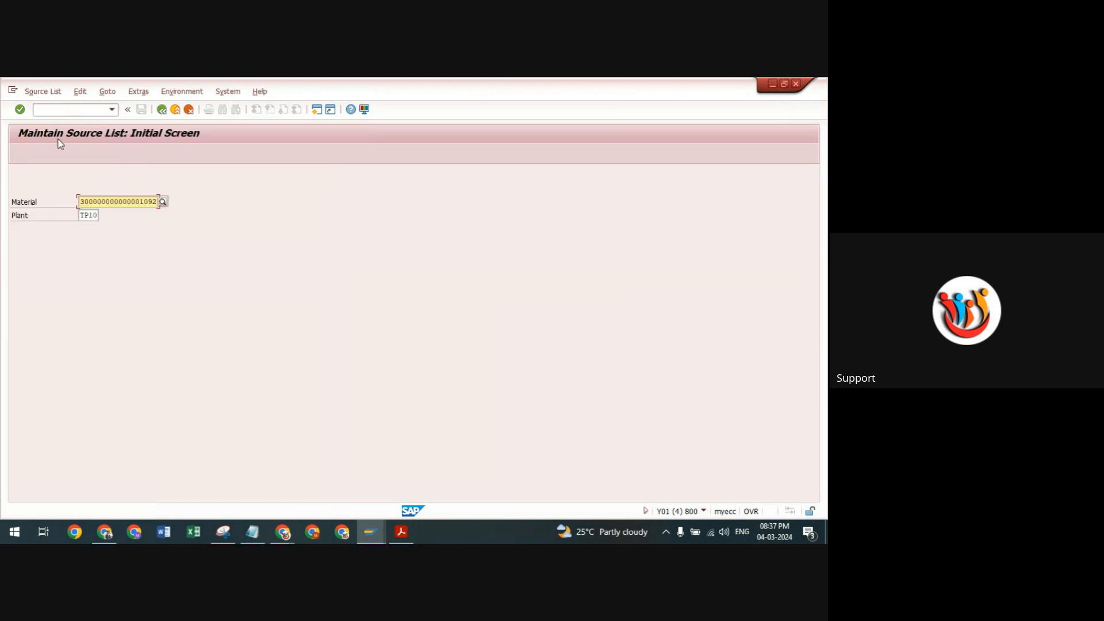
key("Return")
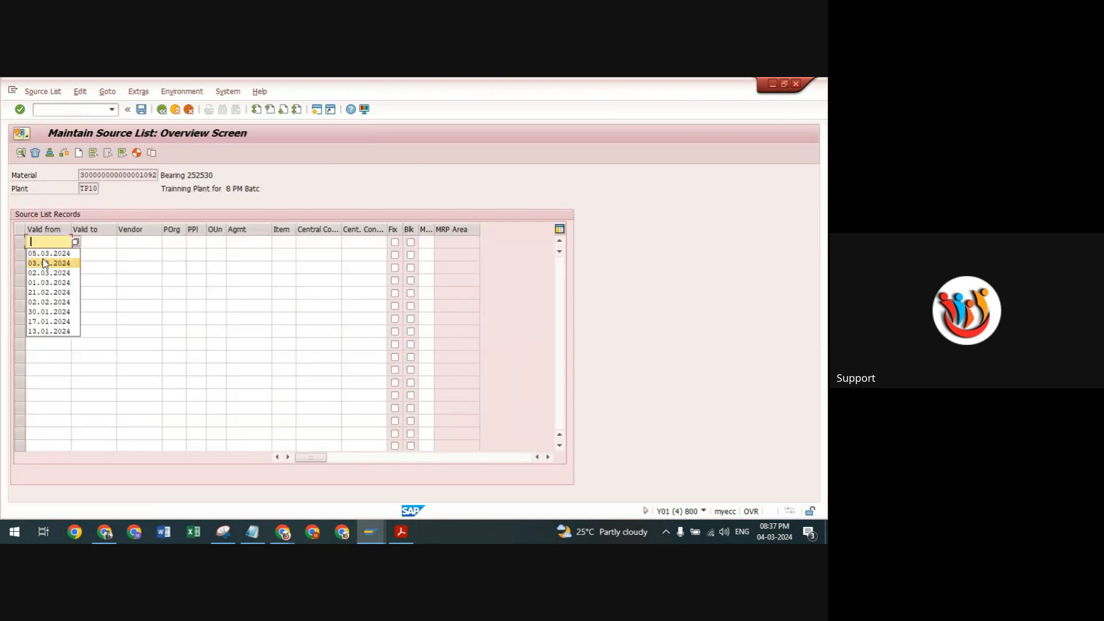
left_click(46, 253)
left_click(92, 241)
left_click(96, 253)
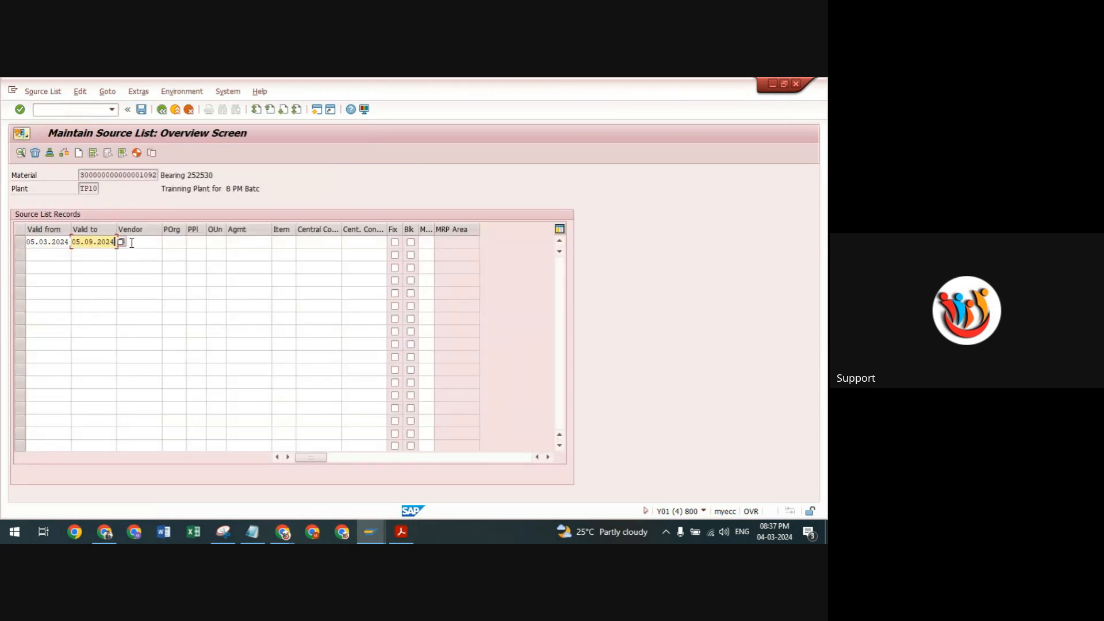
left_click(137, 242)
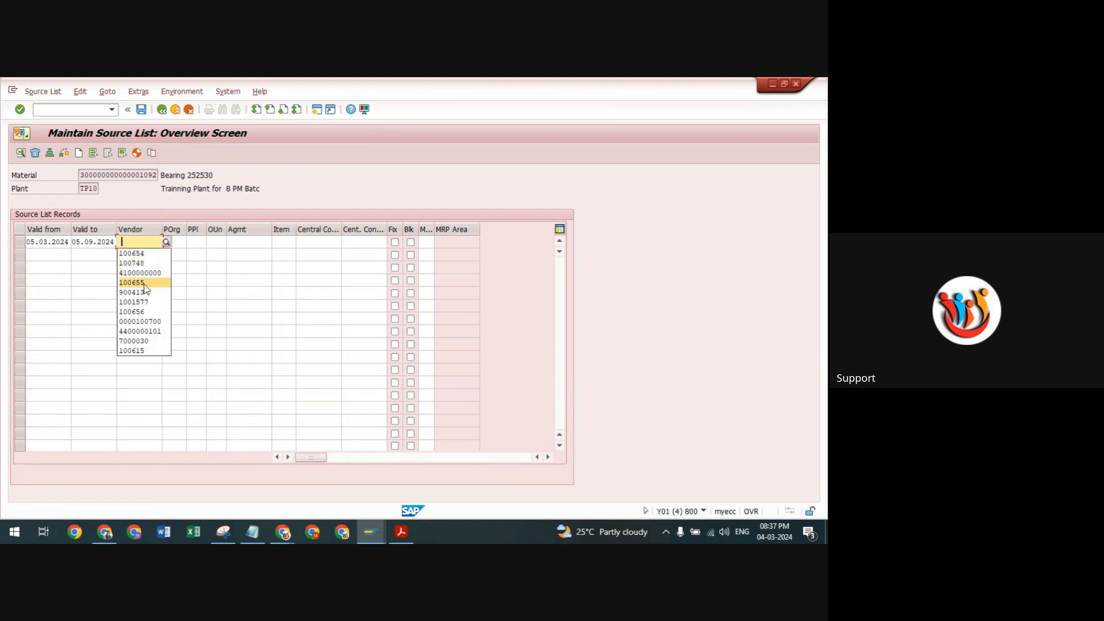
left_click(144, 282)
Step: Check the open info record and material master sessions, and set the source list record's purchasing organization to TP10
mouse_move(378, 525)
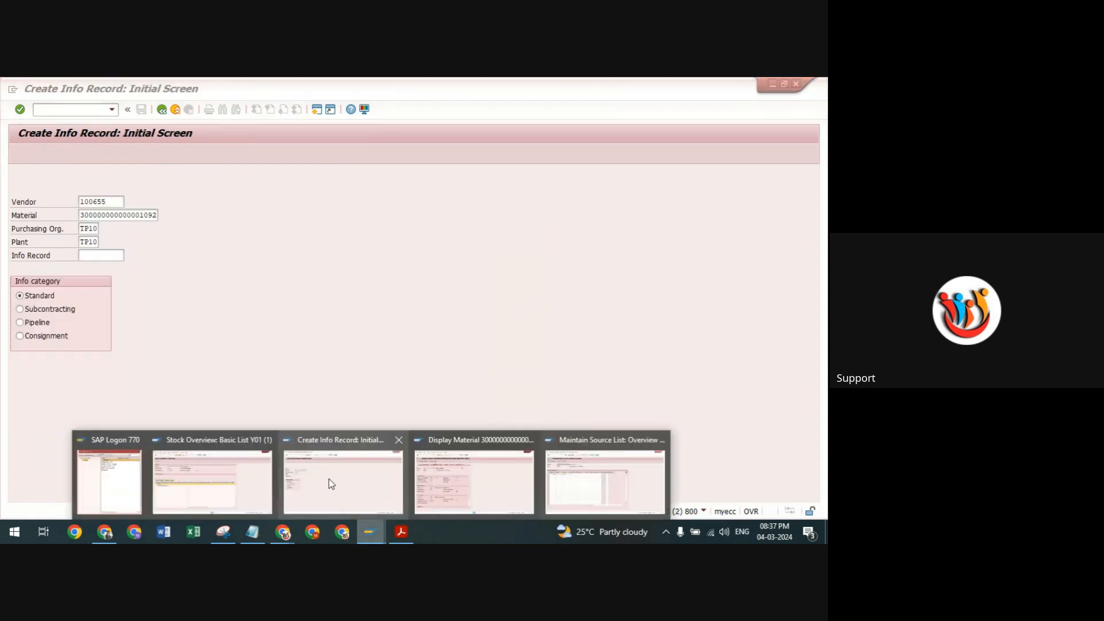
left_click(331, 486)
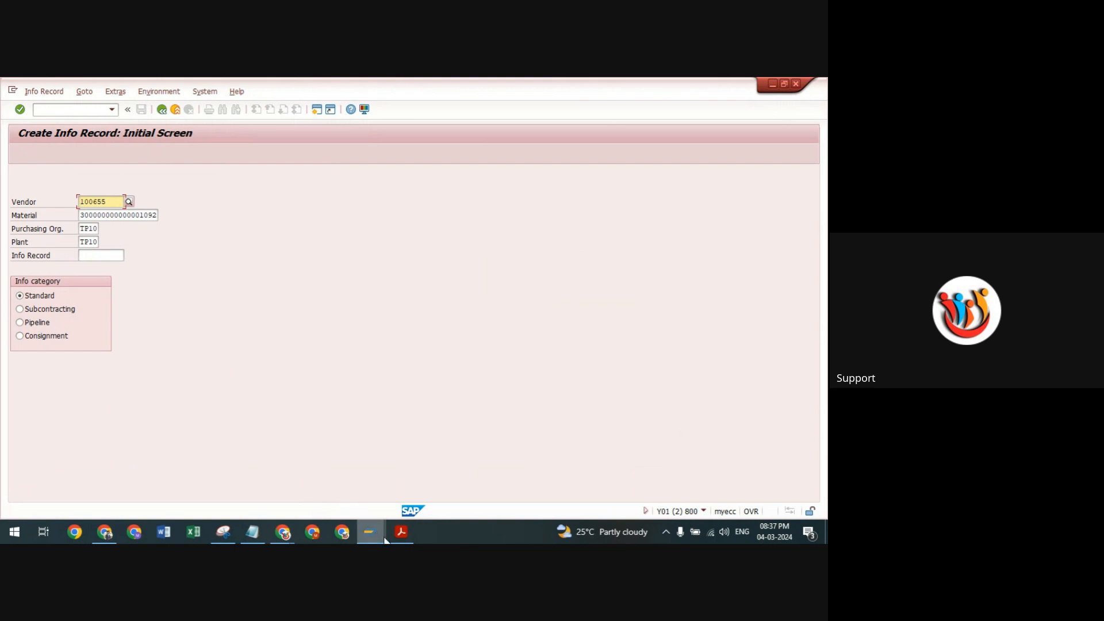
mouse_move(371, 531)
left_click(440, 464)
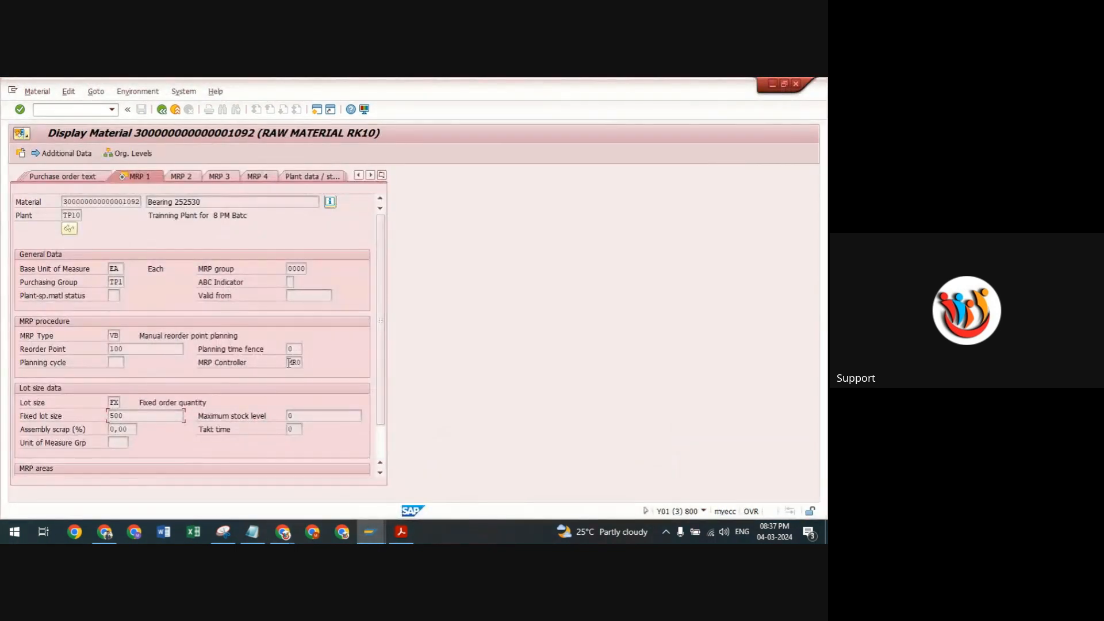
mouse_move(366, 530)
left_click(563, 478)
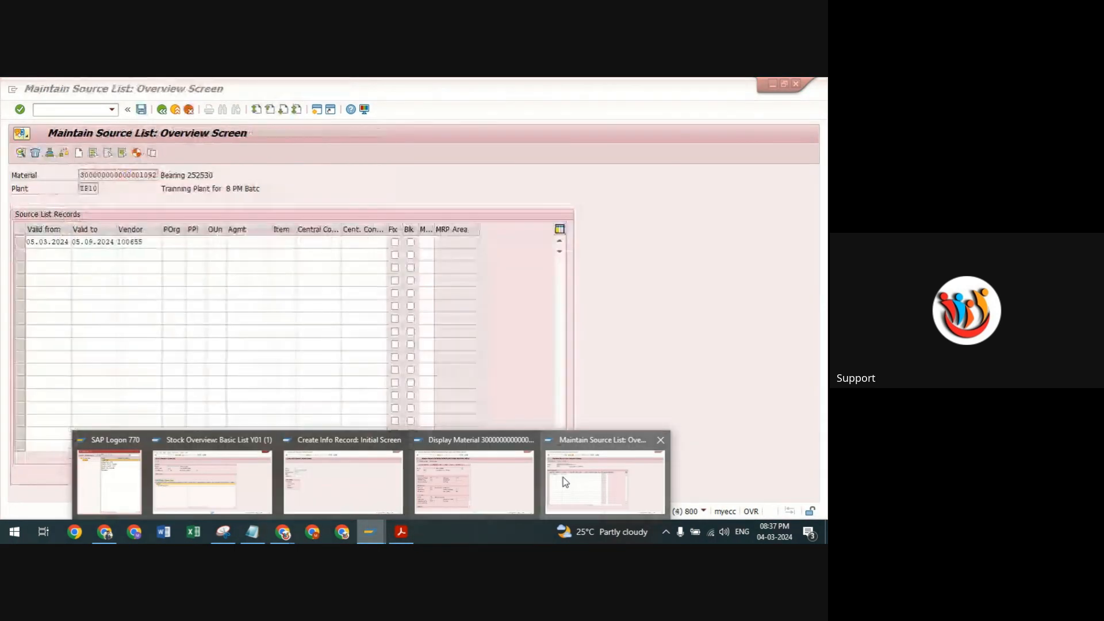
left_click(174, 242)
left_click(173, 253)
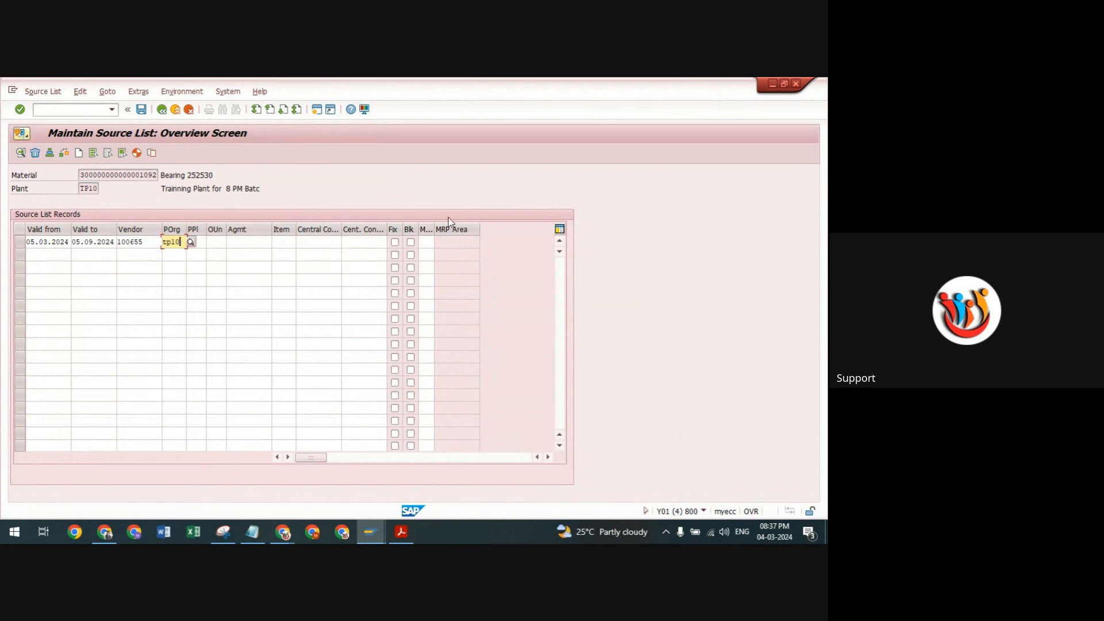
Step: Set the source list record's MRP usage to 1, Record relevant to MRP, save the source list and leave the transaction
left_click_drag(434, 227, 454, 229)
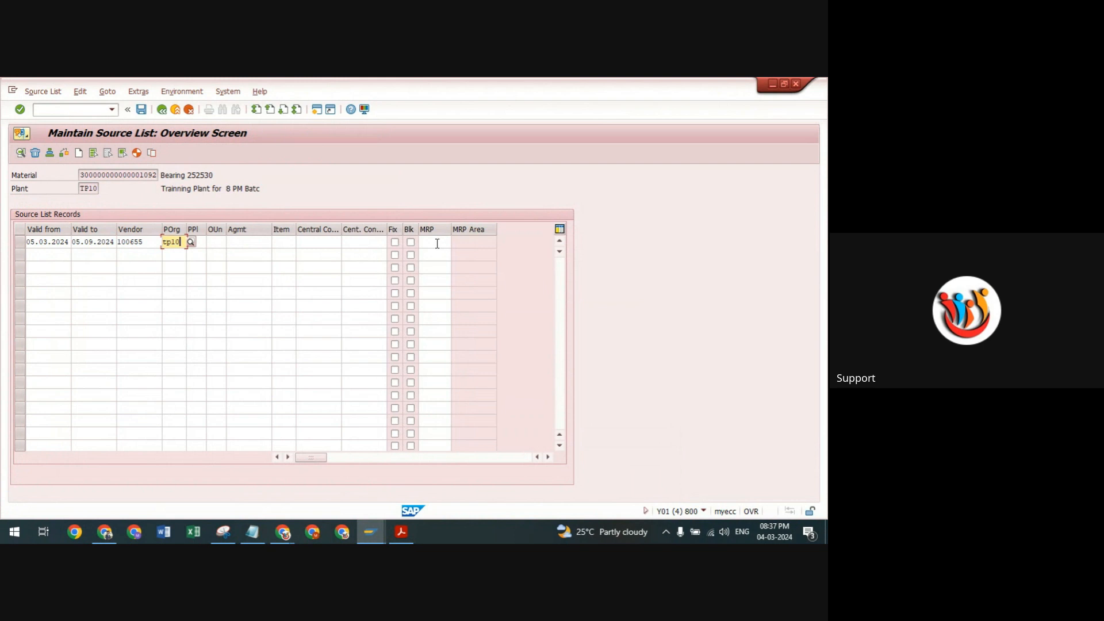
left_click(437, 243)
left_click(456, 241)
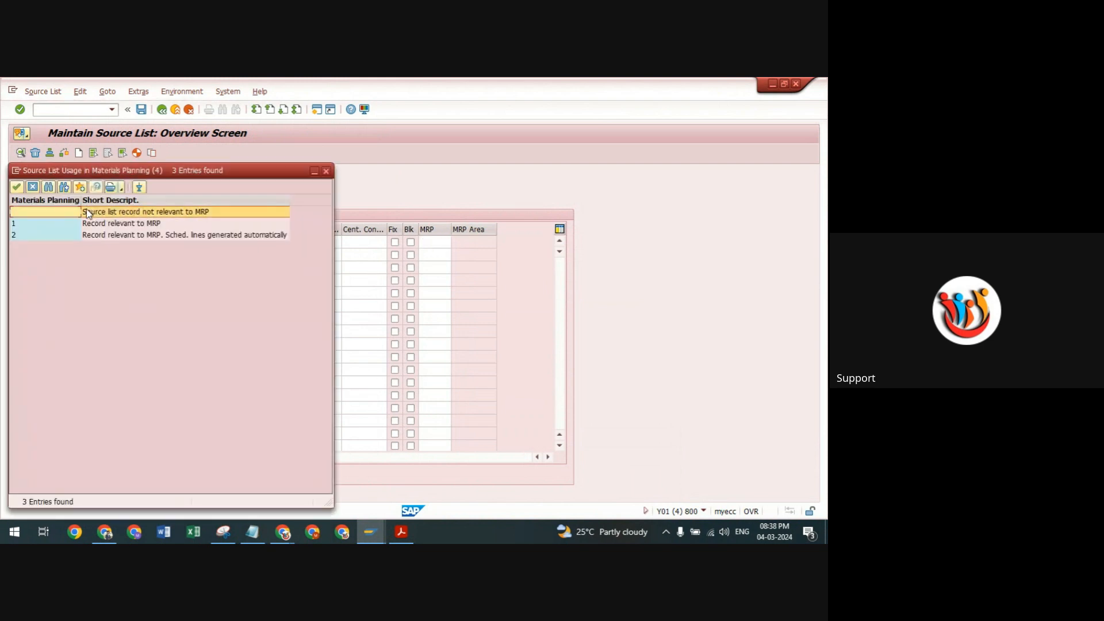
left_click(16, 224)
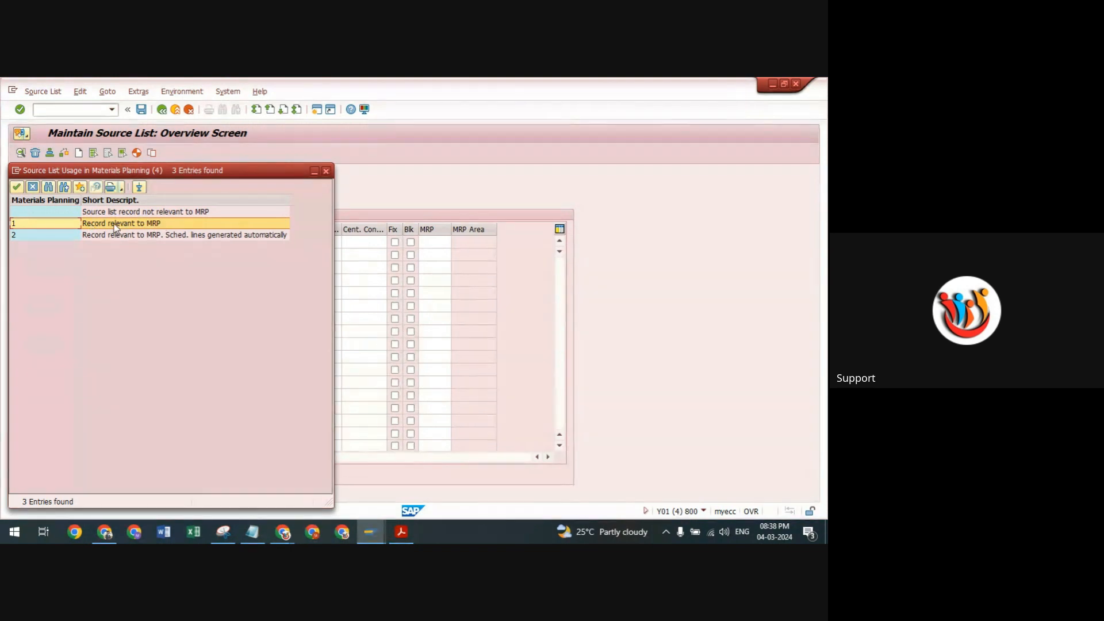
double_click(115, 228)
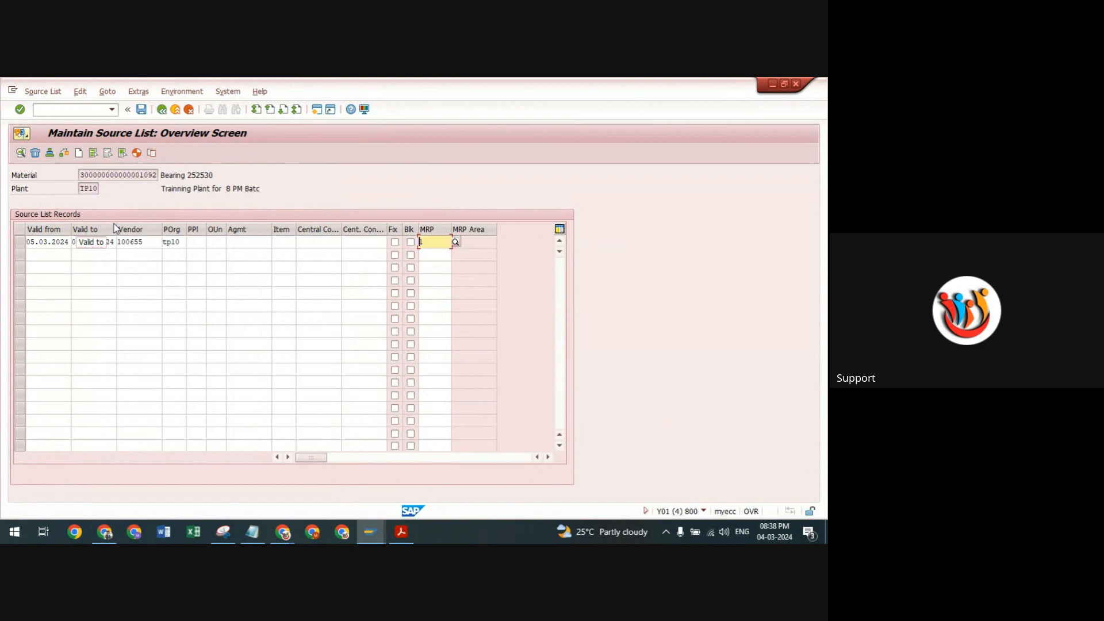
double_click(143, 241)
left_click_drag(434, 241, 313, 238)
left_click(141, 109)
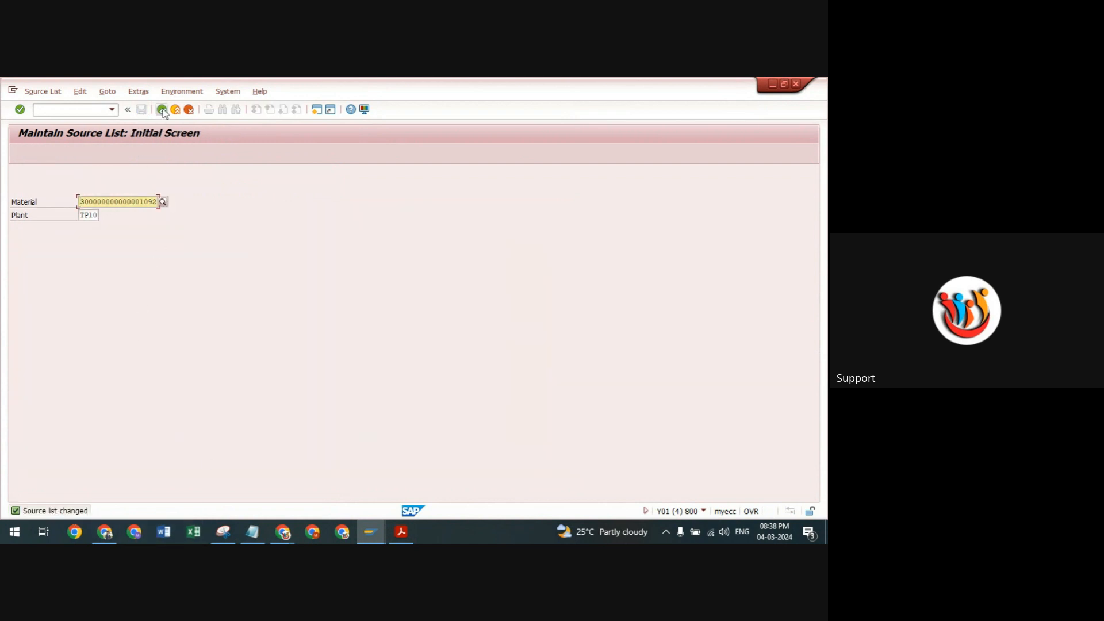
left_click(162, 110)
Step: Open the stock/requirements list (MD04) for Bearing 252530 in plant TP10
mouse_move(377, 535)
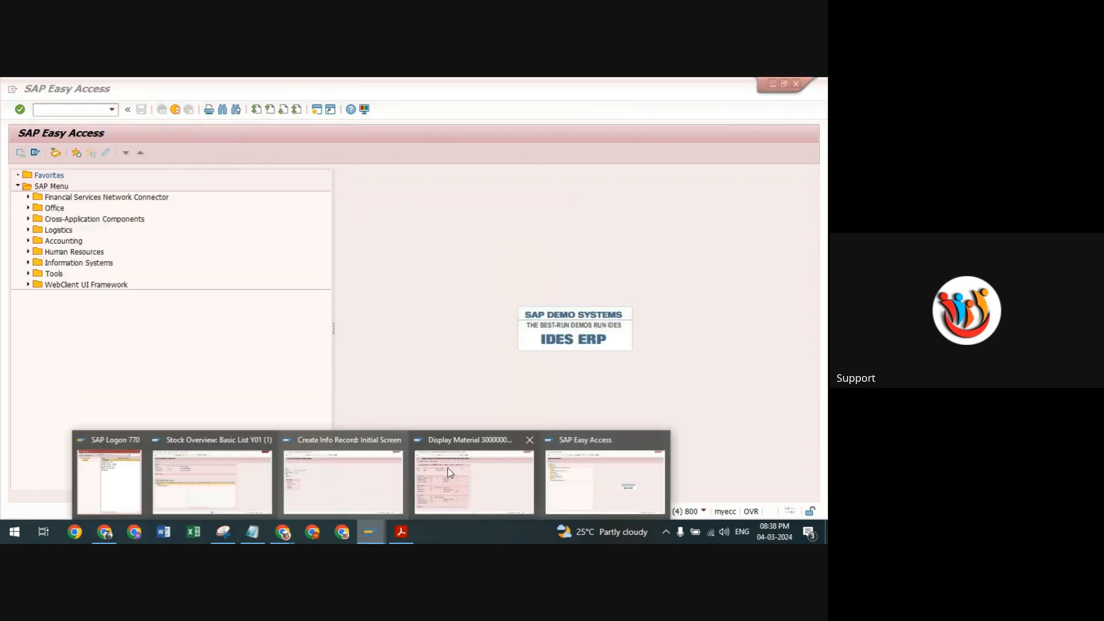
left_click(374, 480)
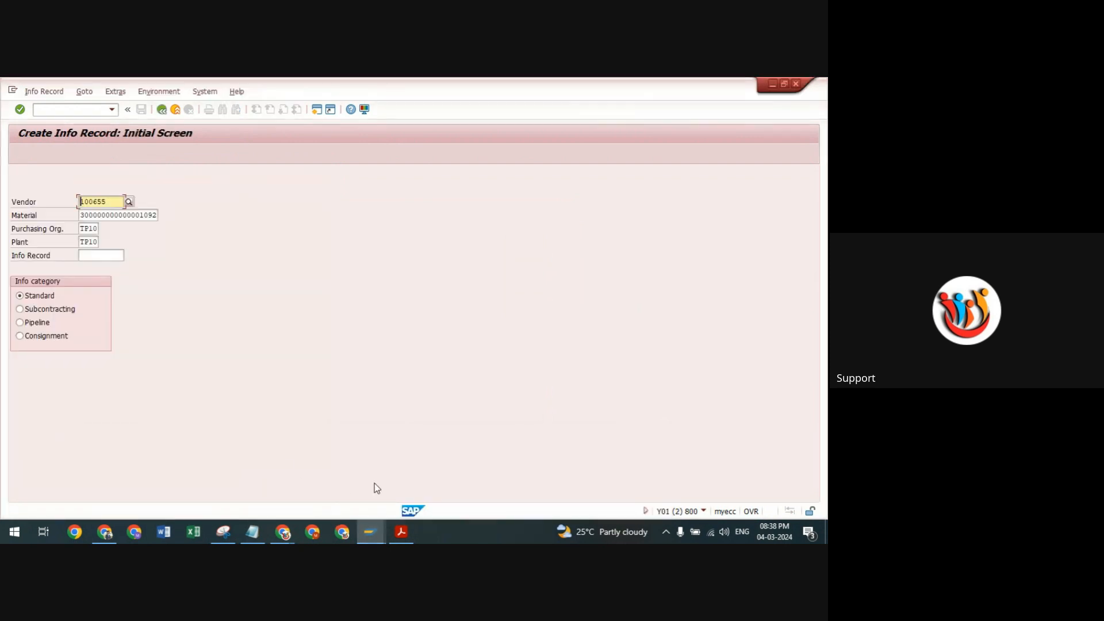
mouse_move(373, 526)
left_click(612, 435)
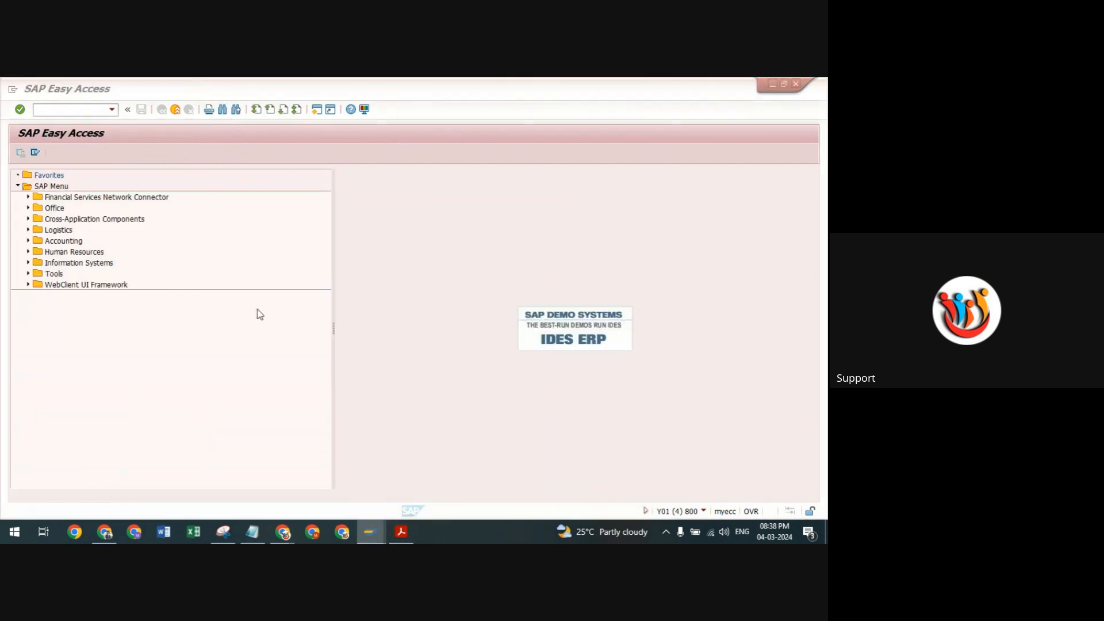
left_click(112, 110)
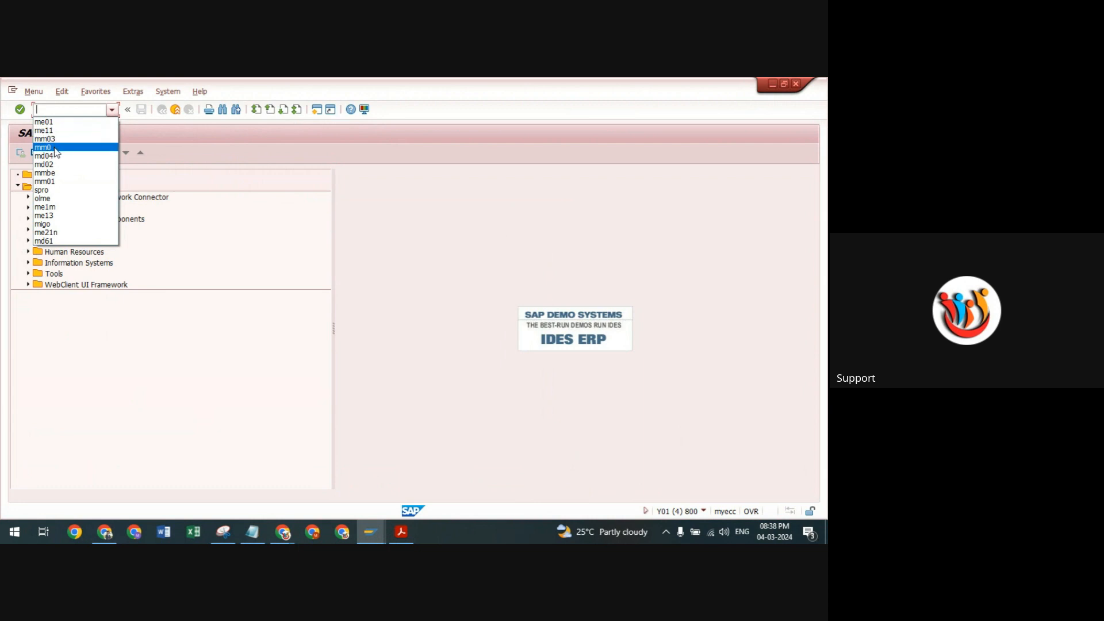
left_click(56, 157)
key("Return")
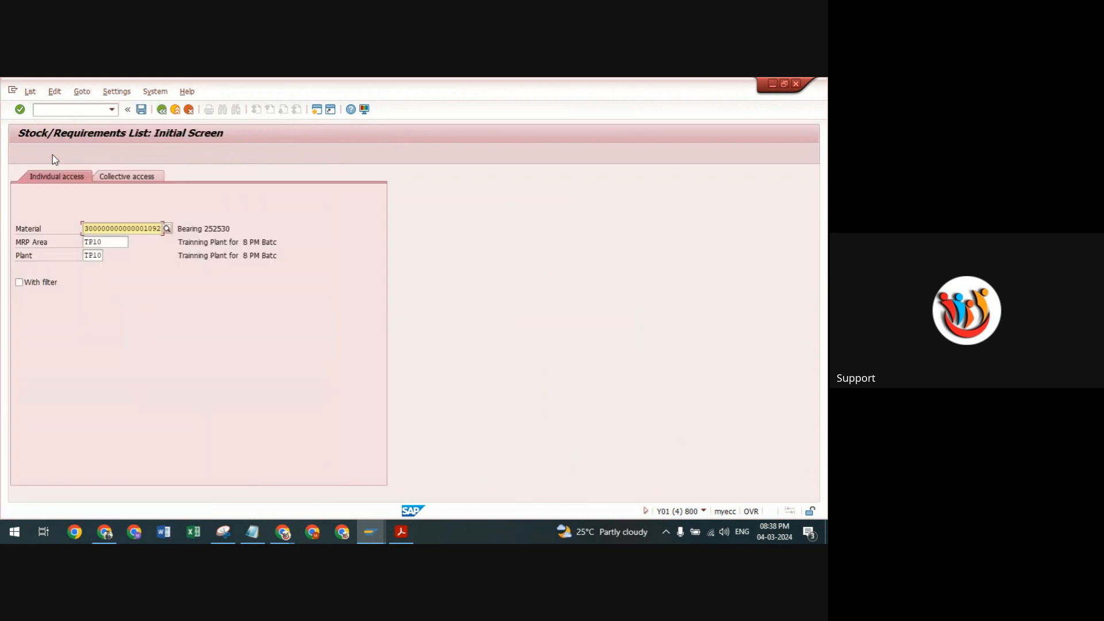
key("Return")
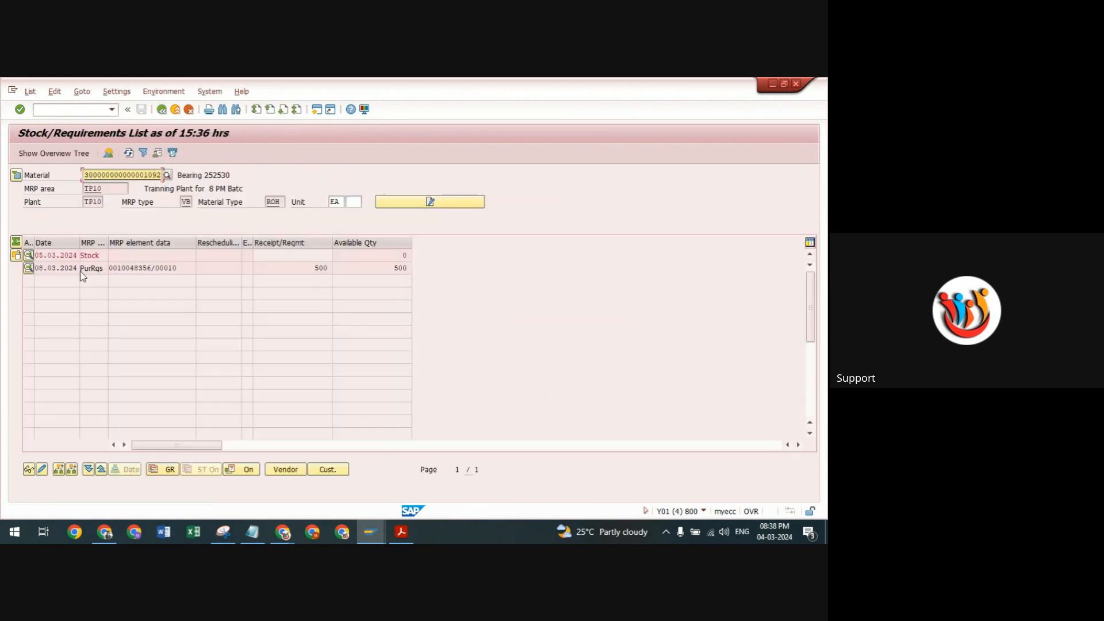
Step: Open the 08.03.2024 purchase requisition for changing, assign its source of supply and save it
double_click(133, 265)
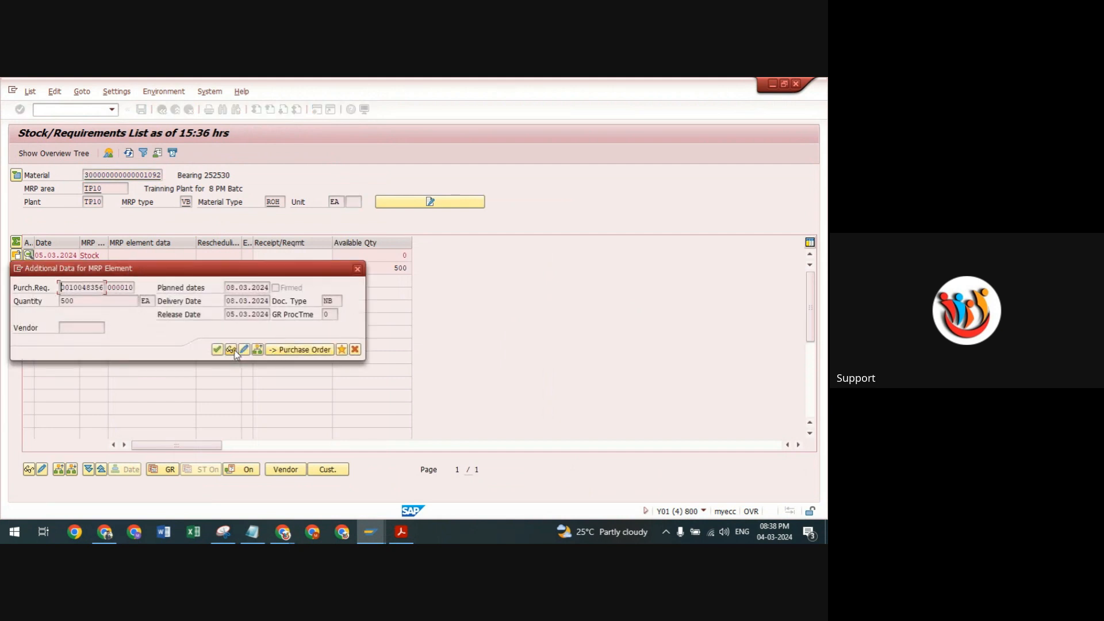
left_click(245, 351)
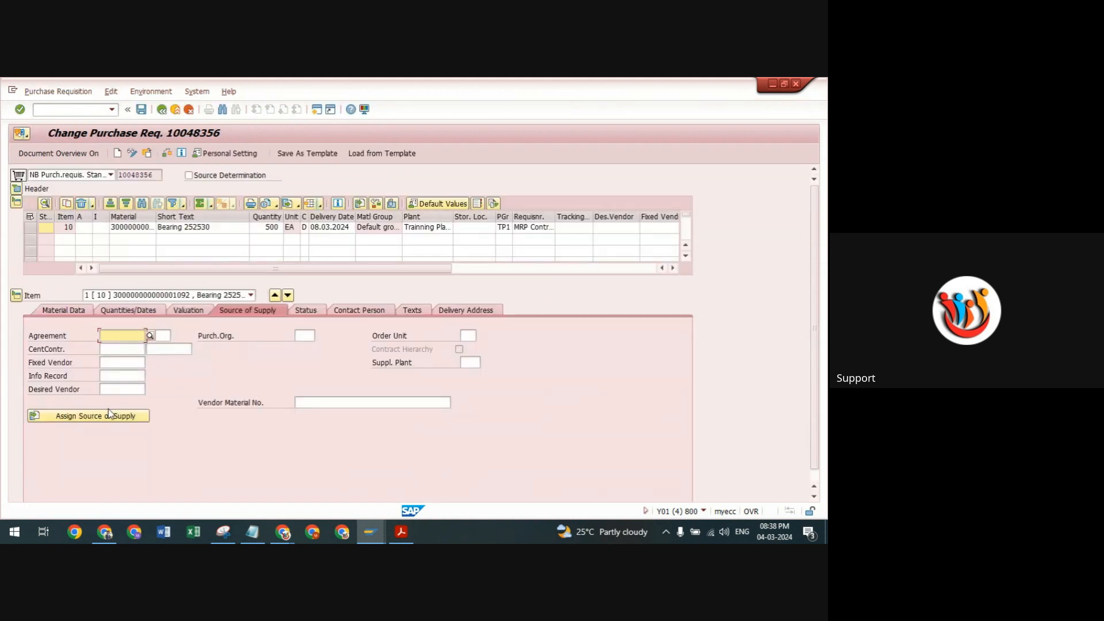
left_click(108, 414)
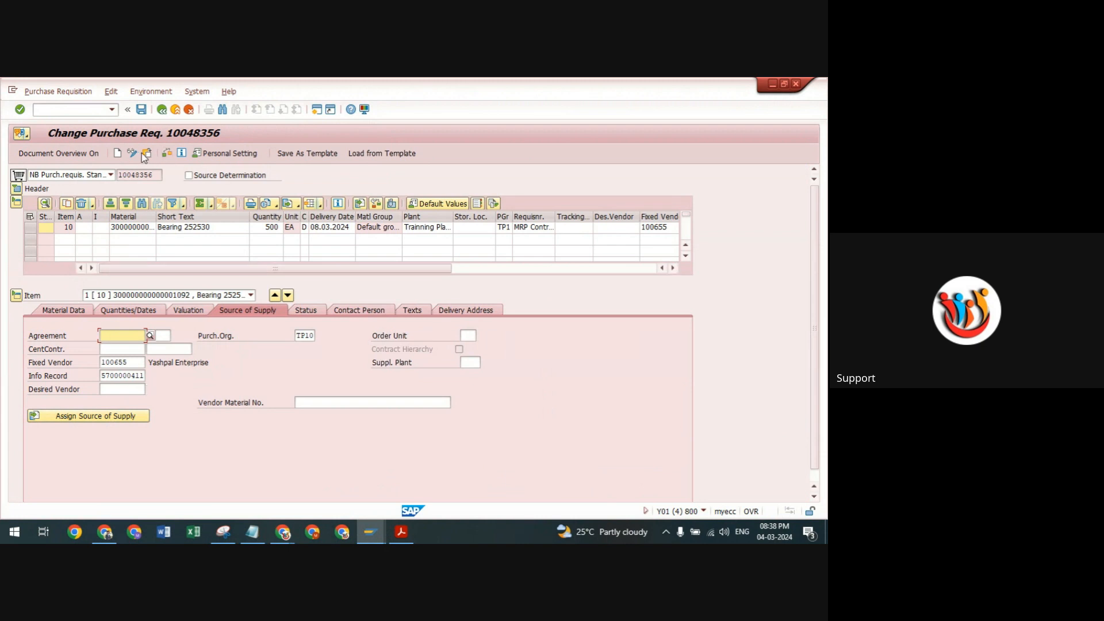
left_click(143, 110)
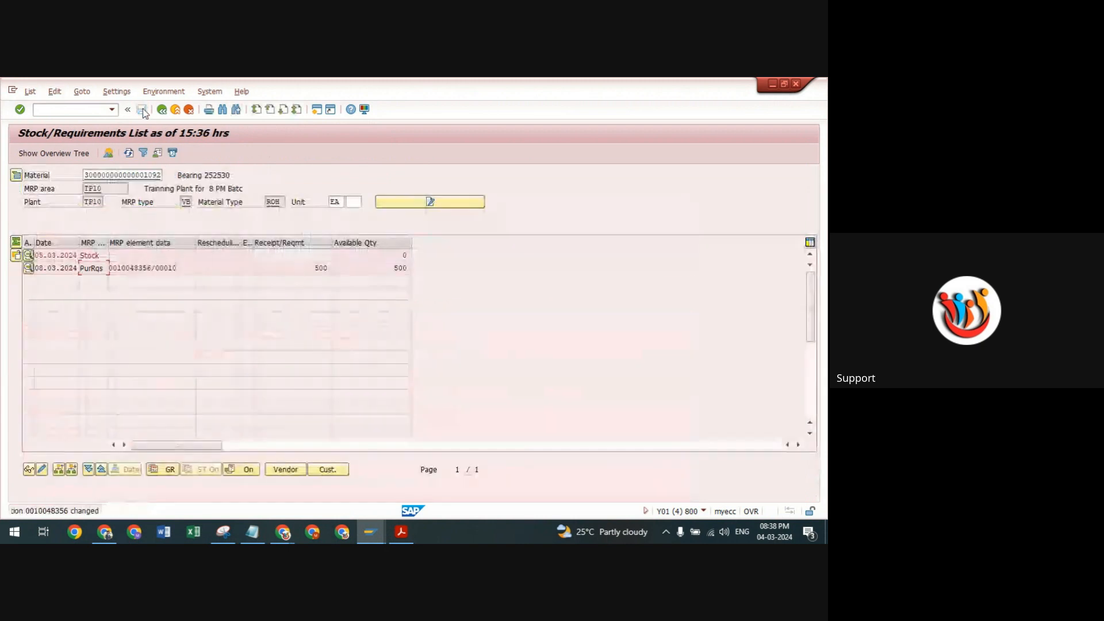
Step: Convert the purchase requisition into a purchase order by adopting the open requisition, and check the item's net price
double_click(143, 268)
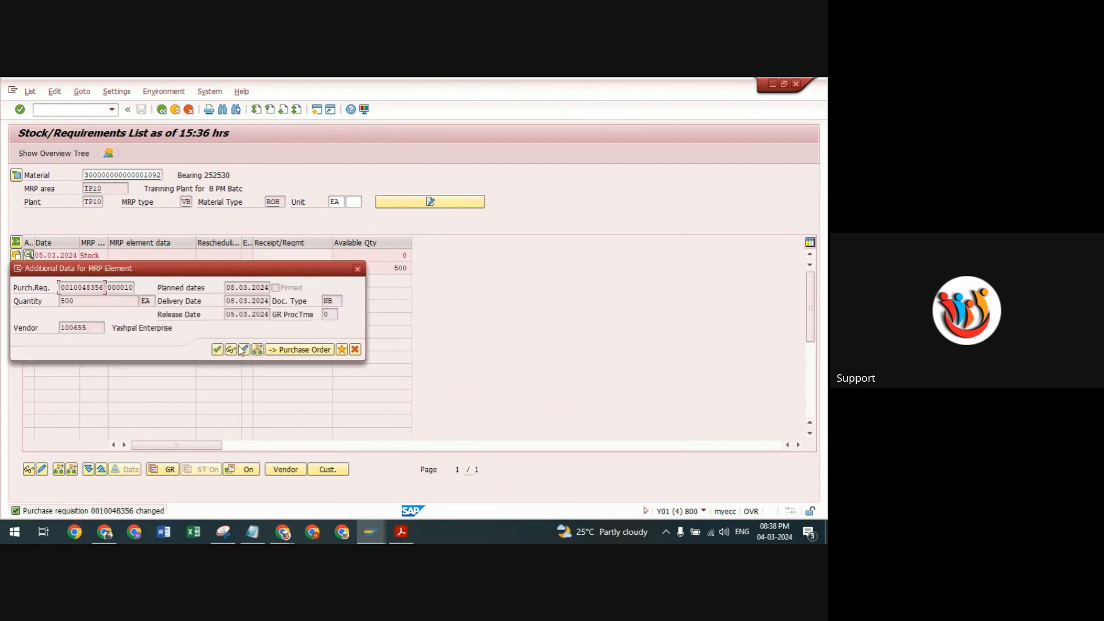
left_click(290, 352)
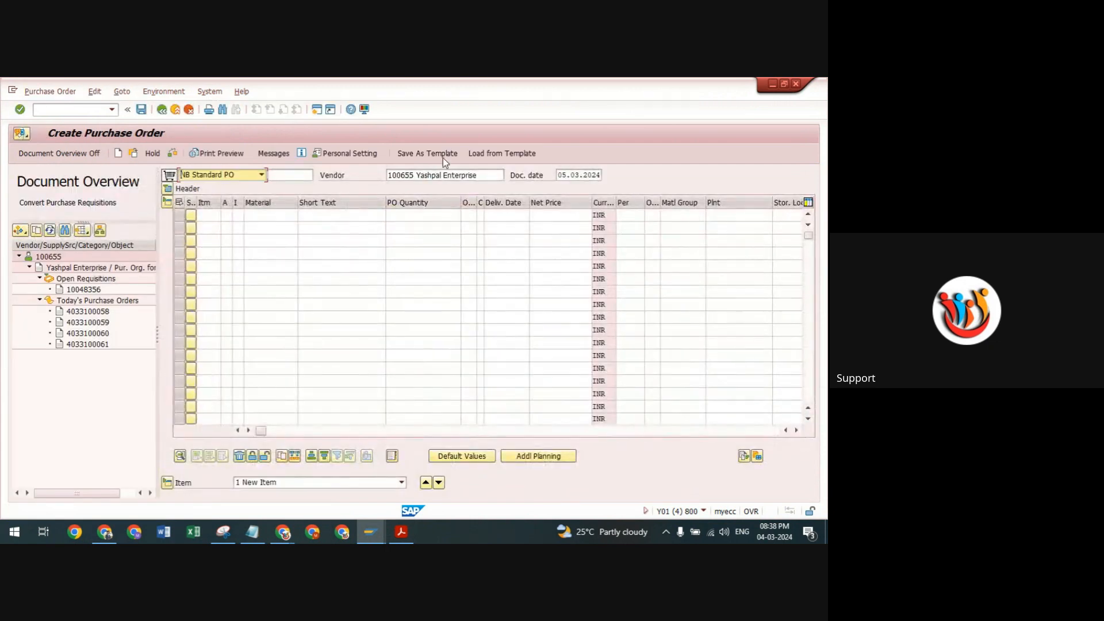
left_click(100, 290)
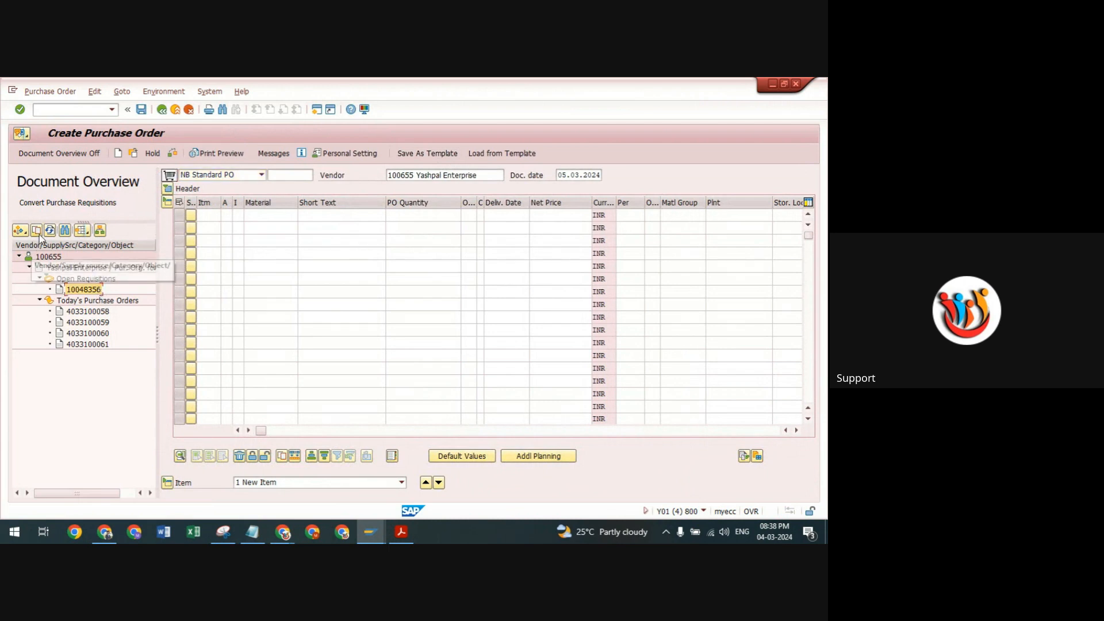
left_click(37, 230)
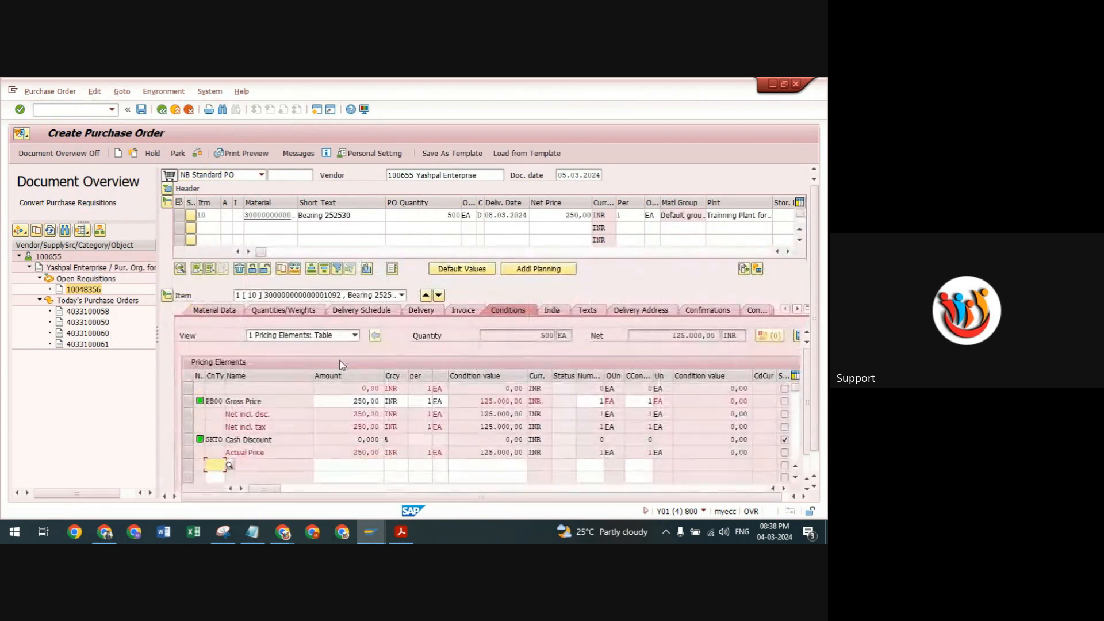
left_click_drag(564, 216, 594, 215)
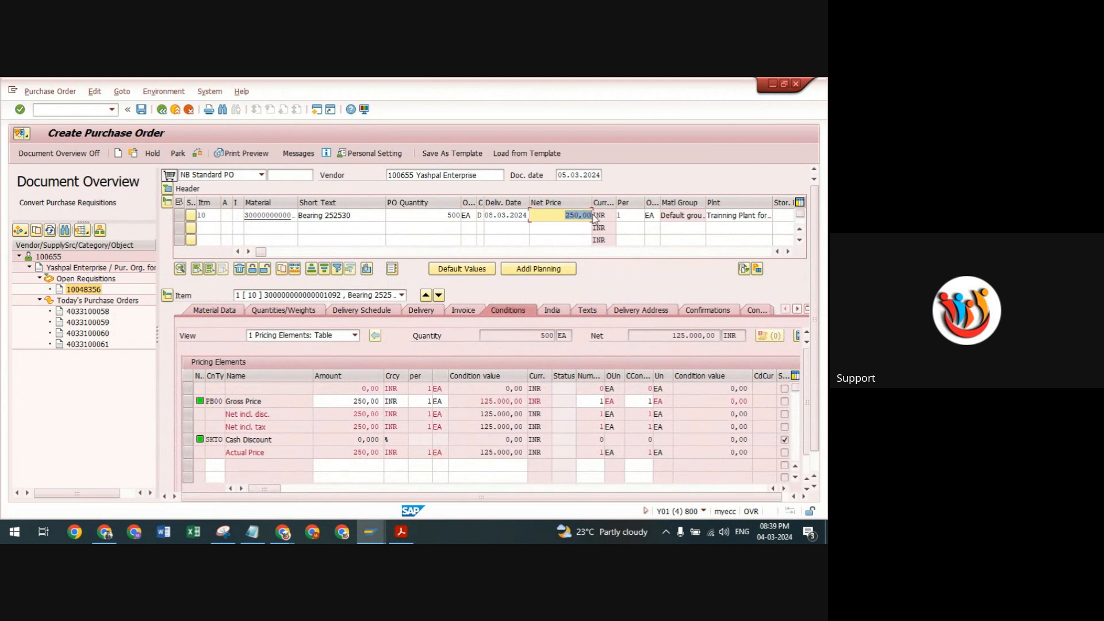
Step: Look at the Google Meet call and return to the purchase order in SAP
mouse_move(283, 532)
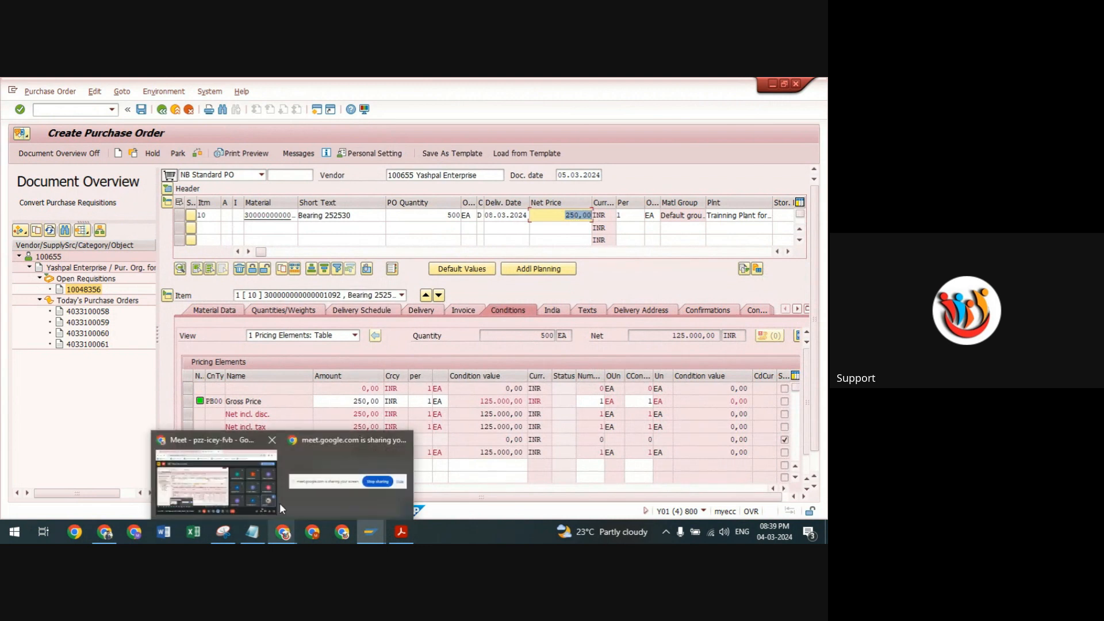
left_click(254, 481)
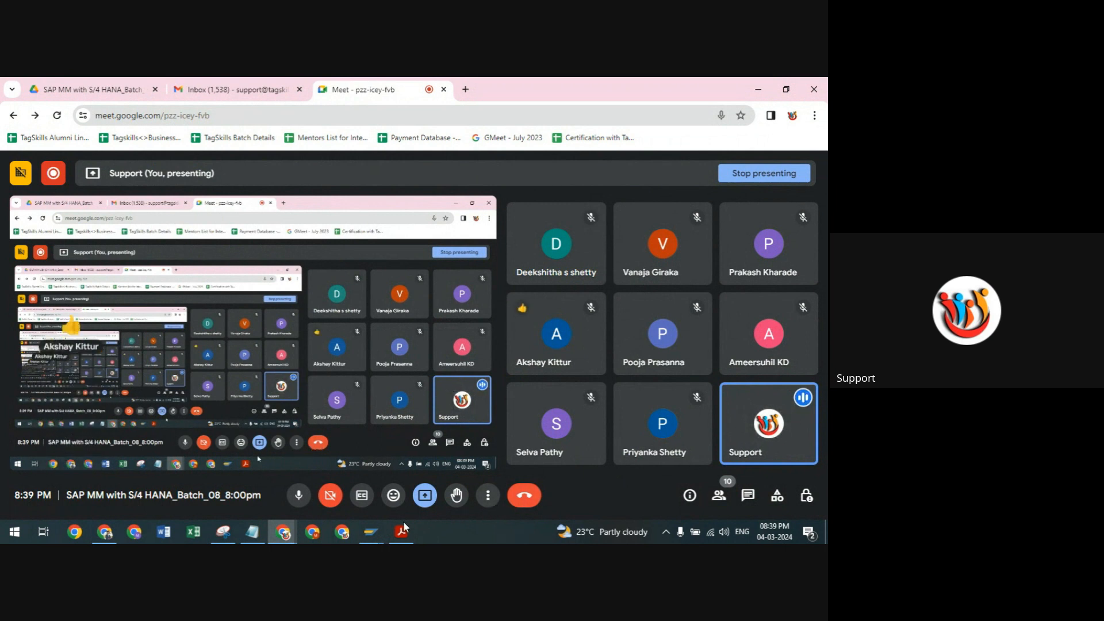
mouse_move(377, 529)
left_click(578, 462)
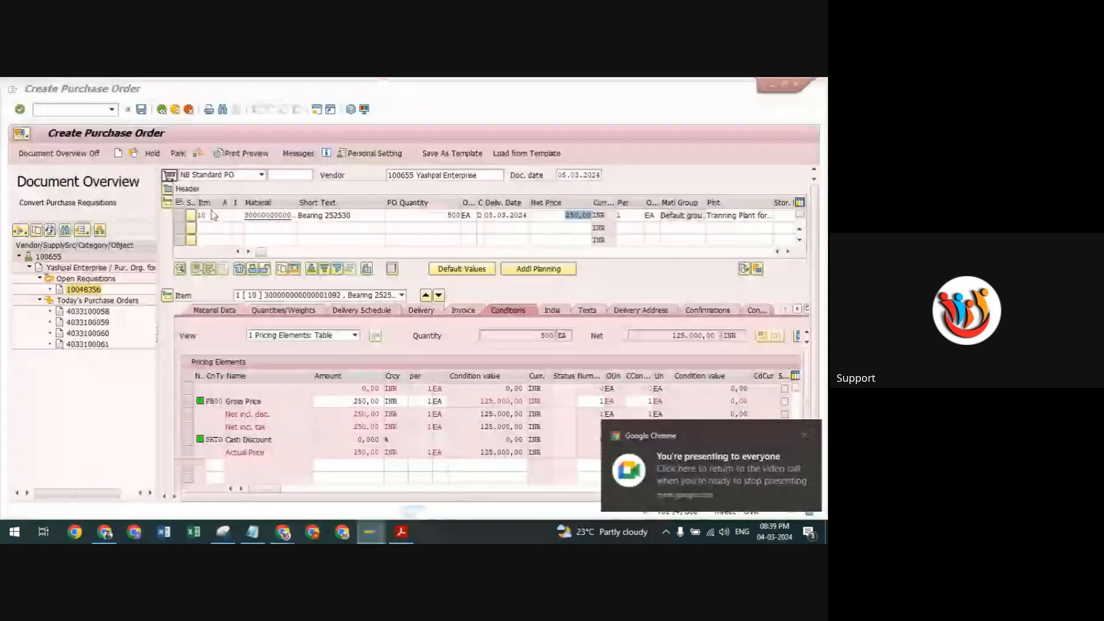
Step: Hide the document overview and run the check on the purchase order
left_click(72, 153)
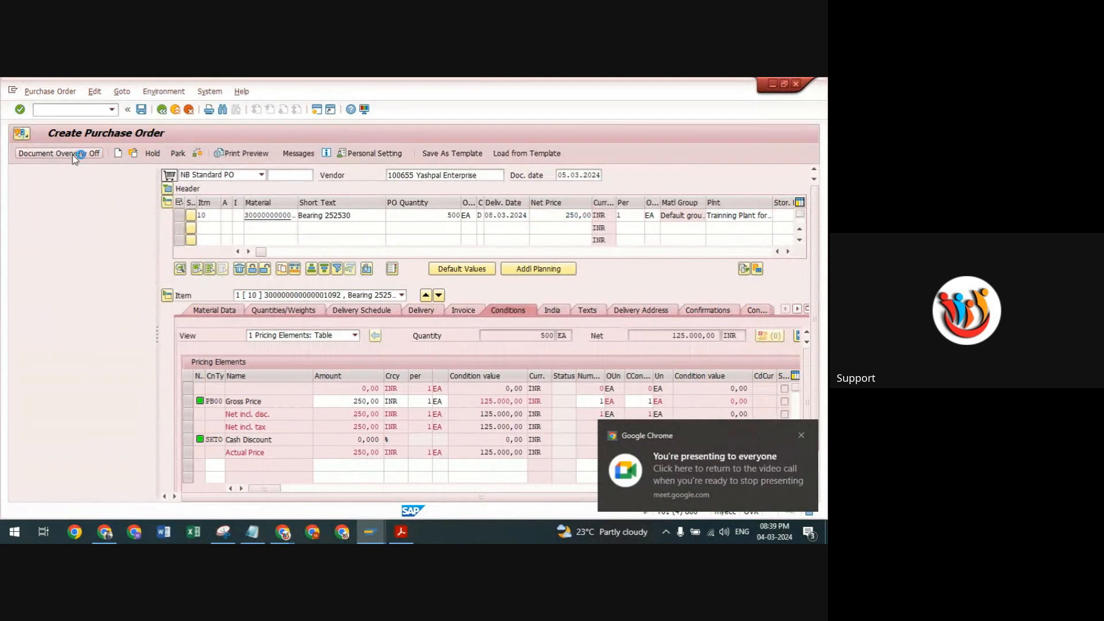
left_click(196, 153)
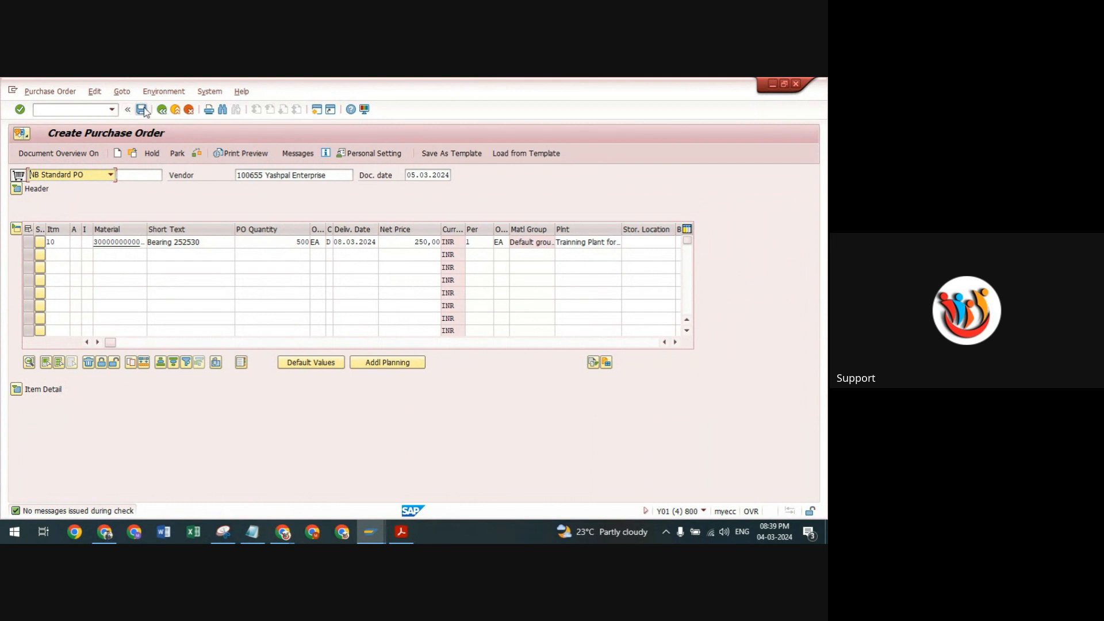
Step: Save the purchase order, copy its creation message with the order number into the Notepad notes, and close the message details
left_click(142, 110)
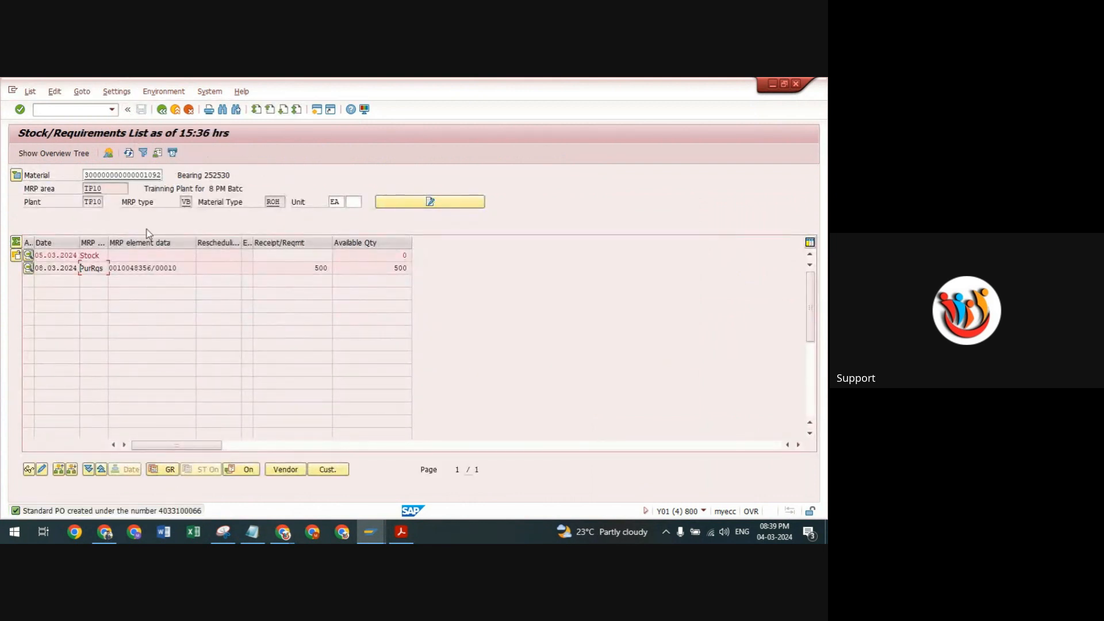
double_click(149, 511)
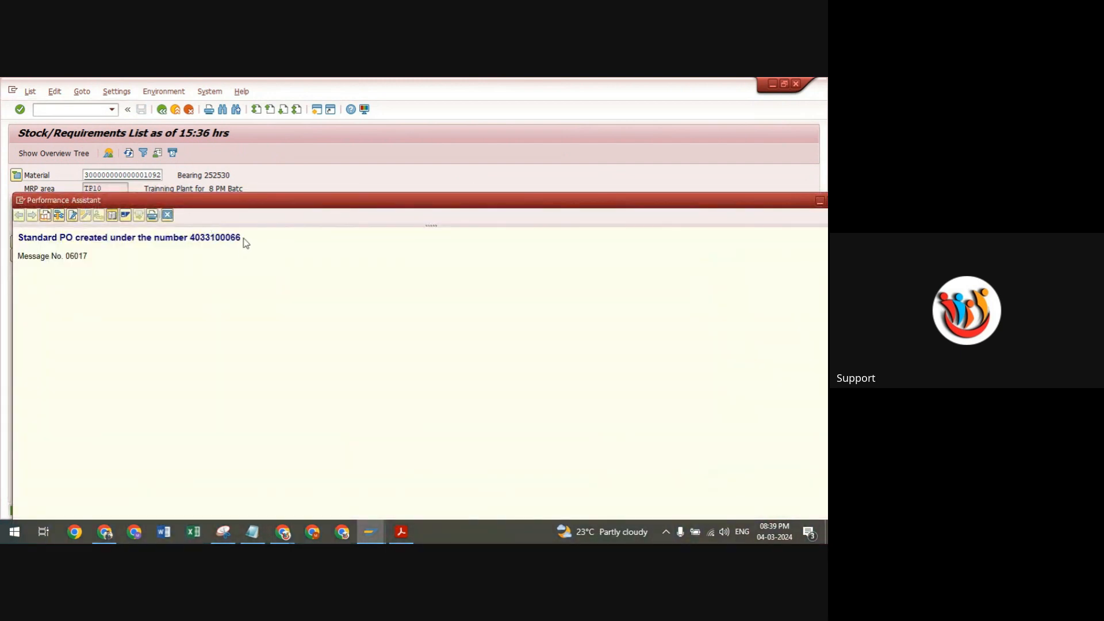
left_click_drag(245, 243, 18, 243)
key("ctrl+c")
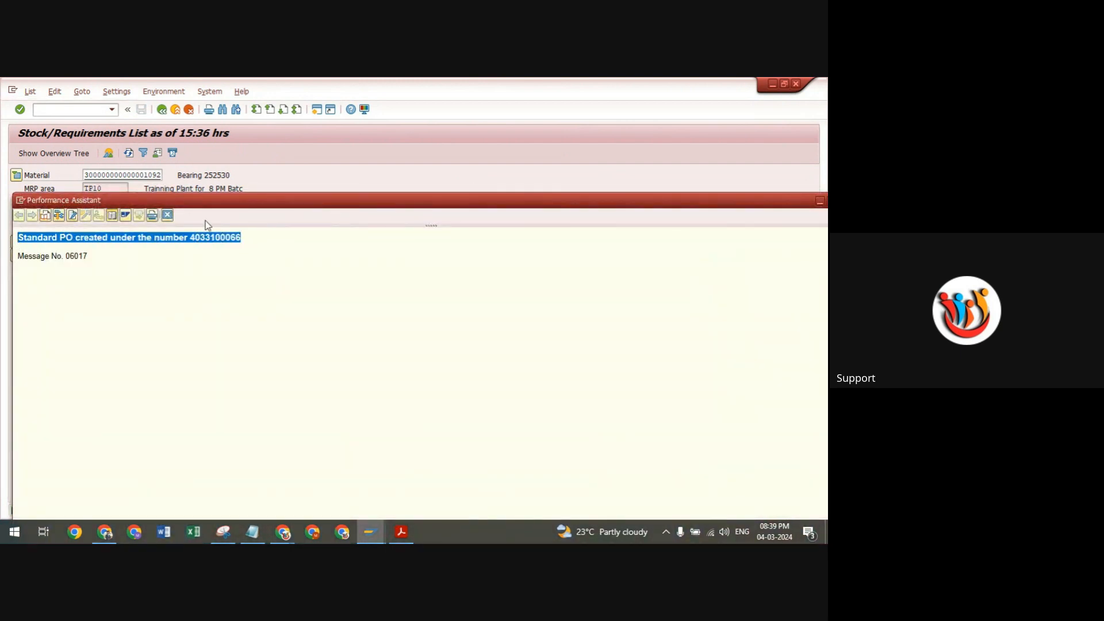
left_click(260, 534)
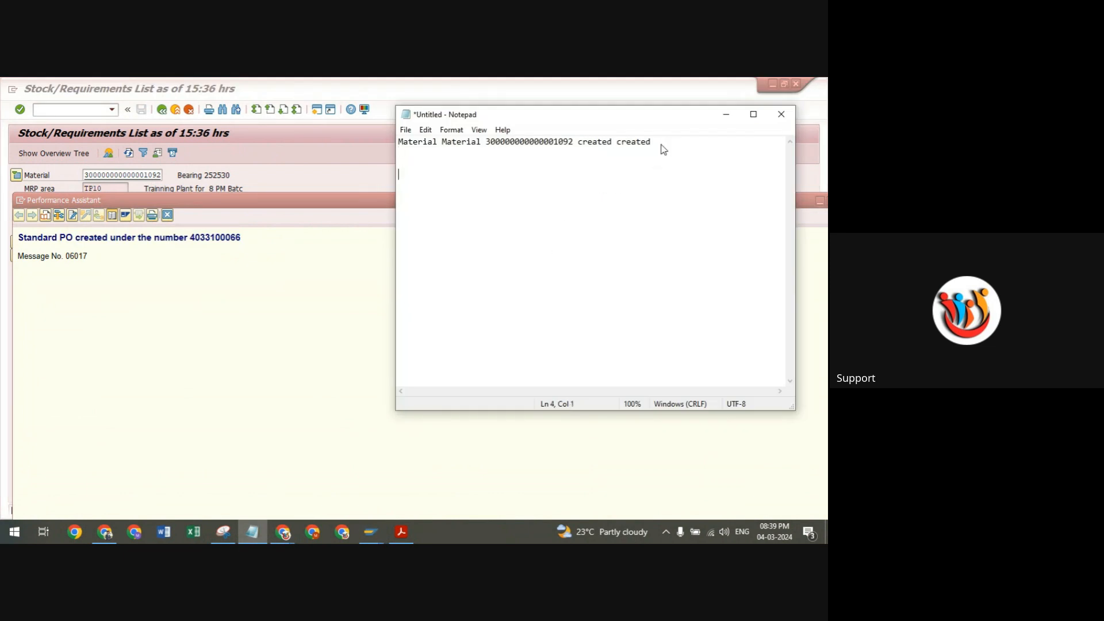
key("ctrl+v")
left_click(727, 114)
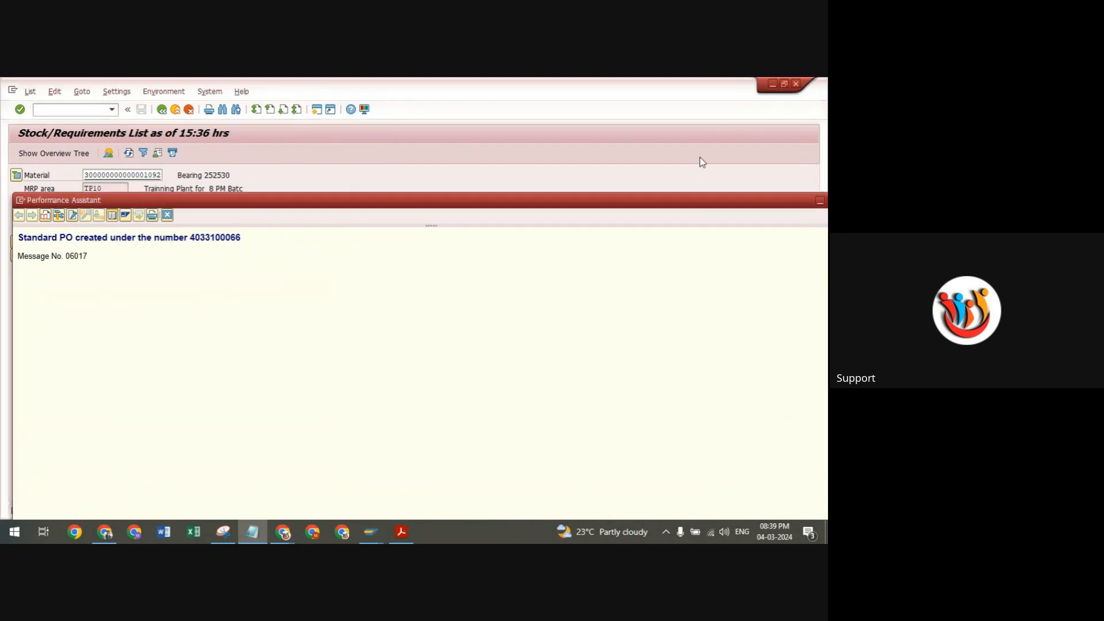
left_click(702, 199)
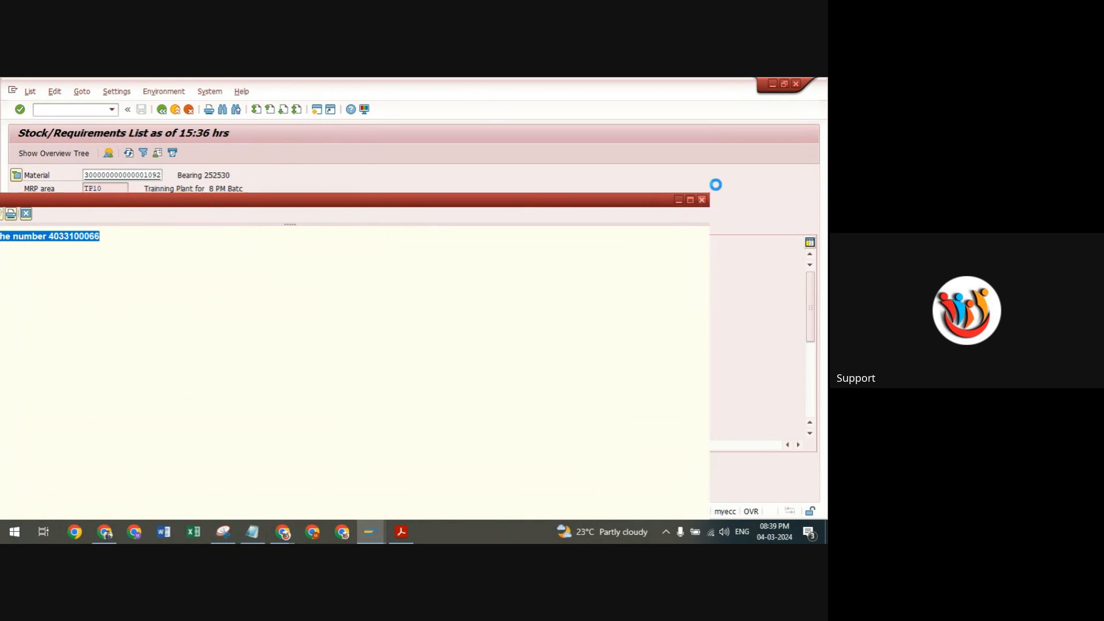
Step: Refresh the stock/requirements list, display the purchase order dated 08.03.2024 from its element details, and return to the list
left_click(129, 154)
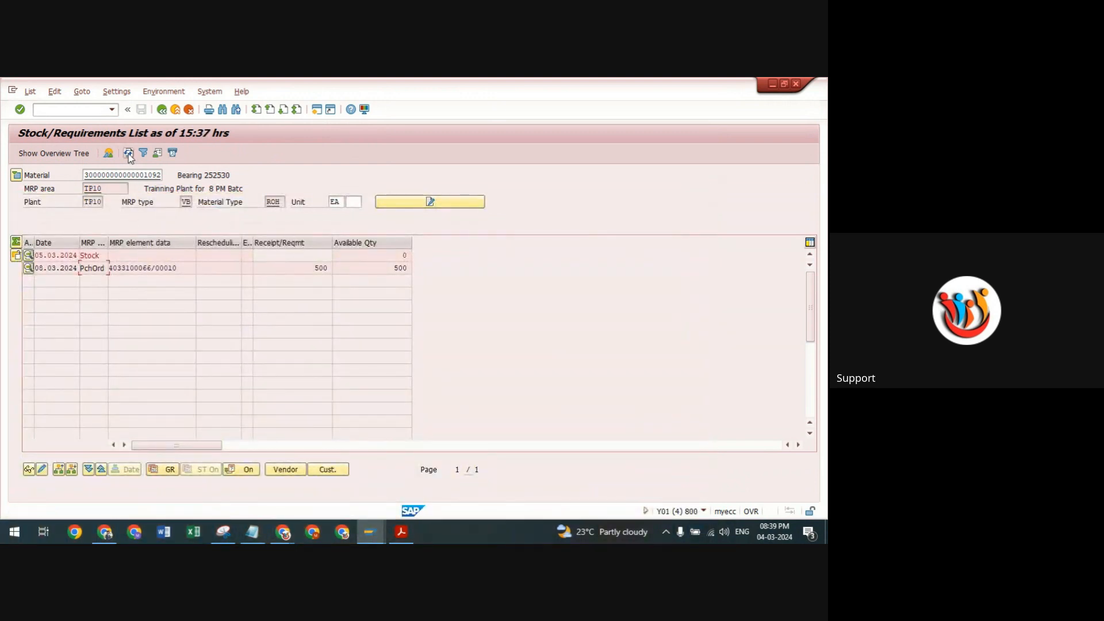
double_click(129, 274)
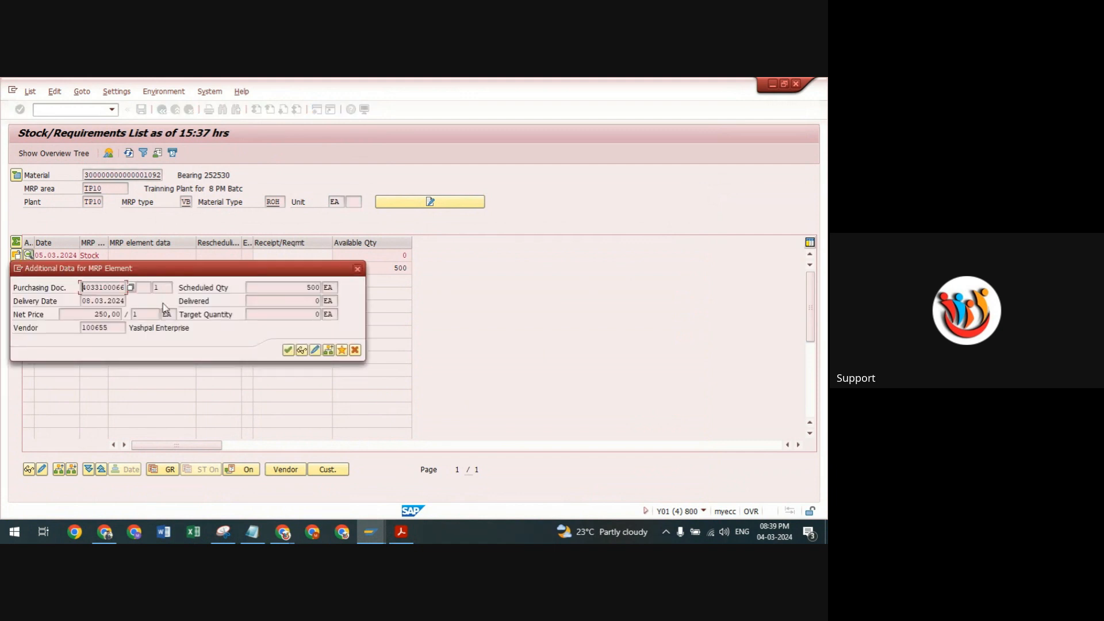
left_click(302, 351)
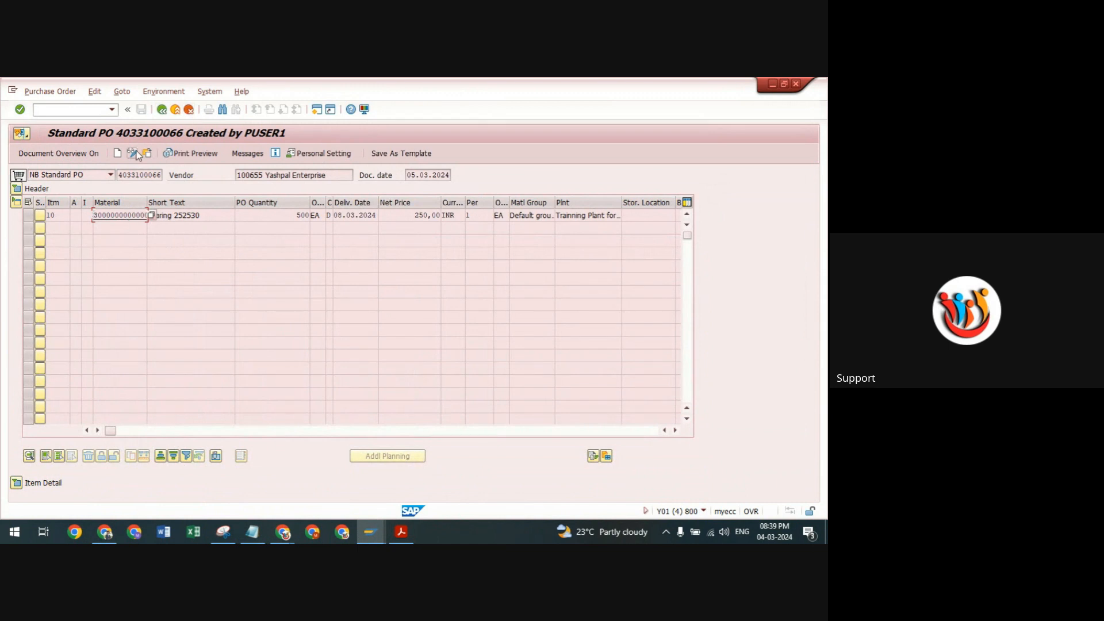
left_click(161, 109)
left_click(161, 110)
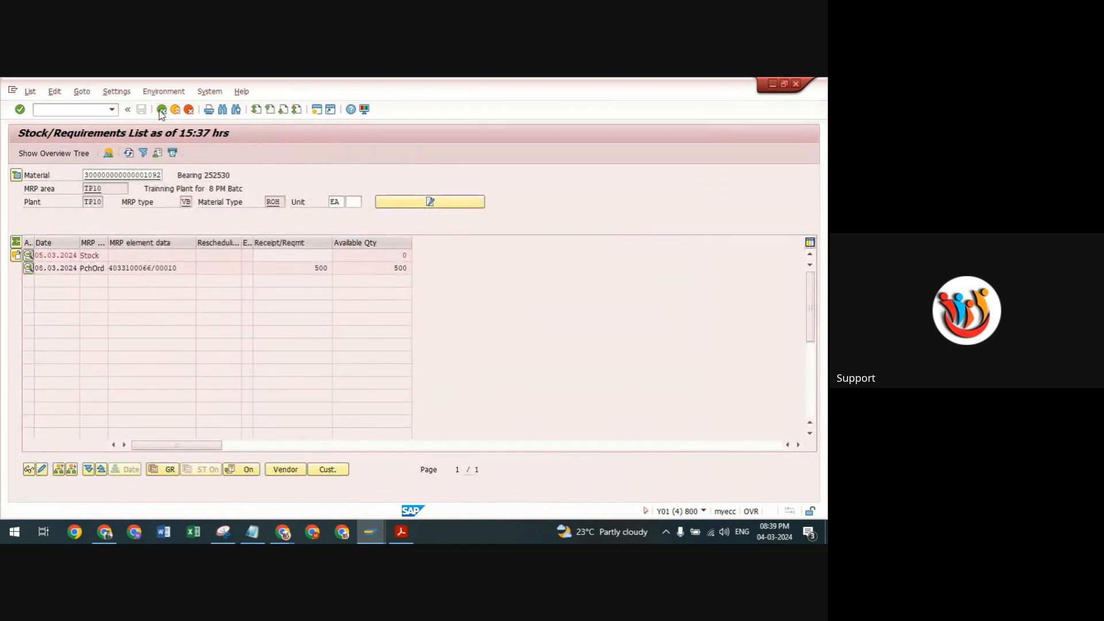
Step: Leave the stock/requirements list and close the Display Material session, keeping the SAP Easy Access session active
left_click(161, 109)
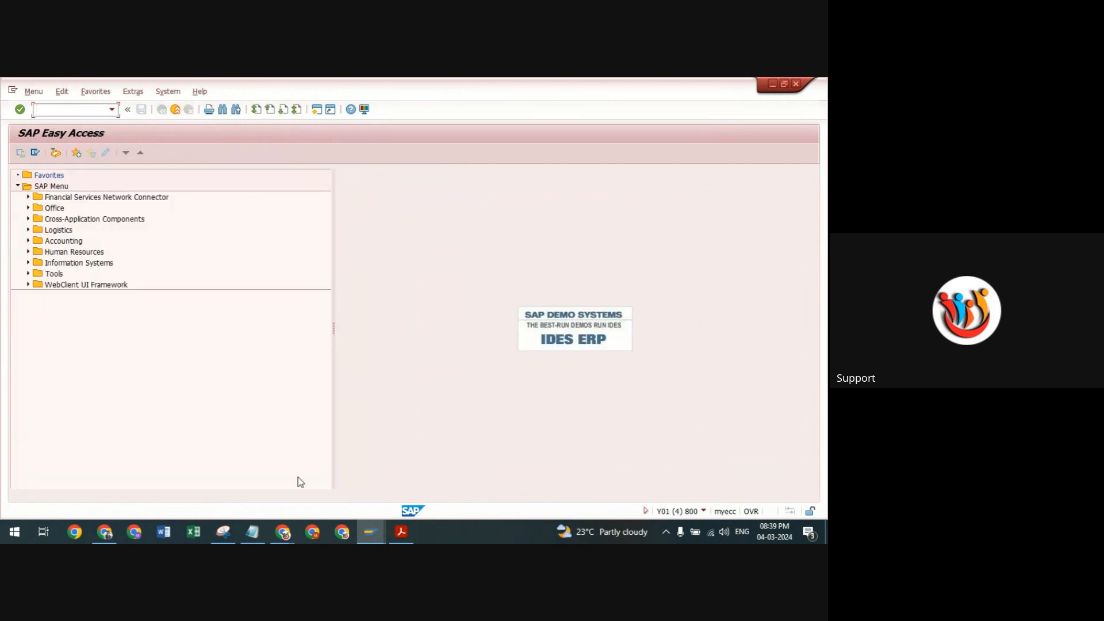
left_click(370, 532)
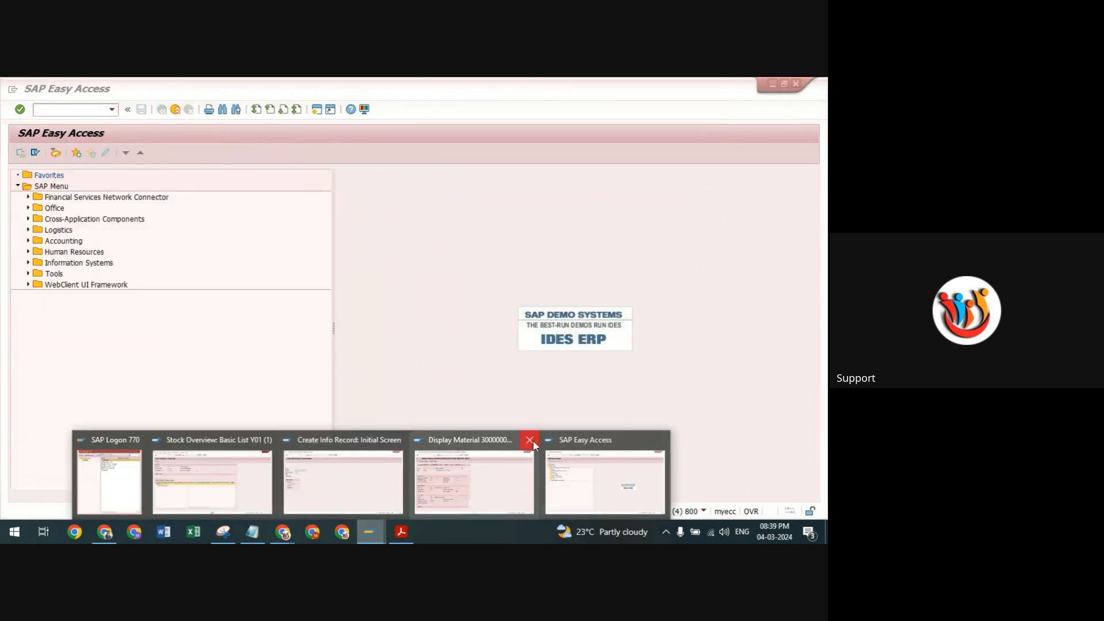
left_click(529, 441)
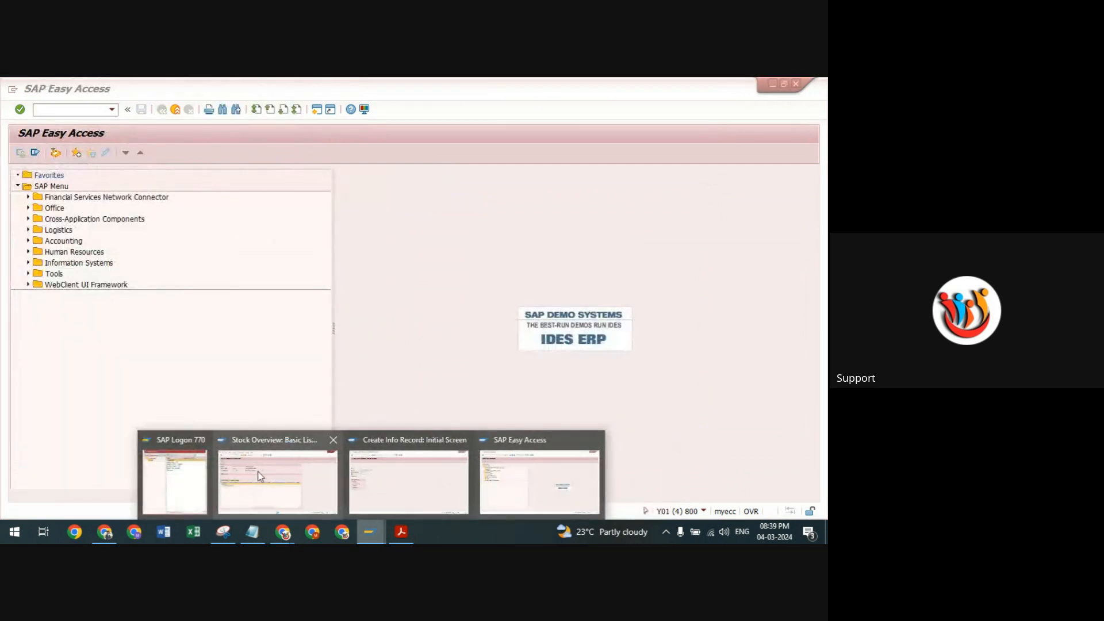
left_click(528, 481)
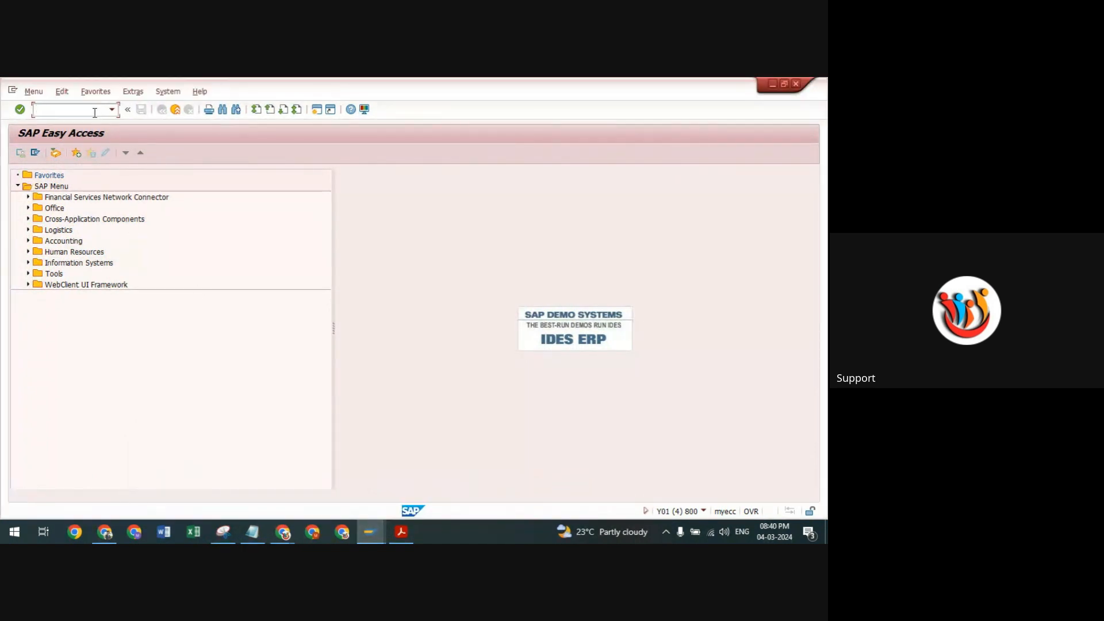
Step: Release the purchase order in transaction ME29N with release codes 1, 2 and 3, and save it
type("me28")
key("BackSpace")
type("9n")
key("Return")
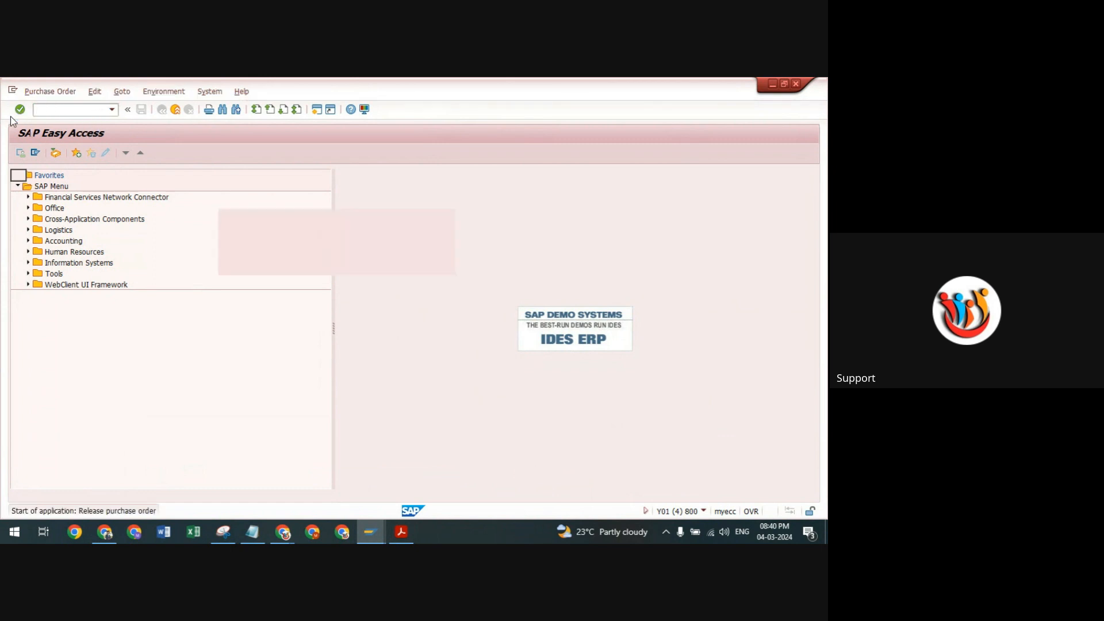
left_click(356, 227)
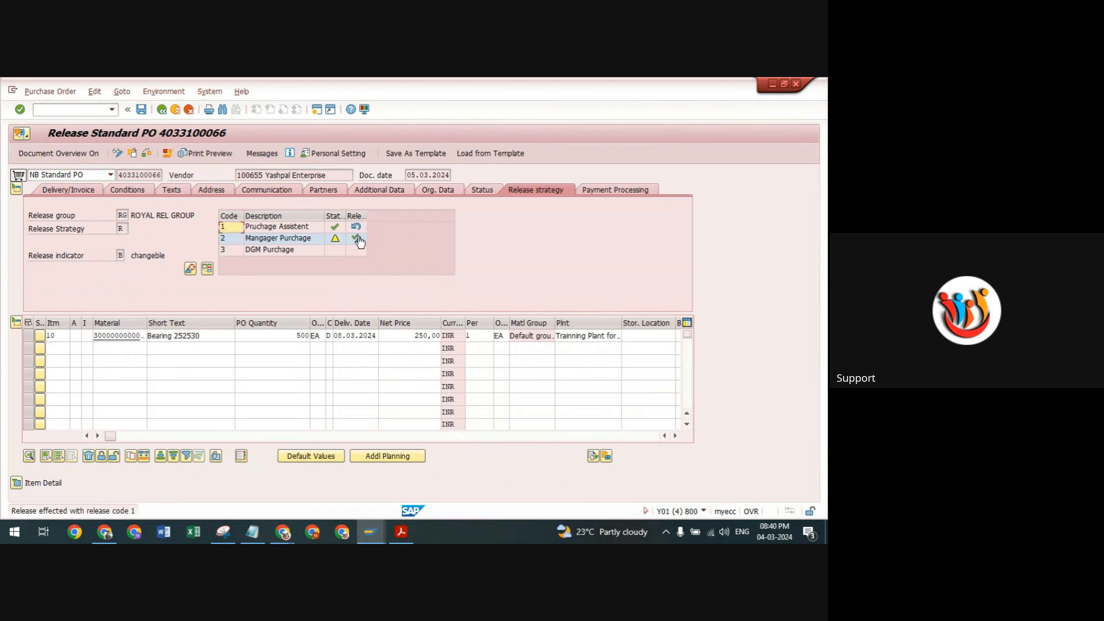
left_click(357, 239)
left_click(357, 250)
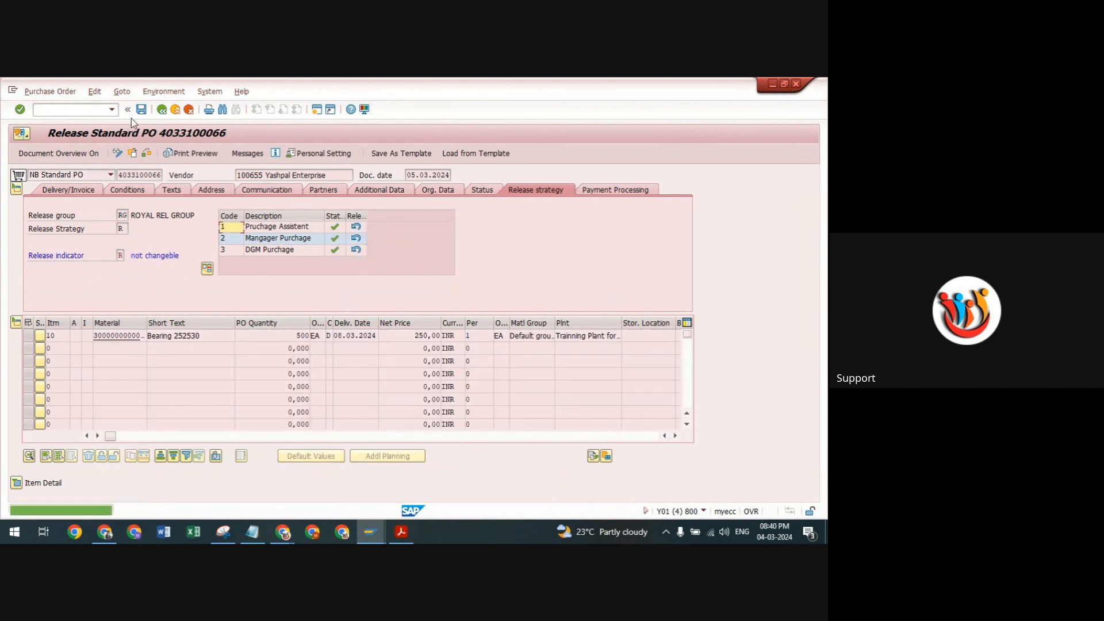
left_click(141, 110)
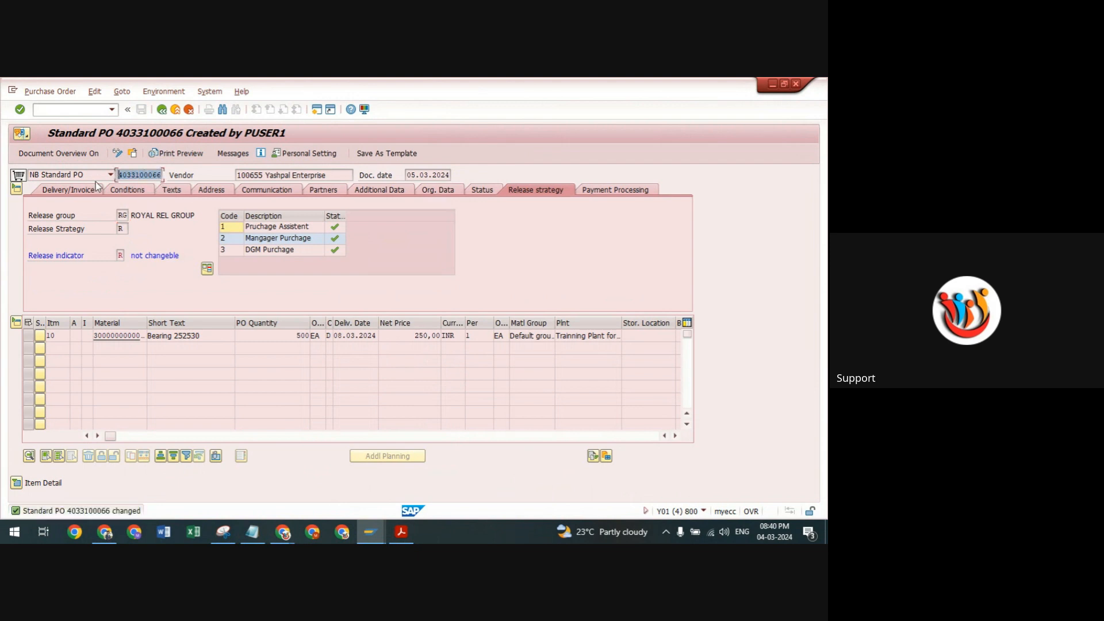
Step: Start MIGO in a new session and load the released purchase order as an A01 Goods Receipt against R01 Purchase Order
key("ctrl+c")
left_click(317, 112)
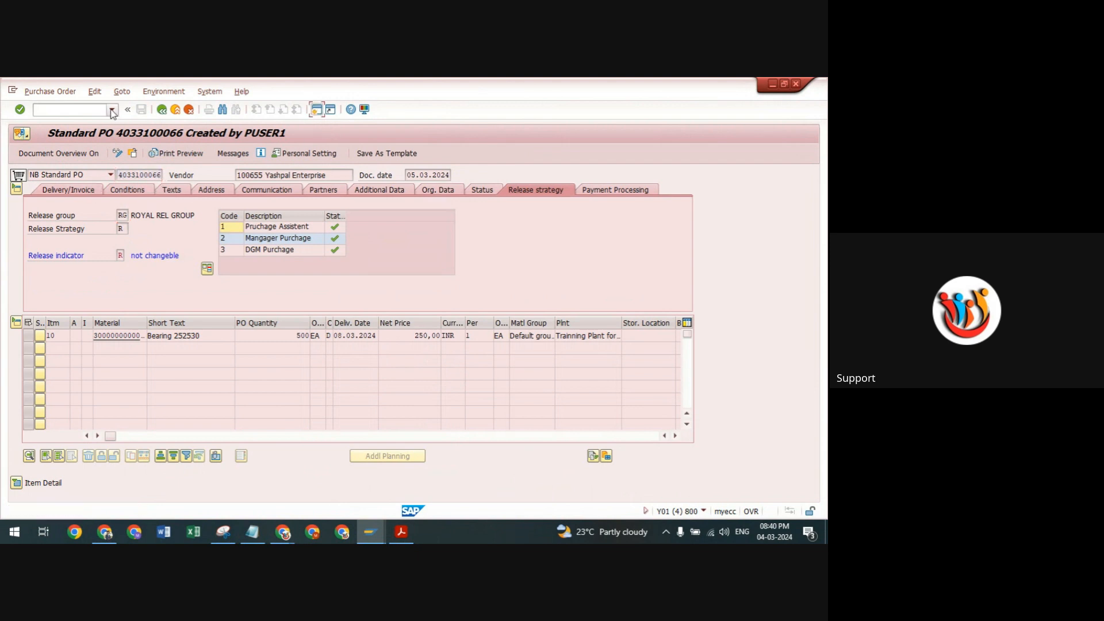
left_click(112, 110)
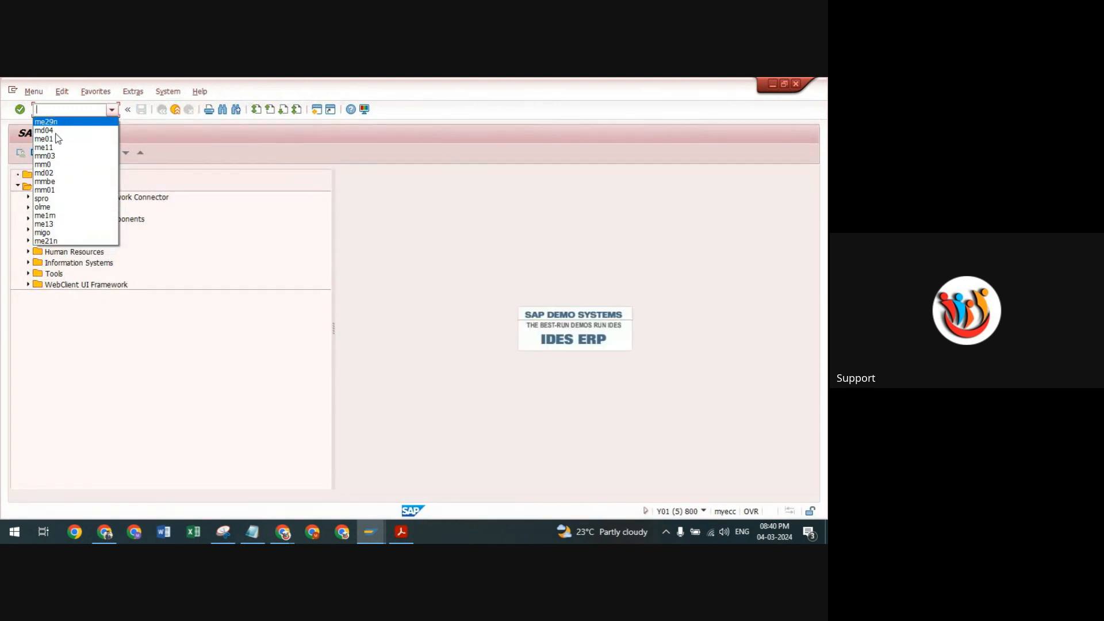
left_click(59, 232)
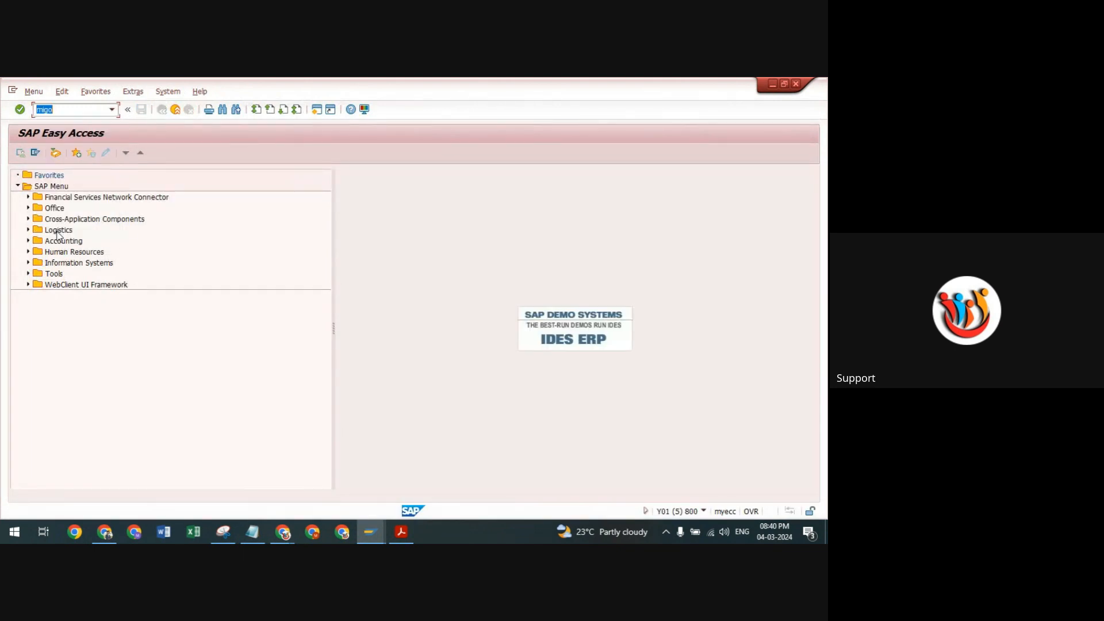
key("Return")
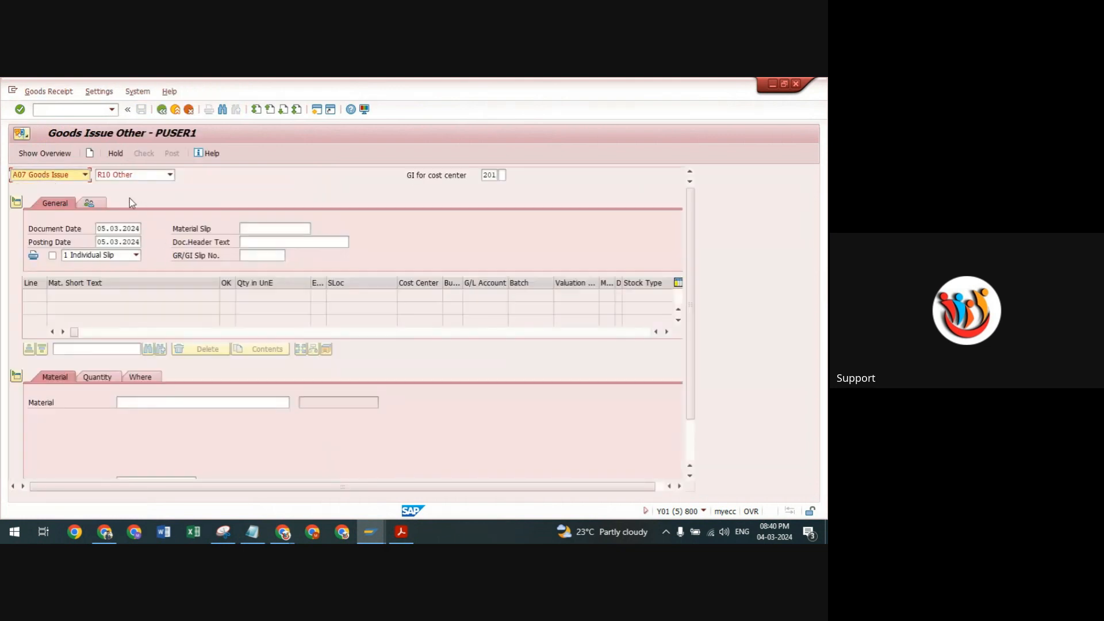
left_click(85, 177)
left_click(86, 184)
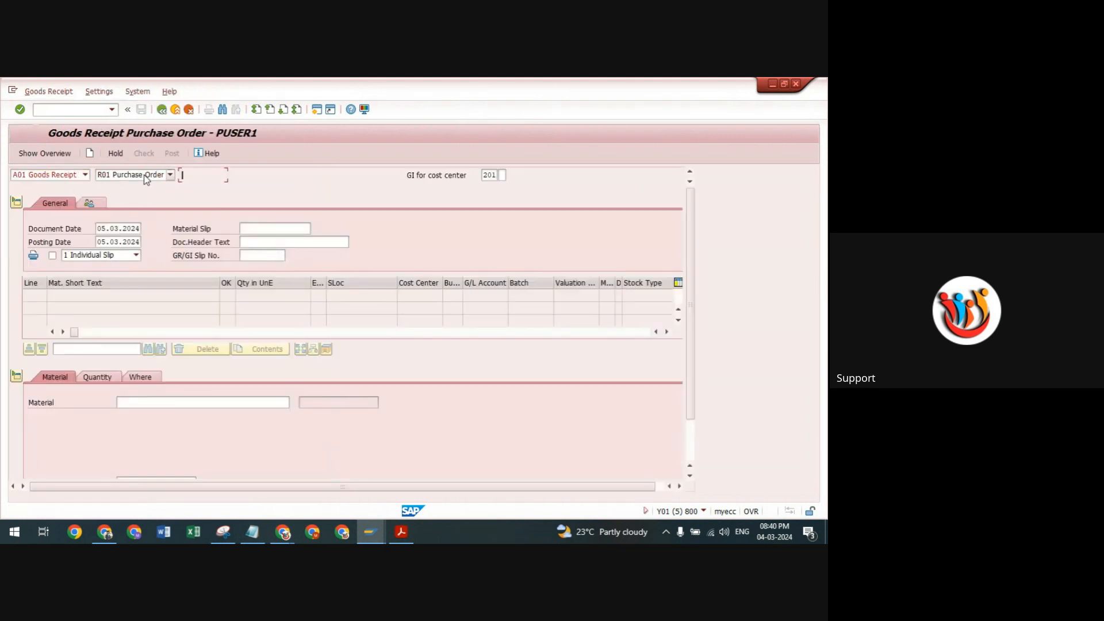
key("ctrl+v")
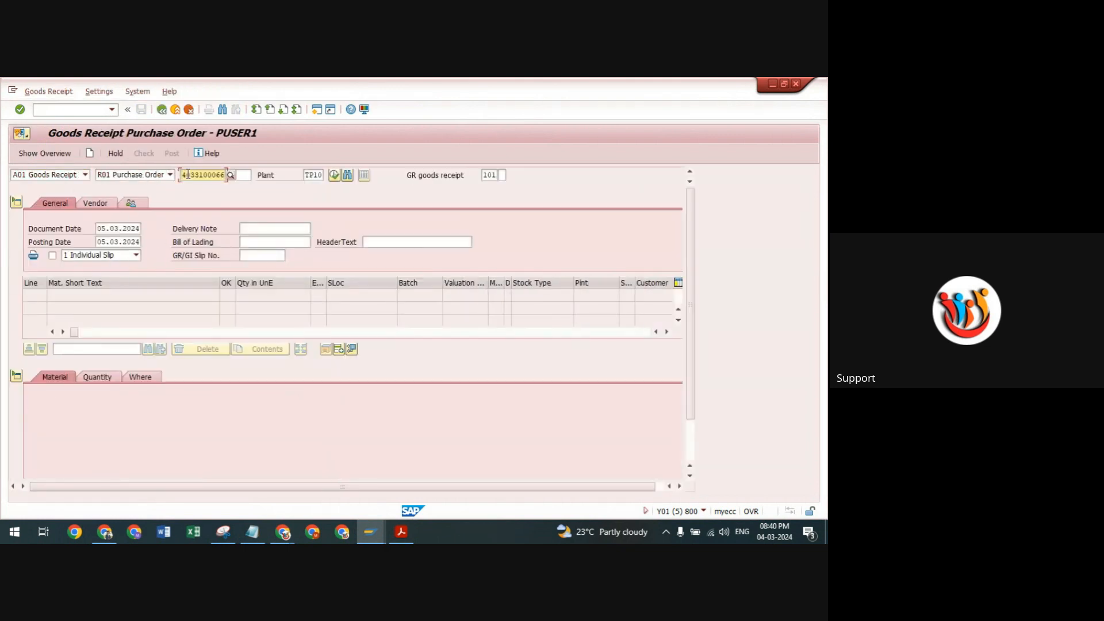
key("Return")
scroll(89, 358, "down", 1)
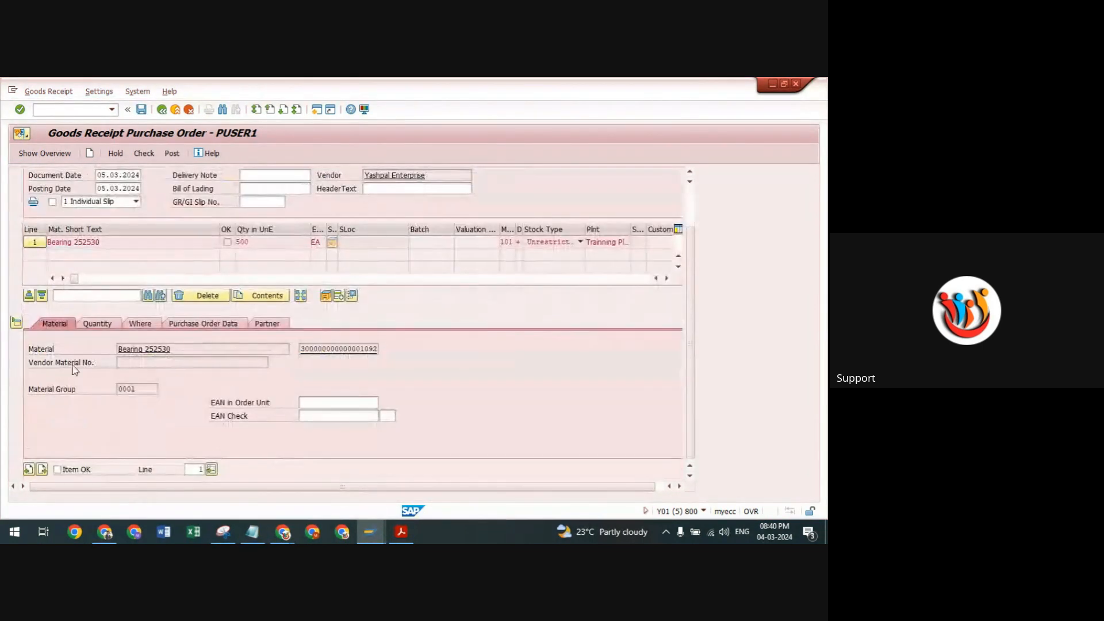
Step: View the item's quantity data, mark the item as OK, run the check and close its log
left_click(97, 324)
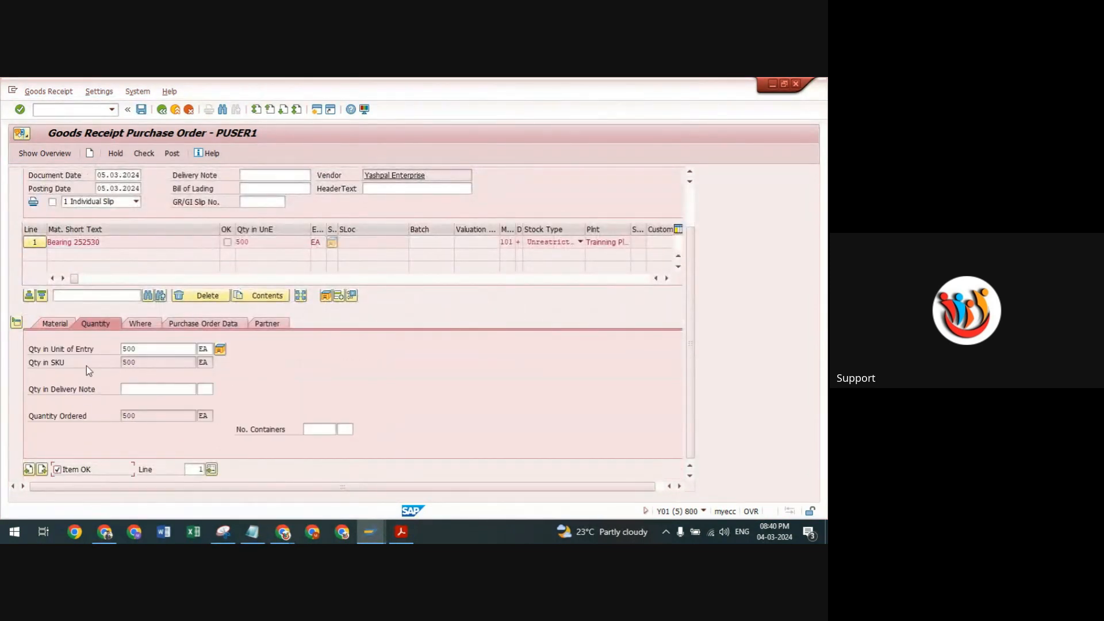
left_click(145, 153)
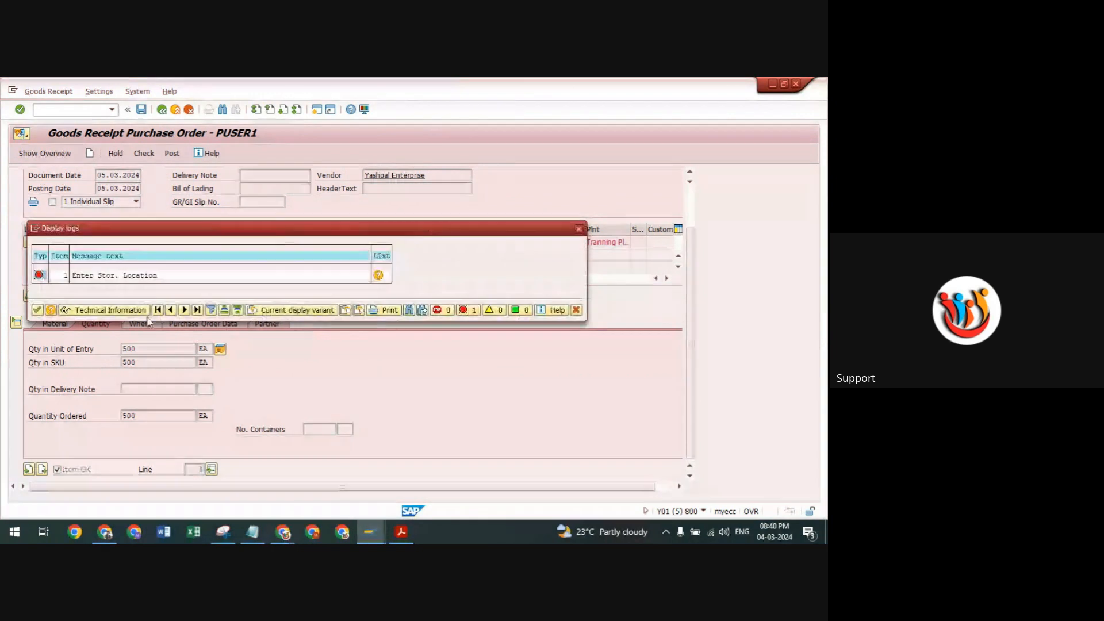
left_click(578, 227)
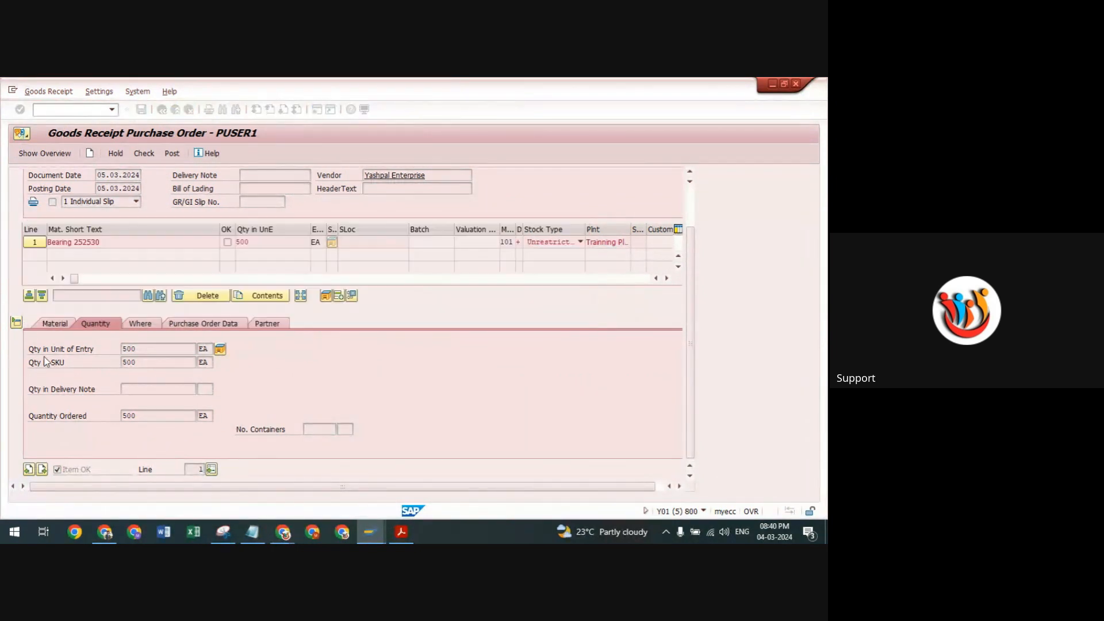
Step: Set the item's storage location to RM00 and run the check on the goods receipt again
left_click(138, 323)
left_click(143, 394)
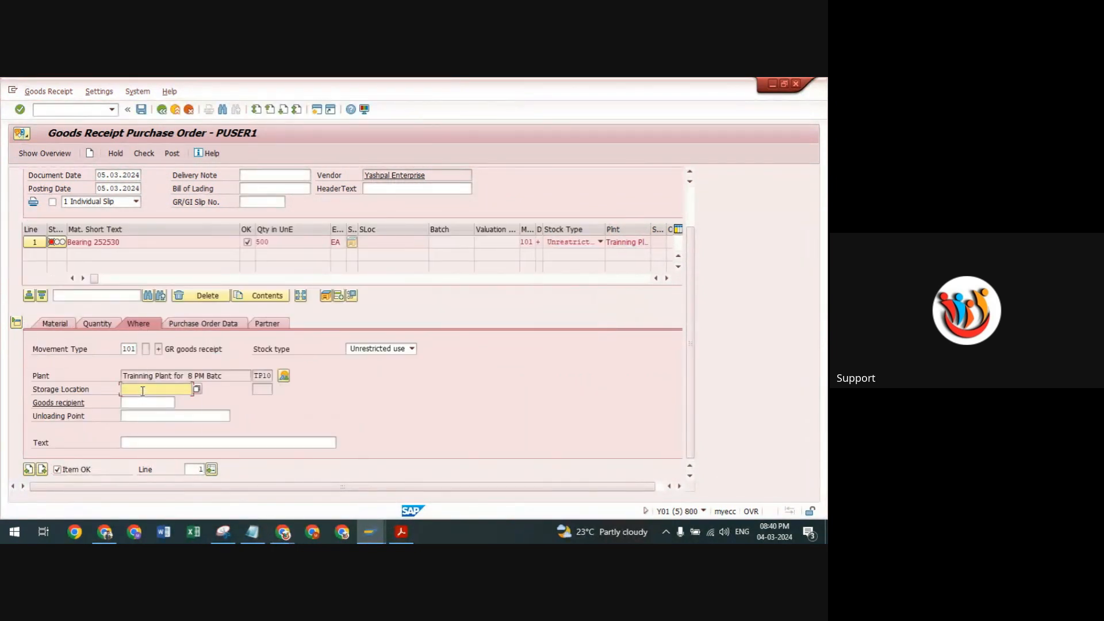
type("rm00")
key("Return")
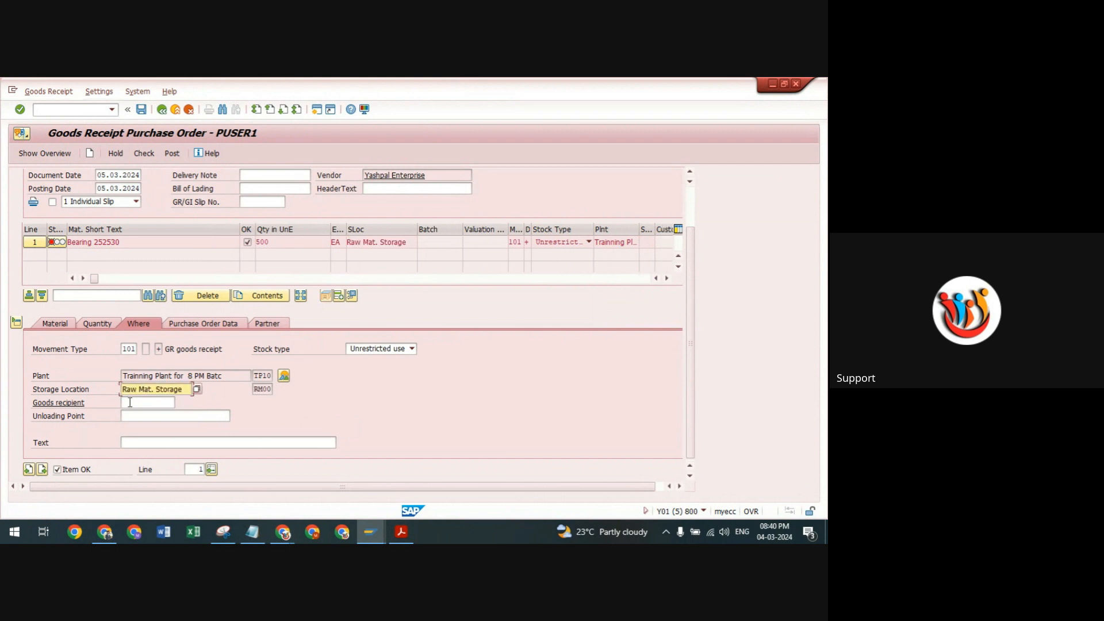
left_click(144, 153)
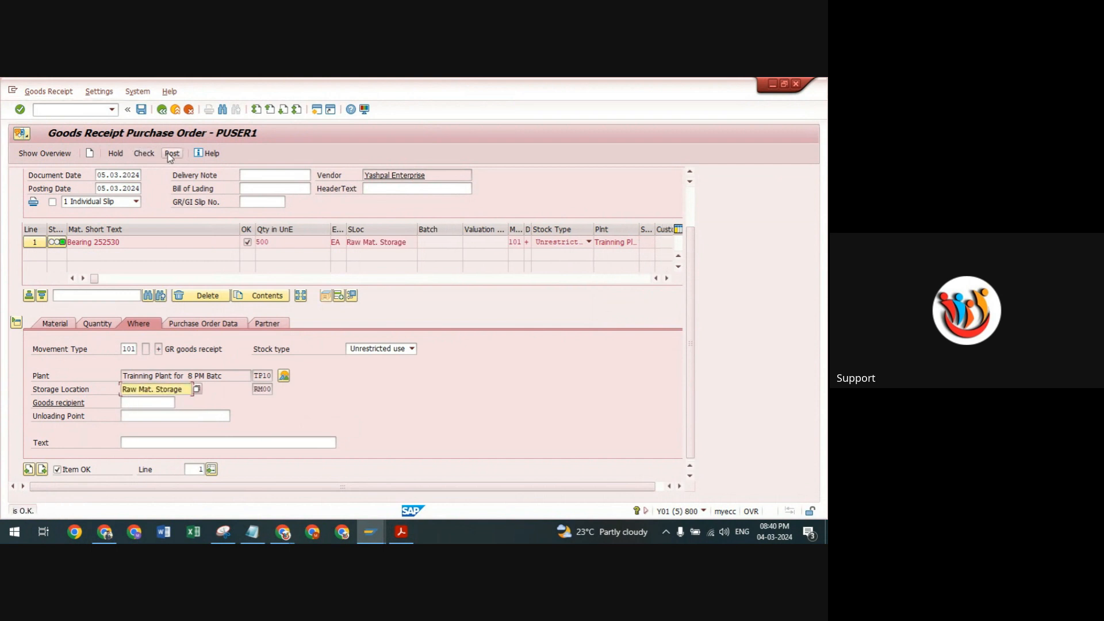
Step: Look at the material in the Stock Overview session, return to the goods receipt and leave it for the SAP Easy Access screen
mouse_move(370, 531)
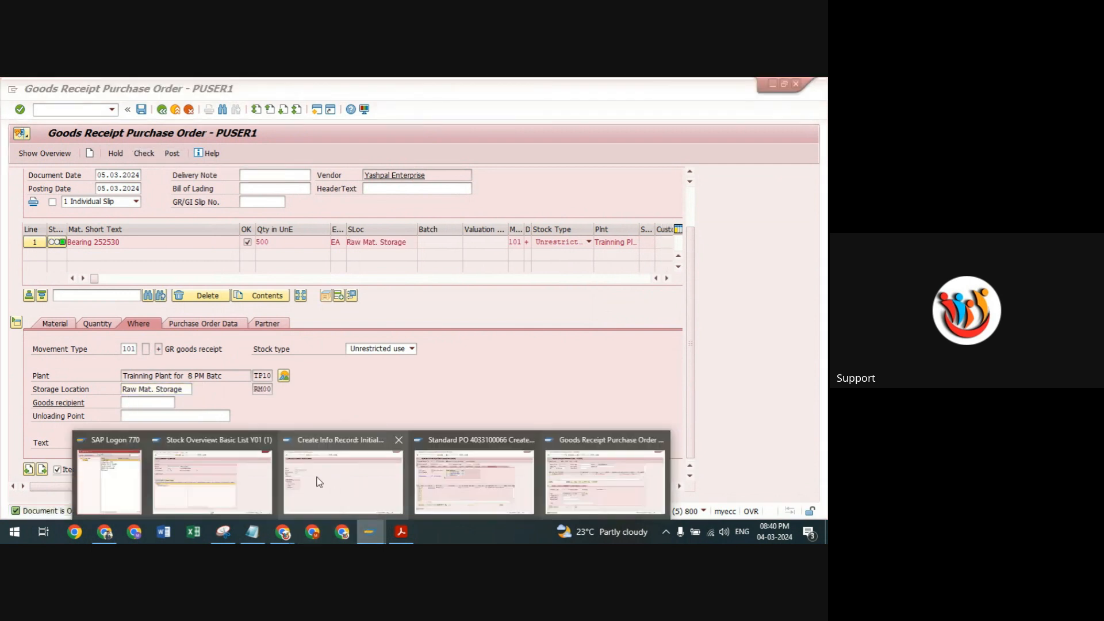
left_click(235, 478)
left_click_drag(252, 189, 190, 188)
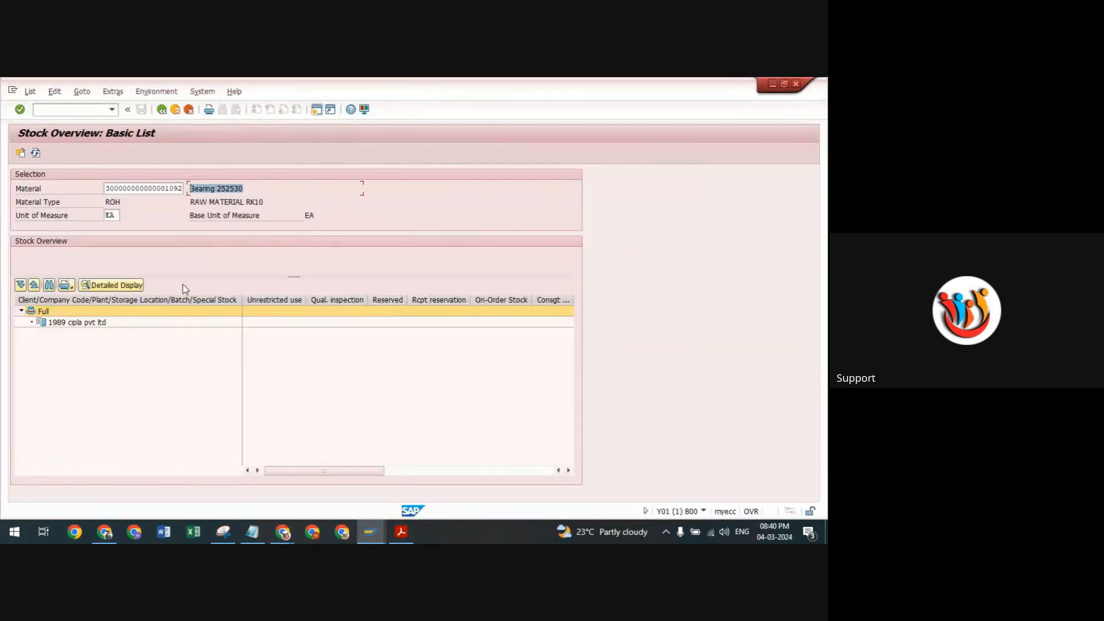
mouse_move(370, 532)
left_click(595, 470)
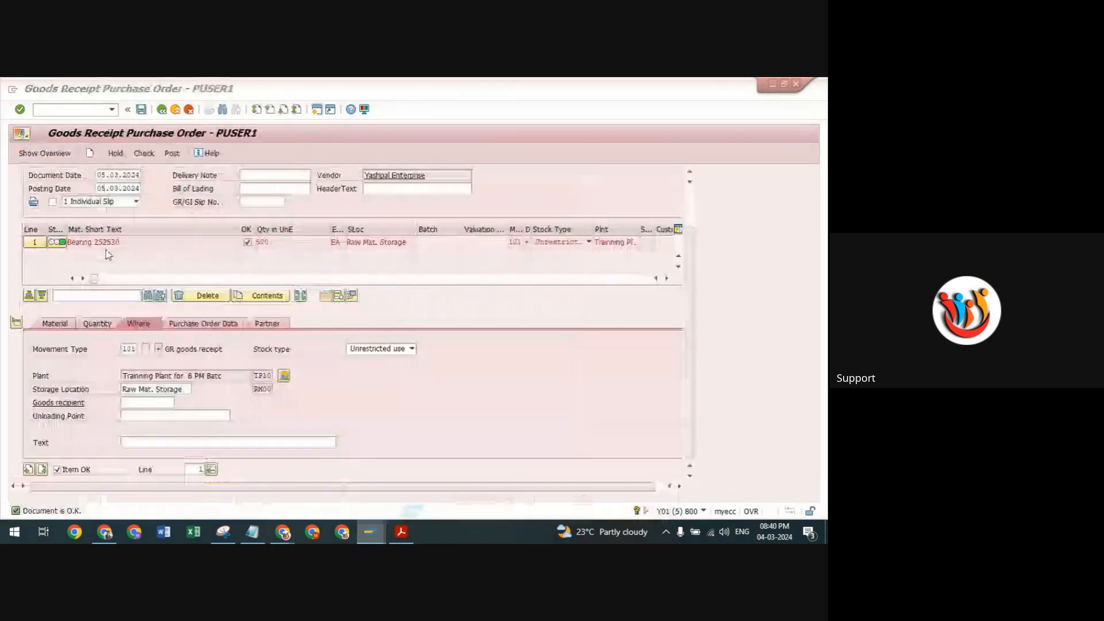
left_click(162, 110)
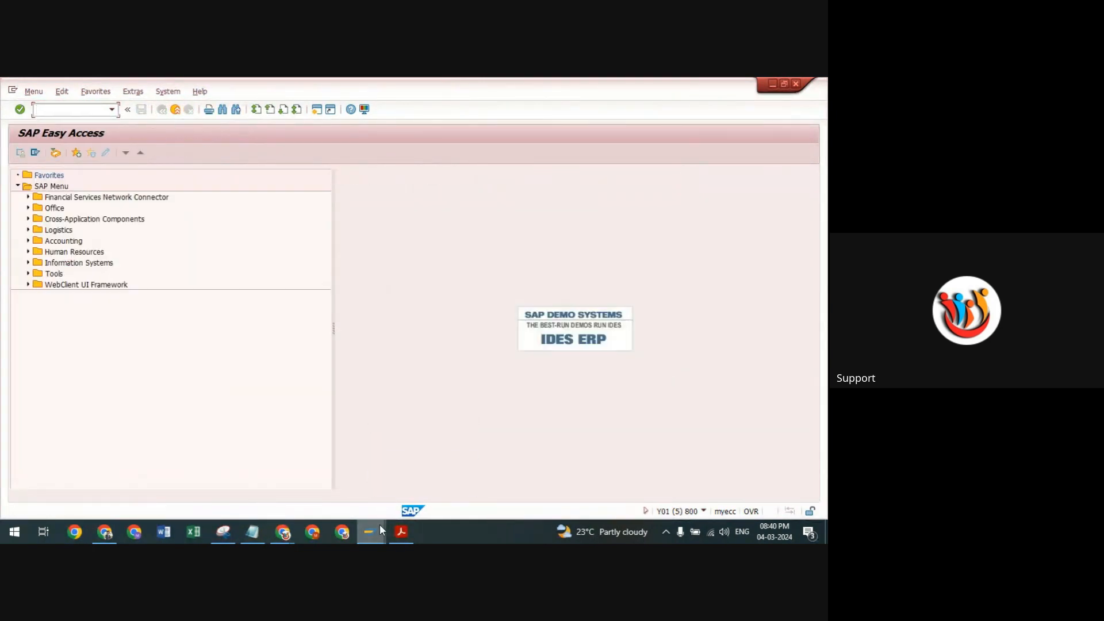
Step: Look at the unrestricted-use stock of Bearing 252530 in RM00 Raw Mat. Storage in the Stock Overview session
mouse_move(378, 525)
left_click(227, 487)
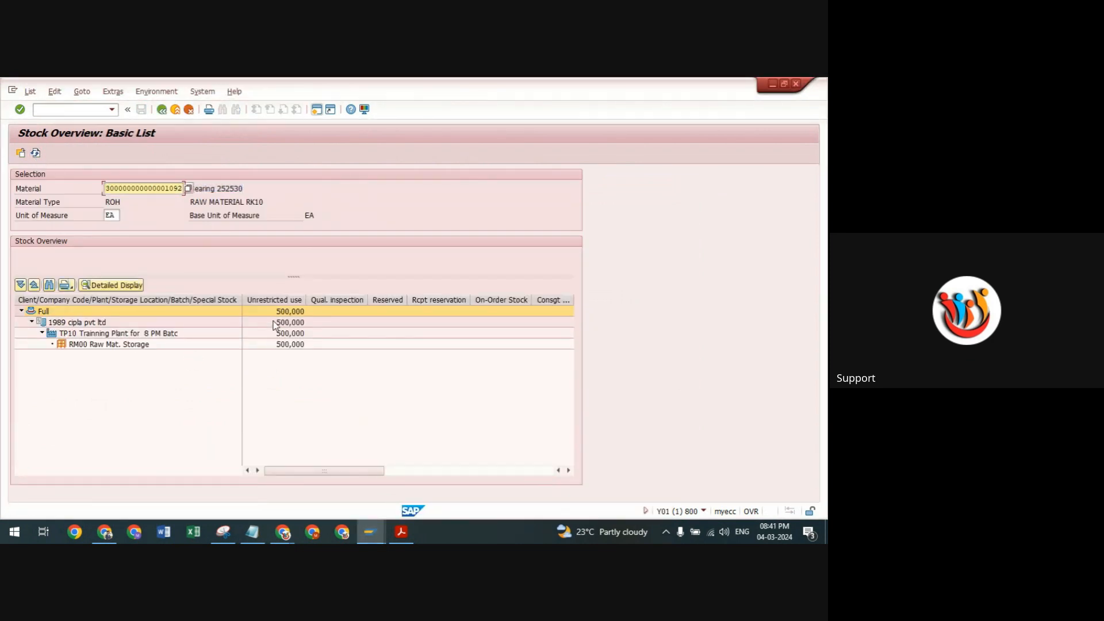
left_click(298, 347)
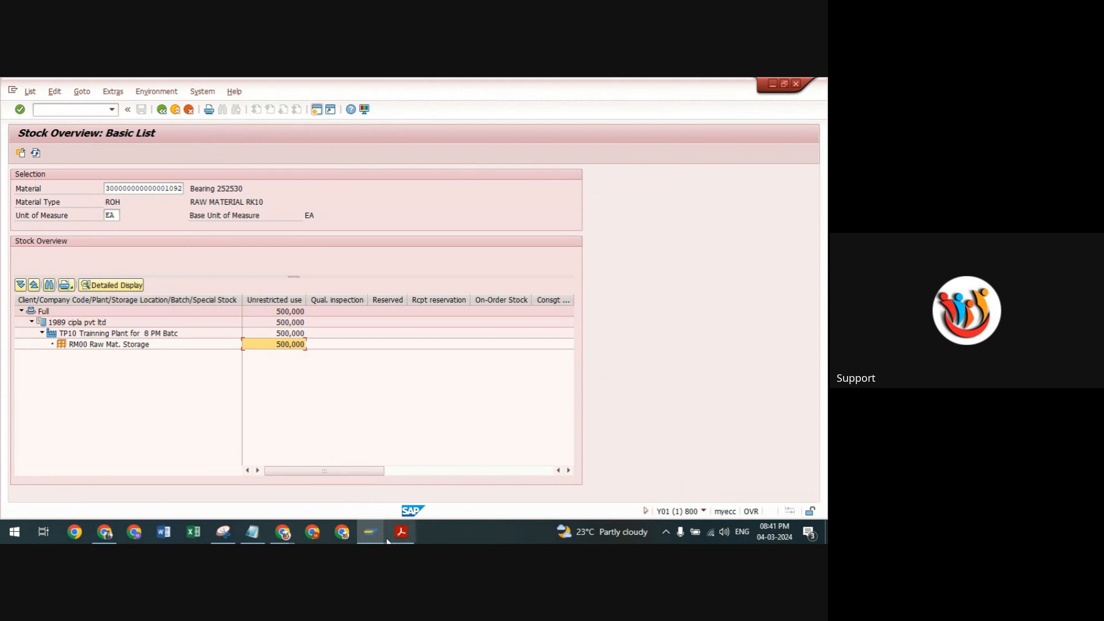
Step: Close the Standard PO session and the Create Info Record session
left_click(371, 532)
mouse_move(457, 470)
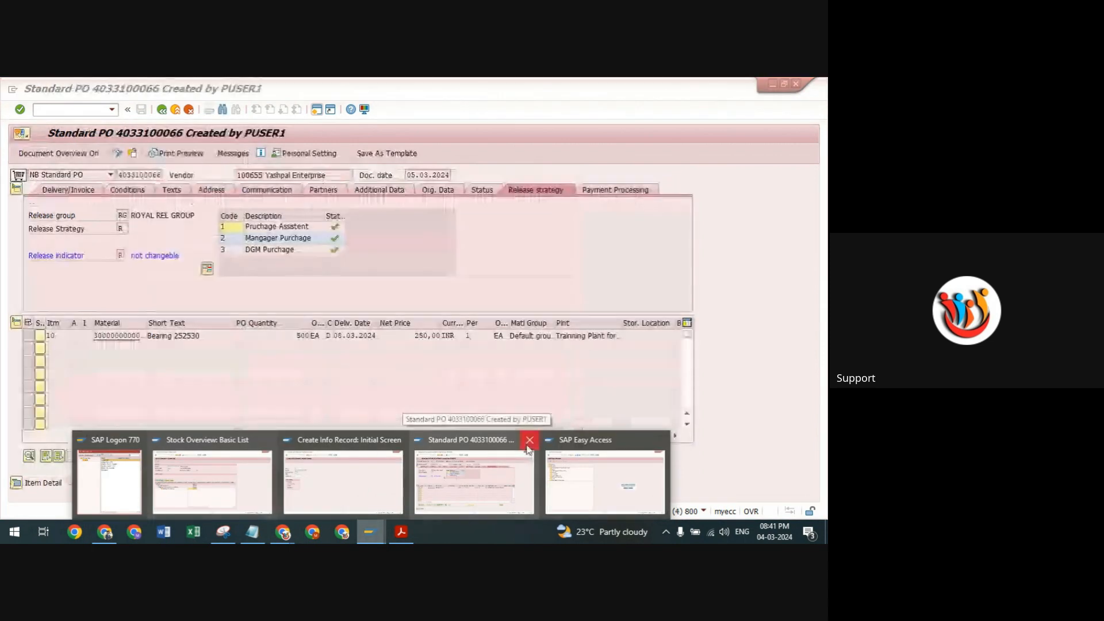
left_click(529, 441)
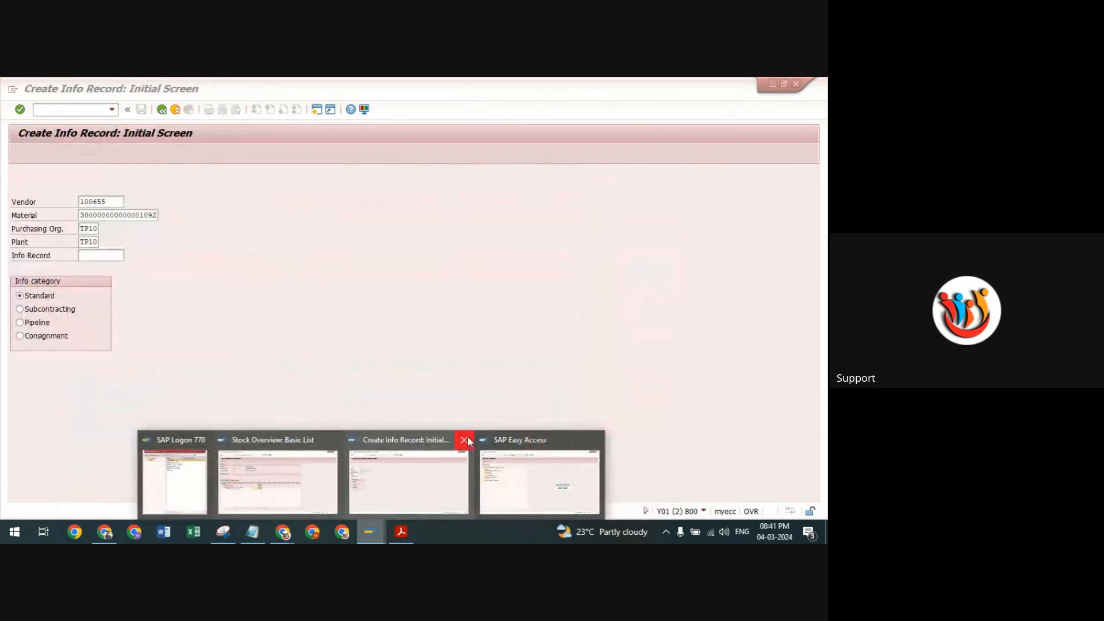
left_click(465, 441)
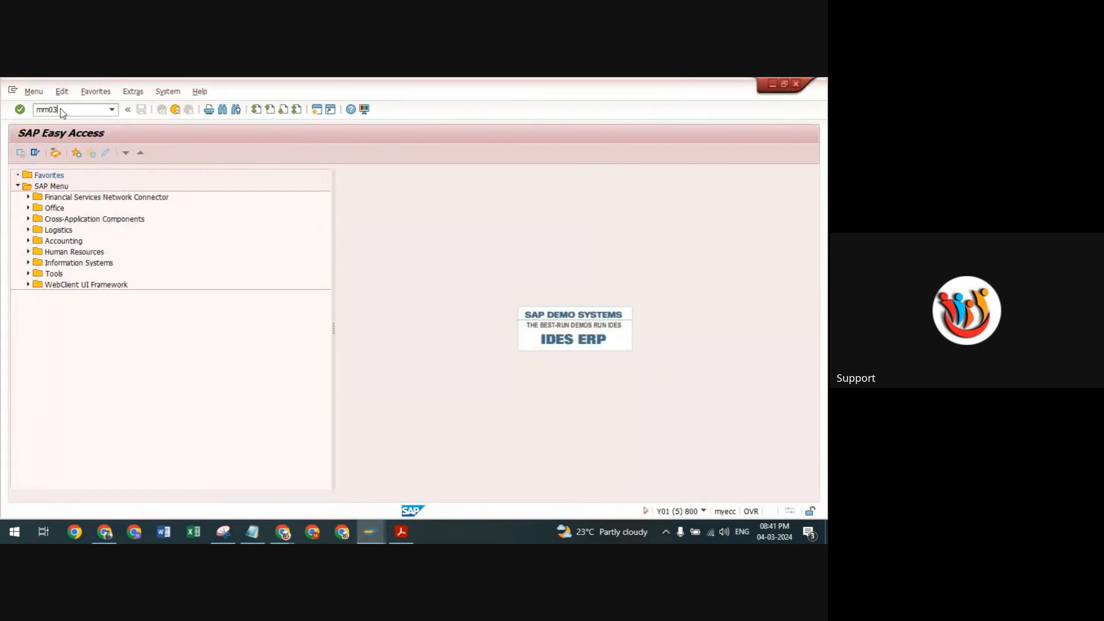
Step: Start MM03 for Bearing 252530 and select only the MRP 1 view, deselecting Basic Data 1, Purchasing, General Plant Data / Storage 1 and Accounting 1
key("Return")
key("Return")
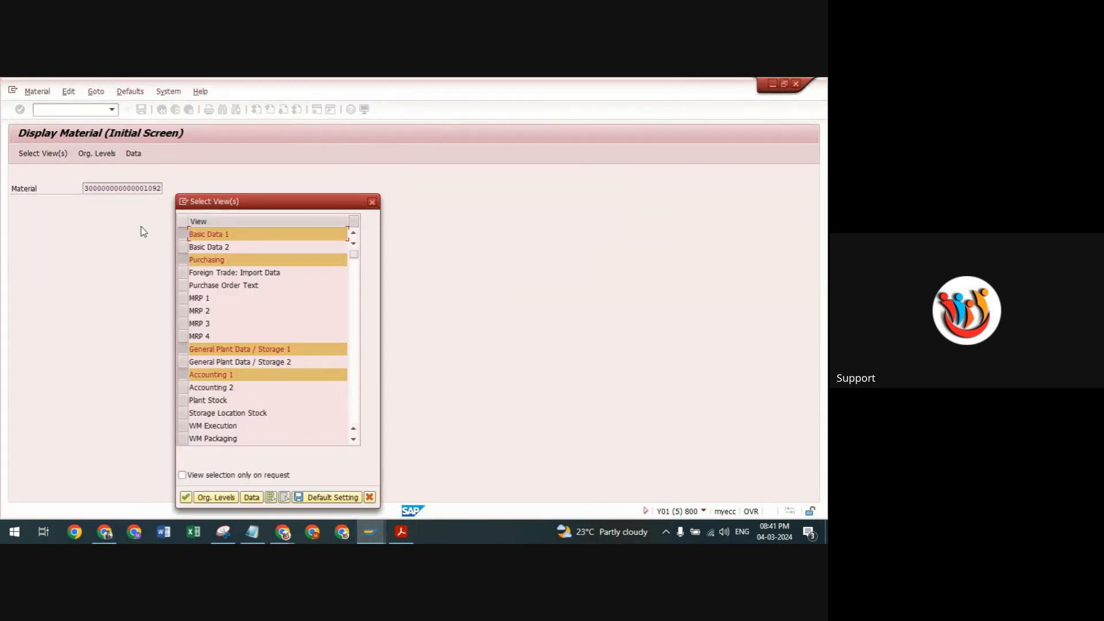
left_click(184, 260)
left_click(183, 234)
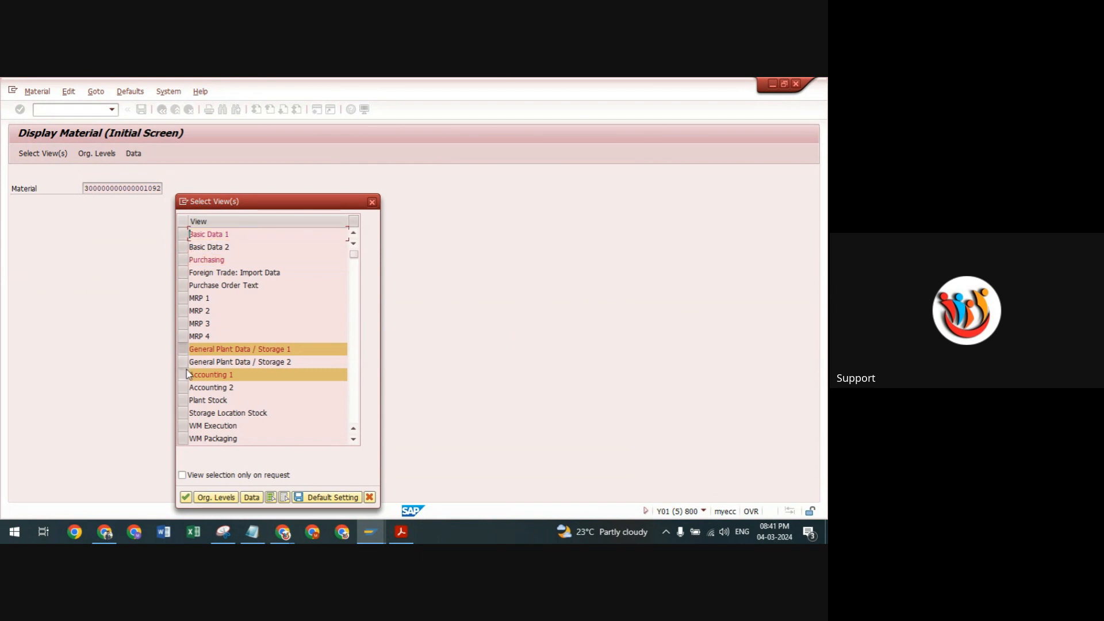
left_click(184, 375)
left_click(184, 349)
left_click(184, 298)
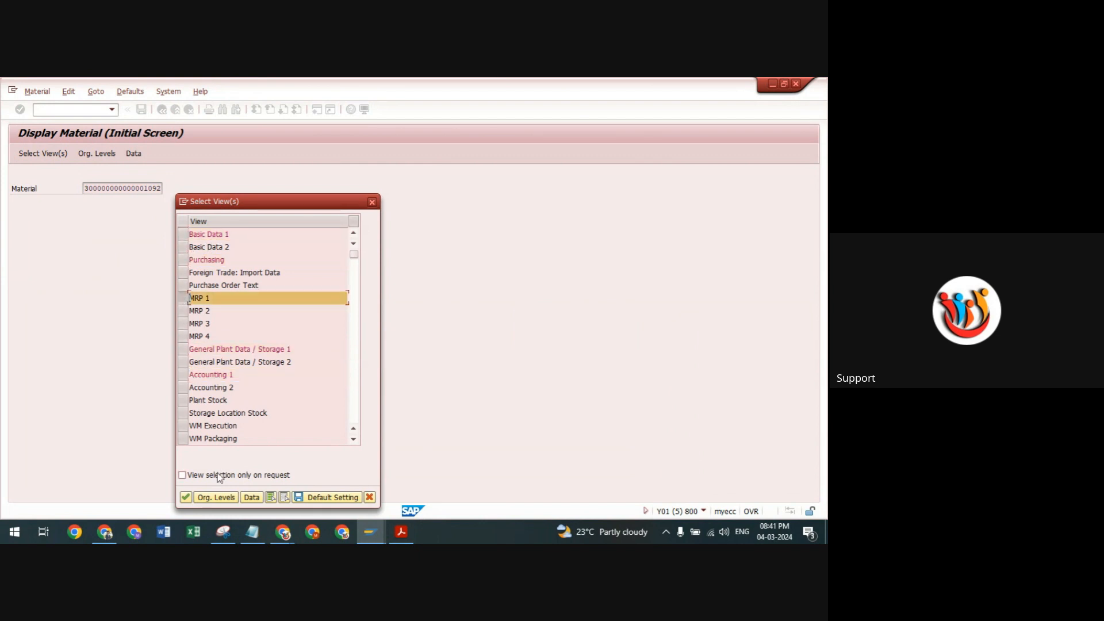
left_click(193, 496)
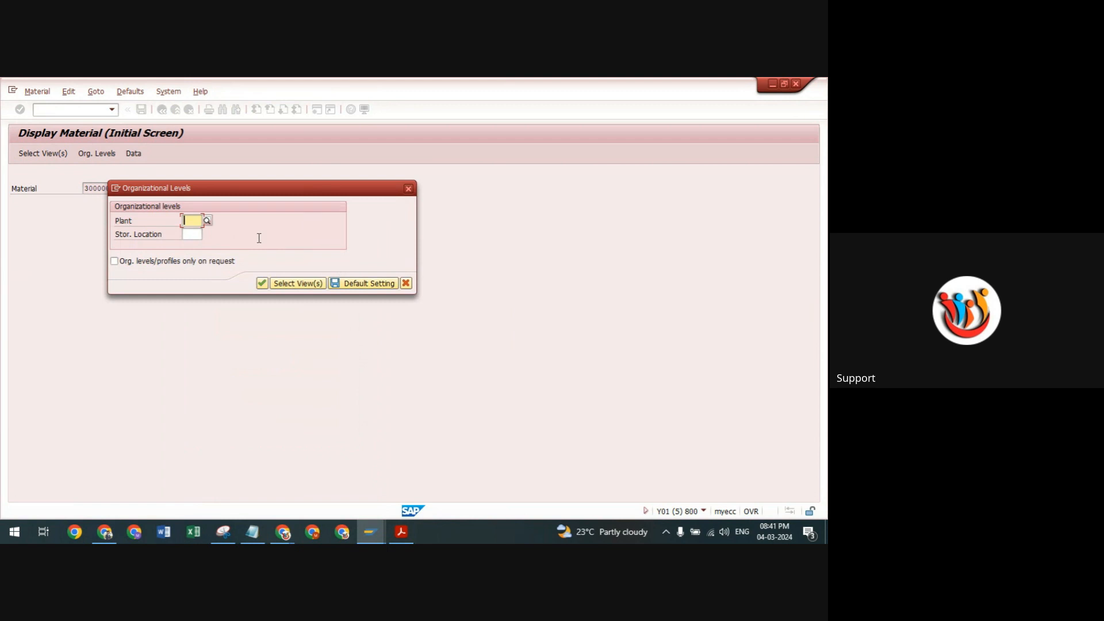
Step: Display the MRP 1 view for plant TP10 without a storage location and examine the reorder point and fixed lot size
type("tp10")
left_click(189, 232)
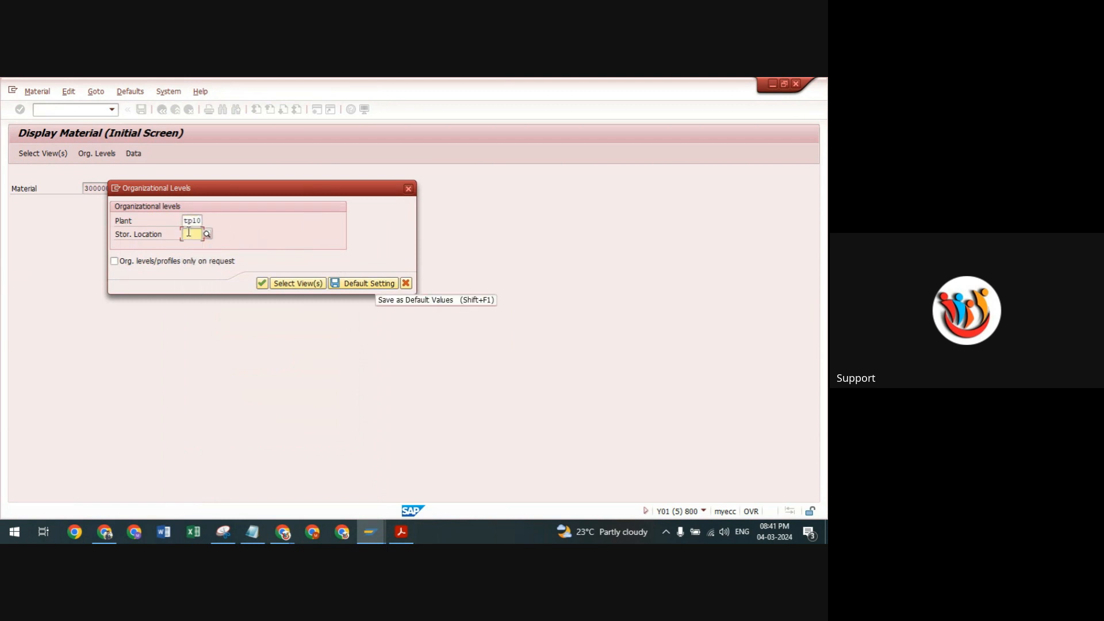
left_click(191, 252)
left_click(262, 283)
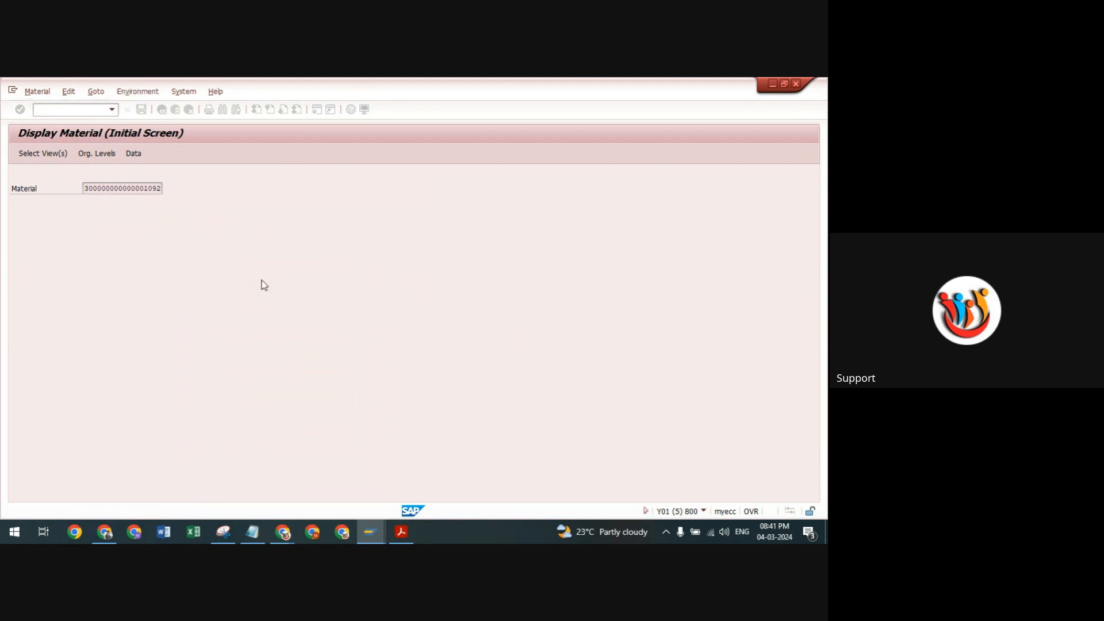
double_click(129, 344)
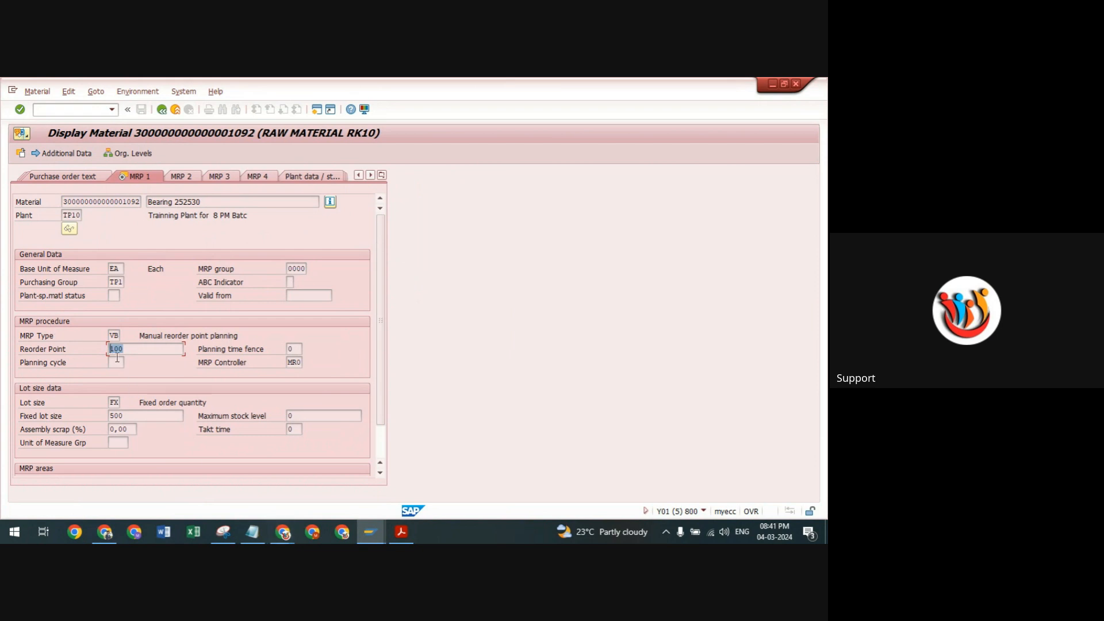
double_click(118, 419)
Step: Start MIGO in a new session and set the transaction to A07 Goods Issue with R10 Other
left_click(371, 530)
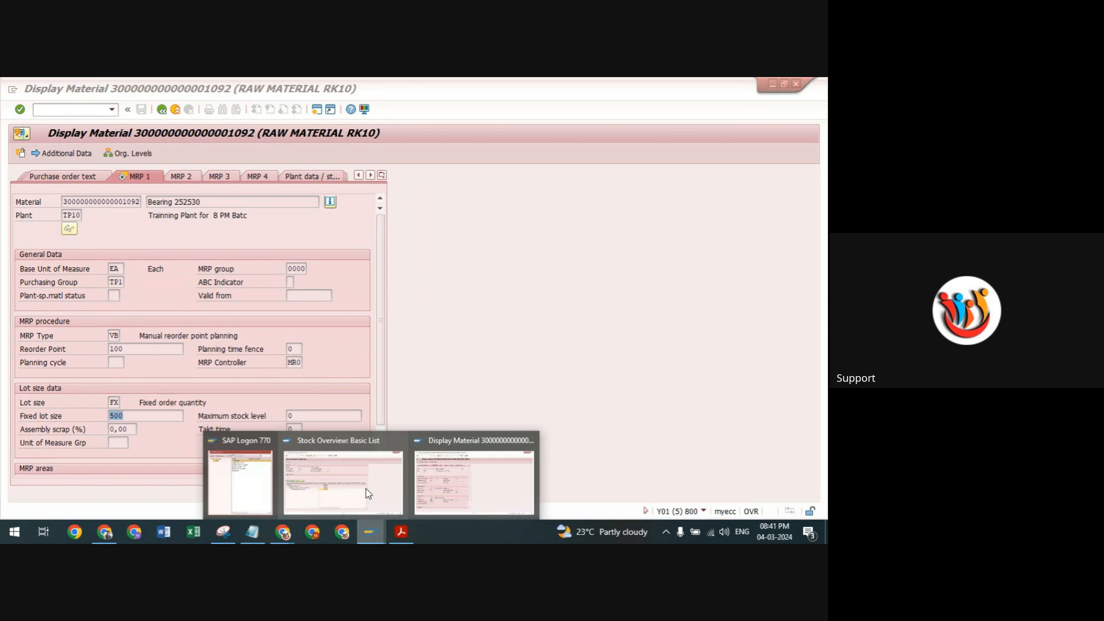
left_click(463, 472)
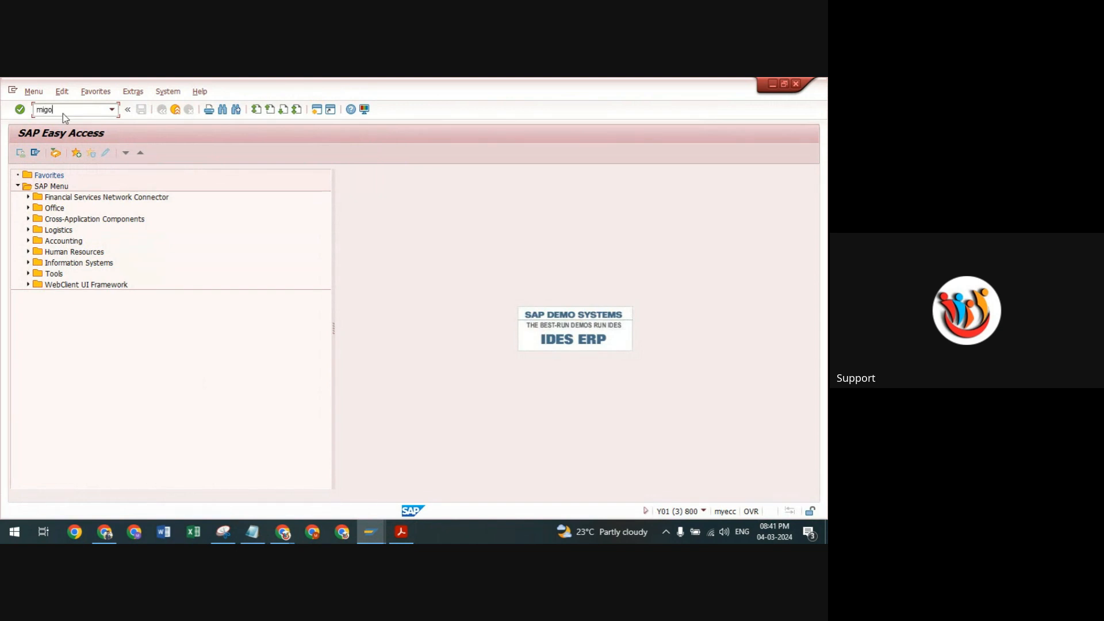
key("Return")
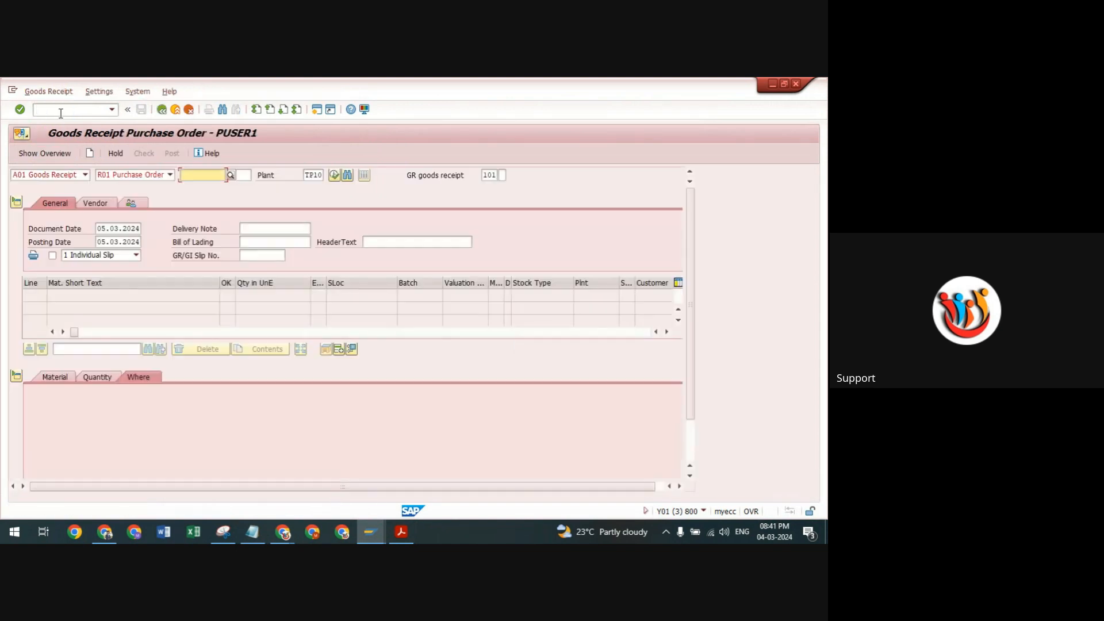
left_click(85, 175)
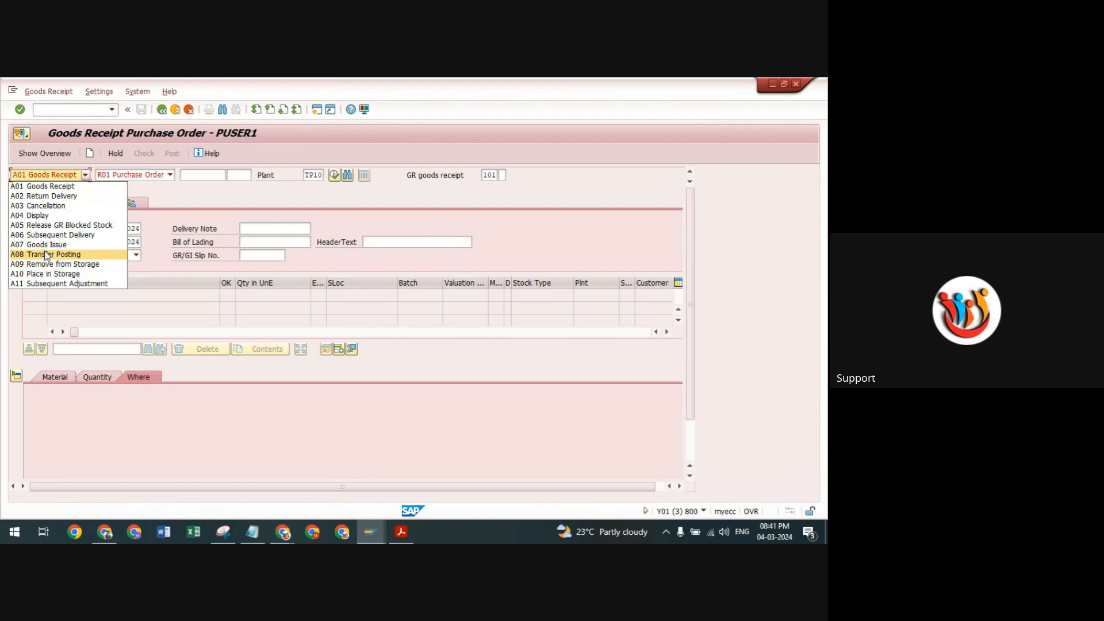
left_click(87, 244)
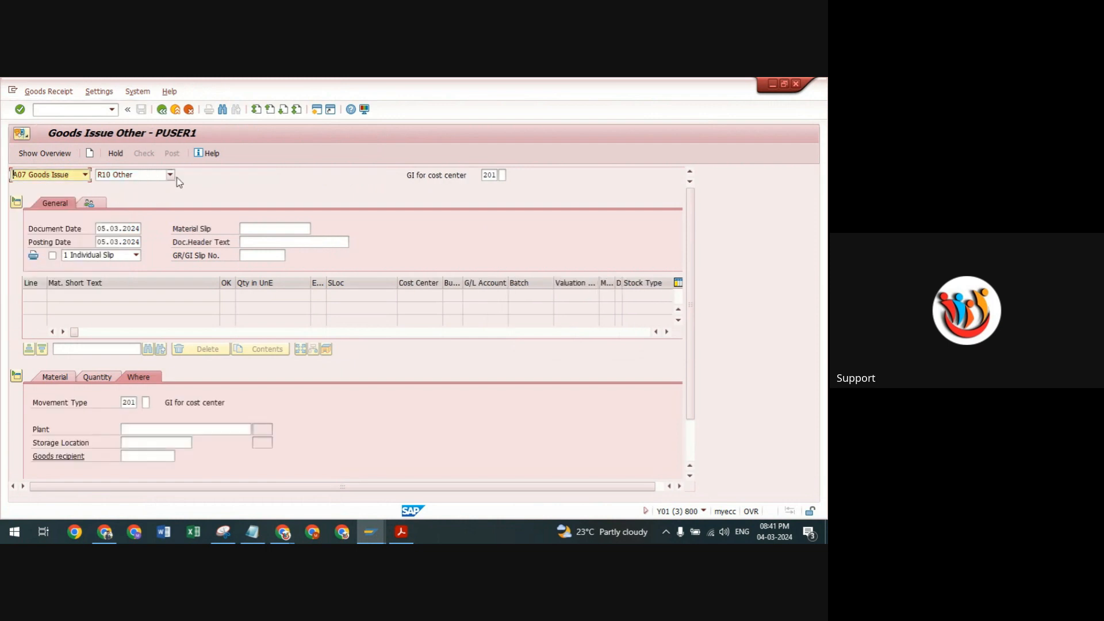
Step: Copy the number of Bearing 252530 from the Notepad notes and enter it as the material of the goods issue
left_click(62, 379)
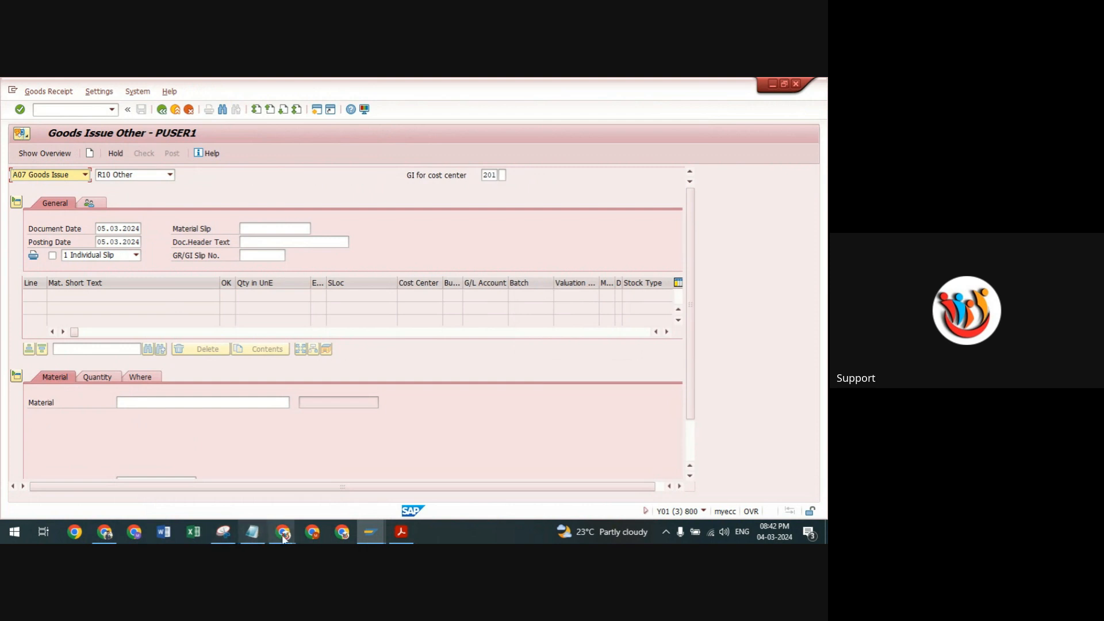
left_click(251, 533)
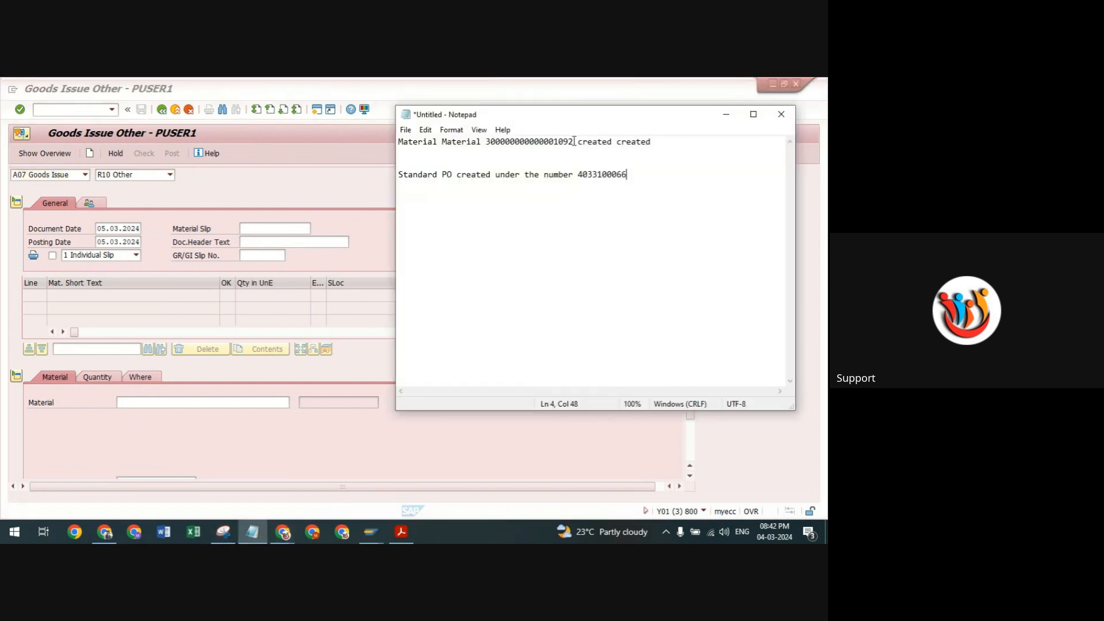
left_click_drag(574, 142, 490, 142)
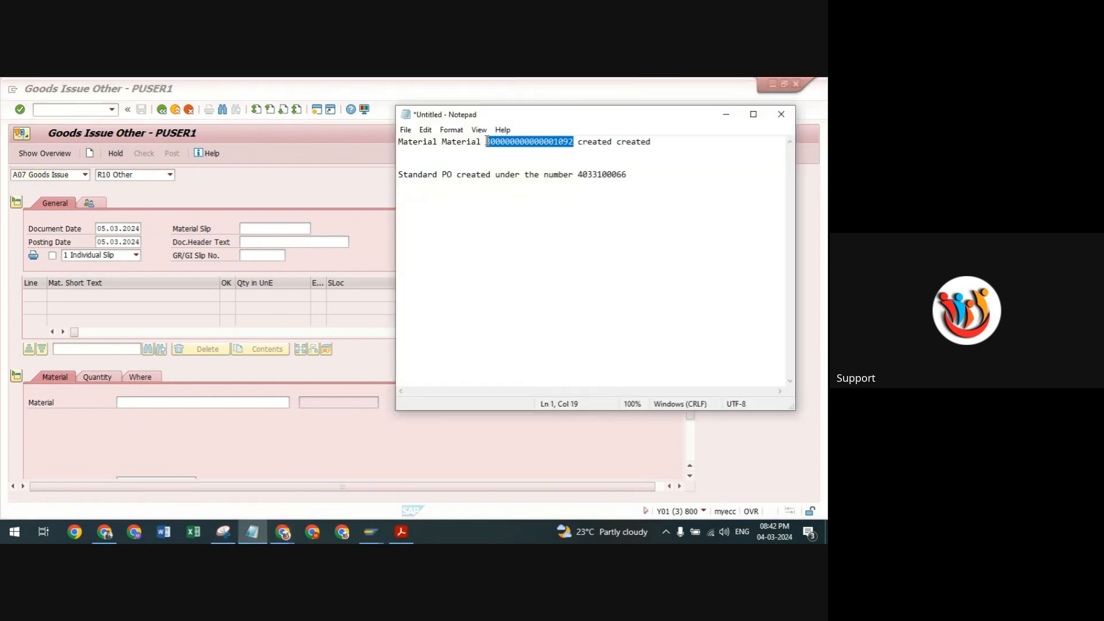
left_click(380, 534)
left_click(542, 480)
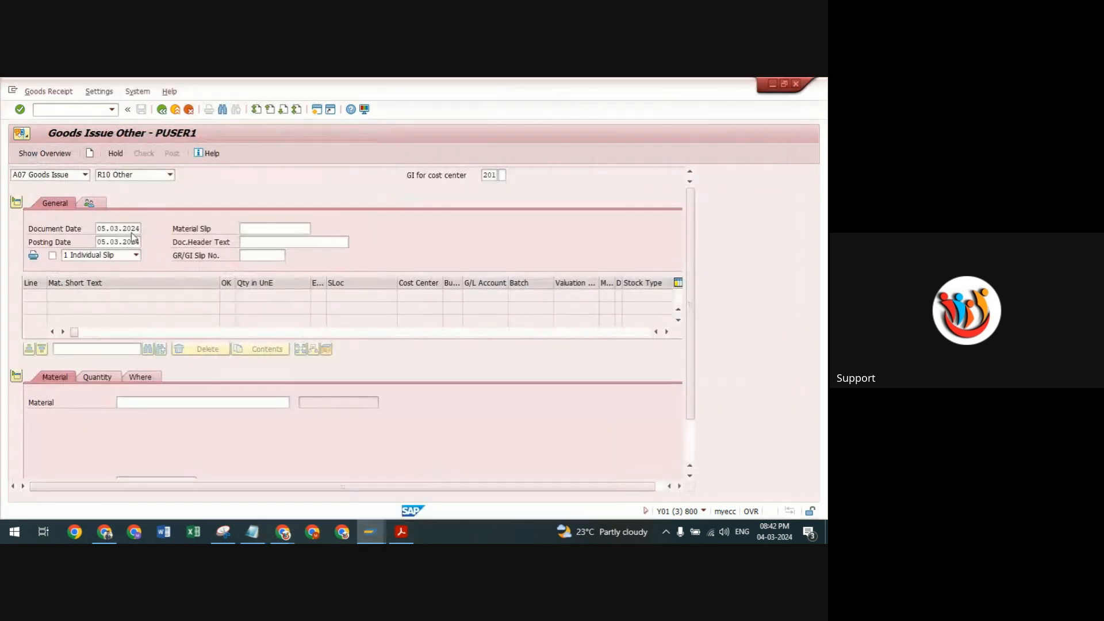
left_click(157, 406)
key("ctrl+v")
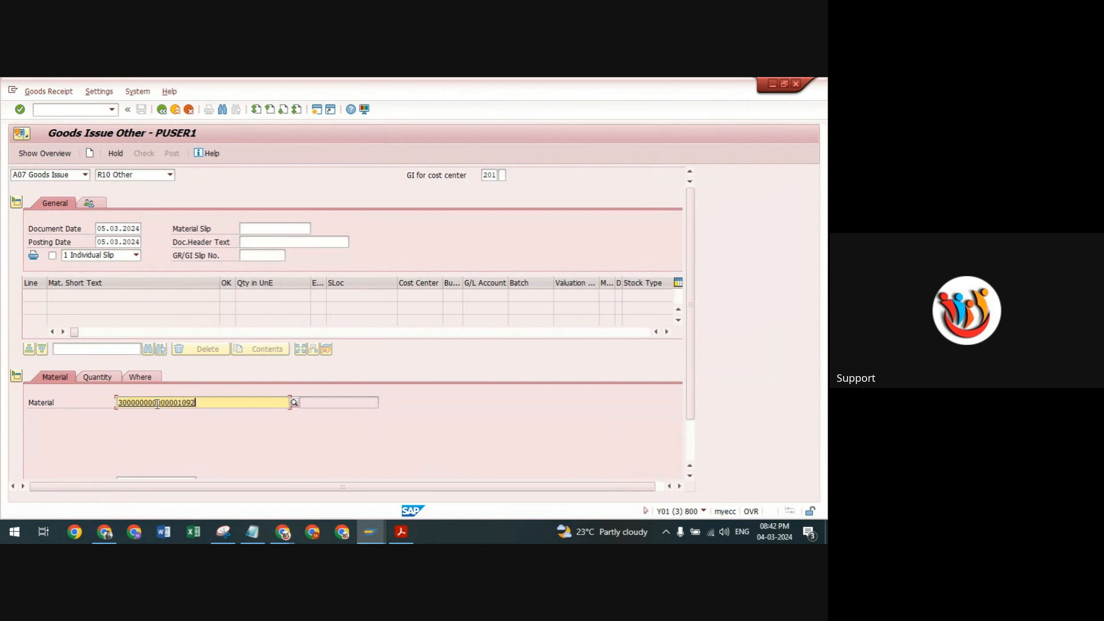
key("Return")
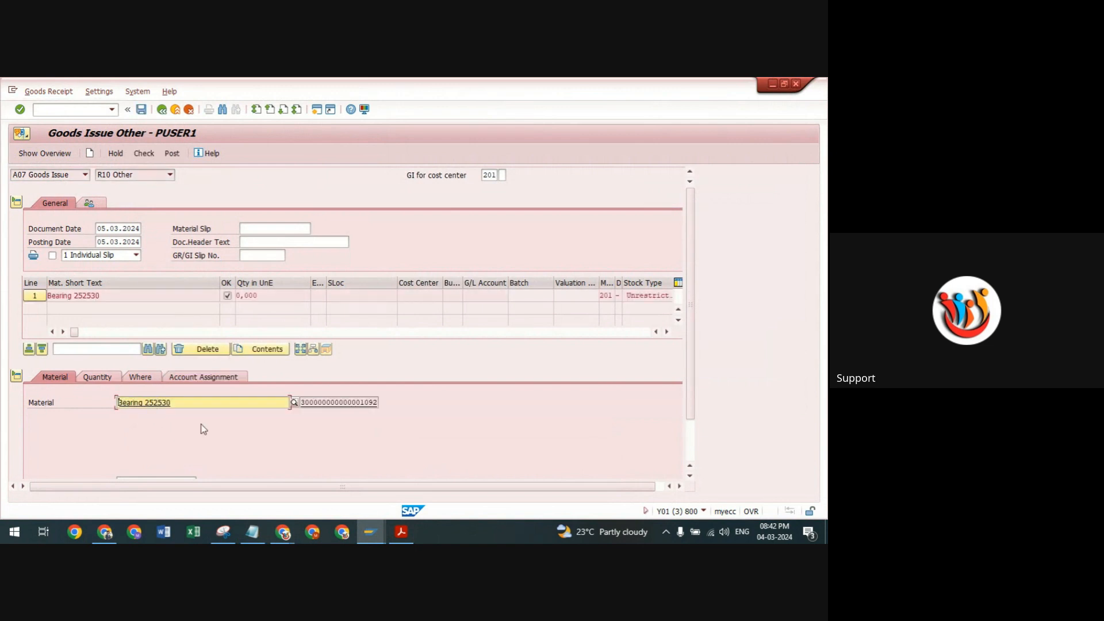
Step: Check the Google Meet window, view the bearing's stock in the Stock Overview session and return to the goods issue
mouse_move(288, 536)
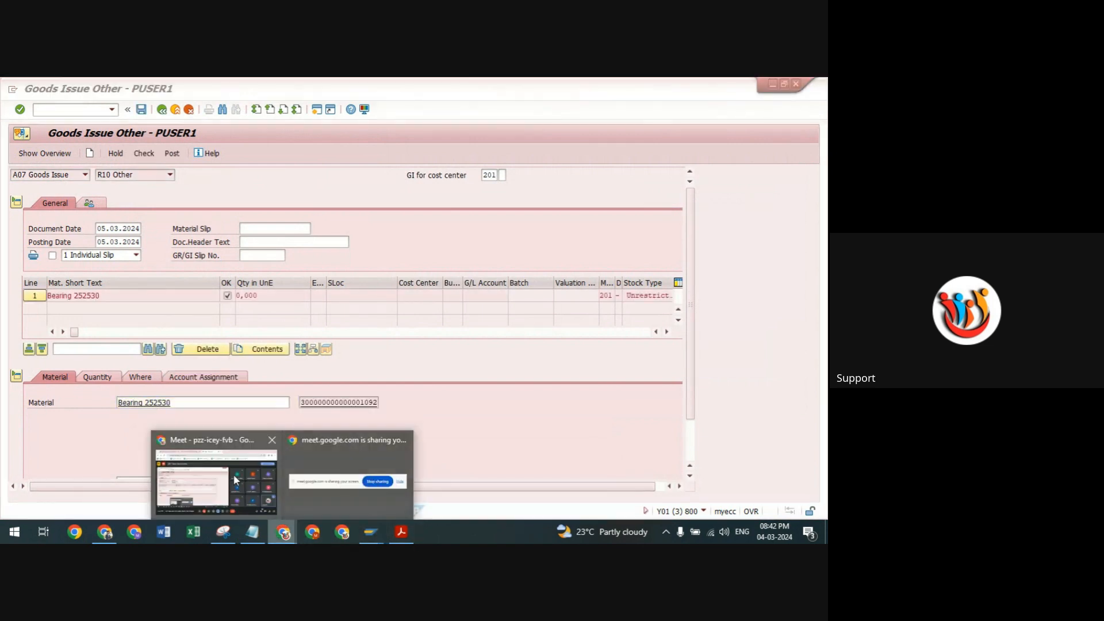
left_click(216, 475)
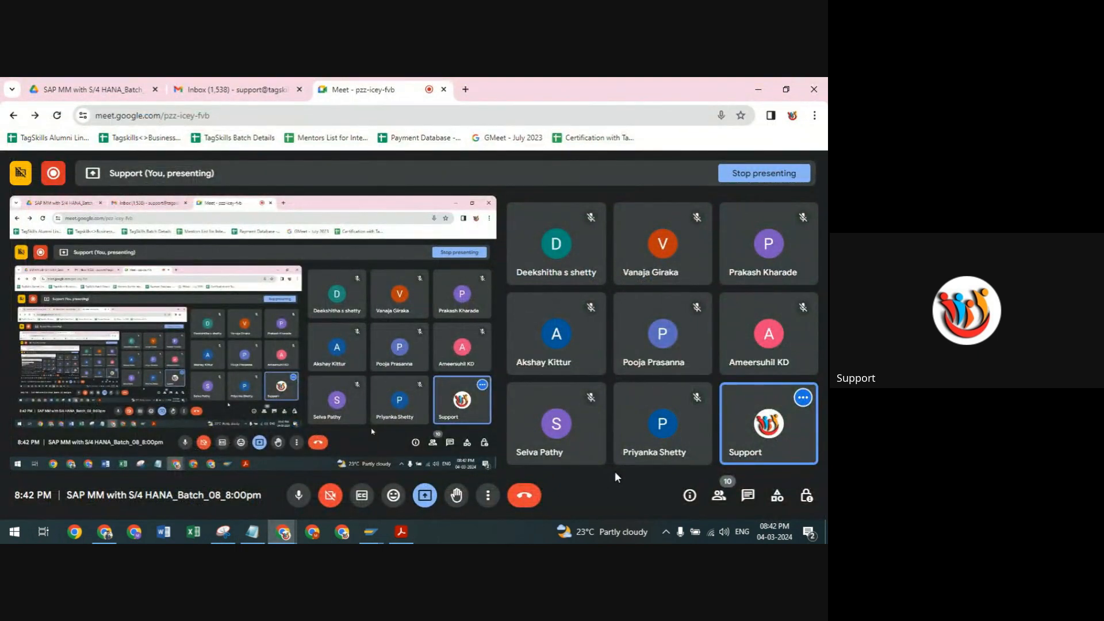
mouse_move(377, 533)
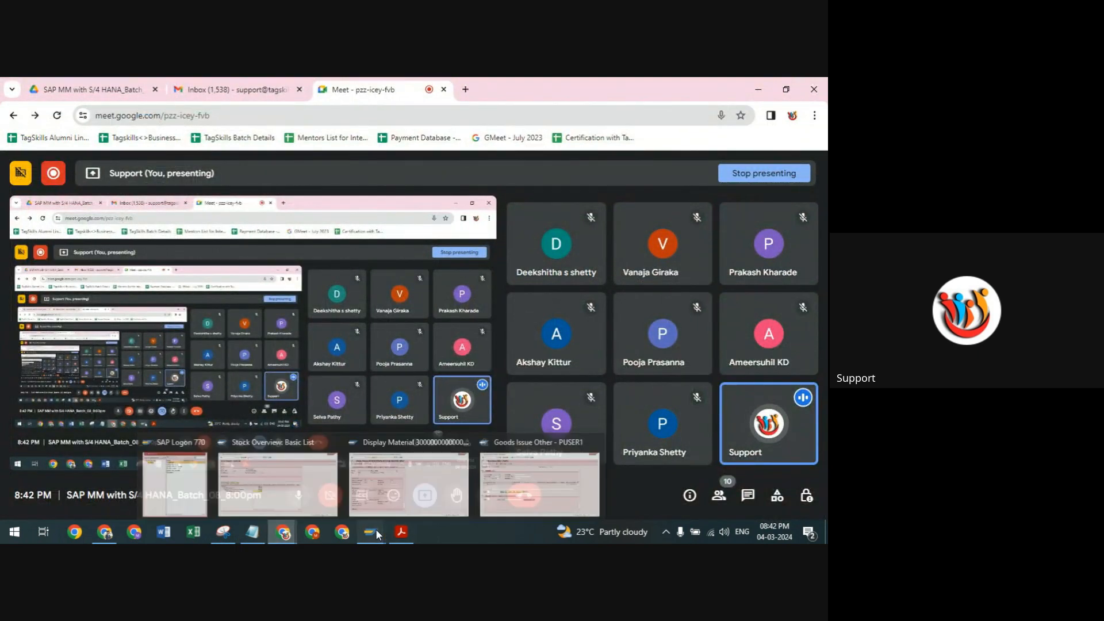
mouse_move(369, 474)
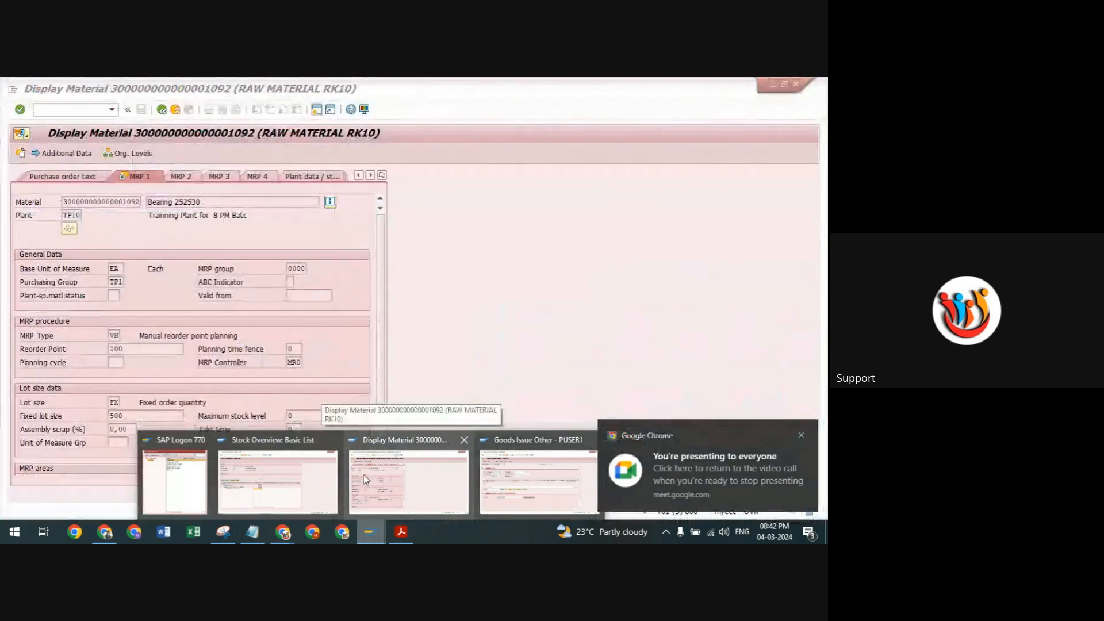
mouse_move(509, 467)
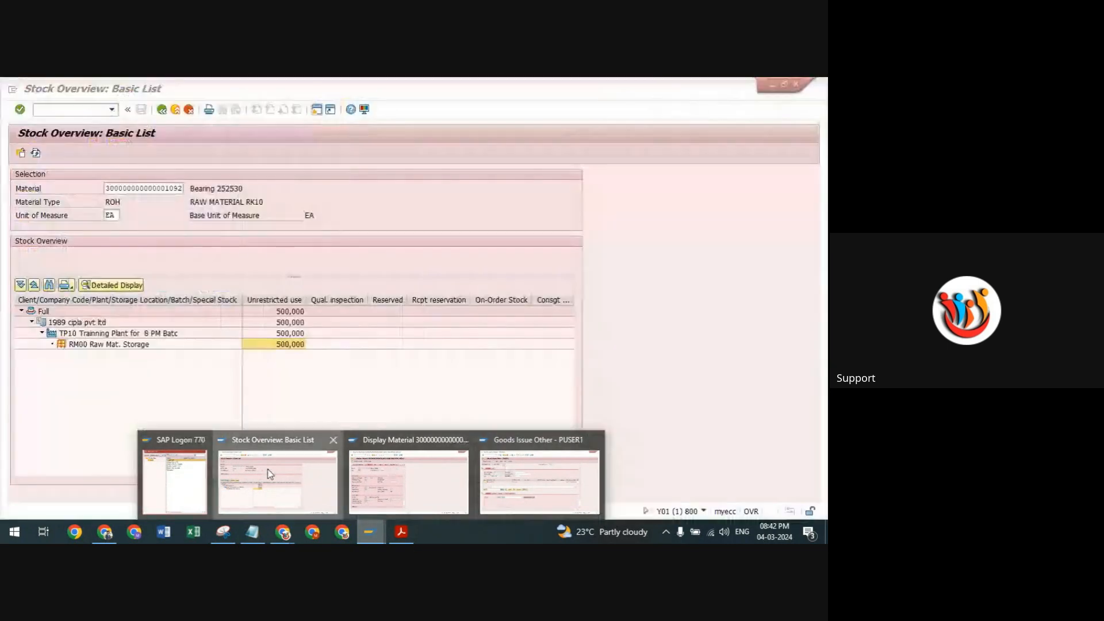
left_click(270, 473)
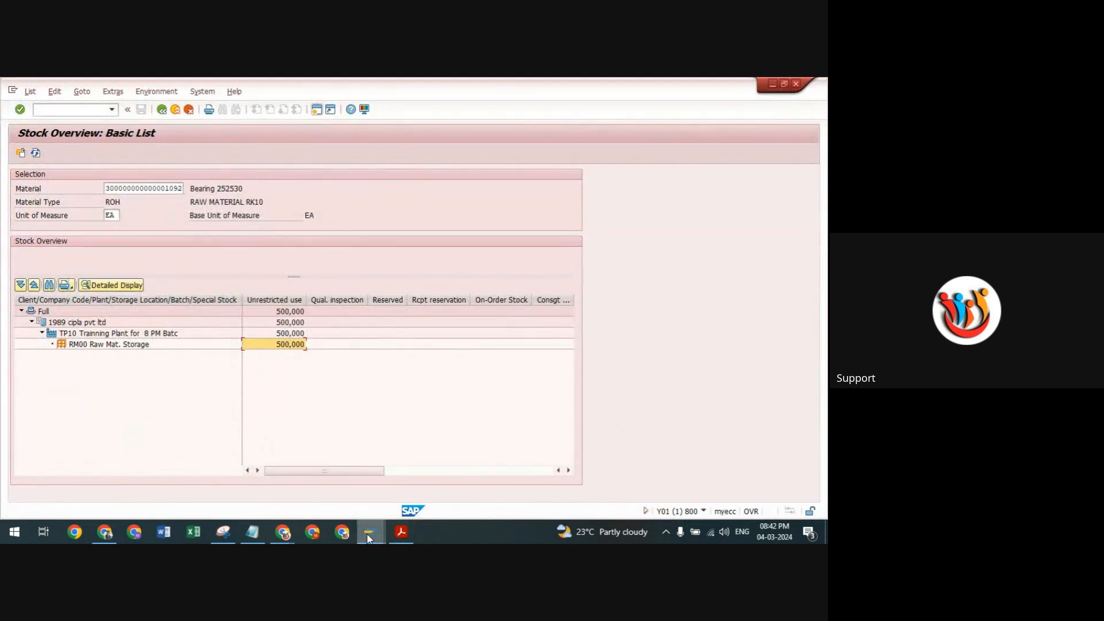
mouse_move(369, 537)
left_click(570, 470)
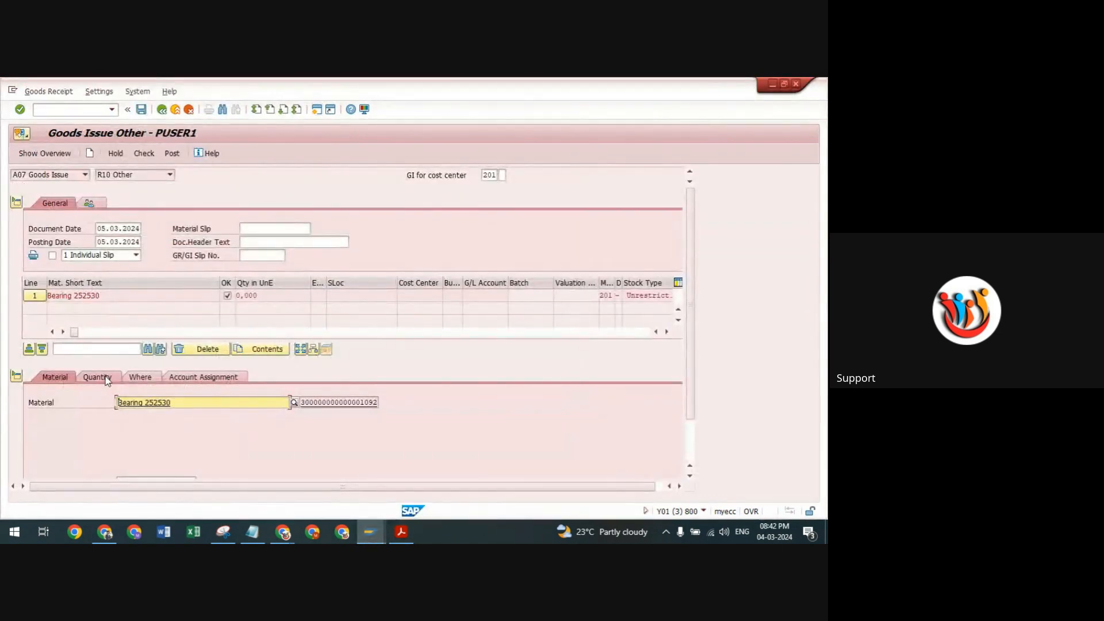
Step: Set the goods issue item's quantity to 450, its plant to TP10 and its storage location to RM00
left_click(97, 377)
scroll(131, 390, "down", 1)
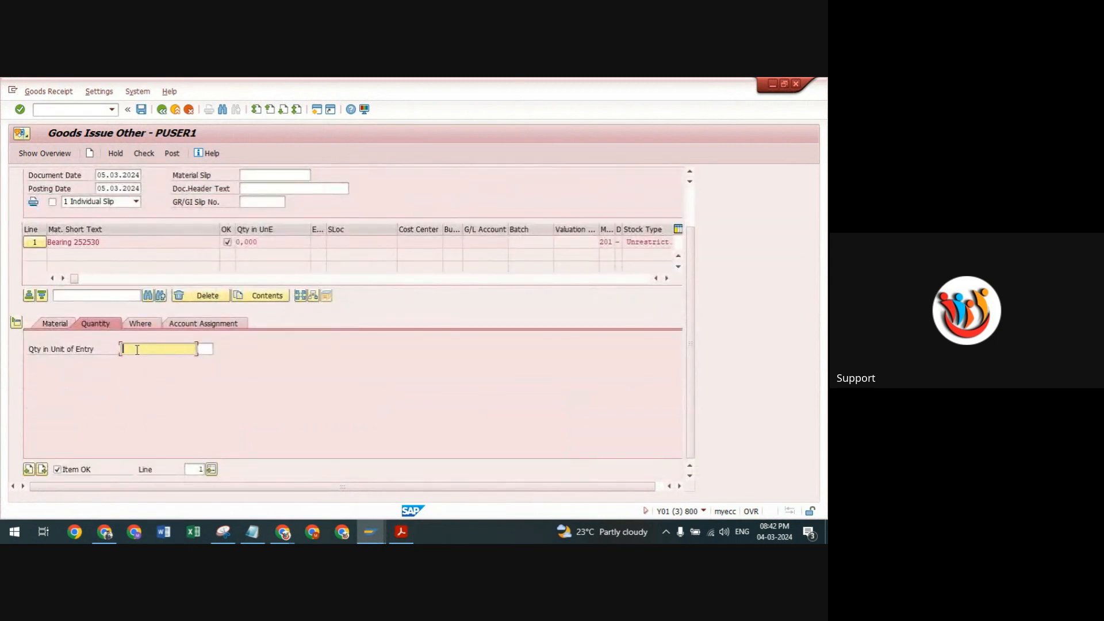
type("450")
key("Return")
left_click(152, 327)
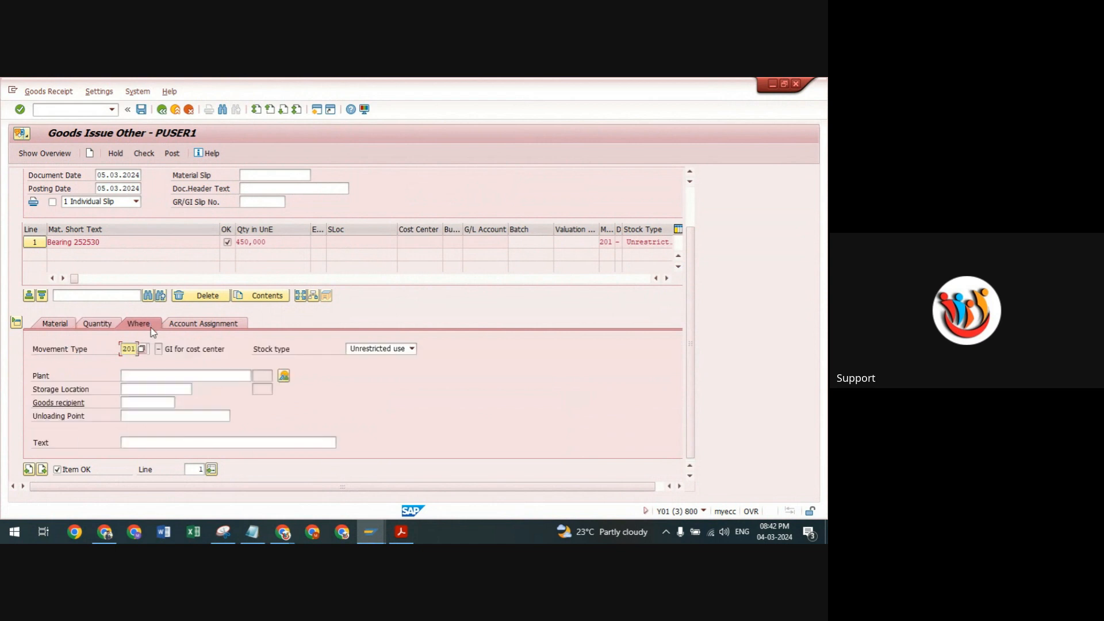
left_click(133, 389)
type("rm00")
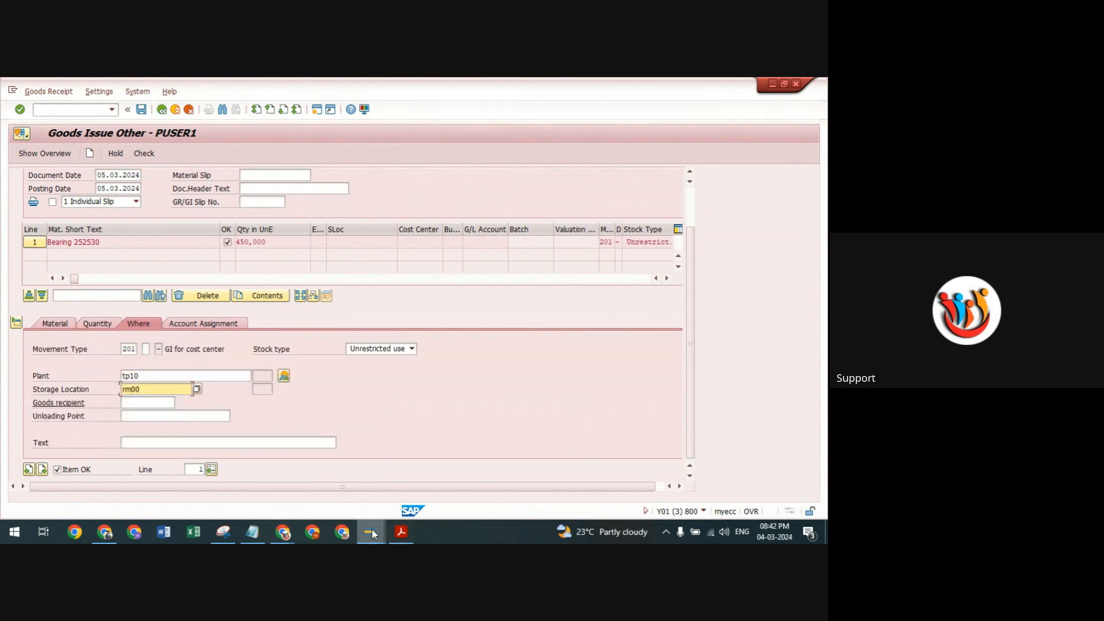
Step: Look at the bearing's reorder point in the Display Material session
mouse_move(373, 535)
left_click(407, 486)
left_click_drag(132, 348, 9, 350)
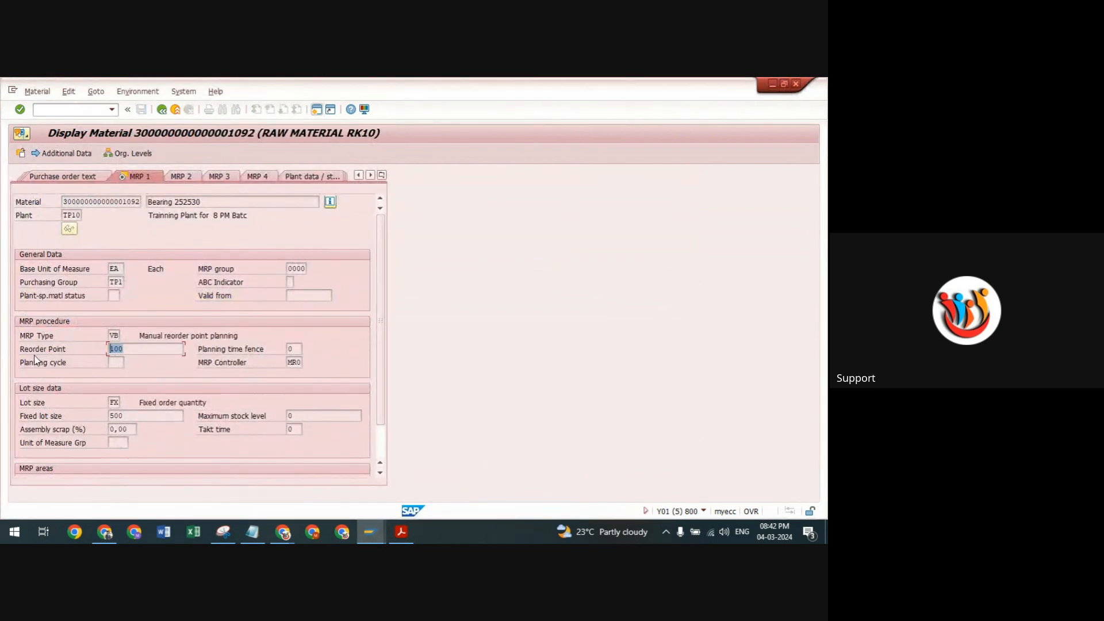
mouse_move(370, 530)
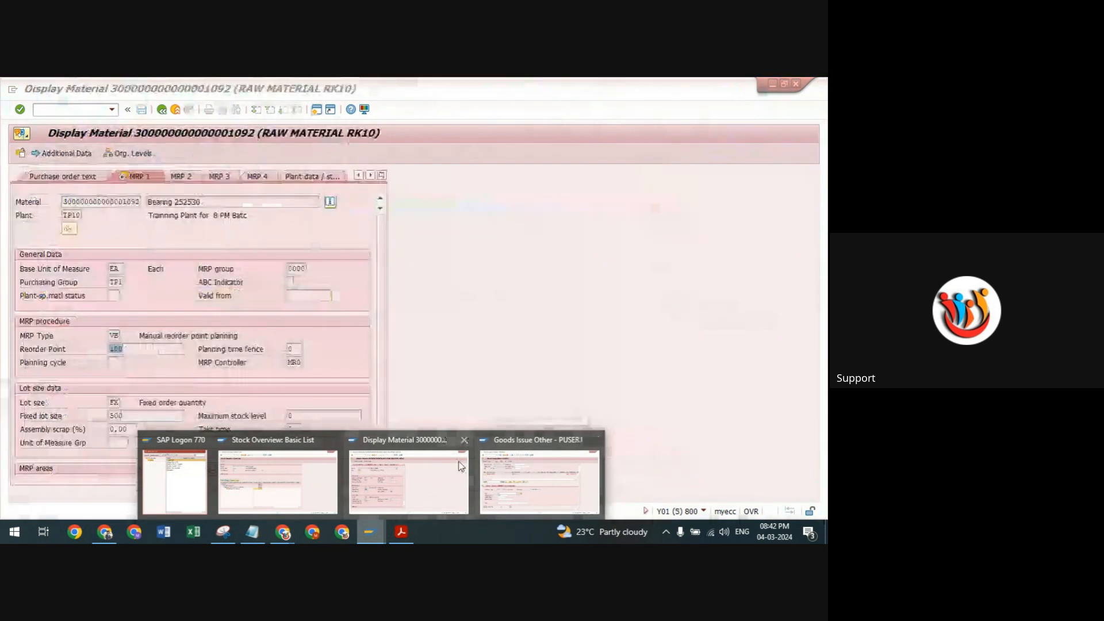
Step: Assign cost center 100000 to the Bearing 252530 item in the goods issue session, then check and post the document
left_click(508, 455)
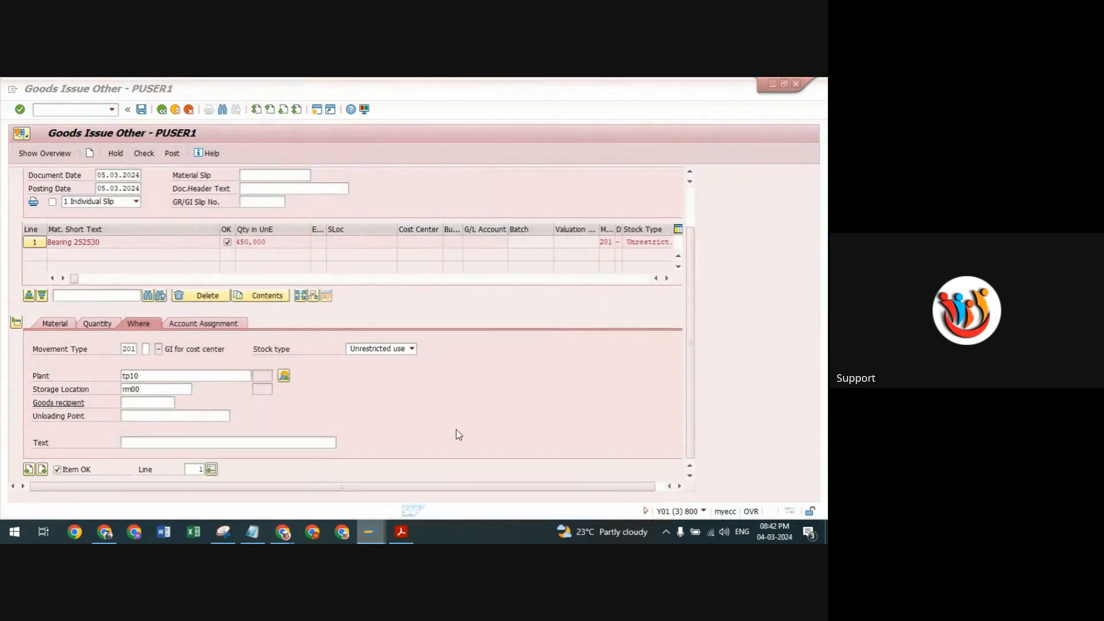
left_click(182, 328)
left_click(109, 376)
left_click(103, 391)
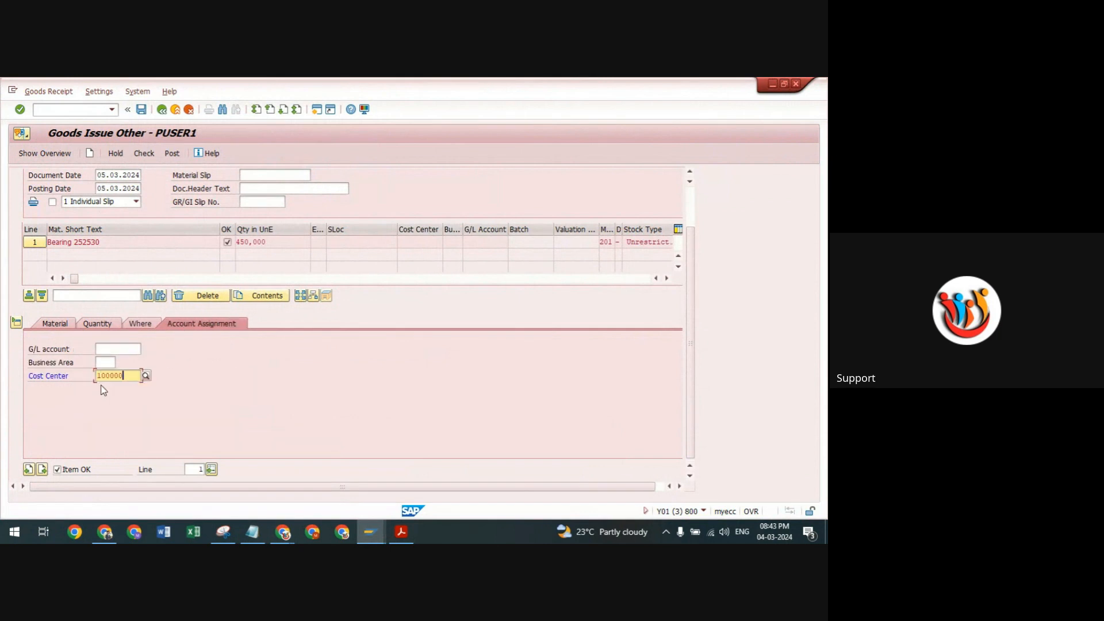
key("Return")
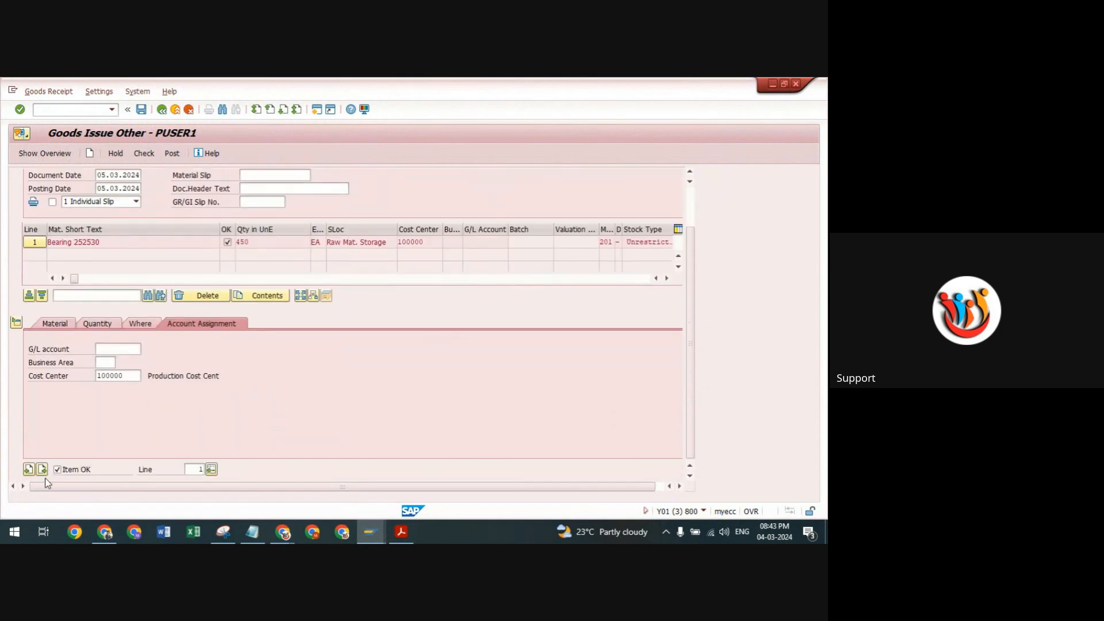
left_click(144, 155)
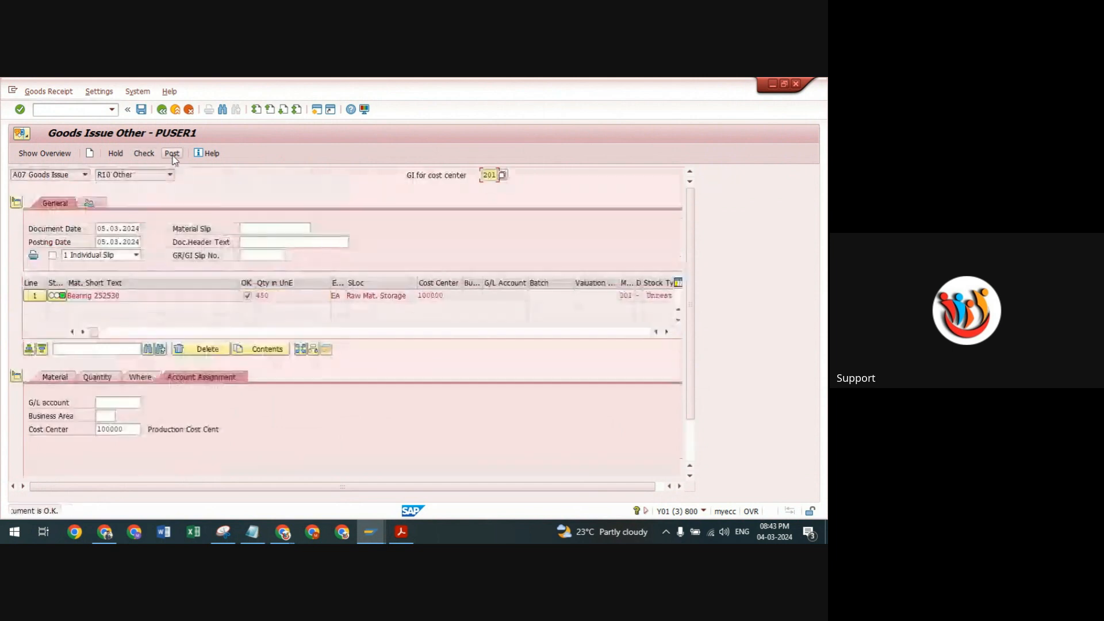
left_click(173, 154)
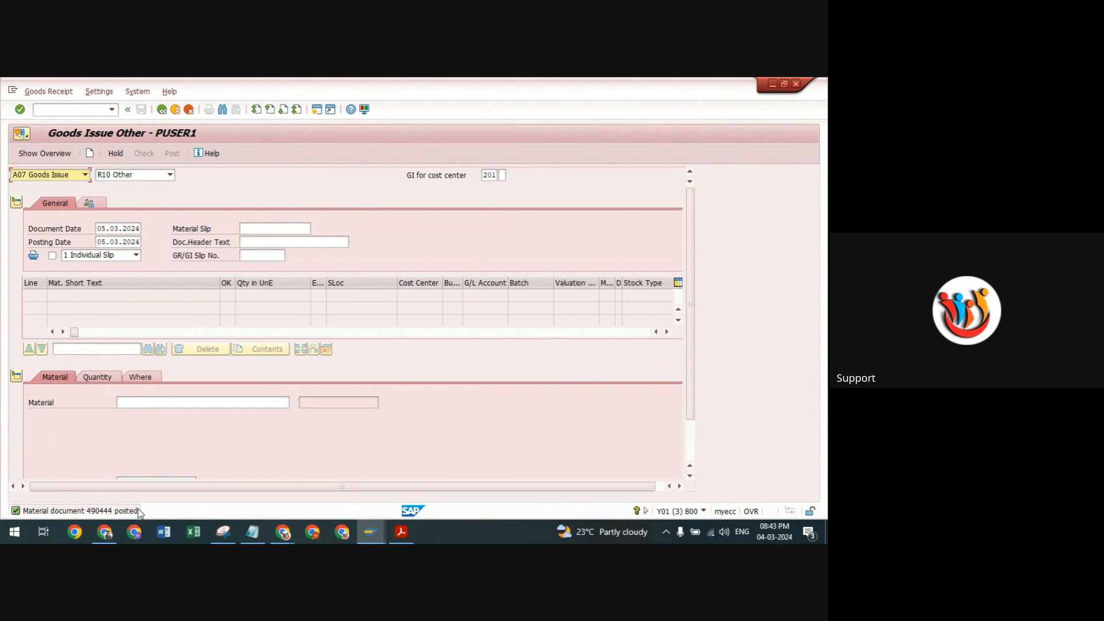
Step: Refresh the bearing's stock overview and look at its fixed lot size in the Display Material session
left_click(369, 531)
left_click(276, 477)
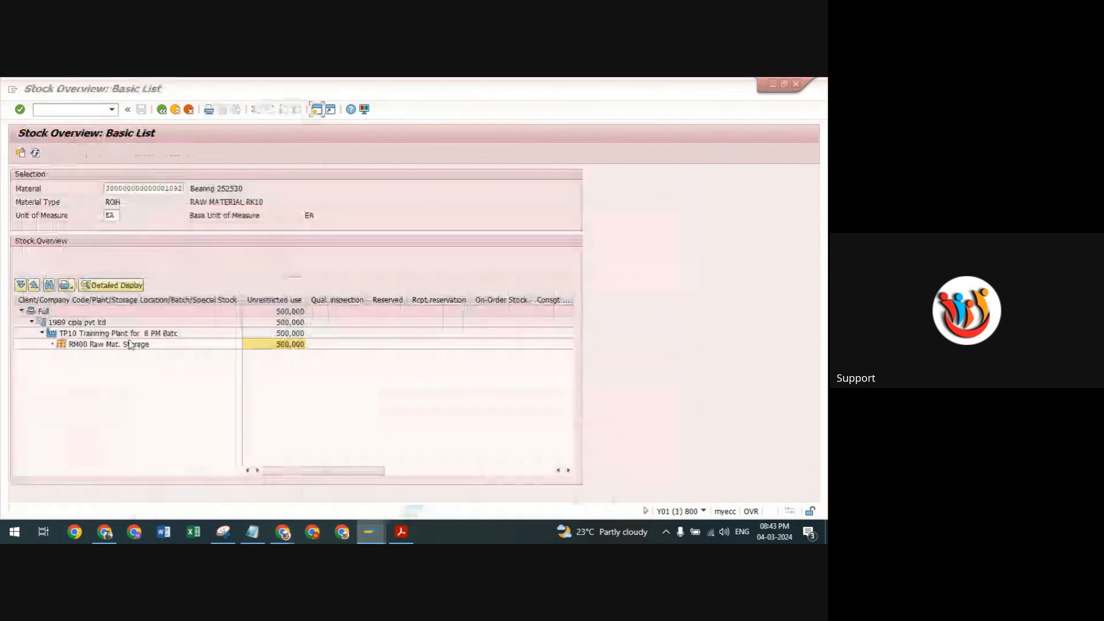
left_click(35, 153)
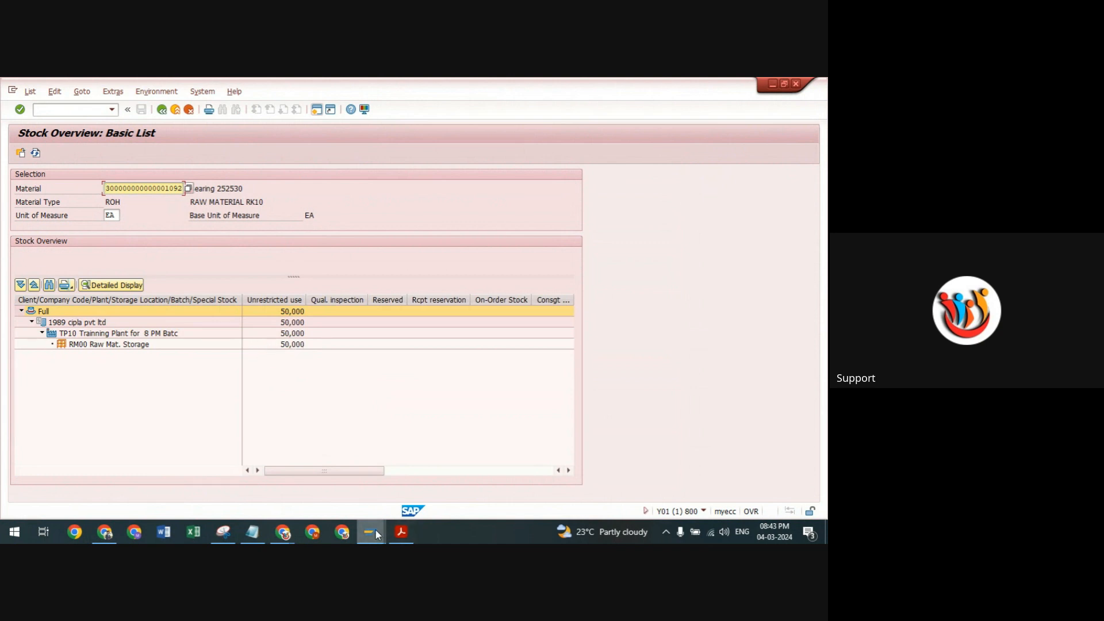
mouse_move(375, 529)
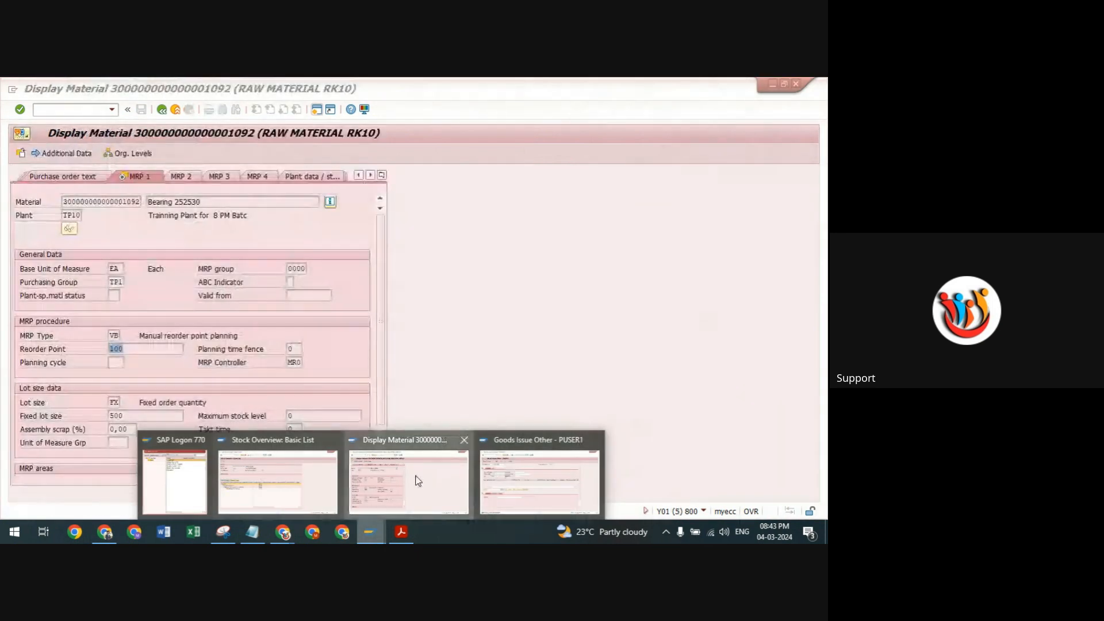
left_click(413, 478)
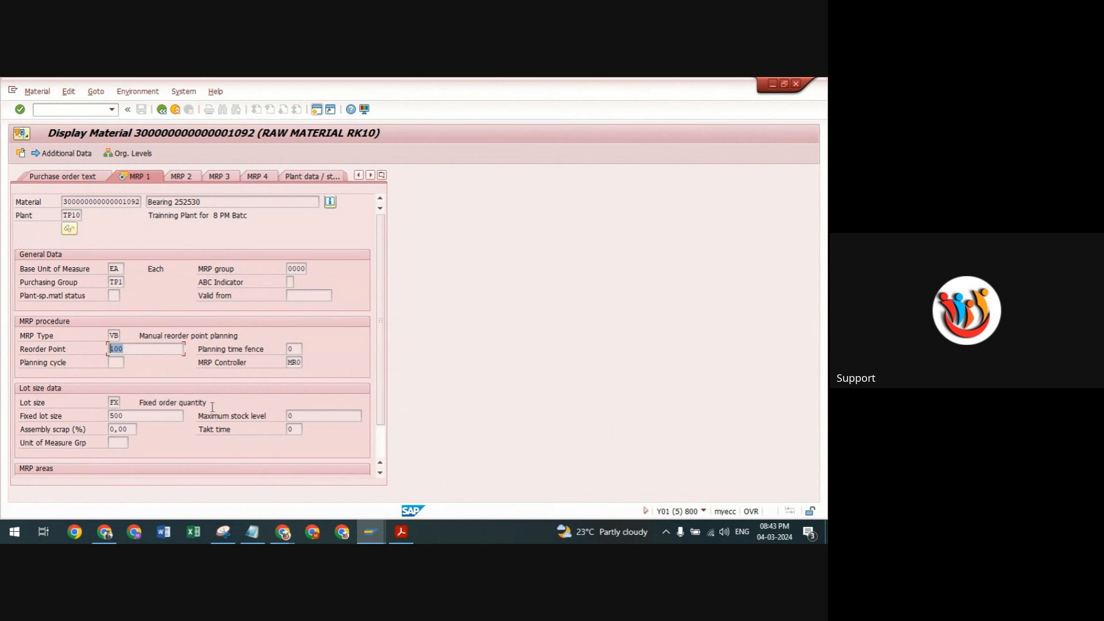
left_click_drag(142, 415, 3, 426)
Step: Leave the goods issue and run single-item, multi-level planning (MD02) for Bearing 252530 in plant TP10 with the existing parameters
left_click(375, 525)
left_click(507, 488)
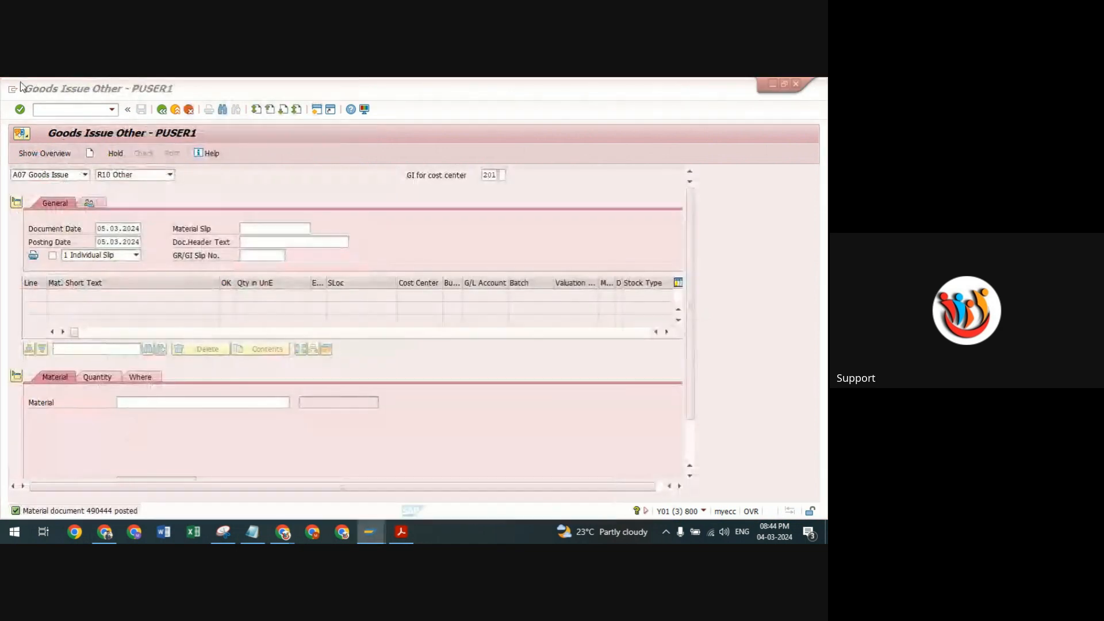
left_click(161, 111)
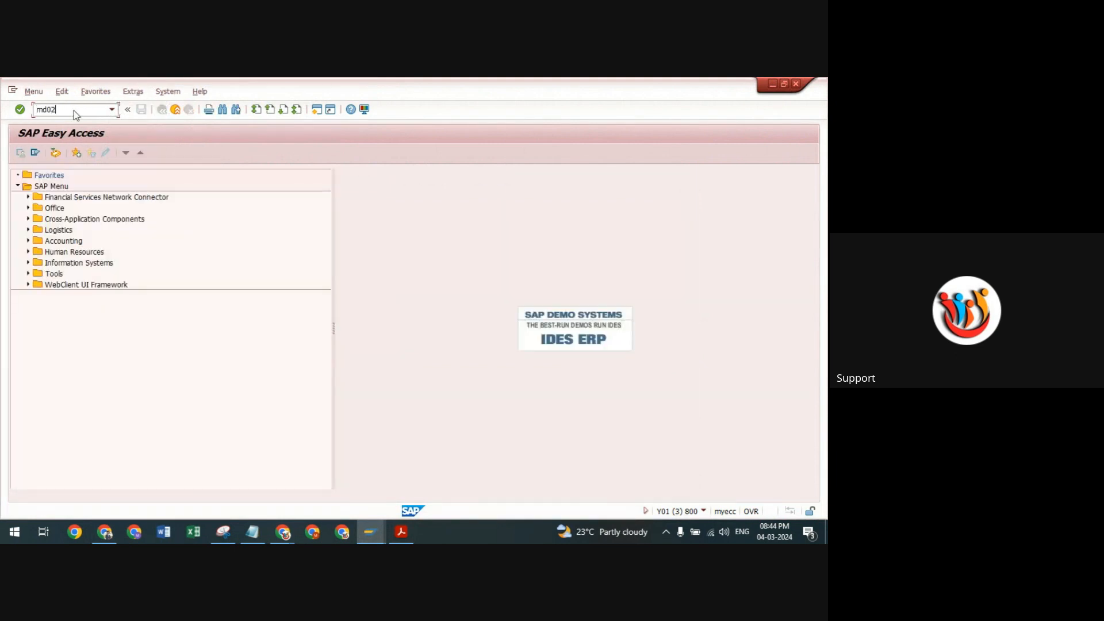
key("Return")
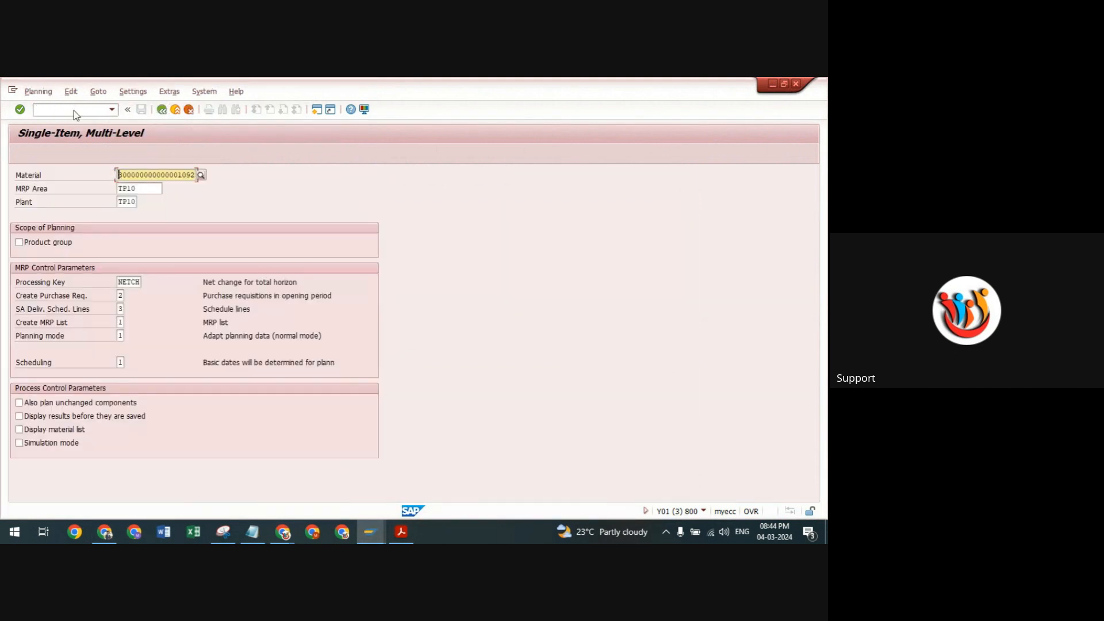
key("Return")
key("Return")
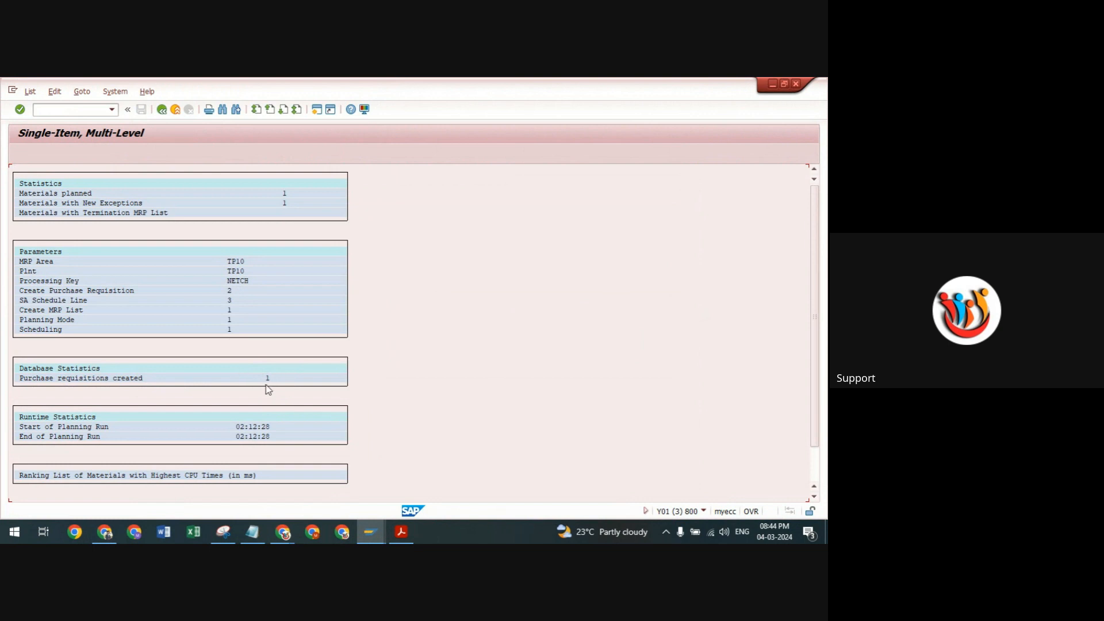
Step: Leave the planning run and open the stock/requirements list (MD04) for Bearing 252530 in plant TP10
left_click(162, 112)
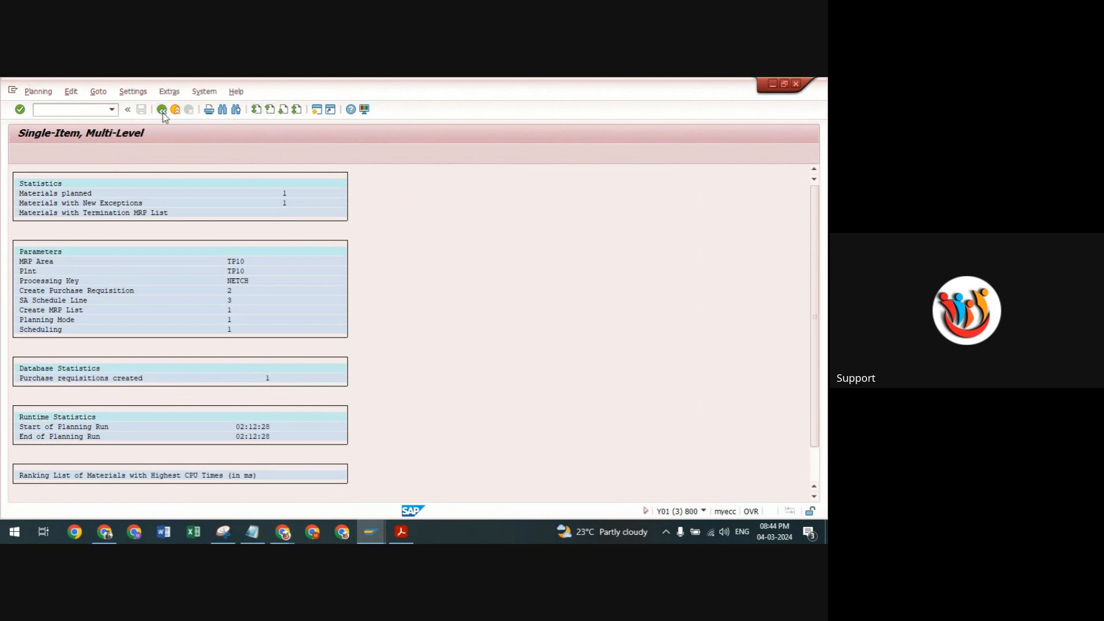
left_click(162, 111)
left_click(161, 110)
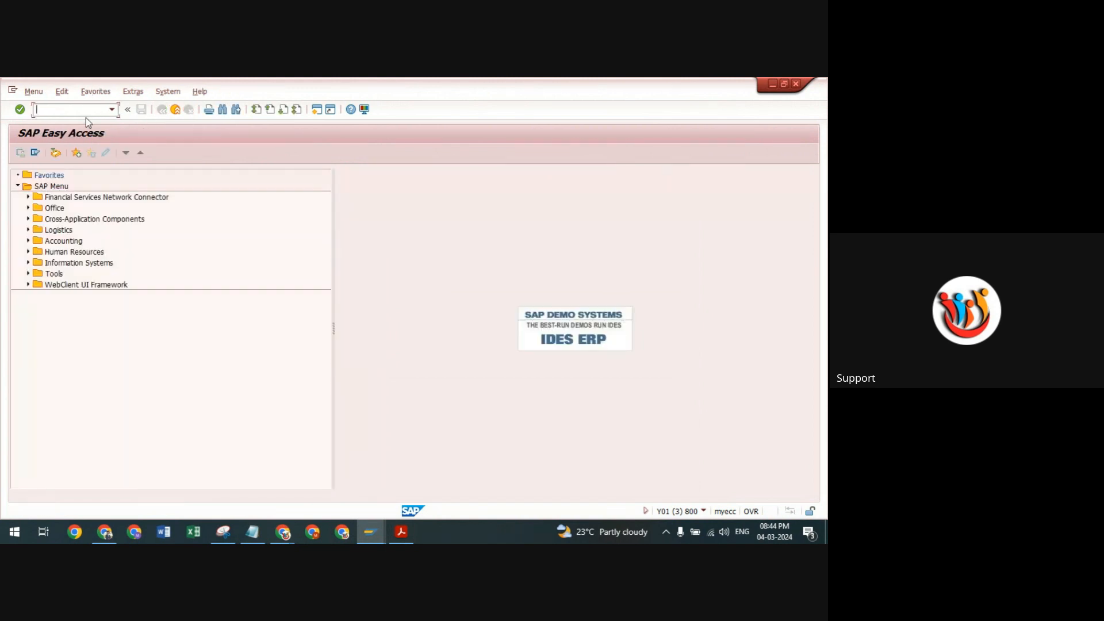
type("md04")
key("Return")
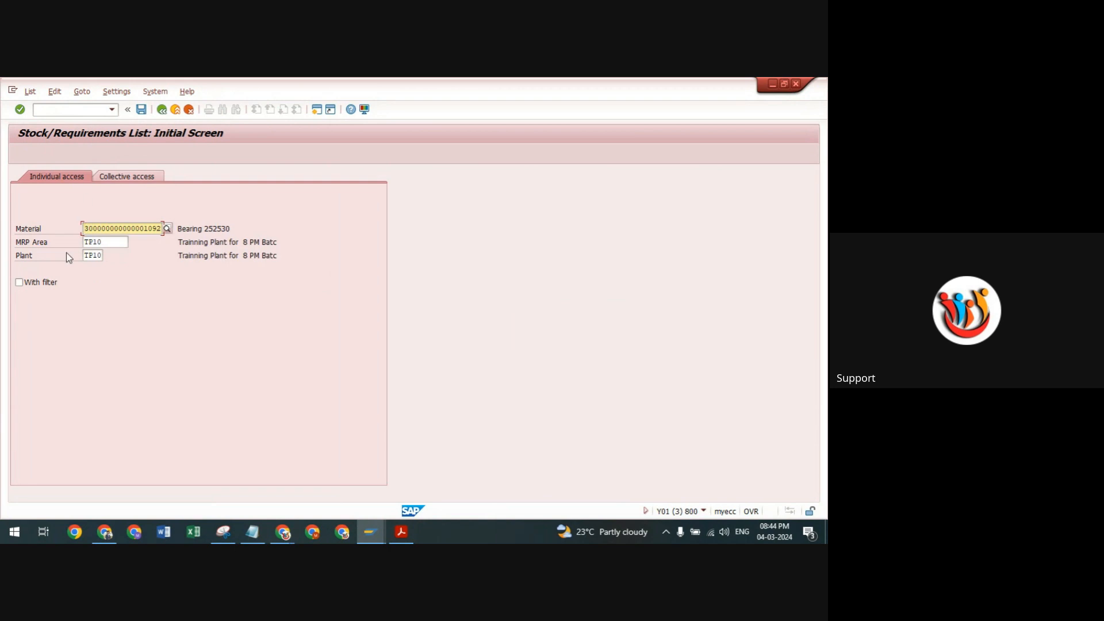
key("Return")
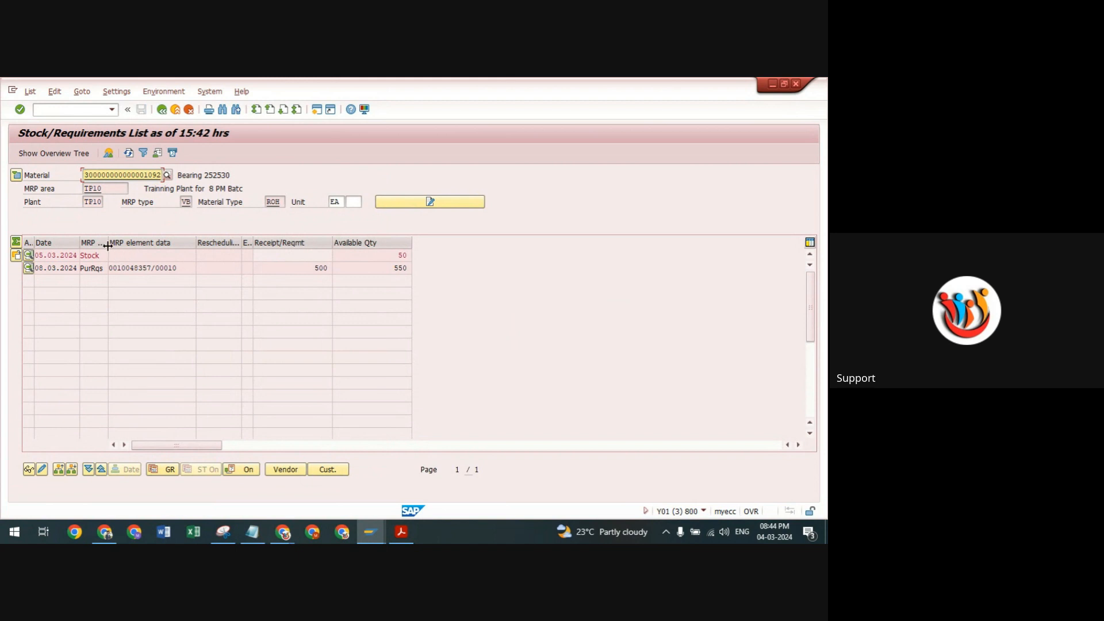
Step: Widen the MRP element column and examine the purchase requisition's receipt quantity and the available quantities
left_click_drag(108, 244, 116, 244)
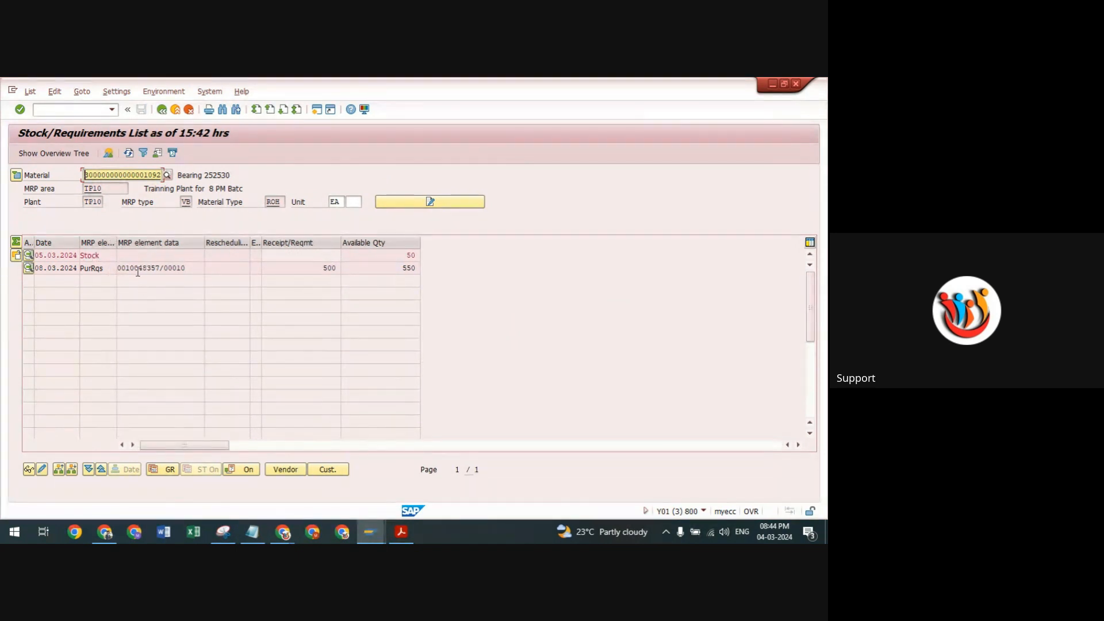
left_click(325, 267)
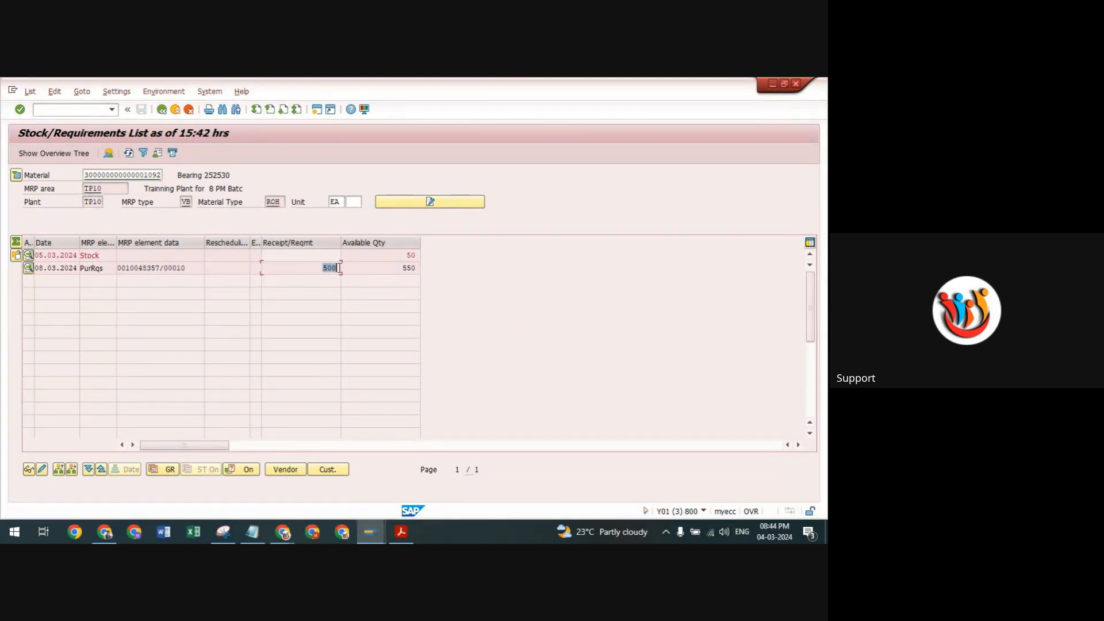
left_click(405, 268)
left_click(399, 253)
left_click(339, 268)
Step: Switch to the Google Meet call and stop presenting the screen
left_click(283, 532)
left_click(244, 483)
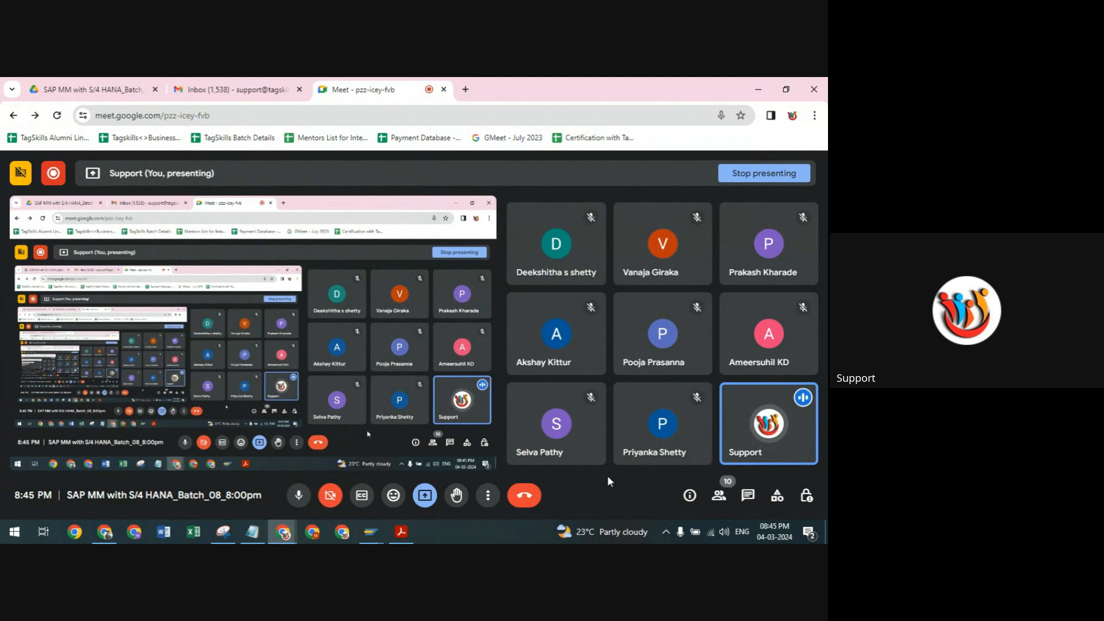
mouse_move(585, 461)
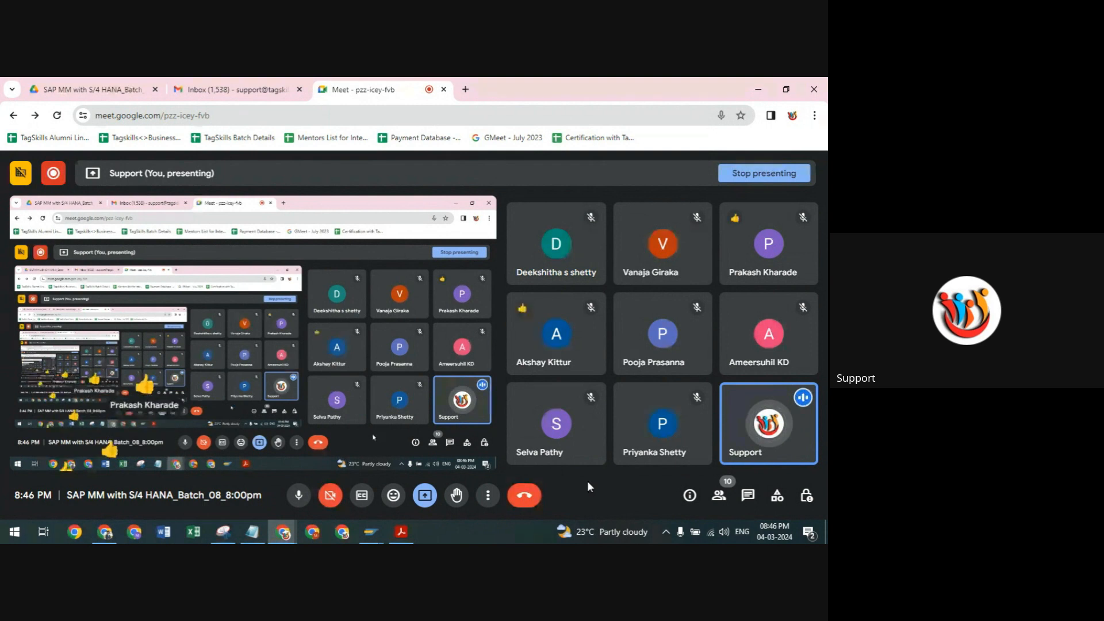
left_click(425, 496)
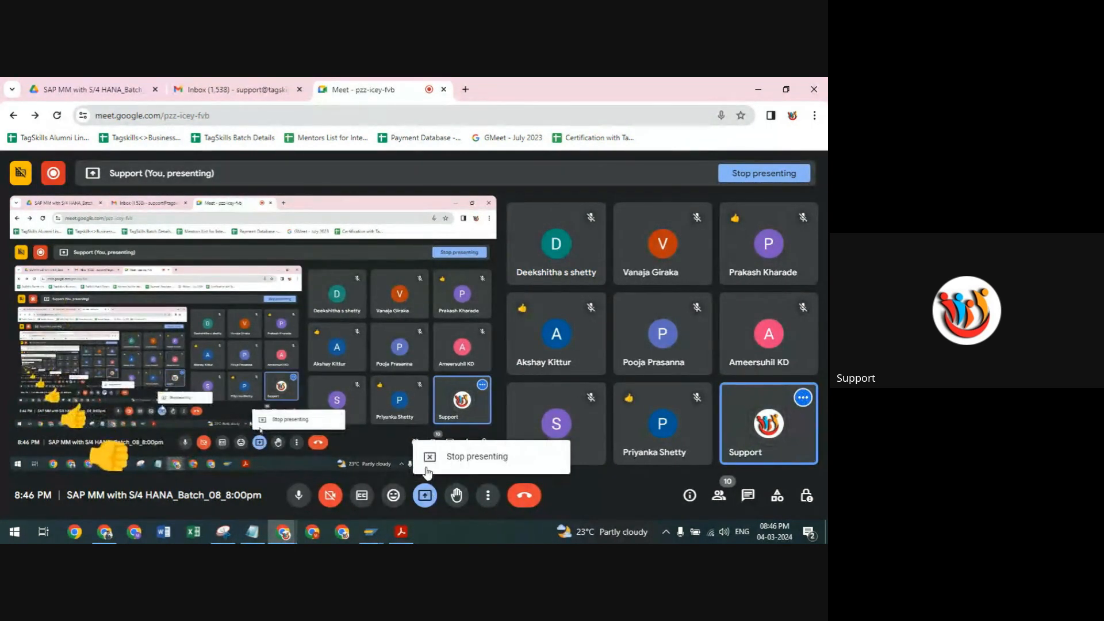
left_click(431, 458)
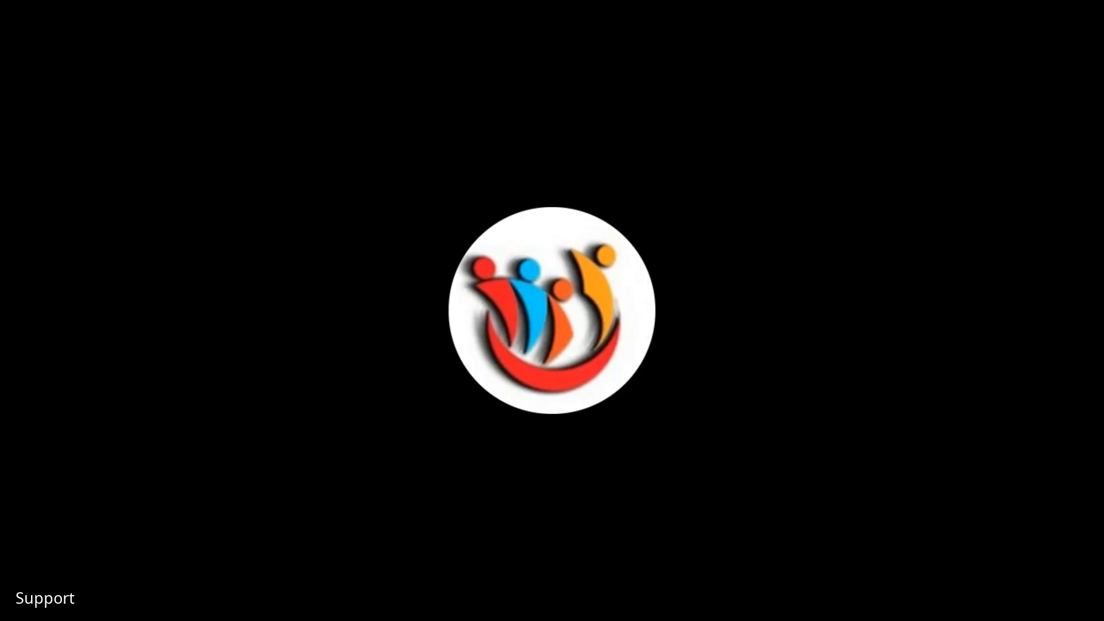